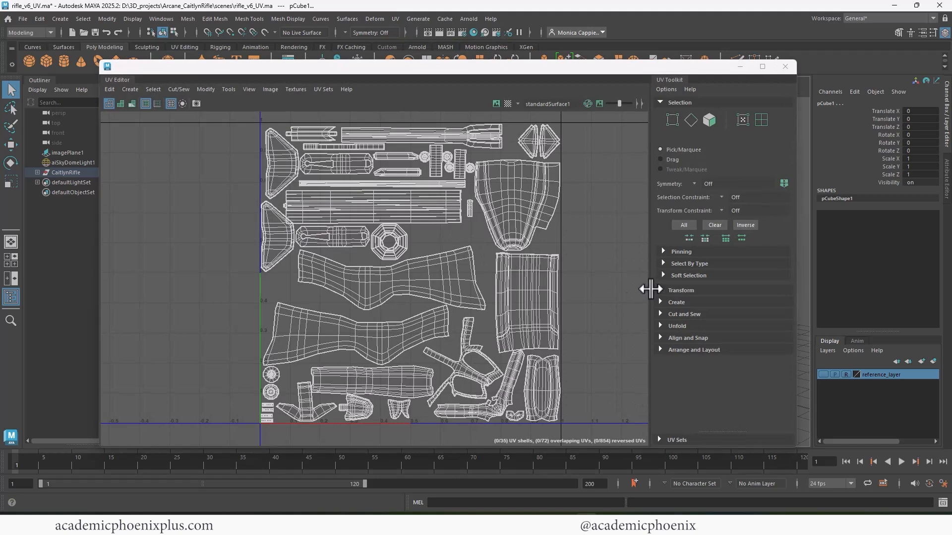
- Close the UV Editor, duplicate the CaitlynRifle group and rename the copy CaitlynRifle_HI
{"action": "left_click", "coordinate": [788, 67]}
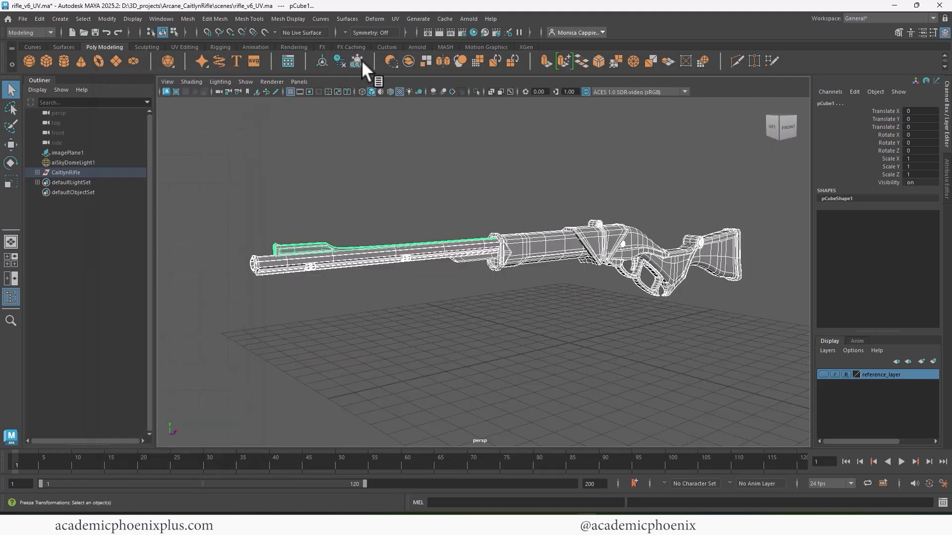
{"action": "left_click", "coordinate": [112, 172]}
{"action": "key", "text": "ctrl+d"}
{"action": "double_click", "coordinate": [115, 179]}
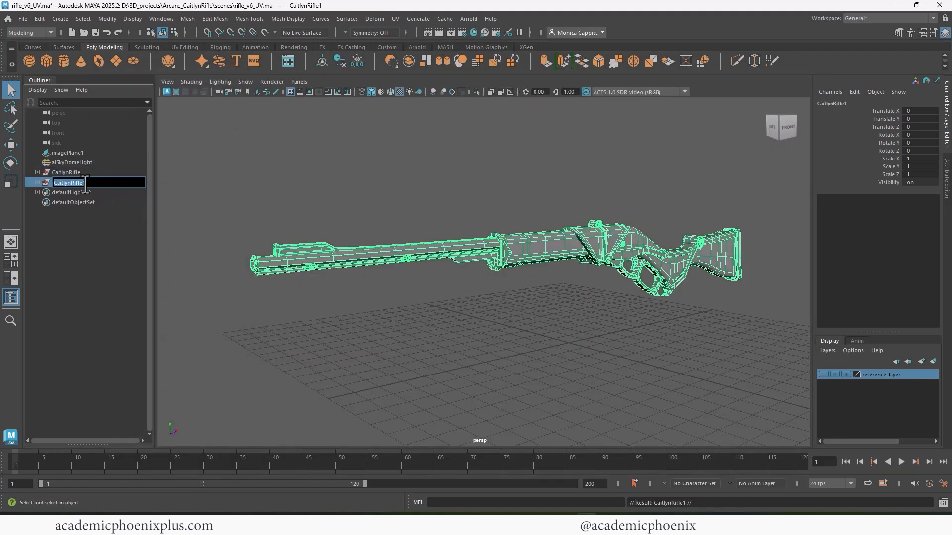
{"action": "type", "text": "CaitlynRifle_HI"}
{"action": "key", "text": "Return"}
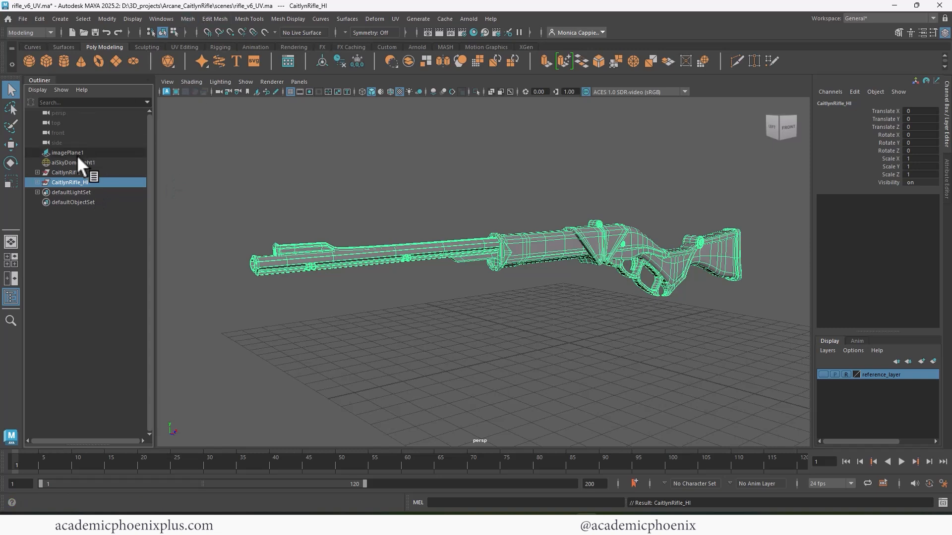
- Hide the original CaitlynRifle group and smooth the meshes of the CaitlynRifle_HI group
{"action": "left_click", "coordinate": [94, 172]}
{"action": "key", "text": "ctrl+h"}
{"action": "left_click", "coordinate": [188, 19]}
{"action": "left_click", "coordinate": [234, 133]}
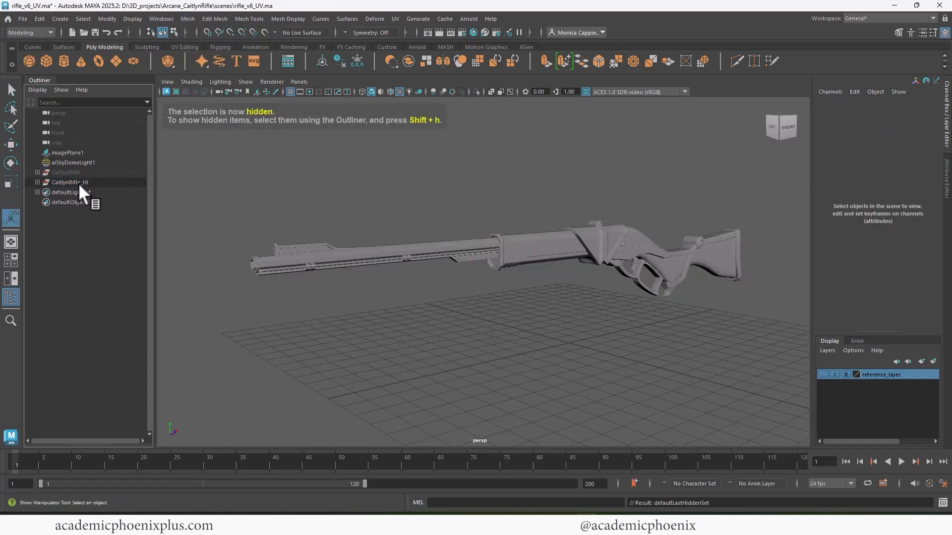
{"action": "left_click", "coordinate": [79, 182]}
{"action": "left_click", "coordinate": [188, 19]}
{"action": "left_click", "coordinate": [238, 133]}
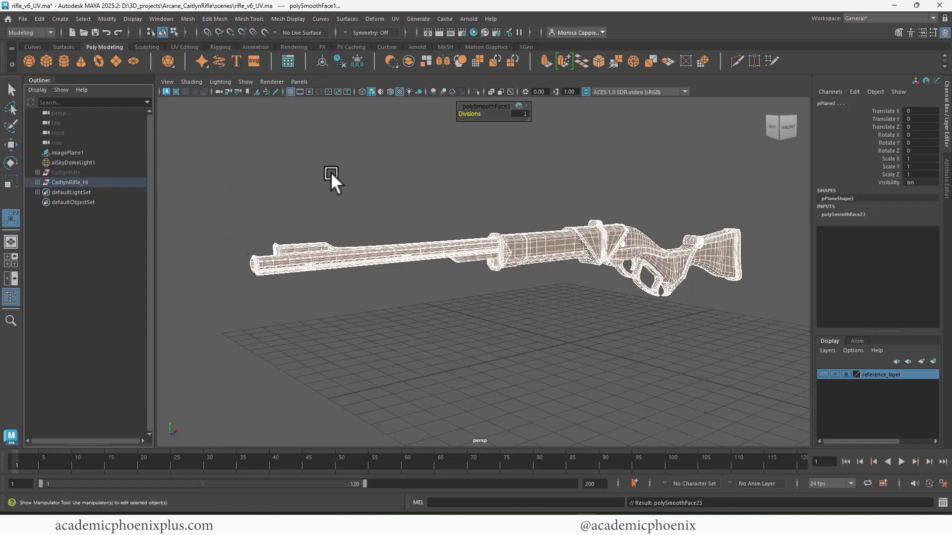
- Clear the history and freeze the transformations of the CaitlynRifle_HI group, leaving its child meshes selected
{"action": "left_click", "coordinate": [112, 182]}
{"action": "left_click", "coordinate": [357, 60]}
{"action": "key", "text": "Down"}
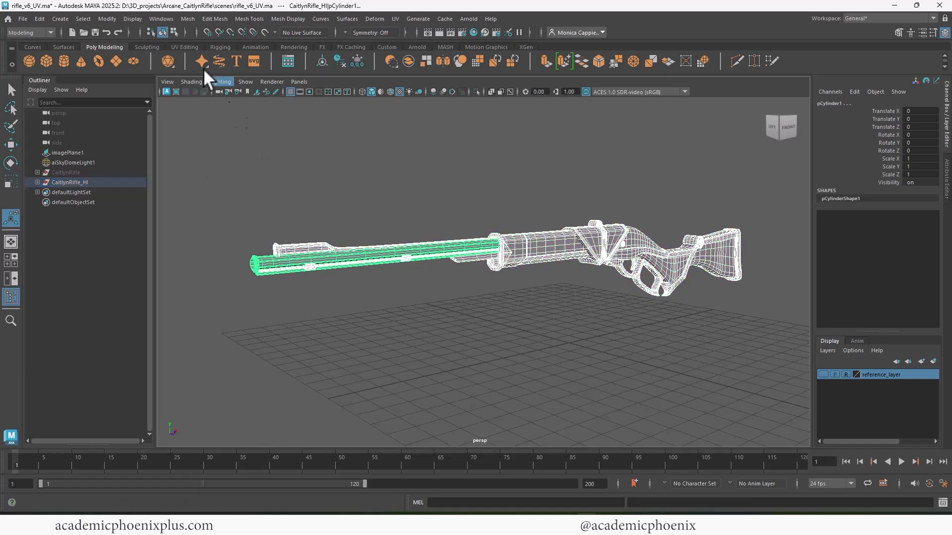
- Start exporting the selected rifle meshes with OBJexport as the file type
{"action": "left_click", "coordinate": [23, 19]}
{"action": "left_click", "coordinate": [96, 141]}
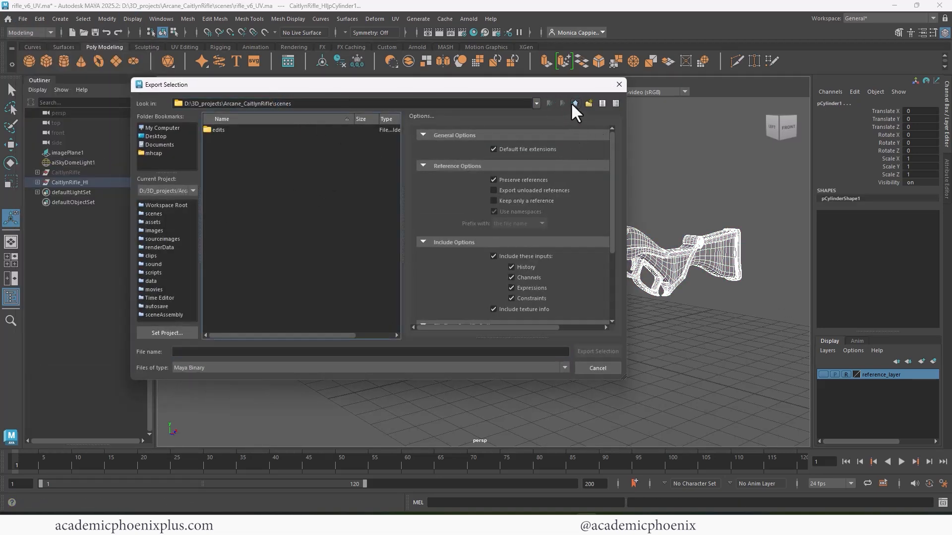
{"action": "left_click", "coordinate": [277, 368]}
{"action": "scroll", "coordinate": [565, 432], "scroll_direction": "down", "scroll_amount": 5}
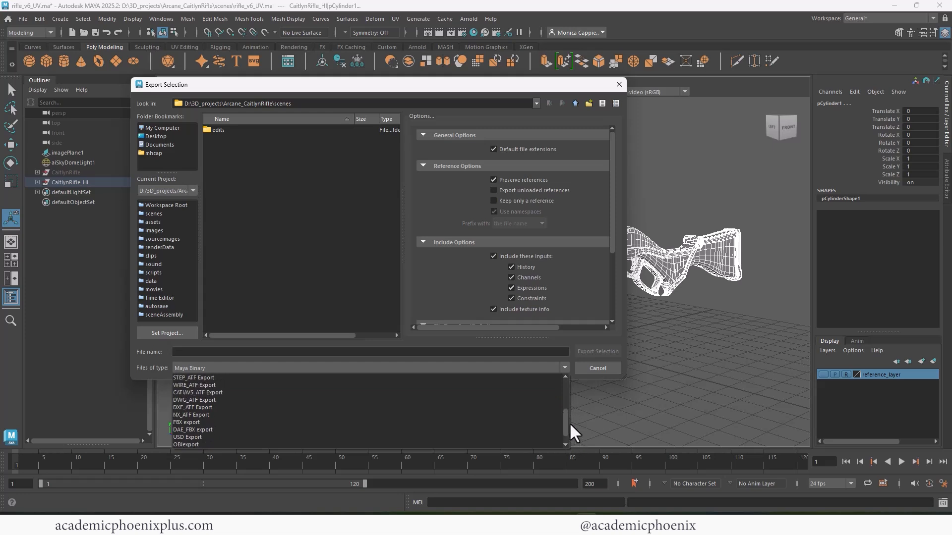
{"action": "scroll", "coordinate": [570, 422], "scroll_direction": "up", "scroll_amount": 2}
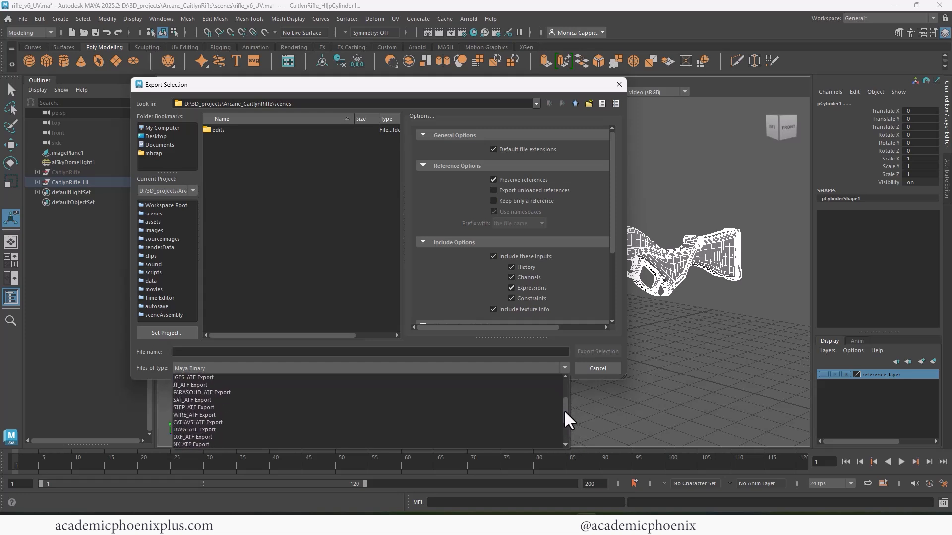
{"action": "scroll", "coordinate": [565, 424], "scroll_direction": "down", "scroll_amount": 3}
{"action": "left_click", "coordinate": [321, 430]}
{"action": "left_click", "coordinate": [527, 166]}
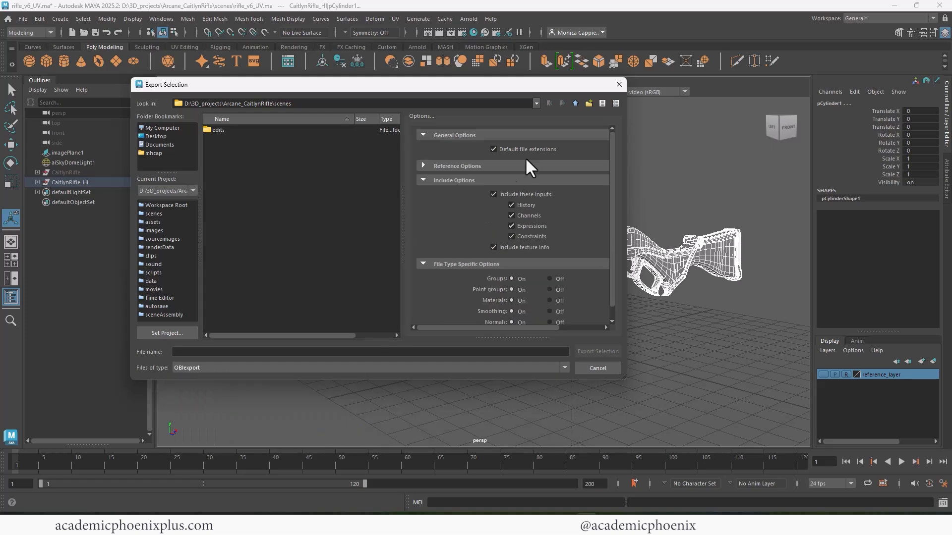
- Export the selection into the project's assets folder under the file name CaitlynRifle
{"action": "left_click", "coordinate": [575, 103]}
{"action": "double_click", "coordinate": [220, 130]}
{"action": "left_click", "coordinate": [223, 349]}
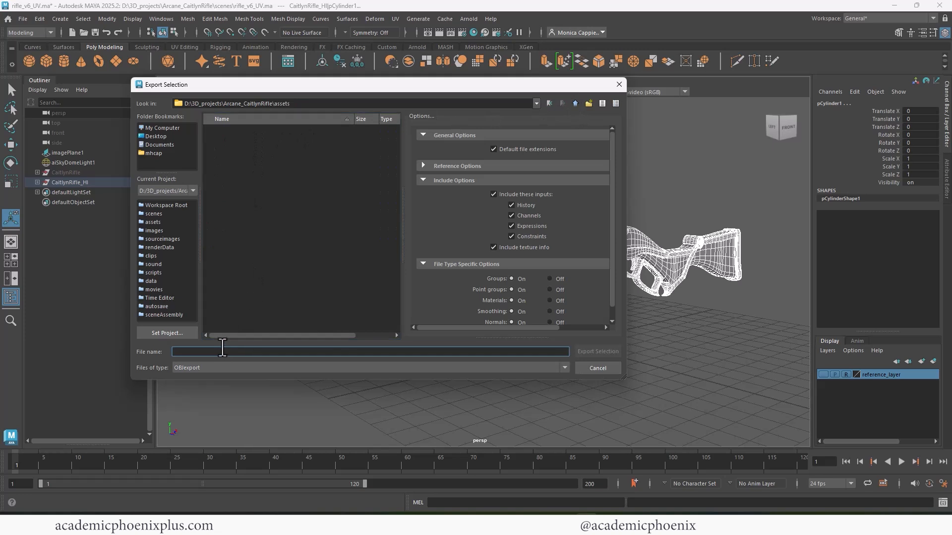
{"action": "type", "text": "CaitlynRifle"}
{"action": "key", "text": "Return"}
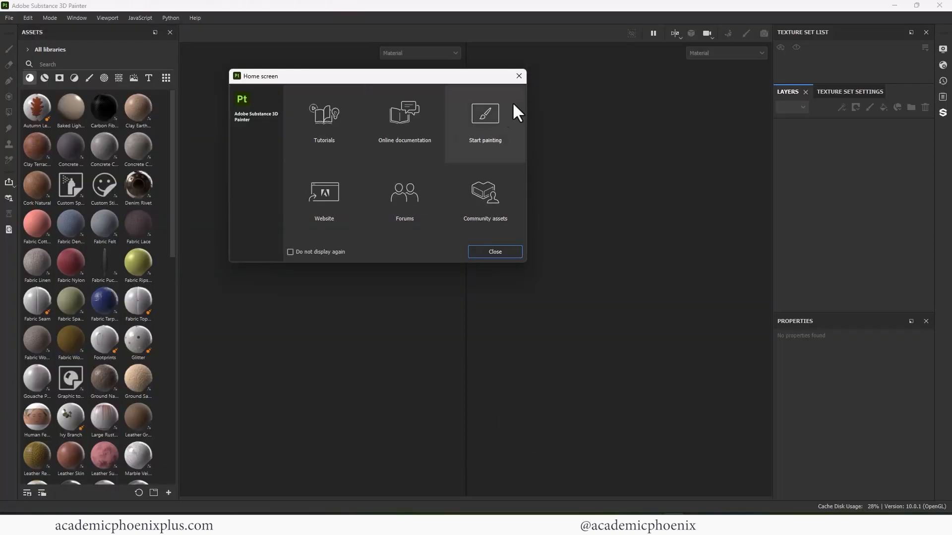
- Switch to Substance 3D Painter and start a new project with the PBR - Metallic Roughness Alpha-blend template, opening the mesh file selection
{"action": "left_click", "coordinate": [516, 108]}
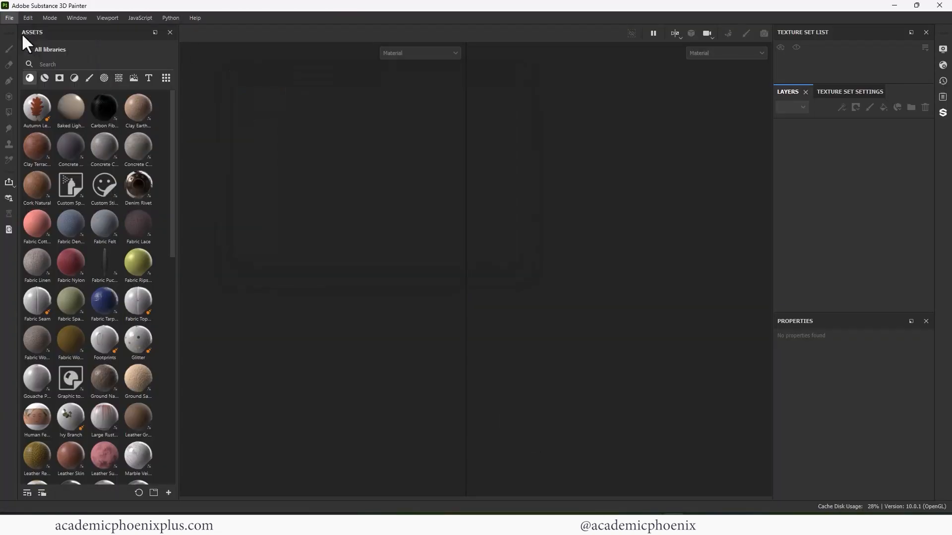
{"action": "key", "text": "ctrl+n"}
{"action": "left_click", "coordinate": [429, 184]}
{"action": "left_click", "coordinate": [429, 224]}
{"action": "left_click", "coordinate": [572, 155]}
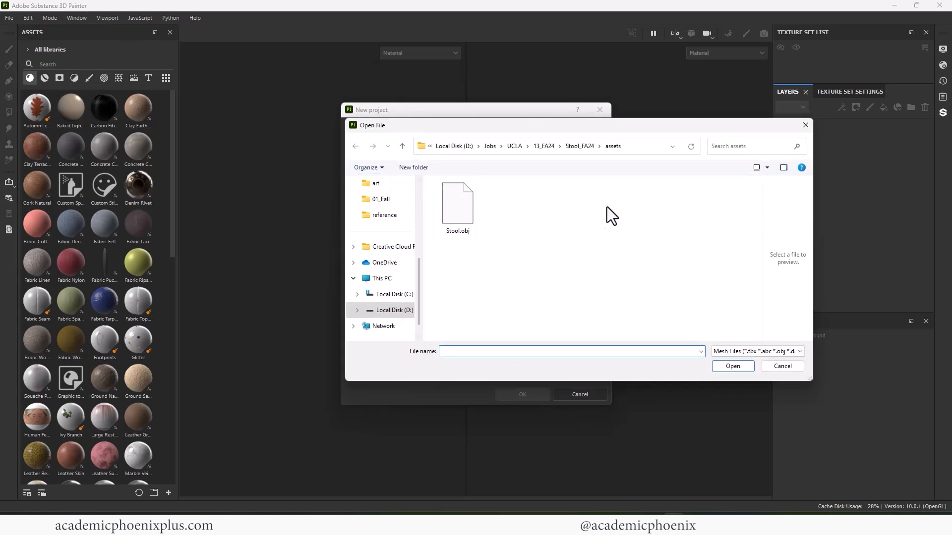
- Load CaitlynRifle.obj from D:\3D_projects\Arcane_CaitlynRifle\assets as the mesh and create the project
{"action": "left_click", "coordinate": [468, 146]}
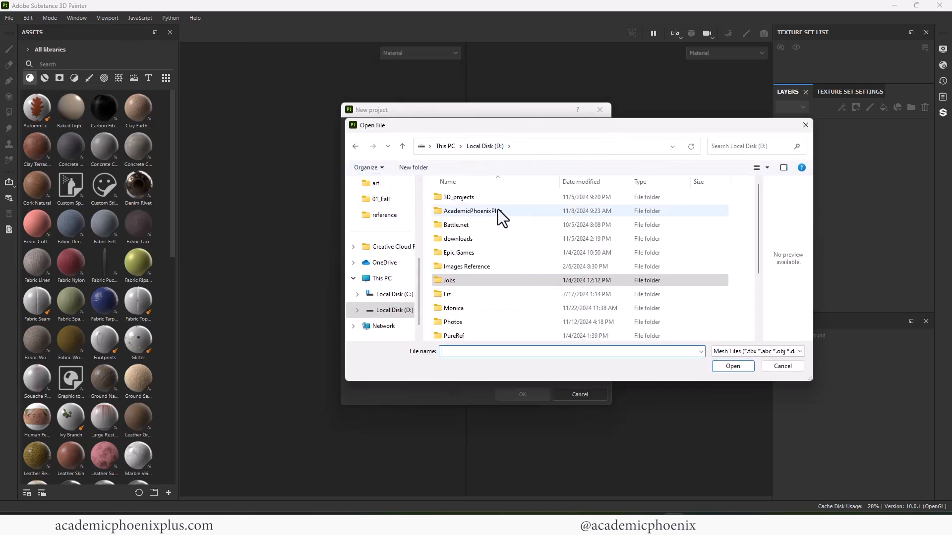
{"action": "double_click", "coordinate": [497, 211]}
{"action": "left_click", "coordinate": [499, 147]}
{"action": "double_click", "coordinate": [499, 198]}
{"action": "double_click", "coordinate": [488, 322]}
{"action": "left_click", "coordinate": [478, 197]}
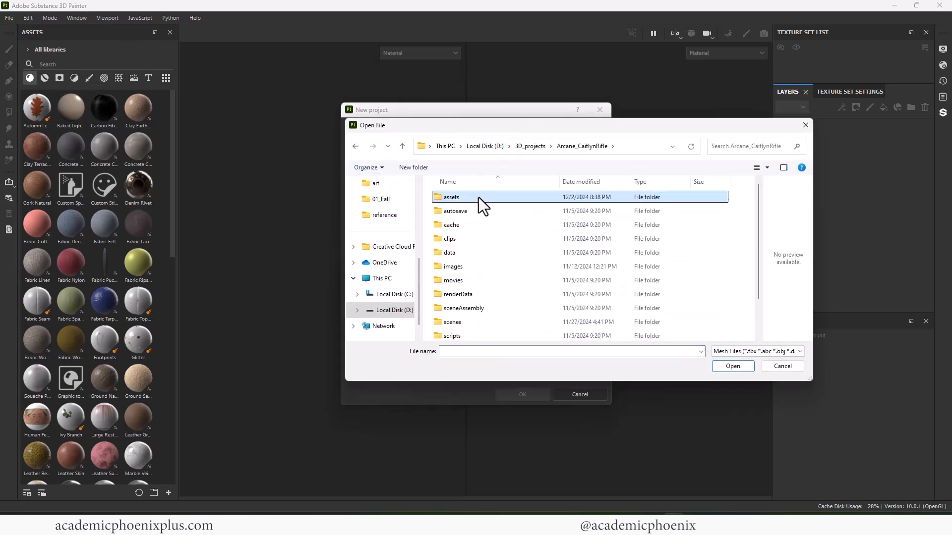
{"action": "double_click", "coordinate": [478, 197]}
{"action": "double_click", "coordinate": [487, 199]}
{"action": "left_click", "coordinate": [531, 395]}
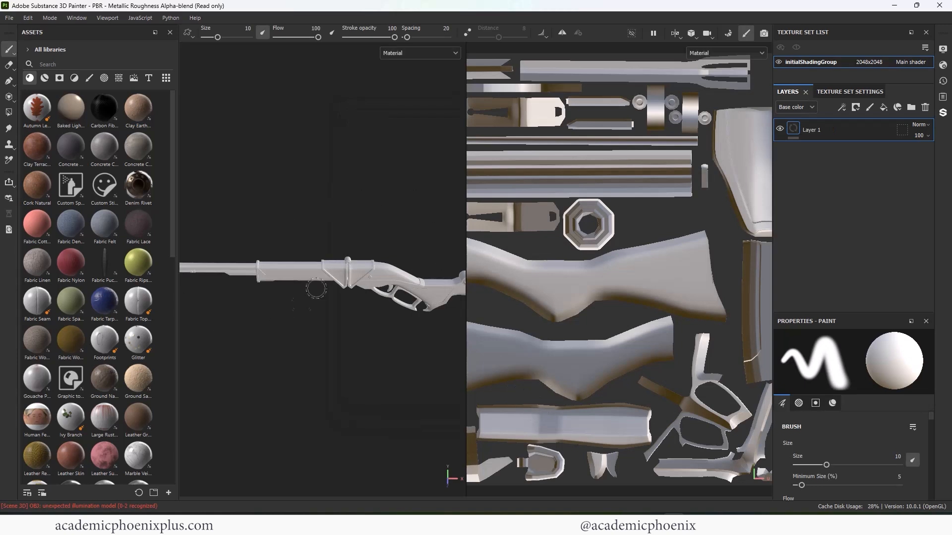
- Find the Machinery smart material and apply it to the rifle as a test
{"action": "left_click", "coordinate": [44, 78]}
{"action": "right_click", "coordinate": [343, 214]}
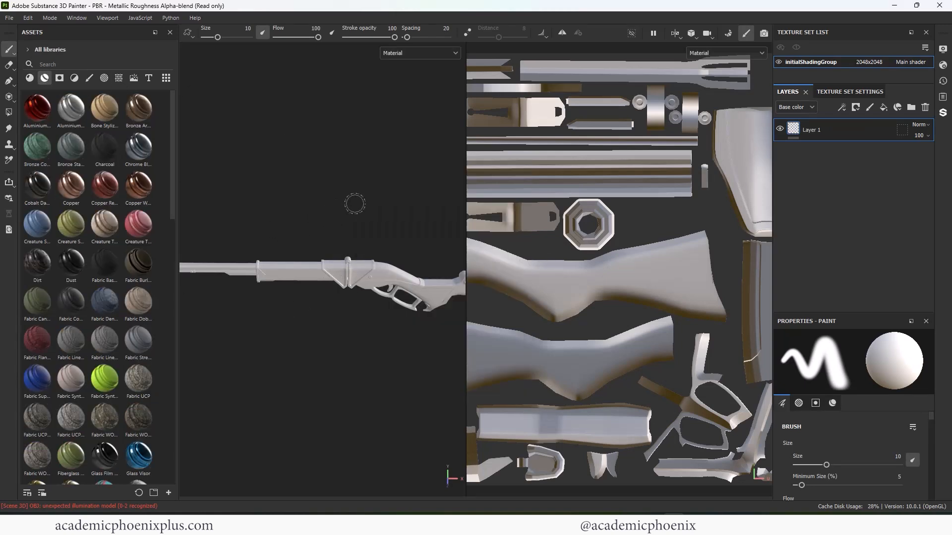
{"action": "scroll", "coordinate": [355, 204], "scroll_direction": "down", "scroll_amount": 4}
{"action": "mouse_move", "coordinate": [355, 204]}
{"action": "left_mouse_down", "text": "alt"}
{"action": "mouse_move", "coordinate": [357, 146]}
{"action": "mouse_move", "coordinate": [333, 191]}
{"action": "mouse_move", "coordinate": [347, 192]}
{"action": "left_mouse_up", "text": "alt"}
{"action": "scroll", "coordinate": [600, 213], "scroll_direction": "down", "scroll_amount": 3}
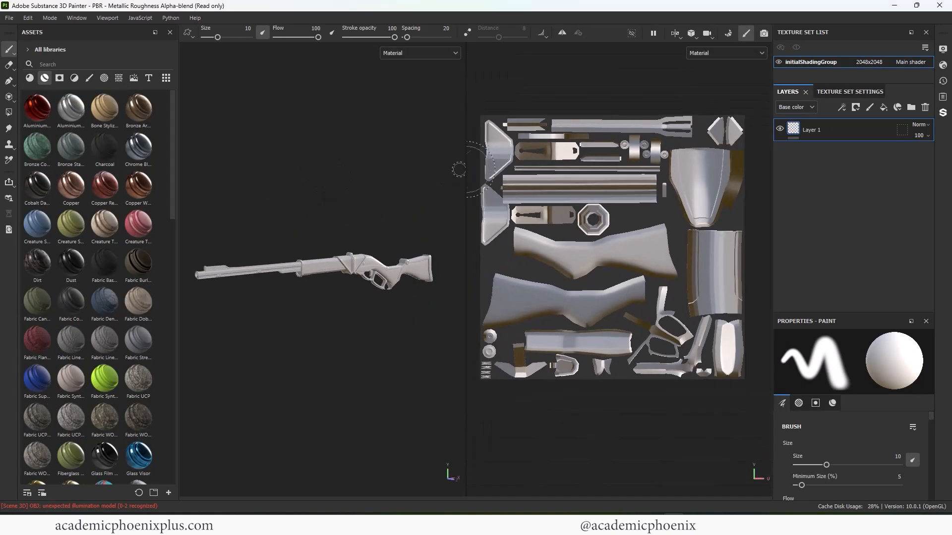
{"action": "scroll", "coordinate": [174, 252], "scroll_direction": "down", "scroll_amount": 3}
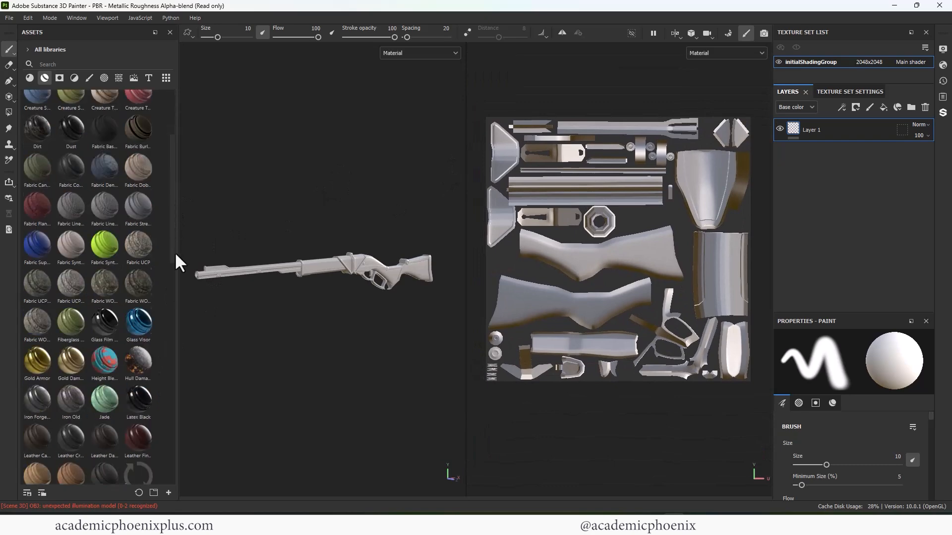
{"action": "scroll", "coordinate": [174, 275], "scroll_direction": "down", "scroll_amount": 6}
{"action": "left_click_drag", "start_coordinate": [105, 330], "coordinate": [296, 285]}
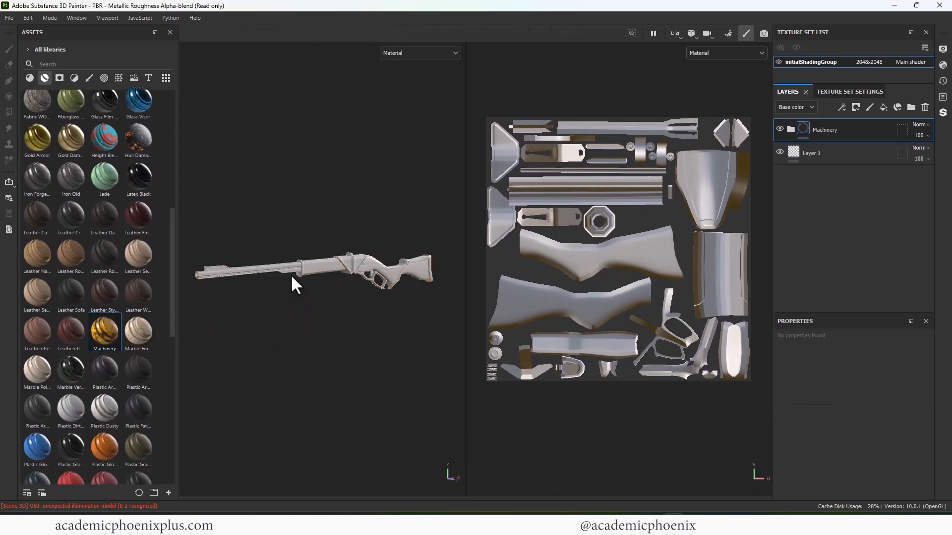
- Open the mesh map baking settings from the texture set and set the output size to 2048
{"action": "left_click", "coordinate": [843, 92]}
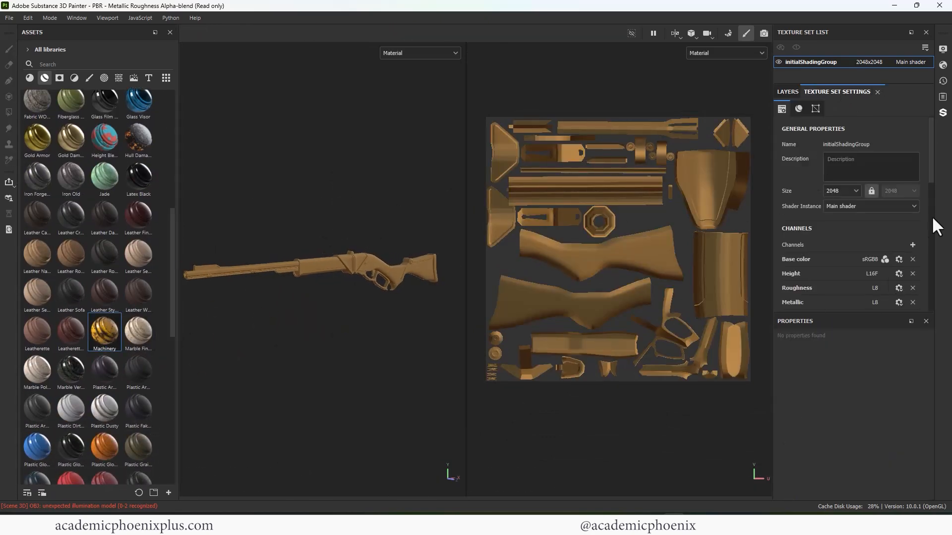
{"action": "scroll", "coordinate": [930, 228], "scroll_direction": "down", "scroll_amount": 5}
{"action": "left_click", "coordinate": [899, 202]}
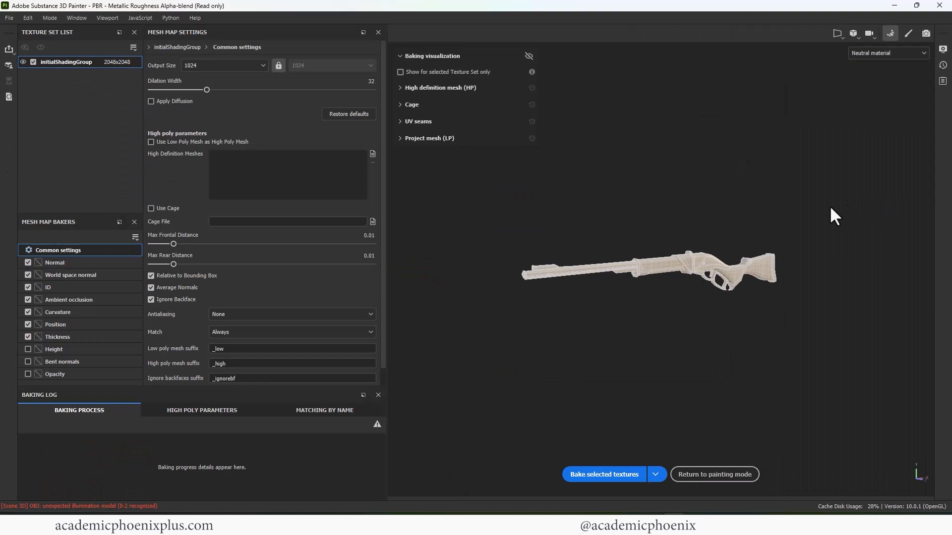
{"action": "left_click", "coordinate": [236, 69]}
{"action": "left_click", "coordinate": [210, 133]}
- Exclude the ID map from the bake and review the settings of the other enabled mesh maps
{"action": "left_click", "coordinate": [86, 262]}
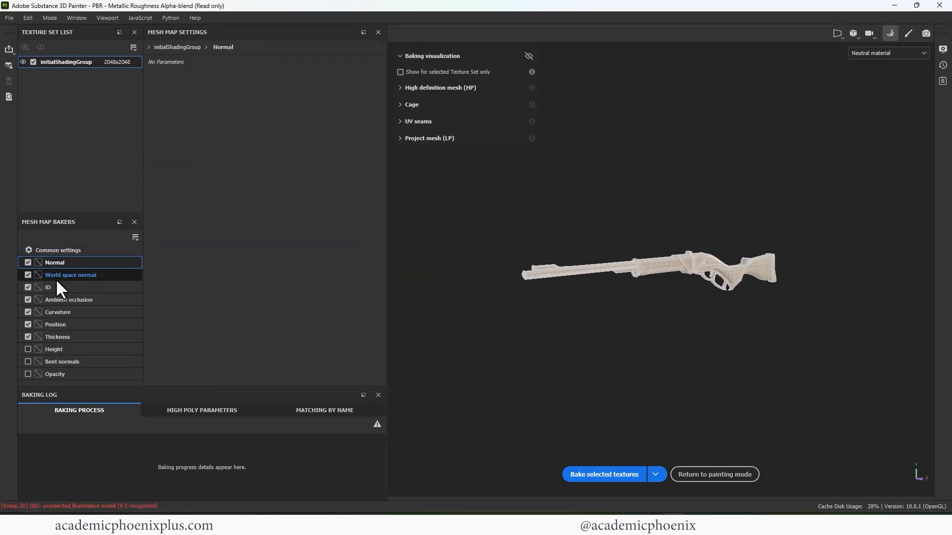
{"action": "left_click", "coordinate": [28, 287]}
{"action": "left_click", "coordinate": [68, 300]}
{"action": "left_click", "coordinate": [58, 312]}
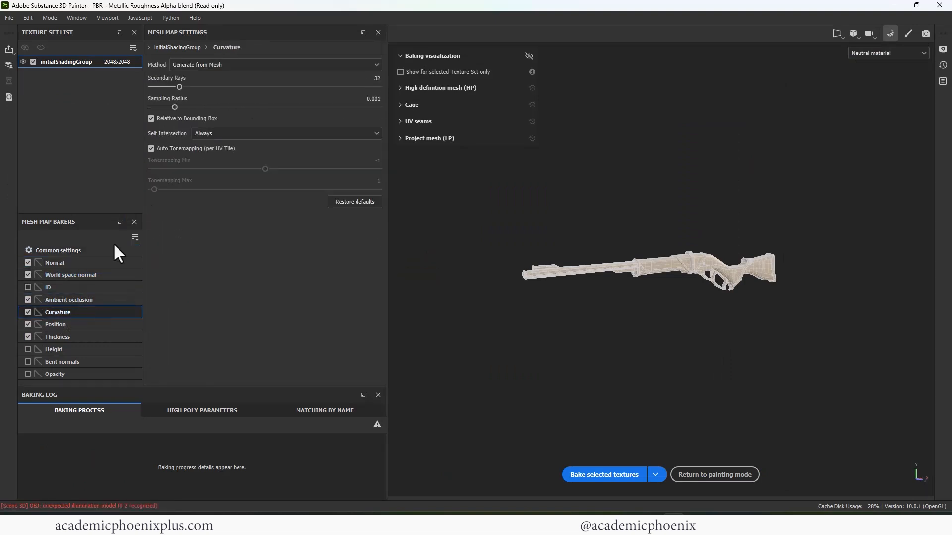
{"action": "left_click", "coordinate": [85, 323]}
{"action": "left_click", "coordinate": [84, 337]}
{"action": "left_click", "coordinate": [58, 250]}
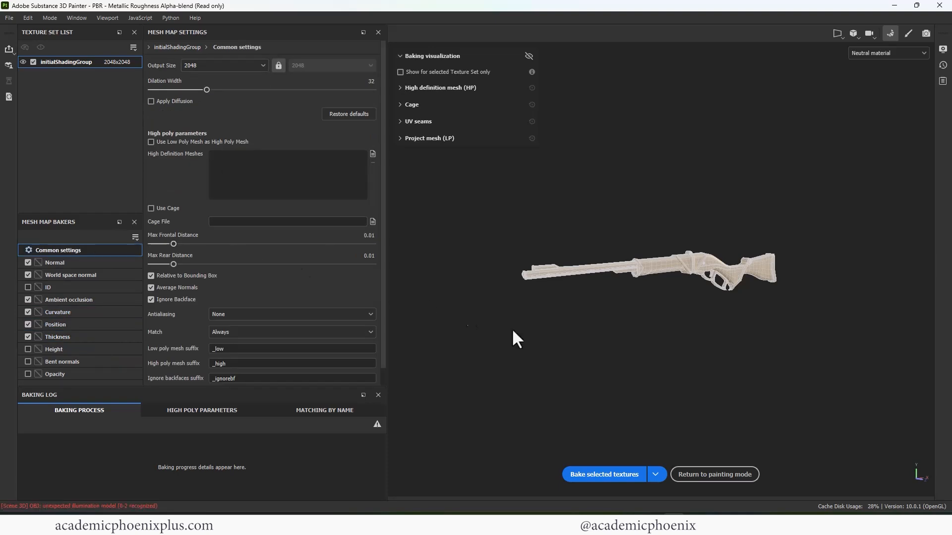
- Bake the selected mesh maps and return to painting mode to inspect the rifle
{"action": "left_click", "coordinate": [604, 475]}
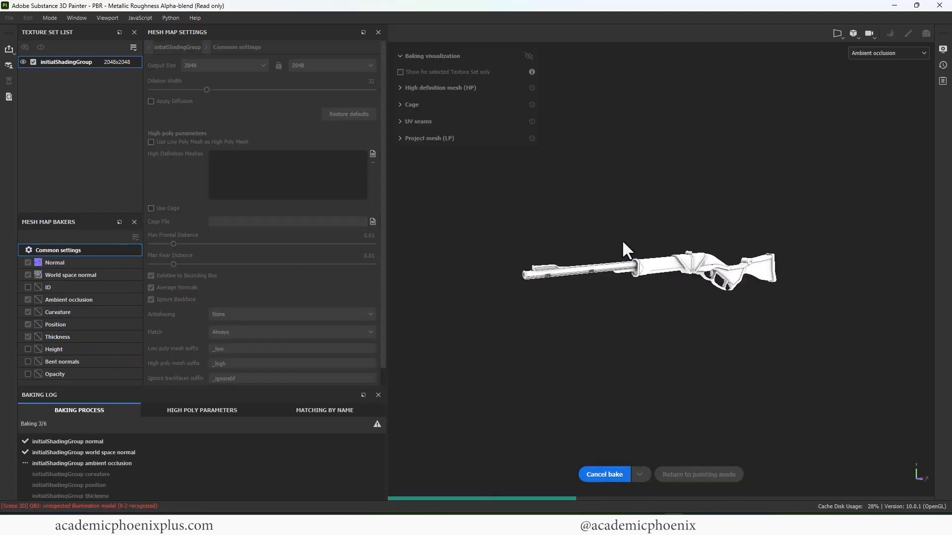
{"action": "left_click", "coordinate": [690, 479]}
{"action": "mouse_move", "coordinate": [377, 263]}
{"action": "right_mouse_down", "text": "alt"}
{"action": "mouse_move", "coordinate": [542, 187]}
{"action": "mouse_move", "coordinate": [404, 187]}
{"action": "right_mouse_up", "text": "alt"}
{"action": "mouse_move", "coordinate": [404, 187]}
{"action": "left_mouse_down", "text": "alt"}
{"action": "mouse_move", "coordinate": [346, 215]}
{"action": "mouse_move", "coordinate": [276, 202]}
{"action": "mouse_move", "coordinate": [334, 219]}
{"action": "mouse_move", "coordinate": [313, 193]}
{"action": "mouse_move", "coordinate": [389, 165]}
{"action": "left_mouse_up", "text": "alt"}
- Delete the Machinery smart material from the layer stack and rename the texture set Texture
{"action": "left_click", "coordinate": [817, 62]}
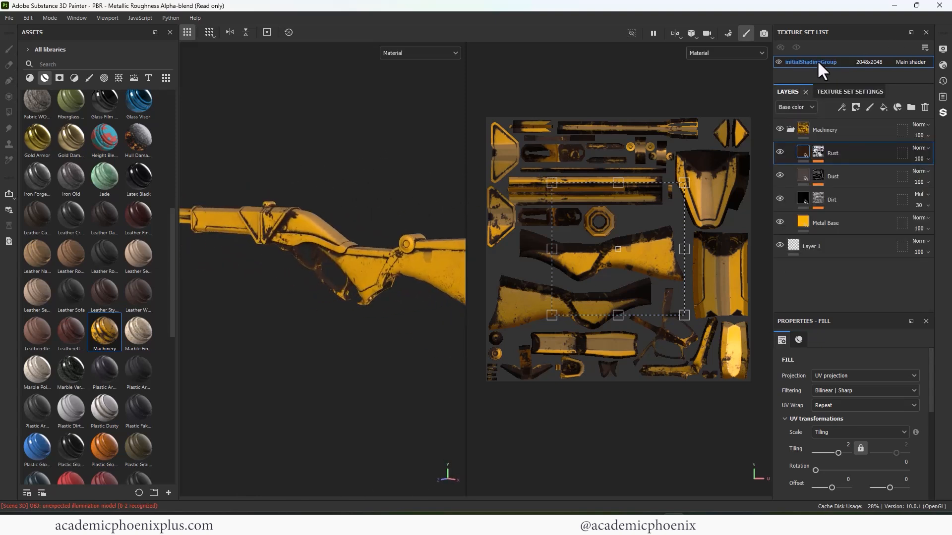
{"action": "left_click", "coordinate": [791, 128]}
{"action": "key", "text": "Delete"}
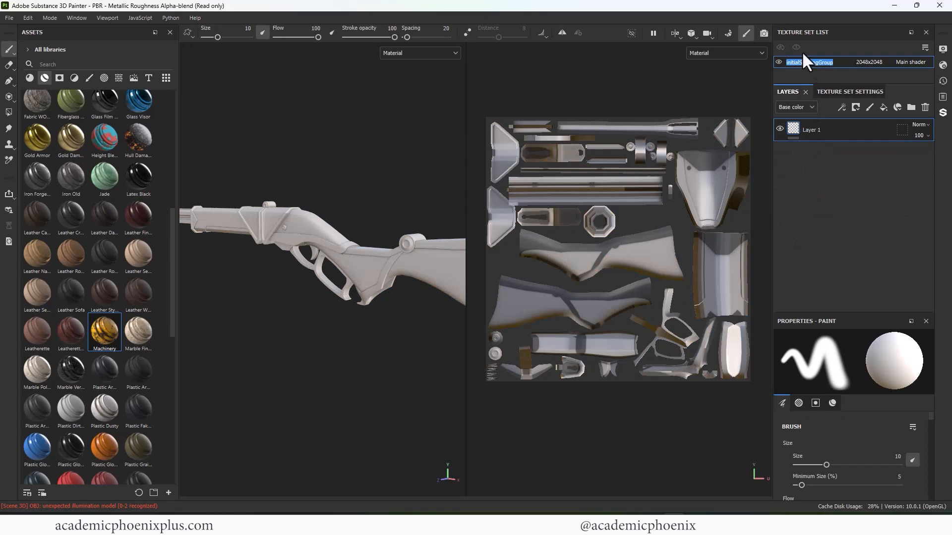
{"action": "type", "text": "Texture"}
{"action": "key", "text": "Return"}
- Check the reference image of the rifle and search the smart materials for "wood"
{"action": "key", "text": "alt+Tab"}
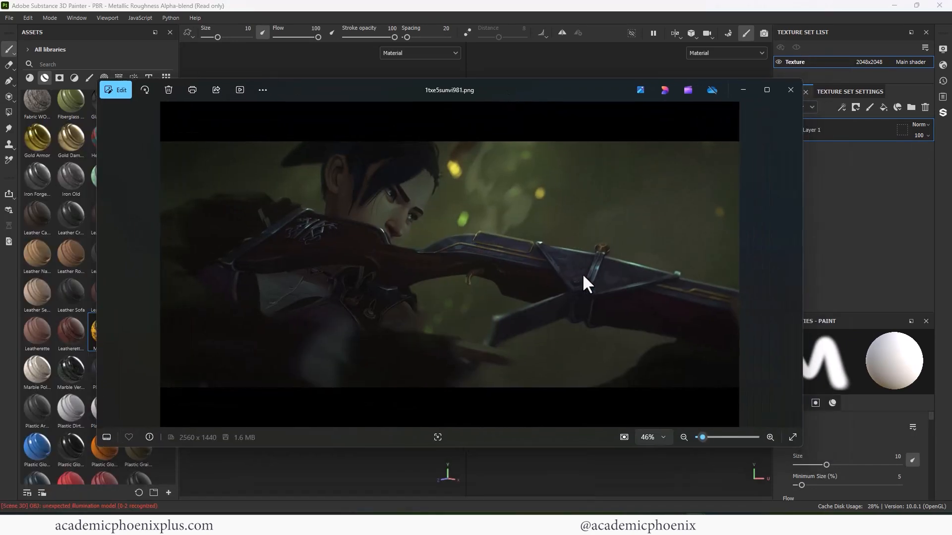
{"action": "key", "text": "alt+Tab"}
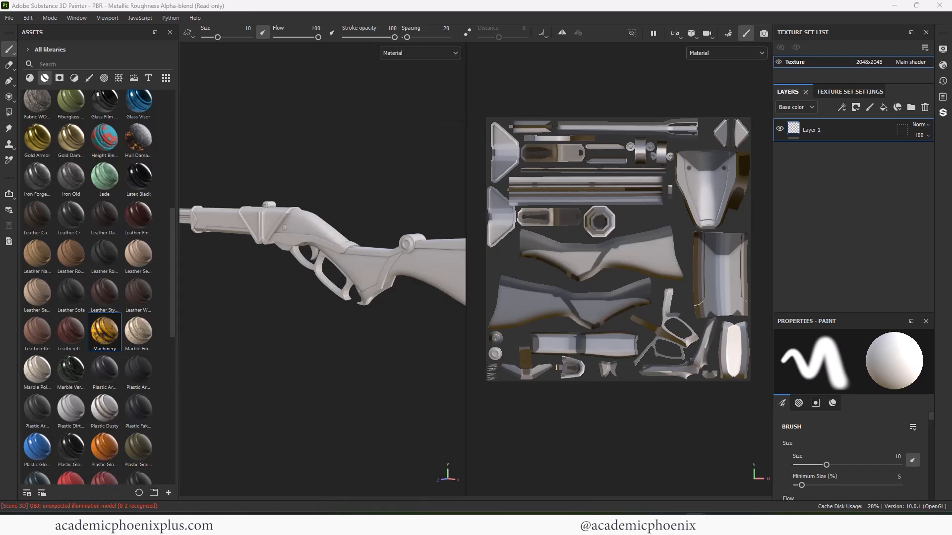
{"action": "key", "text": "alt+Tab"}
{"action": "key", "text": "alt+Tab"}
{"action": "left_click", "coordinate": [74, 64]}
{"action": "type", "text": "wood"}
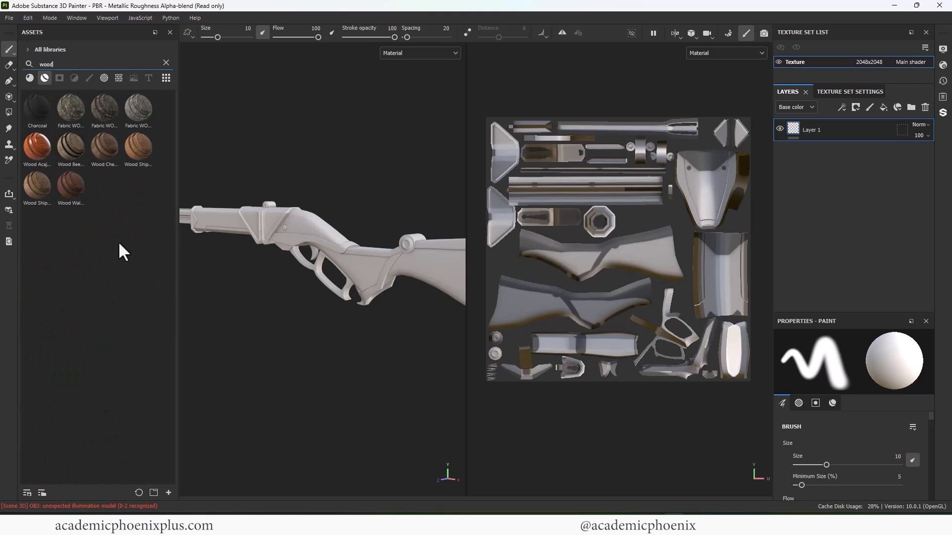
- Try the Wood Acajou smart material on the rifle and undo the trial
{"action": "left_click_drag", "start_coordinate": [37, 147], "coordinate": [397, 256]}
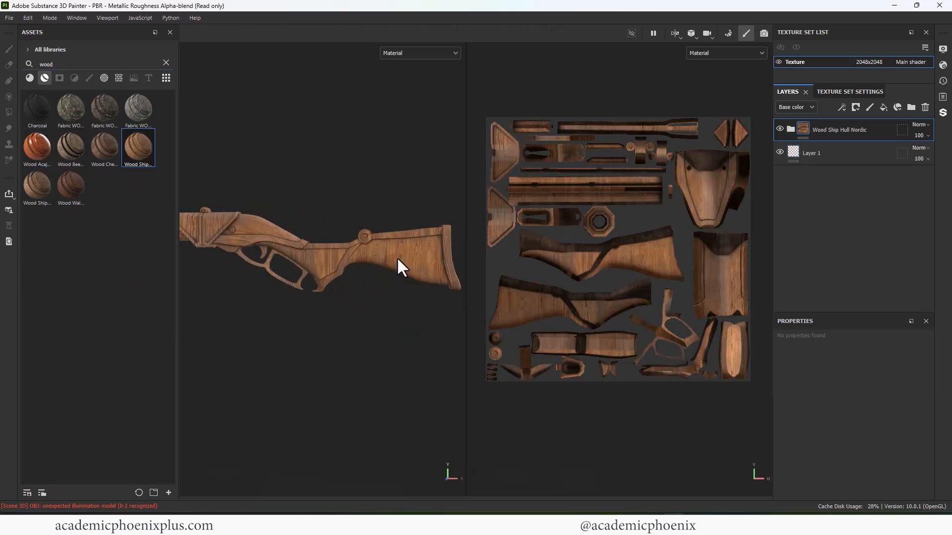
{"action": "key", "text": "ctrl+z"}
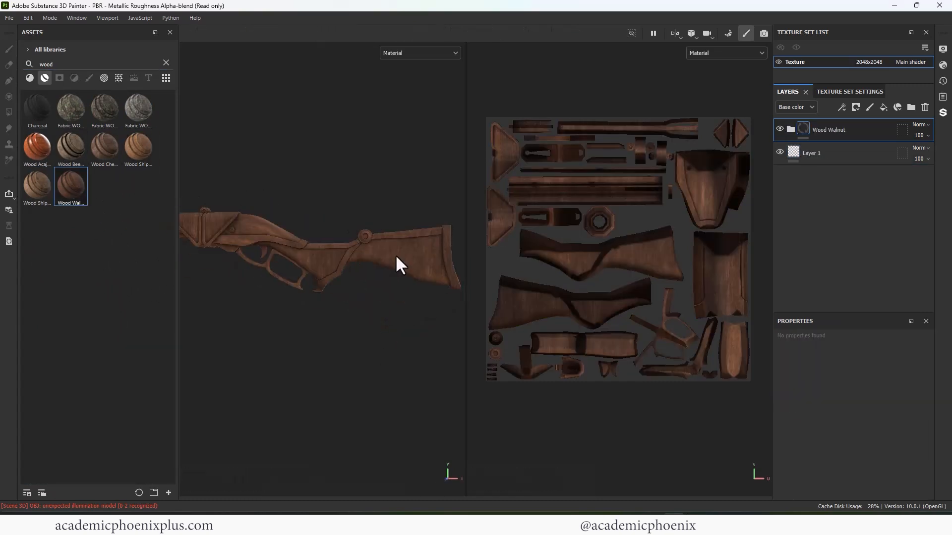
{"action": "key", "text": "ctrl+z"}
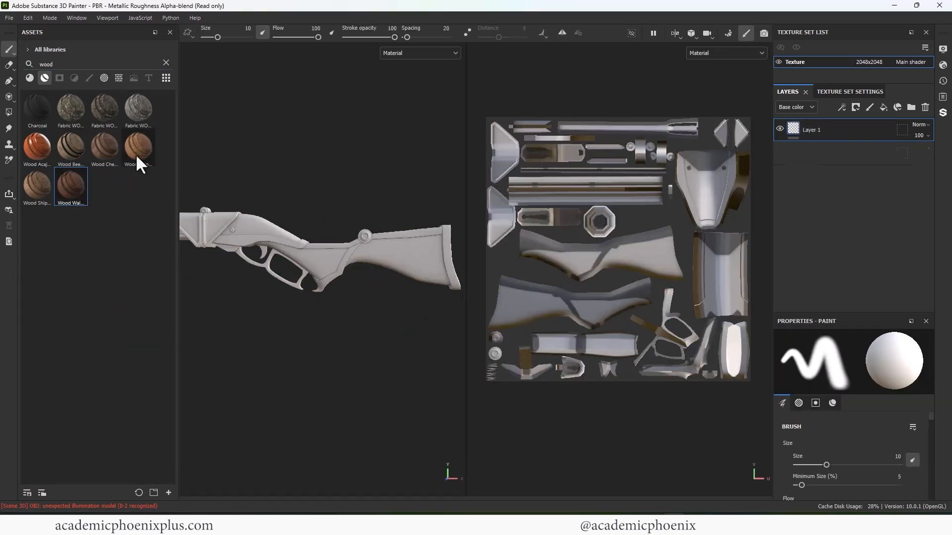
- Apply the Wood Chest Stylized smart material to the whole rifle
{"action": "left_click_drag", "start_coordinate": [104, 147], "coordinate": [432, 275]}
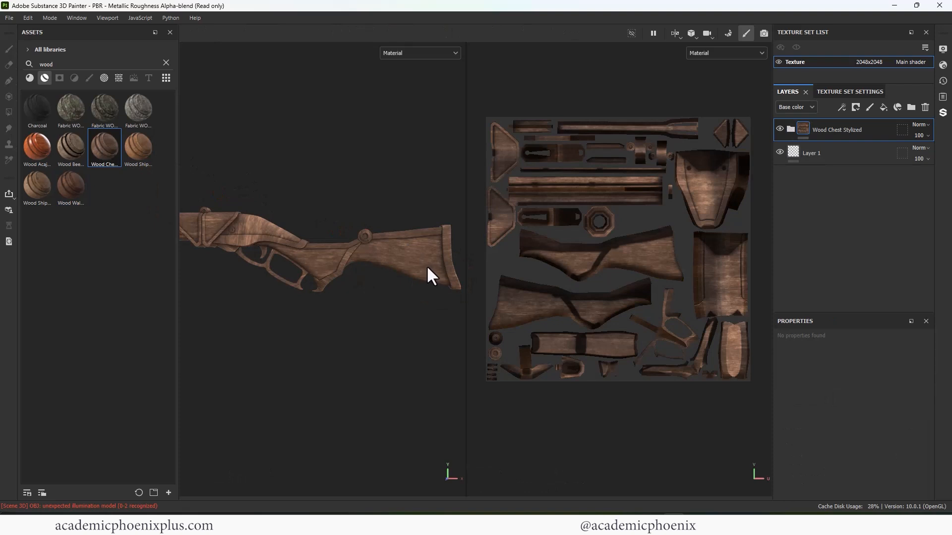
- Undo the Wood Chest Stylized material, apply the Wood Ship Hull Nordic smart material to the rifle and compare it on and off
{"action": "key", "text": "ctrl+z"}
{"action": "left_click_drag", "start_coordinate": [147, 144], "coordinate": [315, 268]}
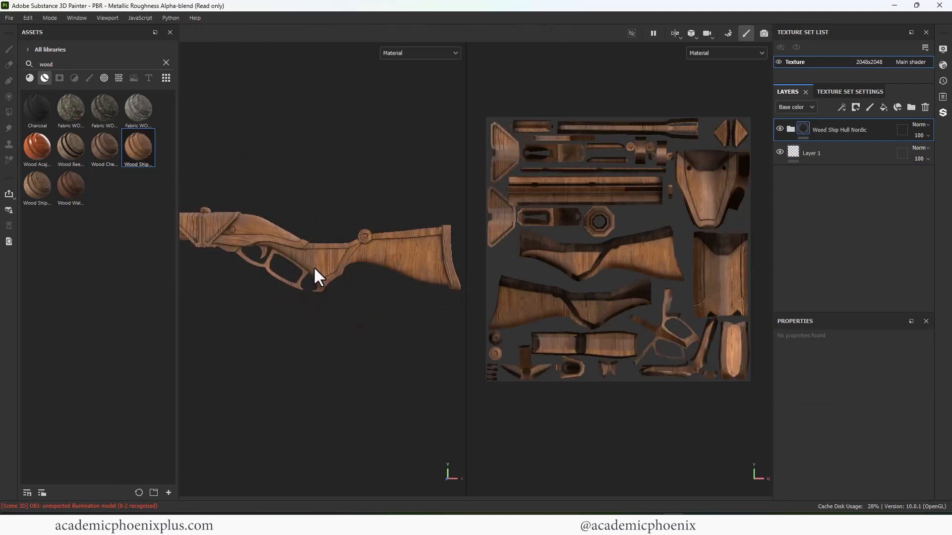
{"action": "left_click", "coordinate": [780, 129]}
{"action": "left_click", "coordinate": [780, 130]}
- Expand the Wood Ship Hull Nordic group, hide its uppermost Dust layer and check the Pattern layer's effect
{"action": "left_click", "coordinate": [791, 129]}
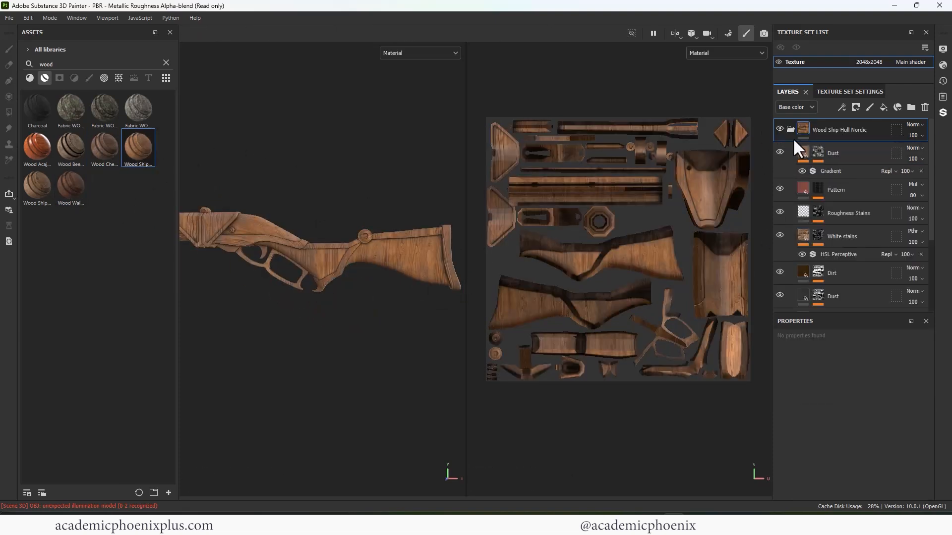
{"action": "mouse_move", "coordinate": [929, 200]}
{"action": "left_mouse_down"}
{"action": "mouse_move", "coordinate": [934, 228]}
{"action": "mouse_move", "coordinate": [939, 186]}
{"action": "left_mouse_up"}
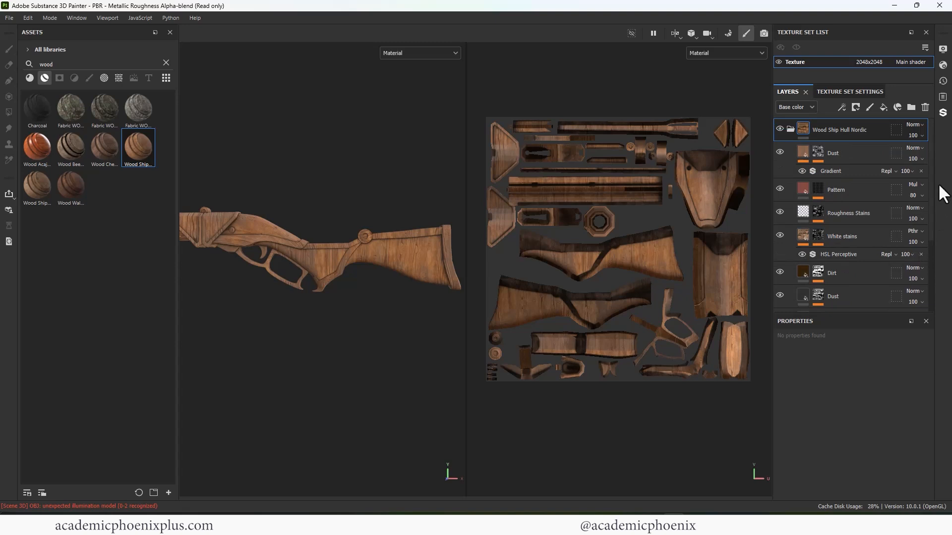
{"action": "left_click", "coordinate": [780, 152]}
{"action": "left_click", "coordinate": [844, 191]}
{"action": "left_click", "coordinate": [781, 188]}
{"action": "left_click", "coordinate": [781, 188]}
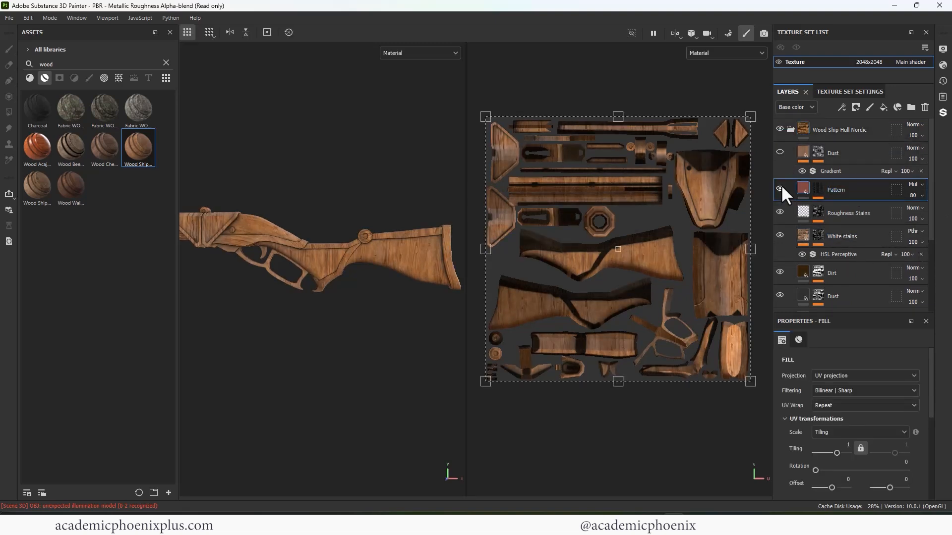
- Set the rotation of the Wood 01 fill in the Pattern layer's mask to 0
{"action": "left_click", "coordinate": [823, 190]}
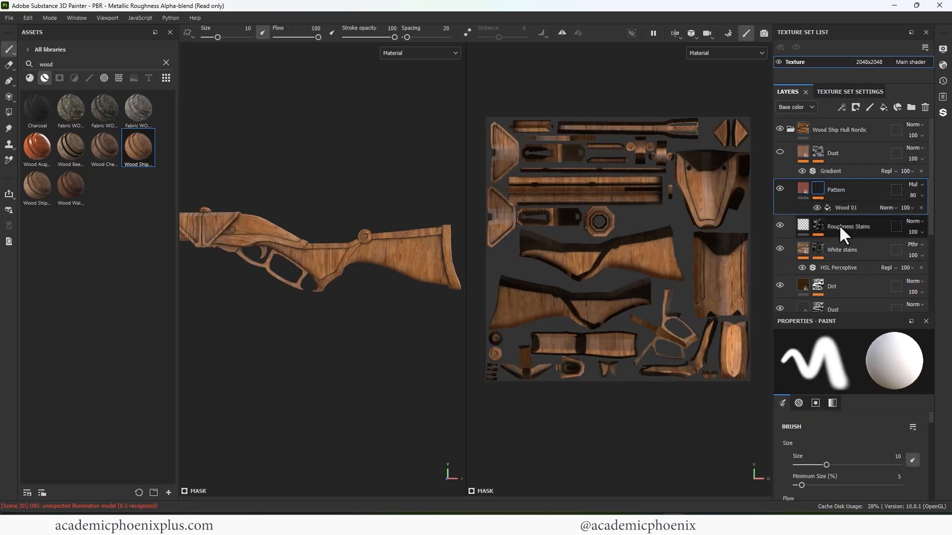
{"action": "left_click_drag", "start_coordinate": [798, 313], "coordinate": [808, 221]}
{"action": "mouse_move", "coordinate": [931, 359]}
{"action": "left_mouse_down"}
{"action": "mouse_move", "coordinate": [939, 402]}
{"action": "mouse_move", "coordinate": [928, 451]}
{"action": "mouse_move", "coordinate": [931, 429]}
{"action": "left_mouse_up"}
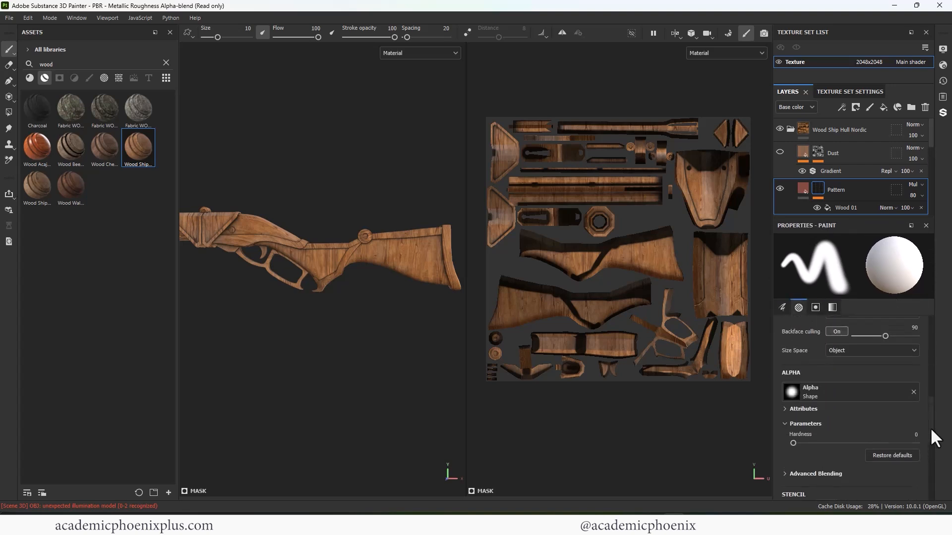
{"action": "left_click", "coordinate": [852, 207]}
{"action": "left_click_drag", "start_coordinate": [838, 375], "coordinate": [795, 379]}
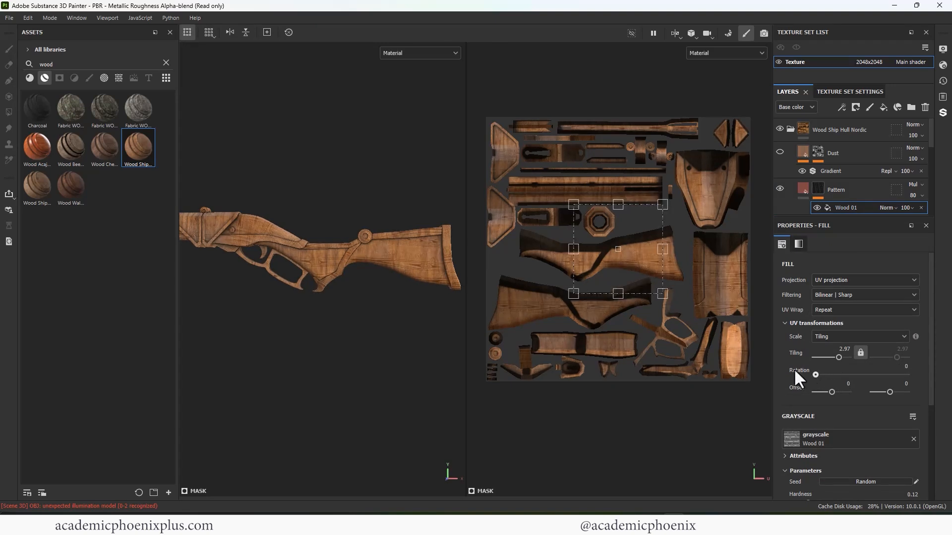
- Hide the Roughness Stains, White stains and Dirt layers in the Wood Ship Hull Nordic group
{"action": "scroll", "coordinate": [918, 130], "scroll_direction": "down", "scroll_amount": 3}
{"action": "left_click", "coordinate": [859, 154]}
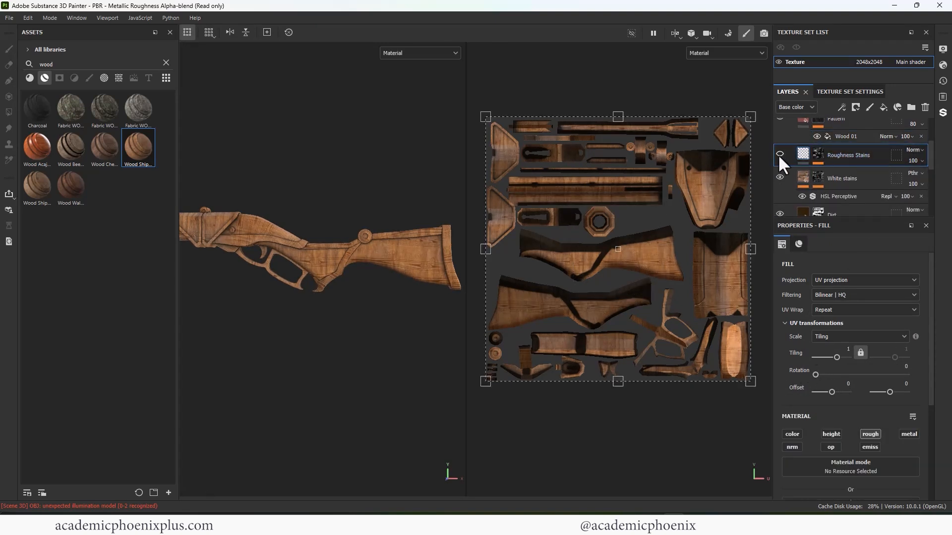
{"action": "left_click", "coordinate": [779, 154]}
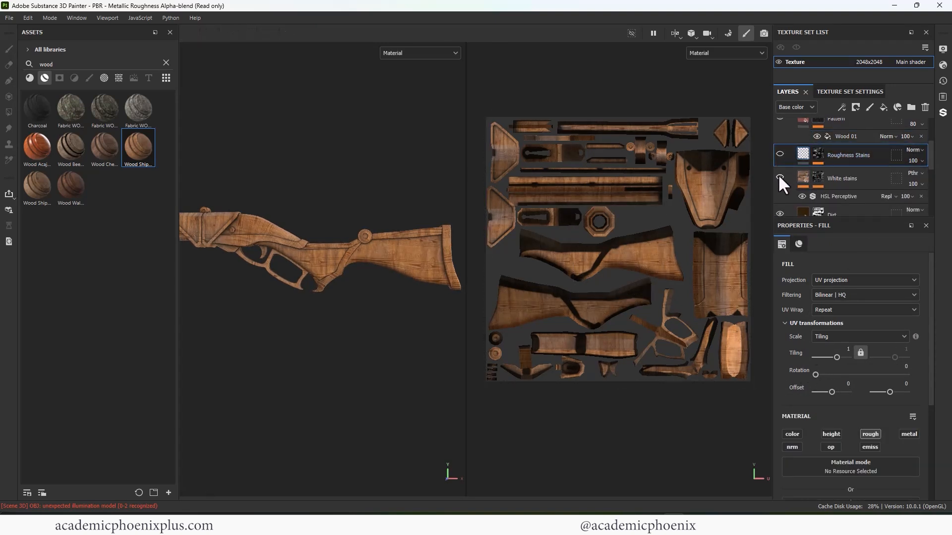
{"action": "left_click", "coordinate": [780, 175]}
{"action": "scroll", "coordinate": [929, 156], "scroll_direction": "down", "scroll_amount": 2}
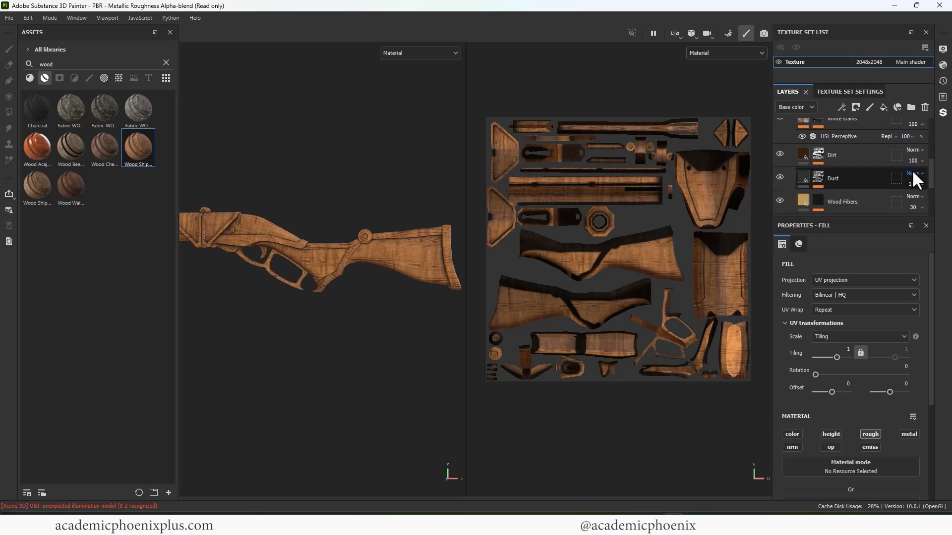
{"action": "left_click", "coordinate": [780, 154]}
- Change the Wood Rough layer's color parameter from orange to a dark reddish brown using the color picker and eyedropper
{"action": "scroll", "coordinate": [929, 175], "scroll_direction": "down", "scroll_amount": 3}
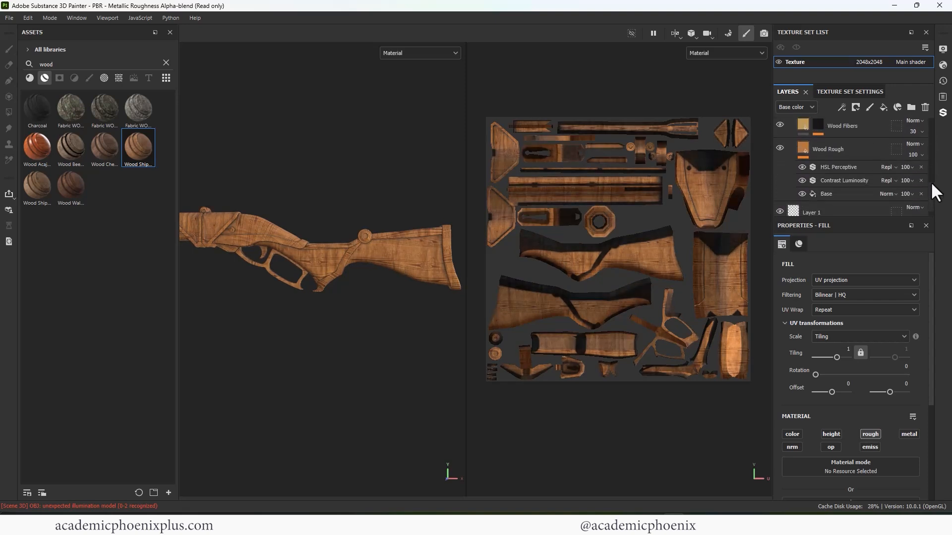
{"action": "left_click", "coordinate": [837, 159]}
{"action": "scroll", "coordinate": [932, 432], "scroll_direction": "down", "scroll_amount": 5}
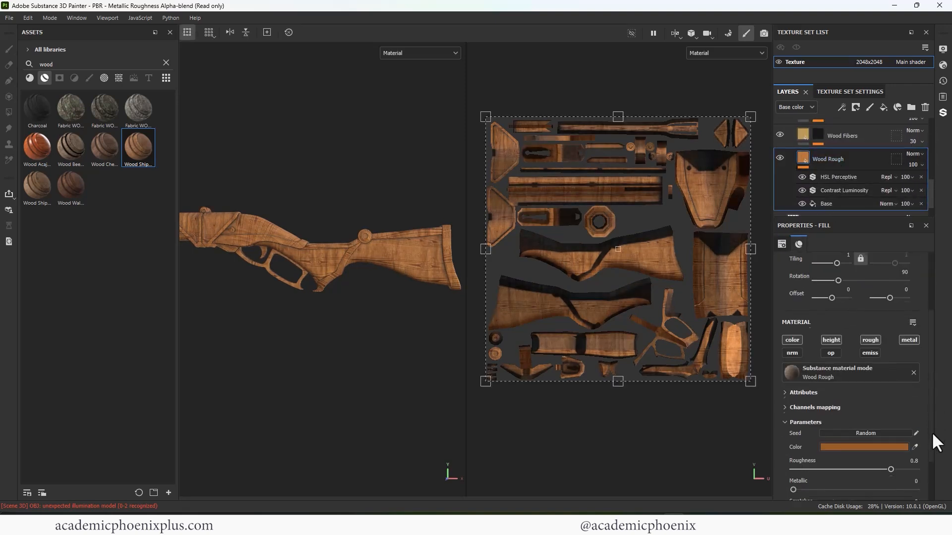
{"action": "left_click", "coordinate": [860, 409]}
{"action": "left_click", "coordinate": [833, 426]}
{"action": "left_click_drag", "start_coordinate": [846, 444], "coordinate": [832, 431]}
{"action": "left_click", "coordinate": [843, 470]}
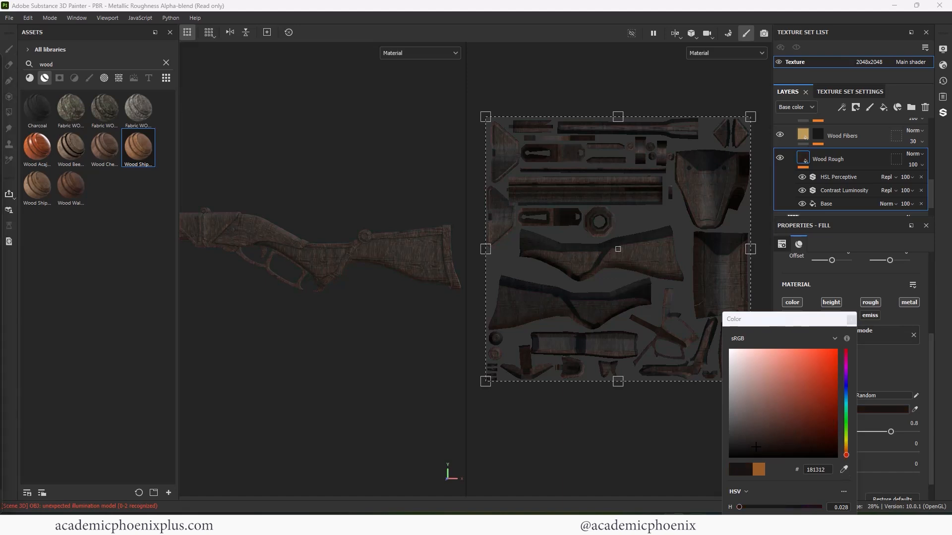
{"action": "left_click", "coordinate": [844, 470]}
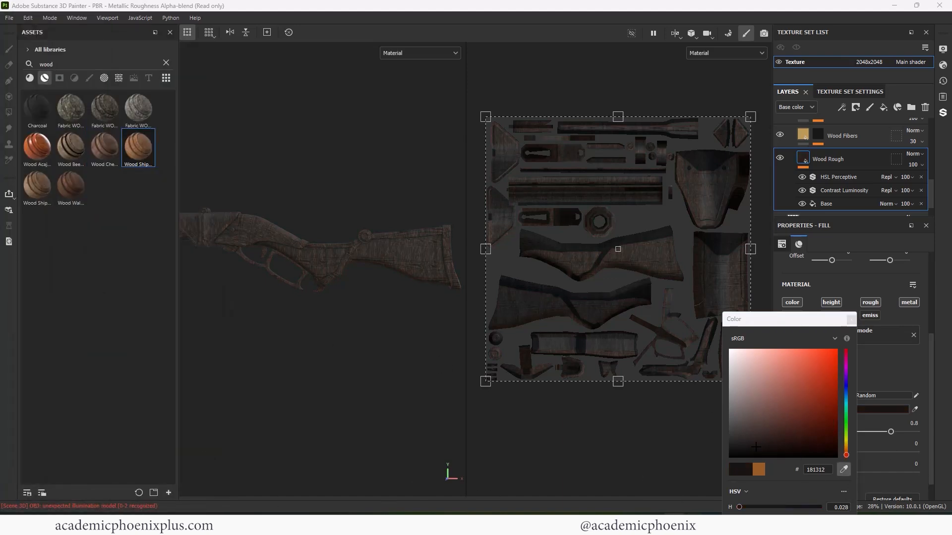
{"action": "left_click", "coordinate": [784, 431]}
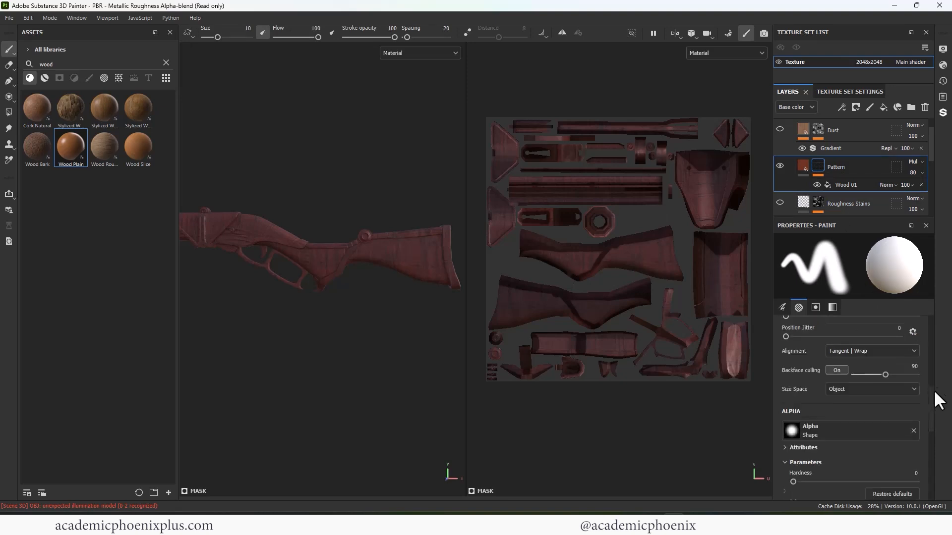
- Set the Wood Rough layer's rotation to 0 and its roughness to 0.3, and review its channels mapping
{"action": "scroll", "coordinate": [935, 377], "scroll_direction": "up", "scroll_amount": 3}
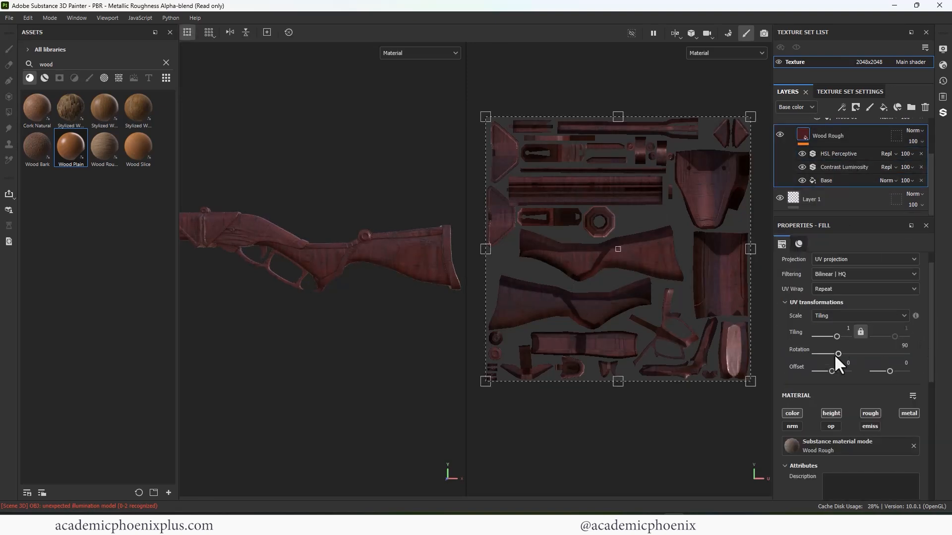
{"action": "left_click_drag", "start_coordinate": [834, 355], "coordinate": [808, 356]}
{"action": "scroll", "coordinate": [932, 401], "scroll_direction": "down", "scroll_amount": 5}
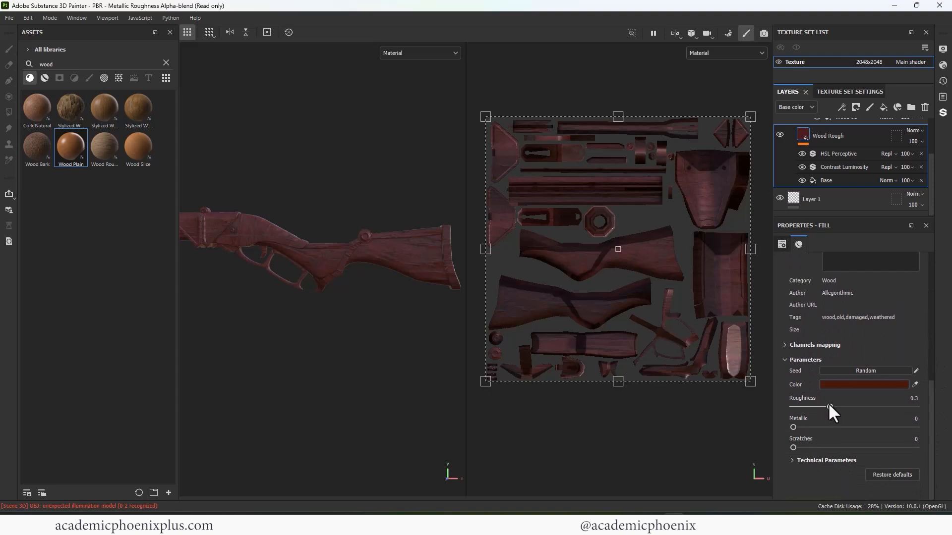
{"action": "mouse_move", "coordinate": [930, 441]}
{"action": "left_mouse_down"}
{"action": "mouse_move", "coordinate": [932, 368]}
{"action": "mouse_move", "coordinate": [931, 449]}
{"action": "left_mouse_up"}
{"action": "left_click", "coordinate": [784, 345]}
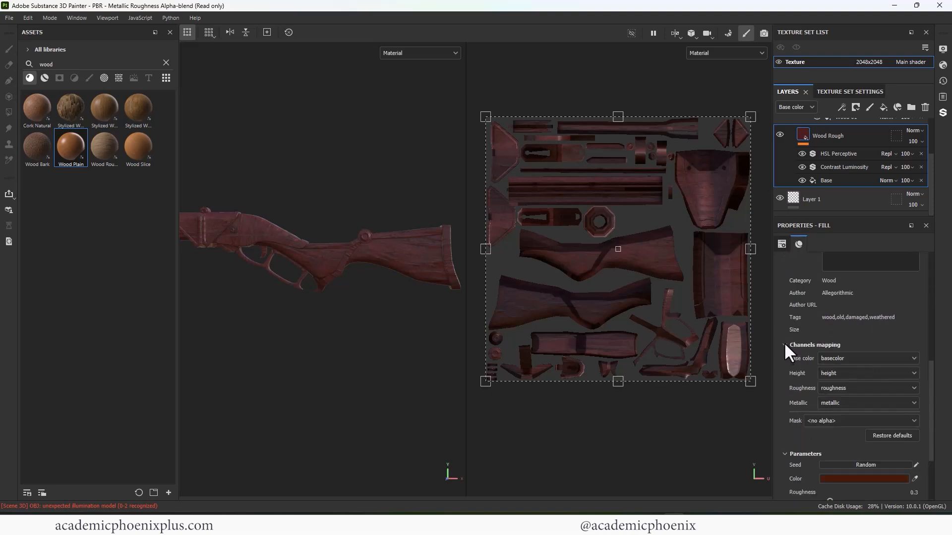
{"action": "left_click_drag", "start_coordinate": [930, 433], "coordinate": [906, 295]}
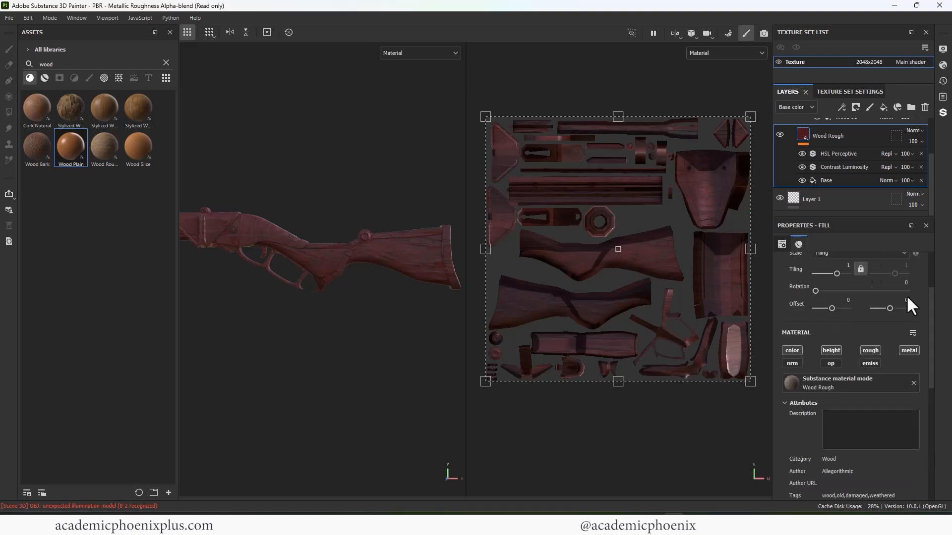
- Compare the rifle with and without the Contrast Luminosity filter and the Wood Rough layer
{"action": "left_click", "coordinate": [802, 165]}
{"action": "left_click", "coordinate": [802, 166]}
{"action": "scroll", "coordinate": [927, 181], "scroll_direction": "up", "scroll_amount": 3}
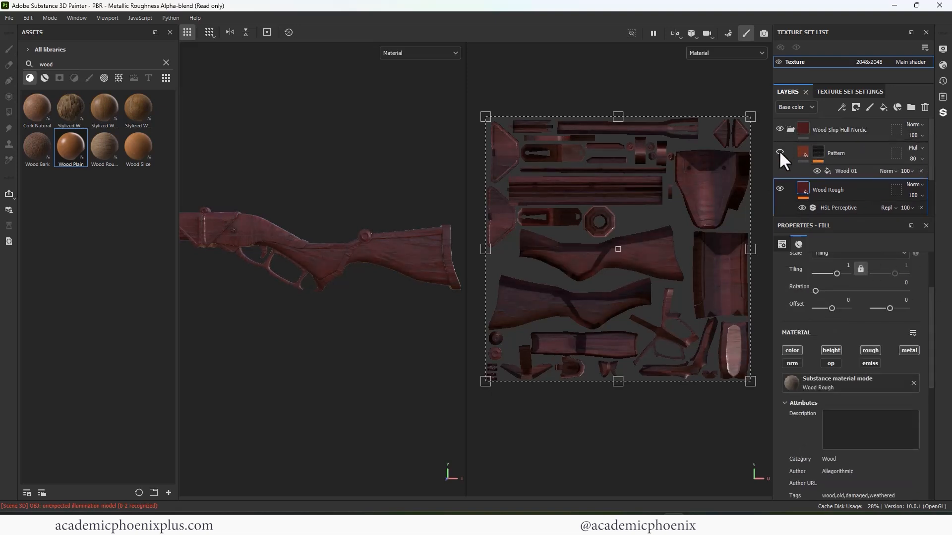
{"action": "left_click", "coordinate": [780, 186]}
{"action": "left_click", "coordinate": [782, 185]}
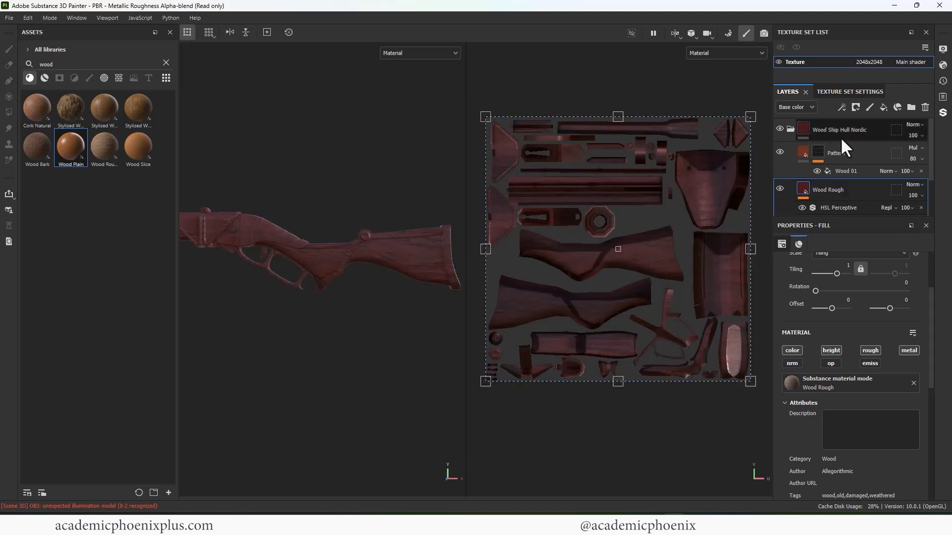
- Collapse the Wood Ship Hull Nordic group and add a black mask to it
{"action": "left_click", "coordinate": [791, 130]}
{"action": "right_click", "coordinate": [792, 137]}
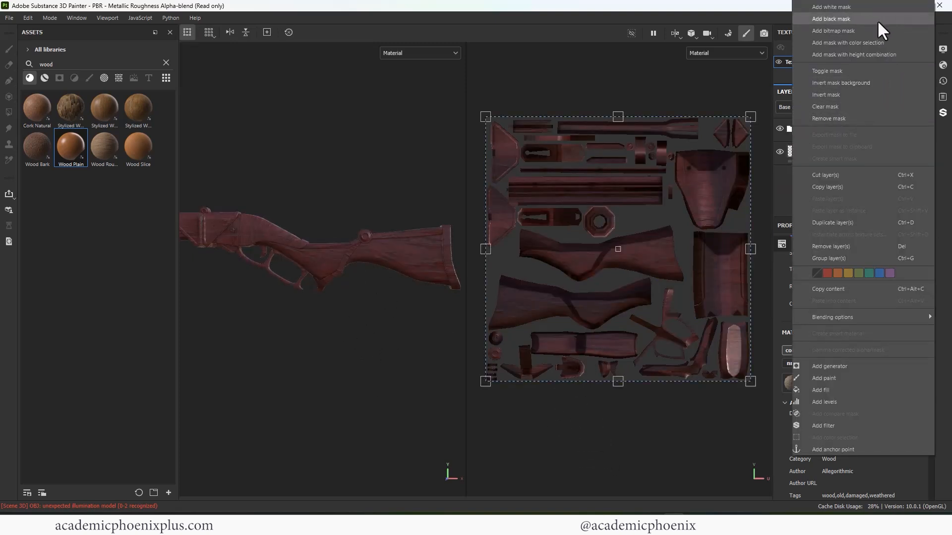
{"action": "left_click", "coordinate": [877, 20]}
{"action": "key", "text": "ctrl+z"}
{"action": "left_click", "coordinate": [792, 128]}
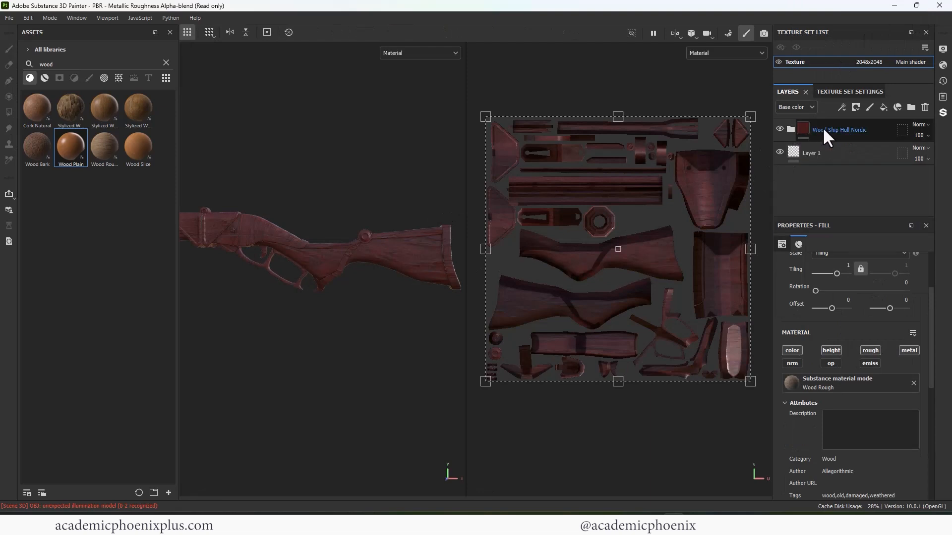
{"action": "left_click", "coordinate": [806, 132]}
{"action": "right_click", "coordinate": [804, 130]}
{"action": "left_click", "coordinate": [843, 169]}
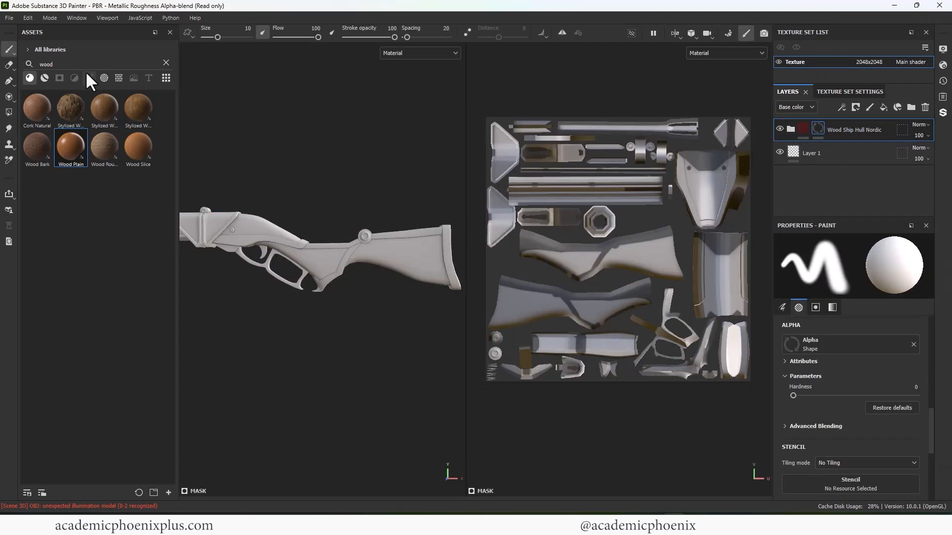
- Reveal the wood on the rifle's stock by polygon-filling its mesh in the mask with white, and inspect the result
{"action": "left_click", "coordinate": [9, 113]}
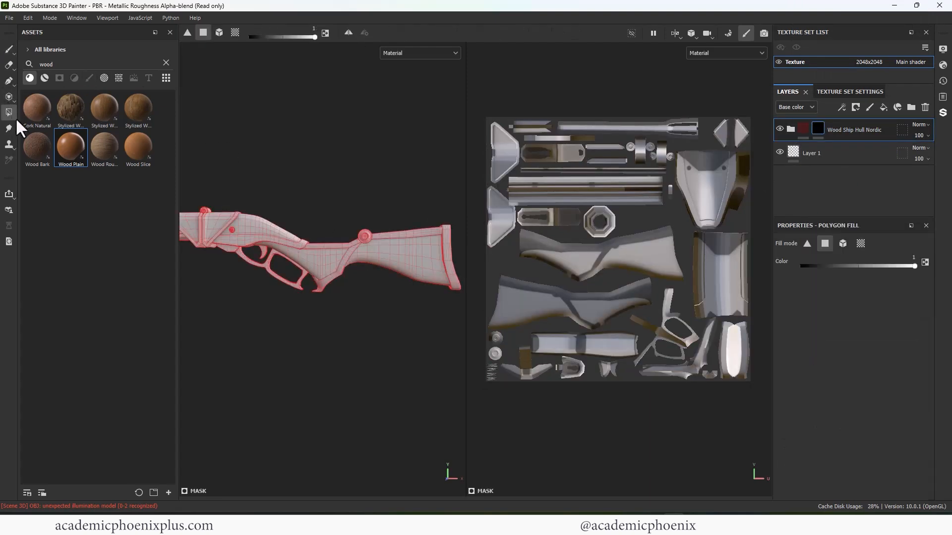
{"action": "left_click", "coordinate": [843, 243]}
{"action": "left_click", "coordinate": [408, 259]}
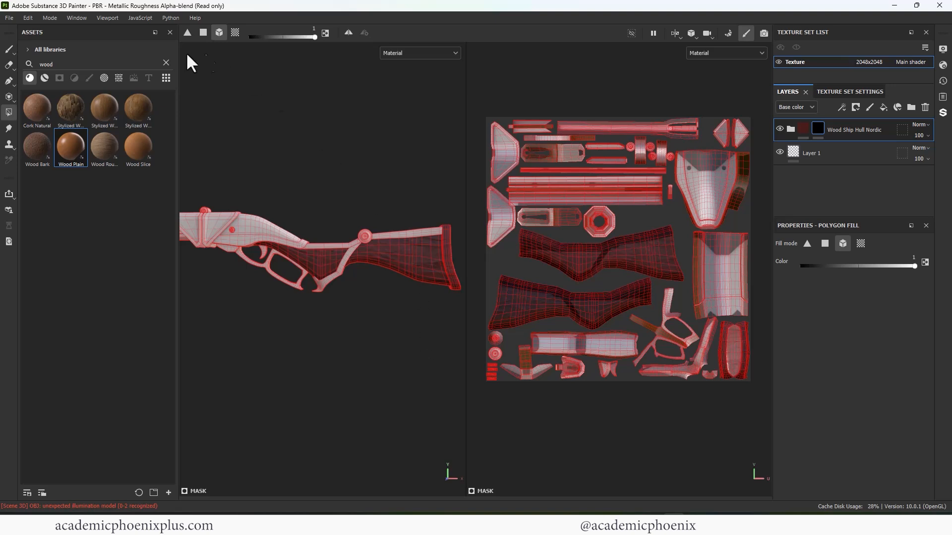
{"action": "key", "text": "1"}
{"action": "mouse_move", "coordinate": [394, 177]}
{"action": "left_mouse_down", "text": "alt"}
{"action": "mouse_move", "coordinate": [419, 145]}
{"action": "mouse_move", "coordinate": [259, 150]}
{"action": "mouse_move", "coordinate": [395, 147]}
{"action": "left_mouse_up", "text": "alt"}
{"action": "middle_click_drag", "start_coordinate": [395, 149], "coordinate": [360, 161], "text": "alt"}
{"action": "right_click_drag", "start_coordinate": [359, 161], "coordinate": [570, 151], "text": "alt"}
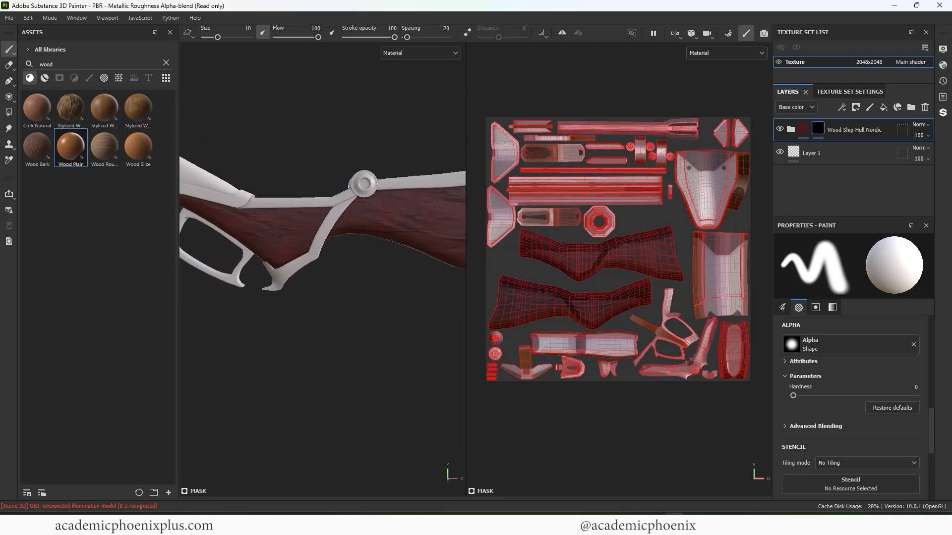
{"action": "middle_click_drag", "start_coordinate": [425, 232], "coordinate": [351, 258], "text": "alt"}
{"action": "right_click_drag", "start_coordinate": [351, 257], "coordinate": [321, 225], "text": "alt"}
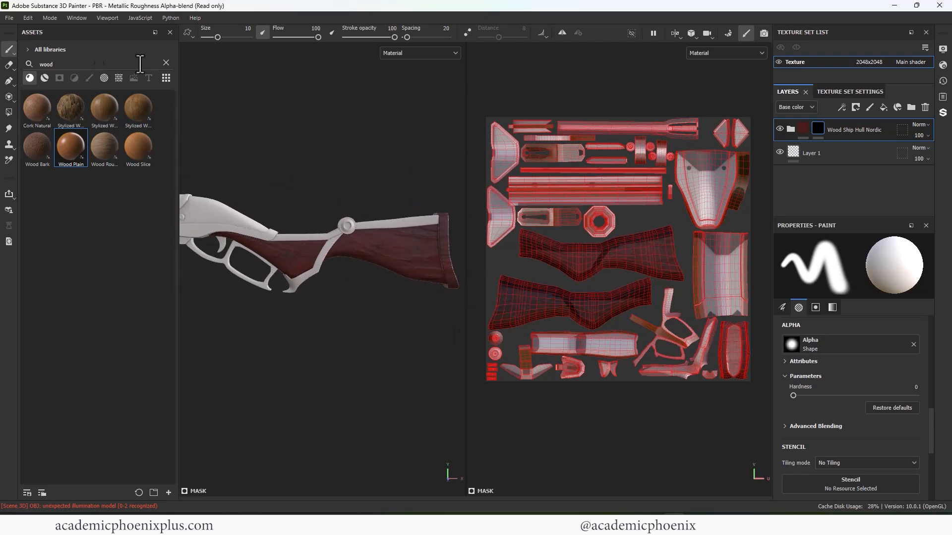
- Search the smart materials for "silve" and apply Silver Armor to the rifle
{"action": "left_click", "coordinate": [45, 78]}
{"action": "double_click", "coordinate": [65, 65]}
{"action": "type", "text": "silve"}
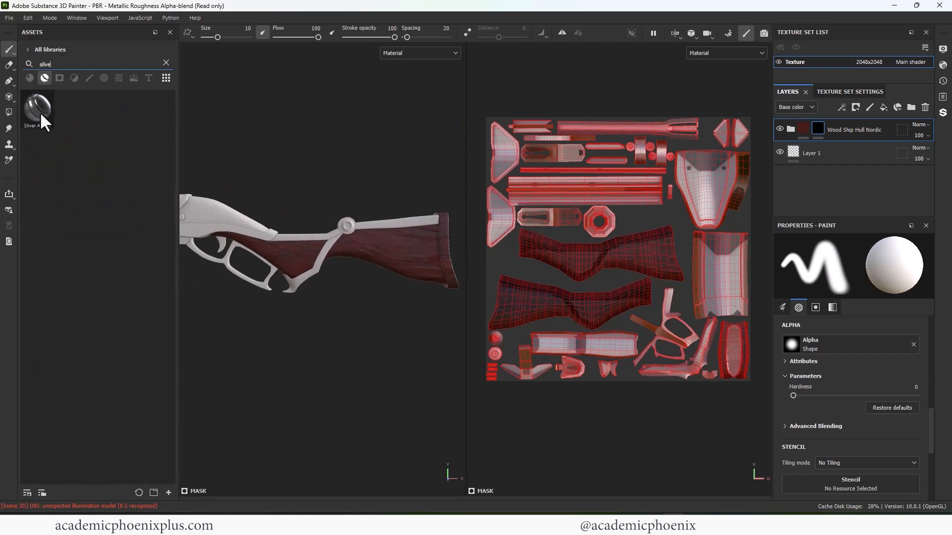
{"action": "left_click_drag", "start_coordinate": [40, 111], "coordinate": [329, 263]}
{"action": "right_click_drag", "start_coordinate": [330, 263], "coordinate": [379, 172], "text": "alt"}
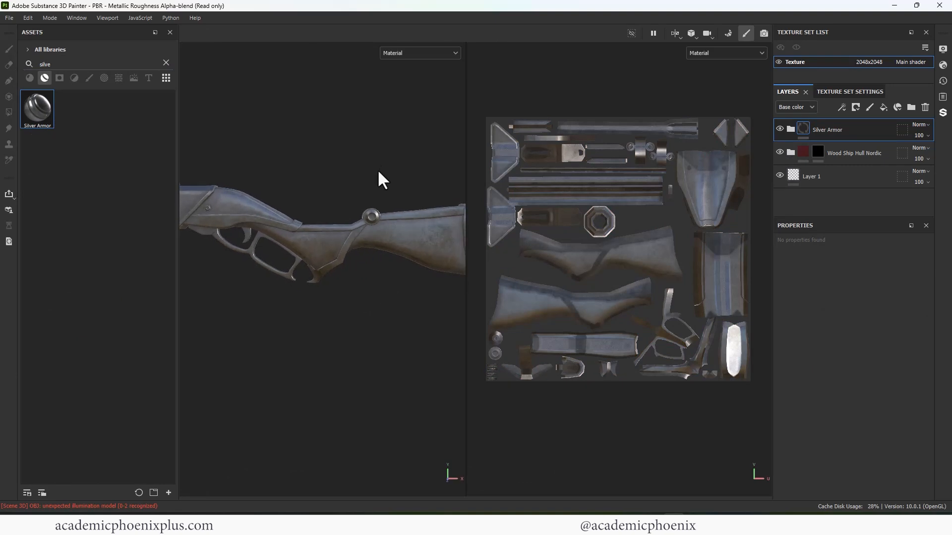
- Set the base color of the Silver Armor group's Base layer to the bluish grey 8F9DB6
{"action": "left_click", "coordinate": [791, 130]}
{"action": "left_click_drag", "start_coordinate": [931, 134], "coordinate": [927, 188]}
{"action": "left_click", "coordinate": [816, 158]}
{"action": "left_click", "coordinate": [824, 436]}
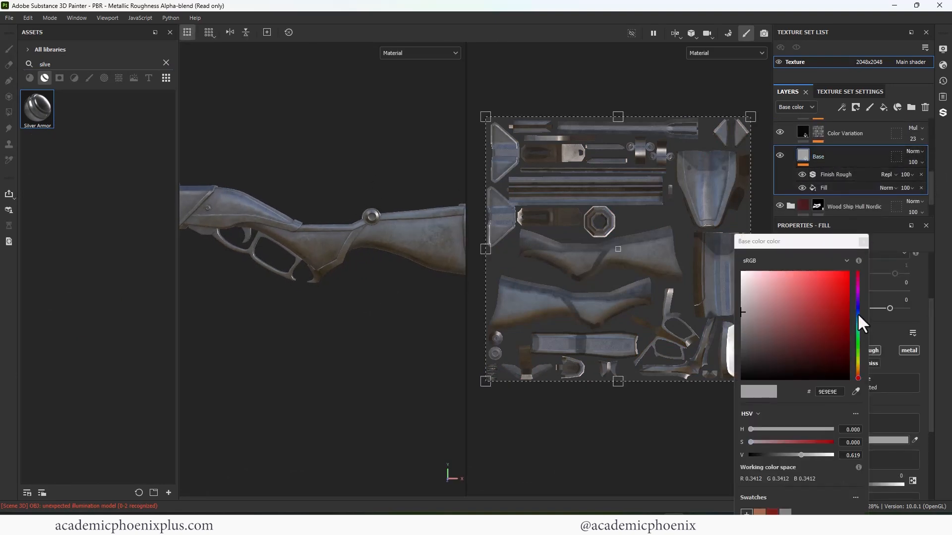
{"action": "left_click", "coordinate": [858, 314]}
{"action": "left_click_drag", "start_coordinate": [741, 307], "coordinate": [764, 301]}
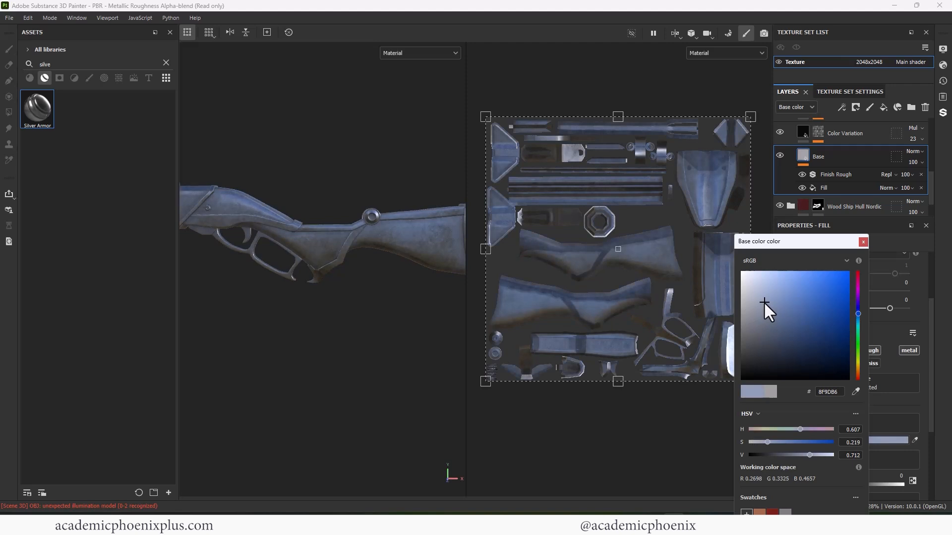
{"action": "left_click", "coordinate": [863, 242]}
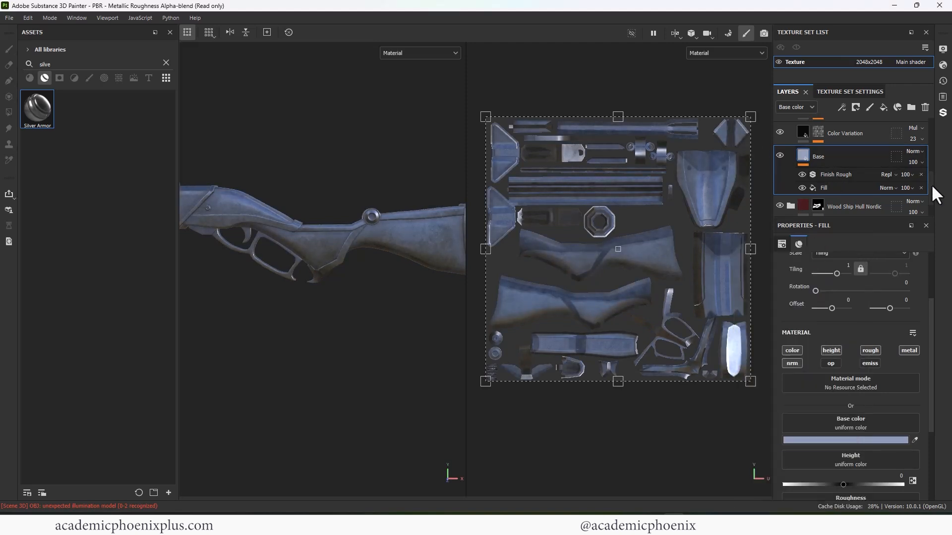
- Collapse the Silver Armor group and add a black mask to it
{"action": "left_click_drag", "start_coordinate": [932, 186], "coordinate": [942, 121]}
{"action": "left_click", "coordinate": [793, 129]}
{"action": "right_click", "coordinate": [804, 128]}
{"action": "left_click", "coordinate": [825, 147]}
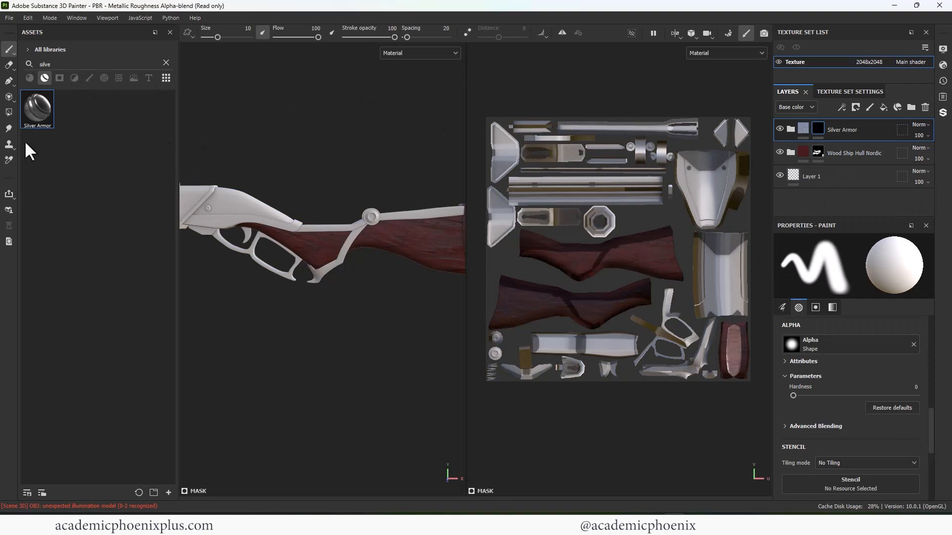
- Polygon-fill the trigger guard and the pointed metal fitting on the stock with white in the Silver Armor mask
{"action": "left_click", "coordinate": [9, 112]}
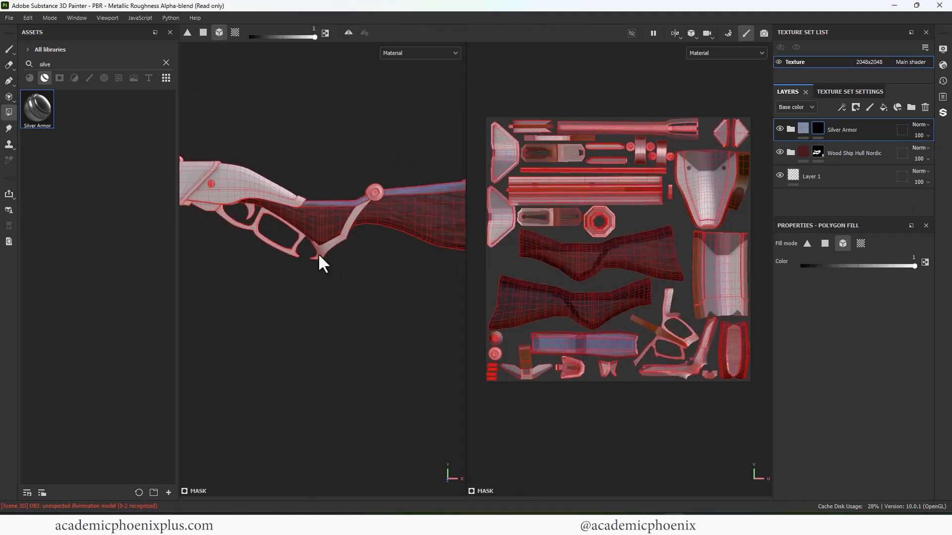
{"action": "left_click", "coordinate": [318, 255]}
{"action": "left_click", "coordinate": [278, 247]}
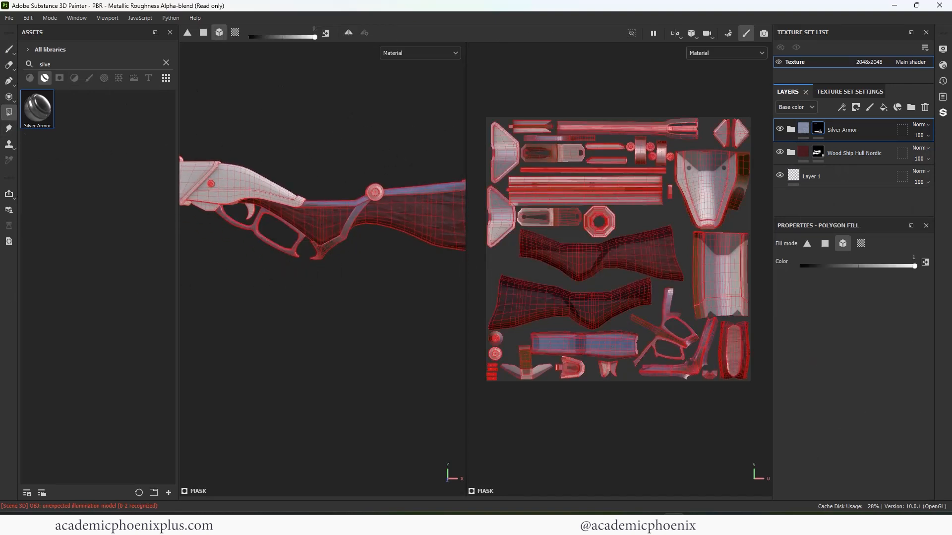
{"action": "middle_click_drag", "start_coordinate": [273, 284], "coordinate": [330, 302], "text": "alt"}
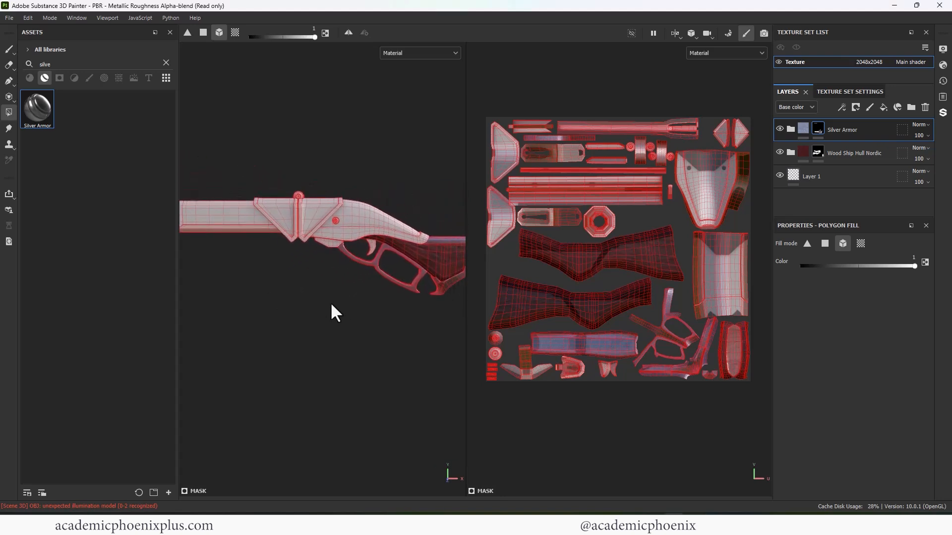
- Polygon-fill the receiver, the triangular side plates and the fore-end sleeve with its end collar in the Silver Armor mask
{"action": "left_click", "coordinate": [270, 215]}
{"action": "left_click", "coordinate": [319, 208]}
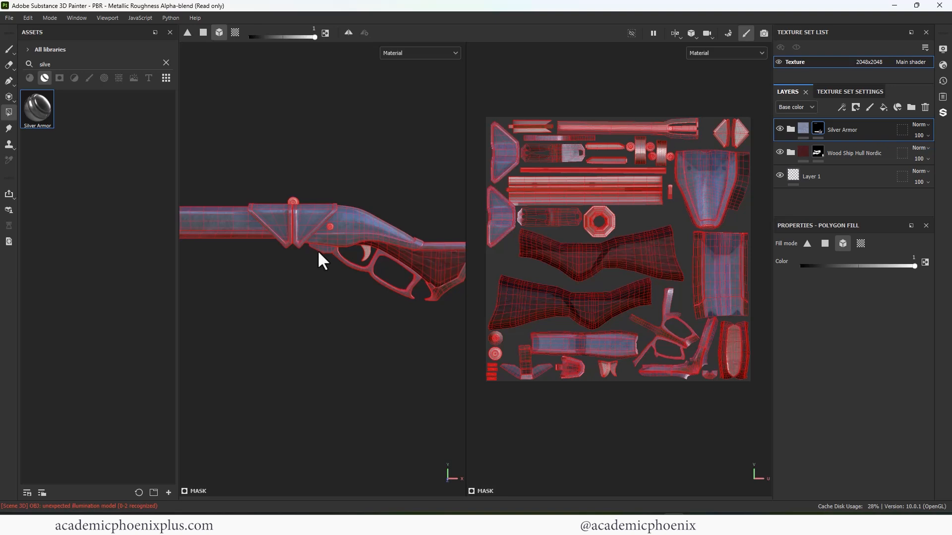
{"action": "middle_click_drag", "start_coordinate": [317, 250], "coordinate": [355, 268]}
{"action": "left_click_drag", "start_coordinate": [272, 247], "coordinate": [247, 211]}
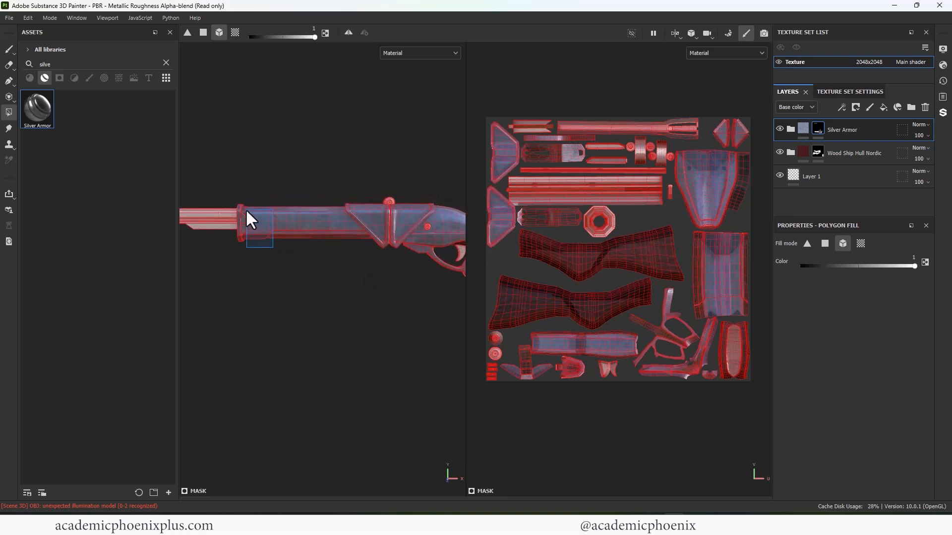
- Polygon-fill the ring above the triangular plates and the round joint on the stock in the Silver Armor mask
{"action": "middle_click_drag", "start_coordinate": [323, 231], "coordinate": [379, 228], "text": "alt"}
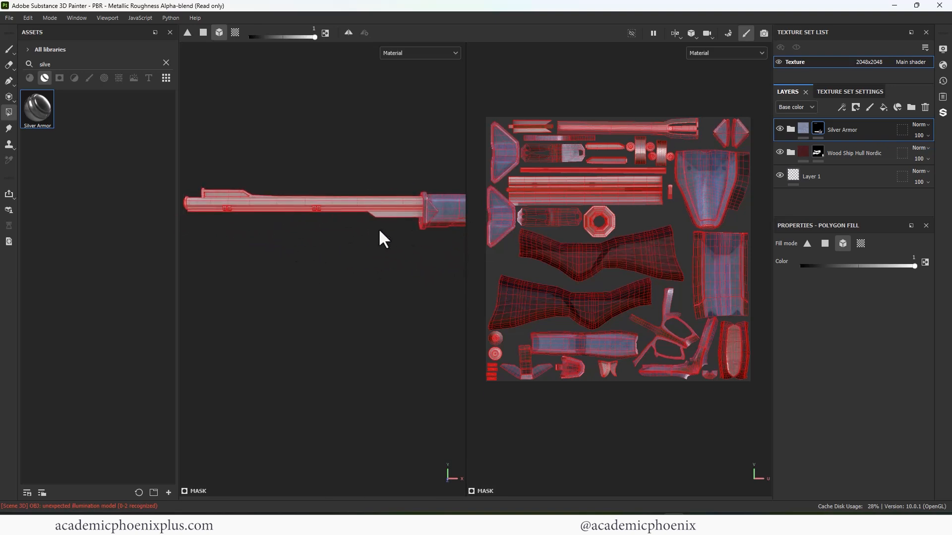
{"action": "right_click_drag", "start_coordinate": [379, 228], "coordinate": [337, 222], "text": "alt"}
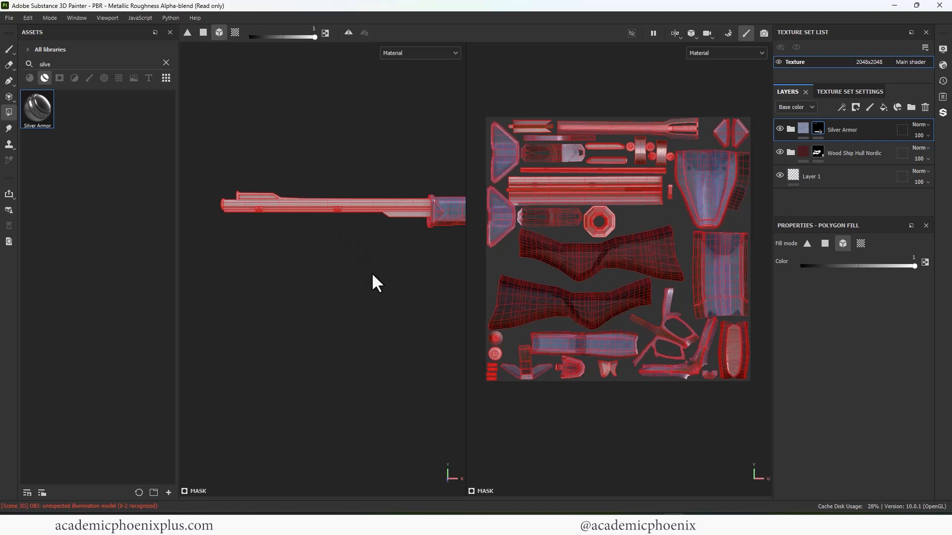
{"action": "middle_click_drag", "start_coordinate": [357, 259], "coordinate": [239, 251], "text": "alt"}
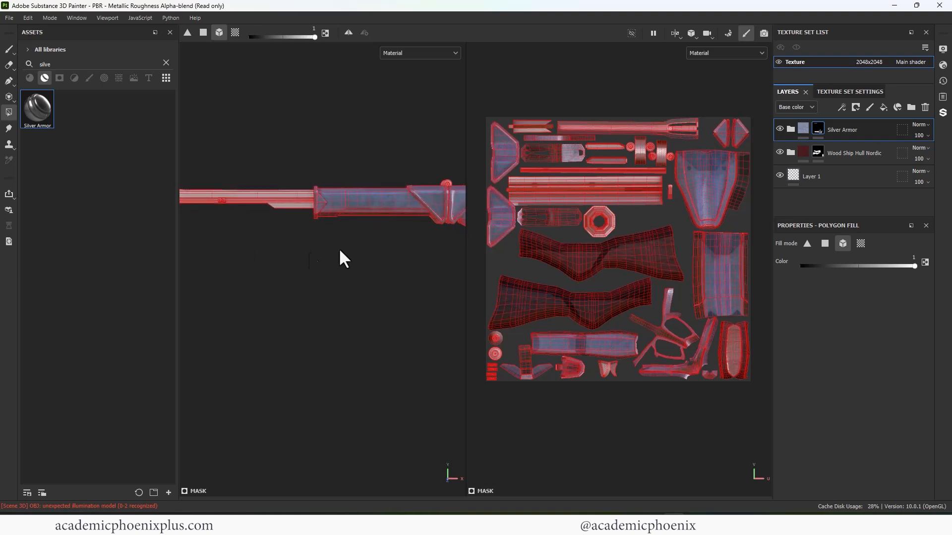
{"action": "middle_click_drag", "start_coordinate": [453, 252], "coordinate": [237, 255], "text": "alt"}
{"action": "right_click_drag", "start_coordinate": [237, 256], "coordinate": [464, 194], "text": "alt"}
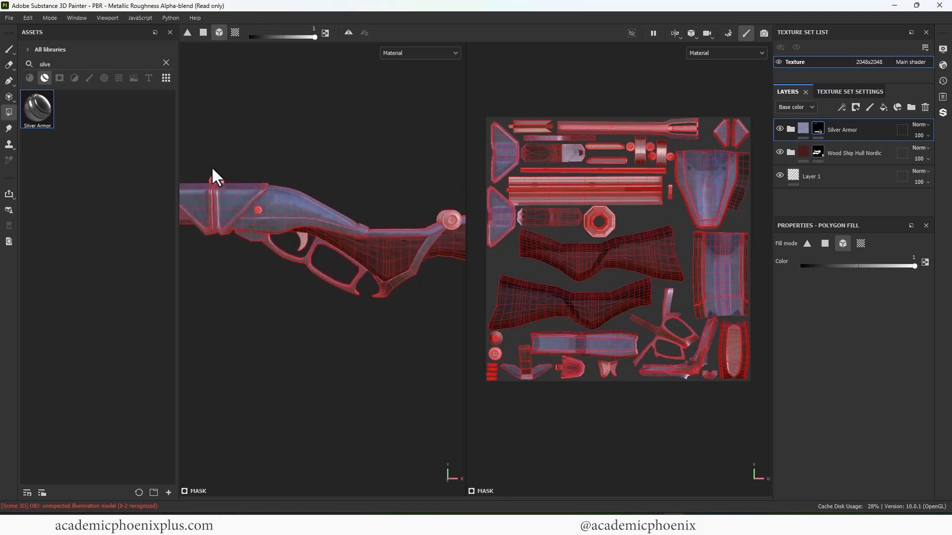
{"action": "left_click", "coordinate": [214, 177]}
{"action": "middle_click_drag", "start_coordinate": [427, 183], "coordinate": [384, 180], "text": "alt"}
{"action": "left_click", "coordinate": [405, 218]}
{"action": "middle_click_drag", "start_coordinate": [374, 297], "coordinate": [400, 297], "text": "alt"}
{"action": "right_click_drag", "start_coordinate": [400, 297], "coordinate": [340, 290], "text": "alt"}
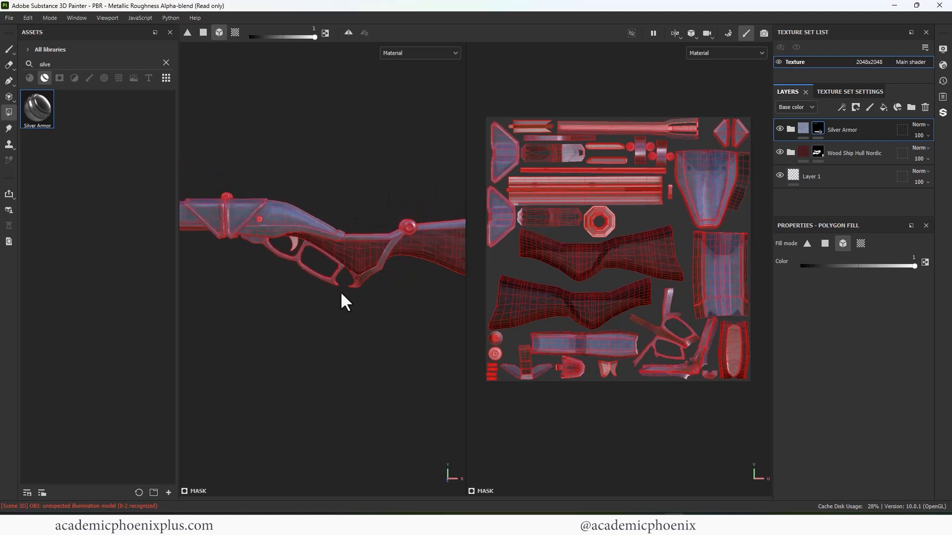
- Set the polygon fill mode to UV chunks and fill the butt plate of the stock in the Silver Armor mask
{"action": "middle_click_drag", "start_coordinate": [341, 294], "coordinate": [270, 280], "text": "alt"}
{"action": "left_click", "coordinate": [860, 244]}
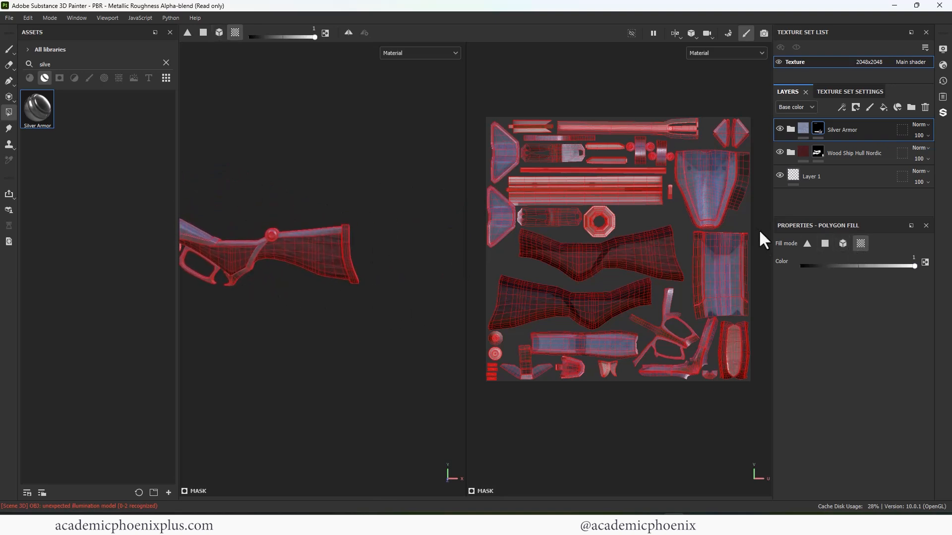
{"action": "right_click_drag", "start_coordinate": [366, 210], "coordinate": [421, 224], "text": "alt"}
{"action": "middle_click_drag", "start_coordinate": [422, 225], "coordinate": [361, 235], "text": "alt"}
{"action": "left_click_drag", "start_coordinate": [371, 210], "coordinate": [381, 236]}
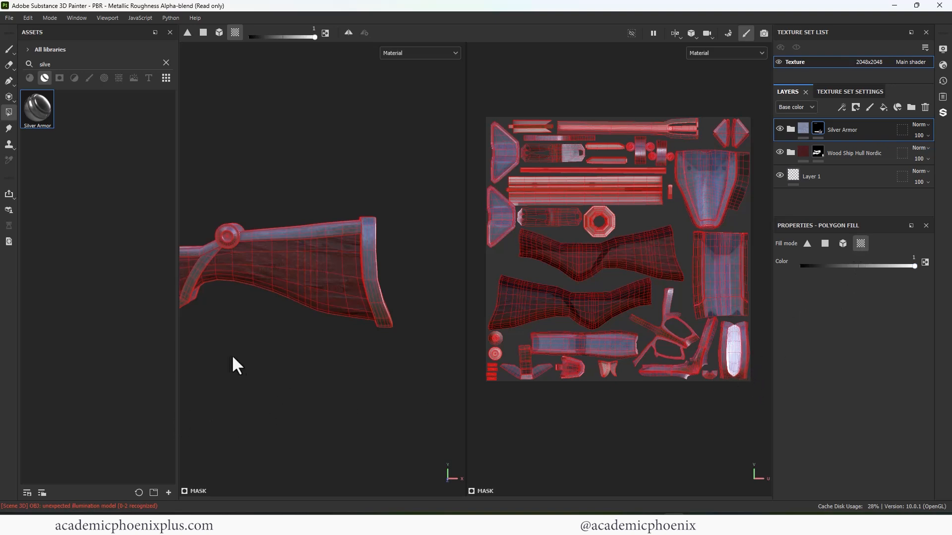
- Examine the barrel end and then the whole rifle without the wireframe to check the silver coverage
{"action": "middle_click_drag", "start_coordinate": [277, 357], "coordinate": [357, 358], "text": "alt"}
{"action": "middle_click_drag", "start_coordinate": [254, 322], "coordinate": [428, 332], "text": "alt"}
{"action": "middle_click_drag", "start_coordinate": [294, 331], "coordinate": [299, 290], "text": "alt"}
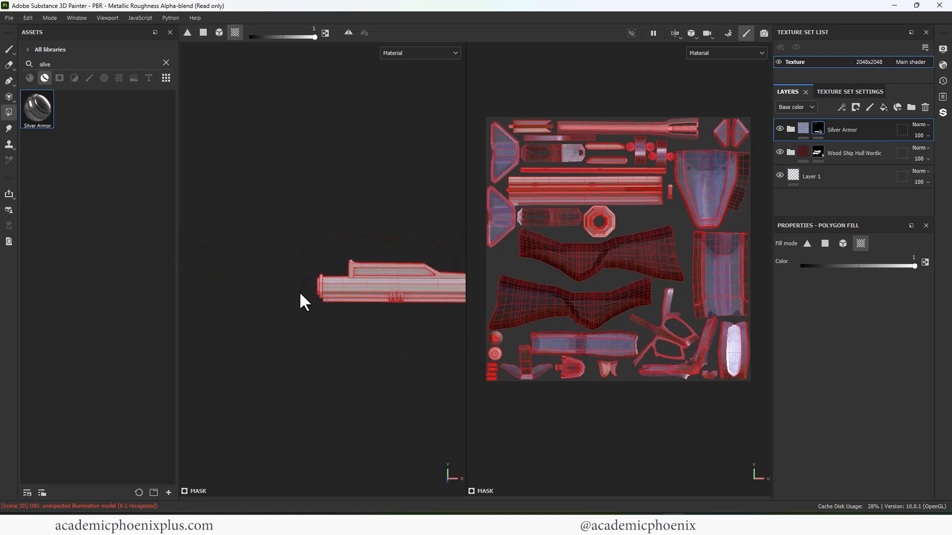
{"action": "left_click_drag", "start_coordinate": [308, 279], "coordinate": [319, 289]}
{"action": "middle_click_drag", "start_coordinate": [411, 350], "coordinate": [354, 349], "text": "alt"}
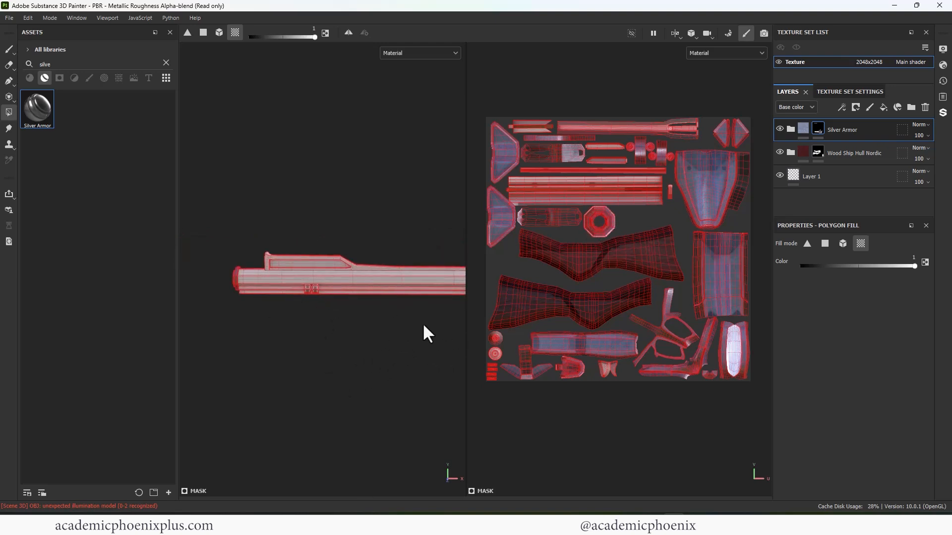
{"action": "key", "text": "1"}
{"action": "key", "text": "f"}
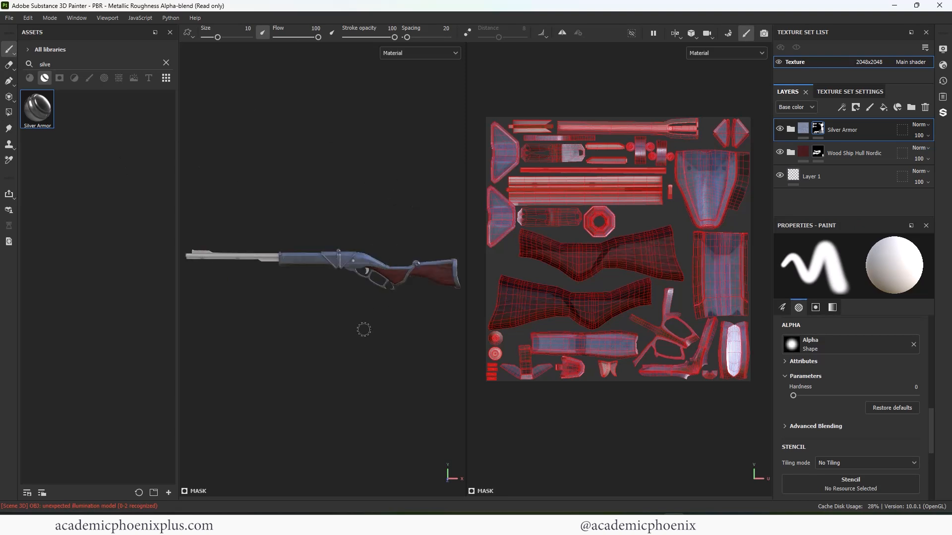
{"action": "scroll", "coordinate": [364, 329], "scroll_direction": "up", "scroll_amount": 5}
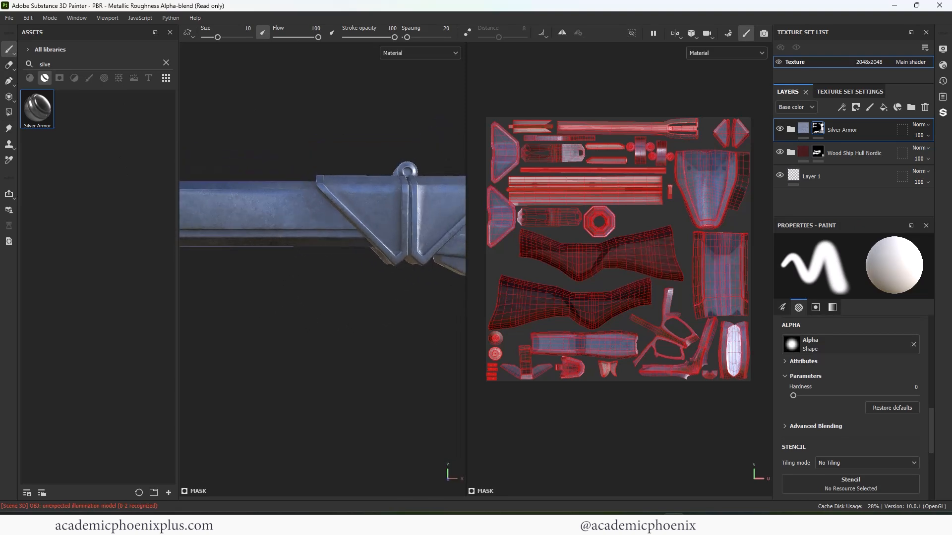
{"action": "scroll", "coordinate": [364, 329], "scroll_direction": "down", "scroll_amount": 2}
- Expand the Silver Armor group and shift its Base layer's base color to a more saturated violet-blue
{"action": "left_click", "coordinate": [804, 130]}
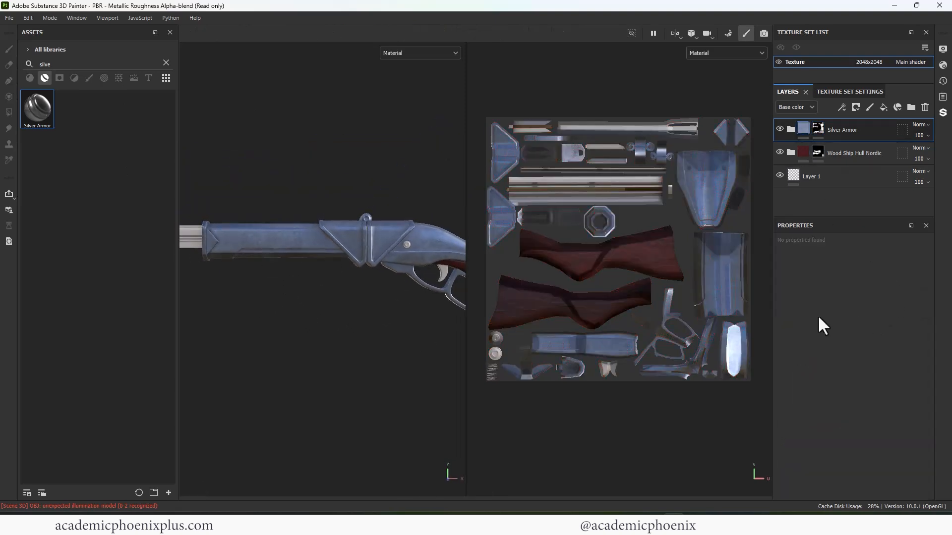
{"action": "left_click", "coordinate": [790, 129]}
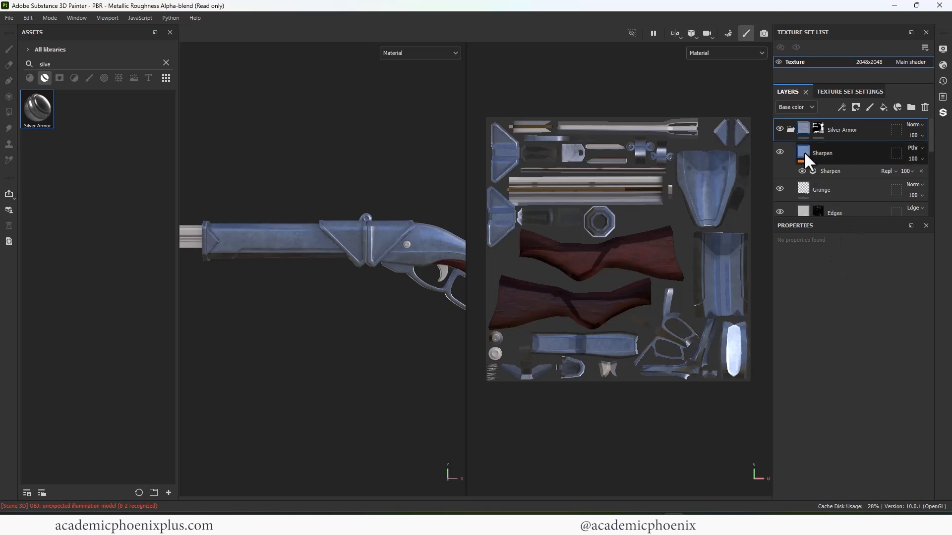
{"action": "left_click_drag", "start_coordinate": [931, 140], "coordinate": [927, 192]}
{"action": "left_click", "coordinate": [843, 153]}
{"action": "left_click", "coordinate": [845, 441]}
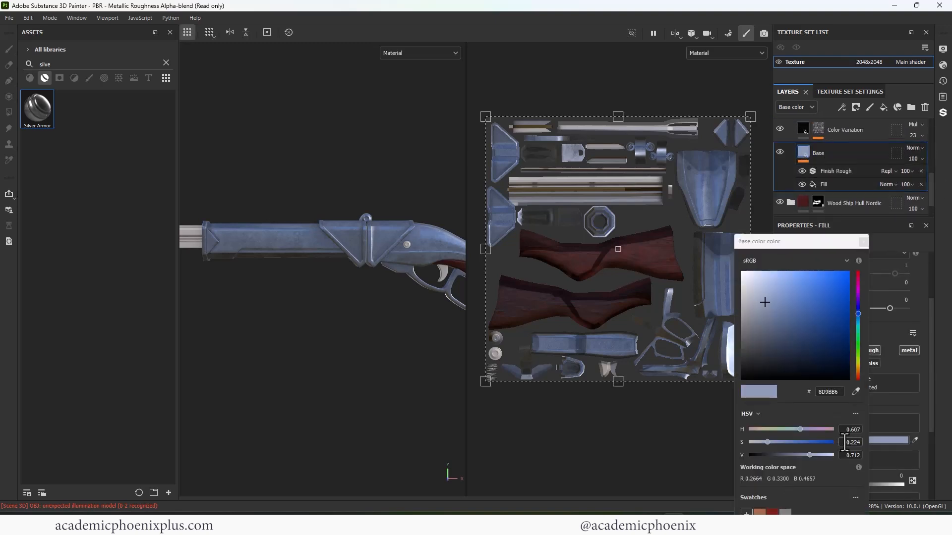
{"action": "left_click_drag", "start_coordinate": [857, 313], "coordinate": [856, 308]}
{"action": "left_click", "coordinate": [778, 308]}
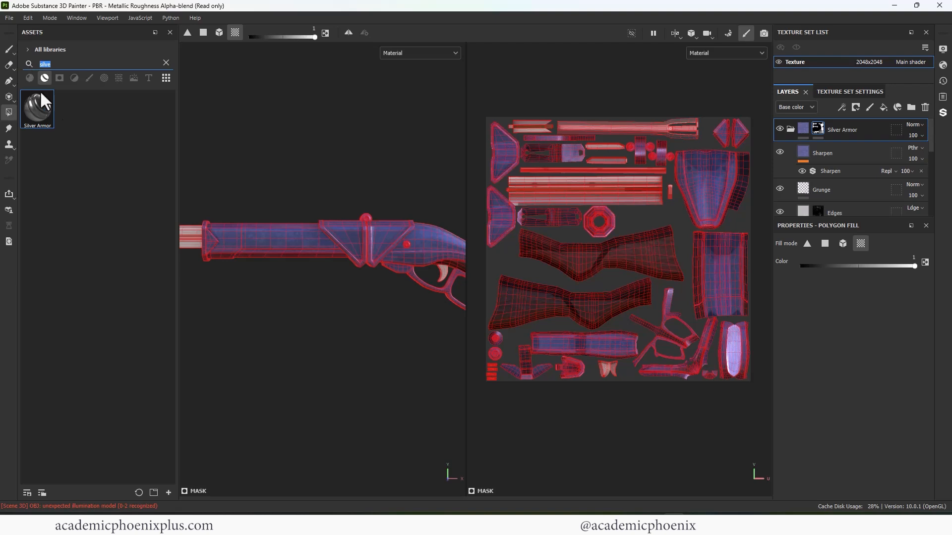
- Search the smart materials for "gol", apply Gold Armor to the rifle, and add a black mask to it
{"action": "type", "text": "gol"}
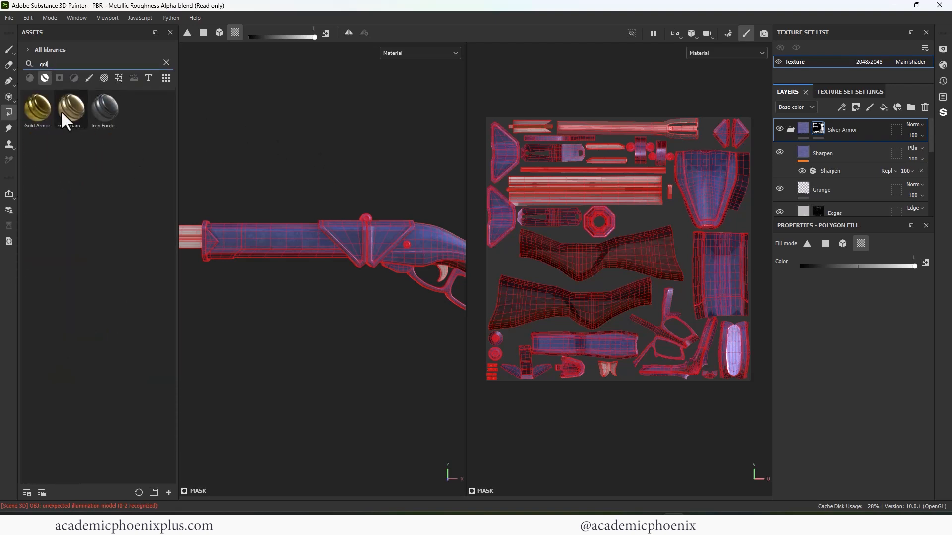
{"action": "left_click_drag", "start_coordinate": [37, 108], "coordinate": [357, 244]}
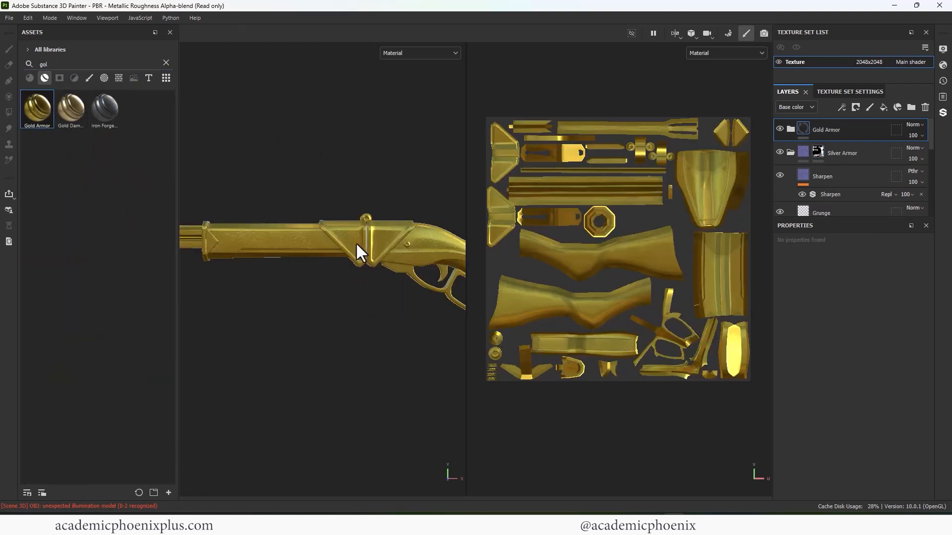
{"action": "right_click", "coordinate": [801, 129]}
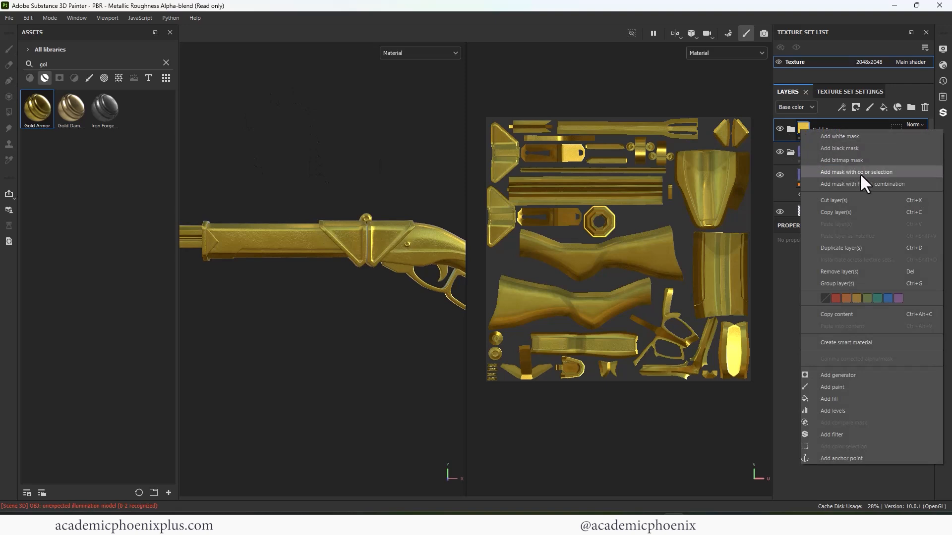
{"action": "left_click", "coordinate": [856, 147]}
- Focus on the round cap of the ring above the triangular plates and choose the Basic Hard brush for the Gold Armor mask
{"action": "middle_click_drag", "start_coordinate": [248, 293], "coordinate": [257, 294], "text": "alt"}
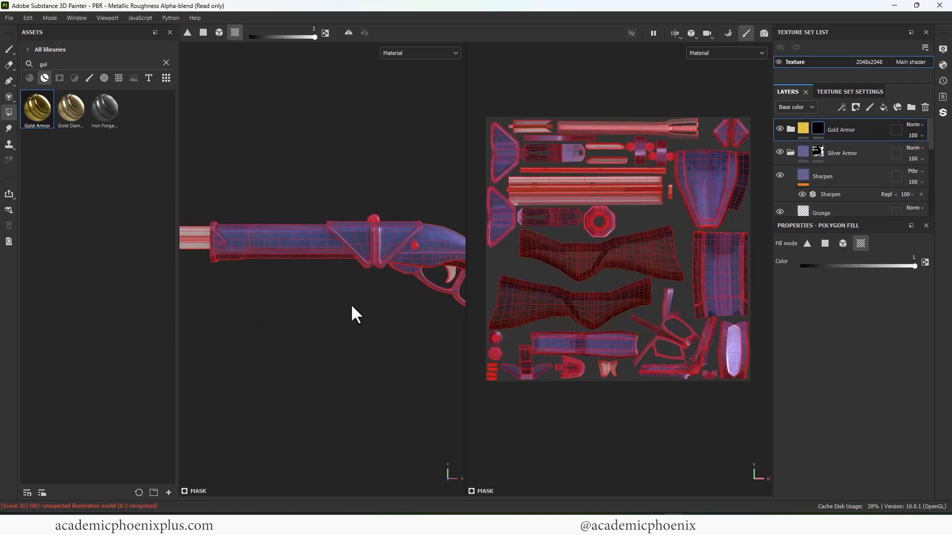
{"action": "right_click_drag", "start_coordinate": [387, 192], "coordinate": [415, 167], "text": "alt"}
{"action": "middle_click_drag", "start_coordinate": [415, 166], "coordinate": [285, 252], "text": "alt"}
{"action": "right_click_drag", "start_coordinate": [285, 252], "coordinate": [373, 160], "text": "alt"}
{"action": "middle_click_drag", "start_coordinate": [342, 168], "coordinate": [314, 190], "text": "alt"}
{"action": "right_click_drag", "start_coordinate": [314, 190], "coordinate": [332, 218], "text": "alt"}
{"action": "middle_click_drag", "start_coordinate": [332, 218], "coordinate": [420, 230], "text": "alt"}
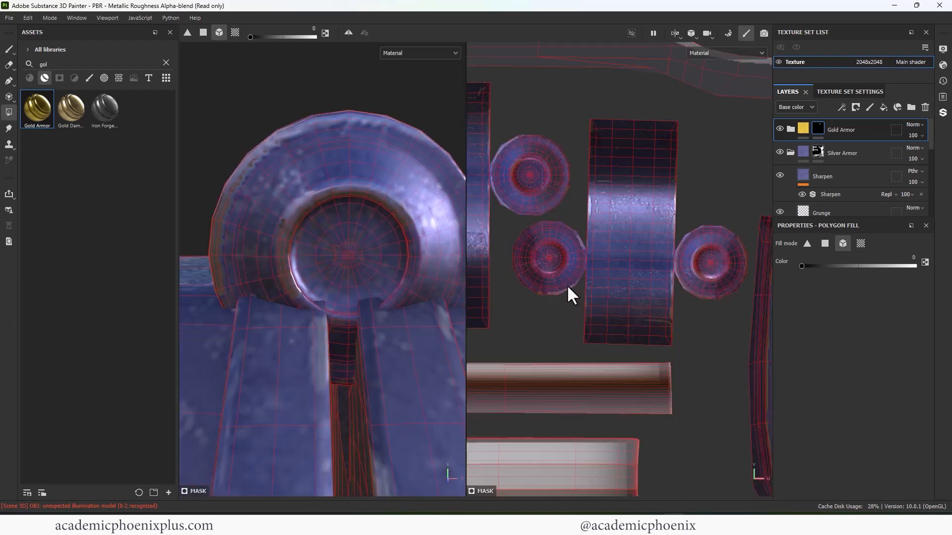
{"action": "left_click", "coordinate": [9, 49]}
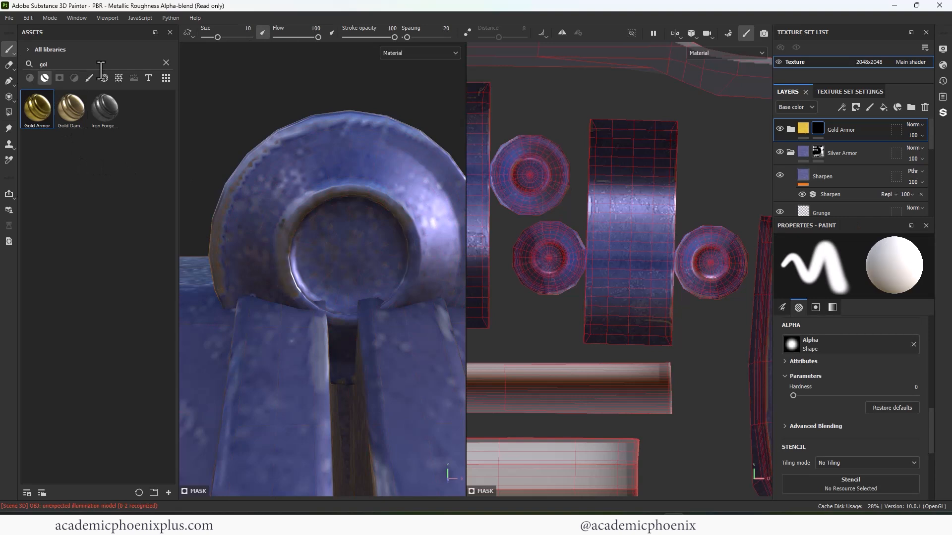
{"action": "left_click", "coordinate": [166, 62]}
{"action": "left_click", "coordinate": [105, 188]}
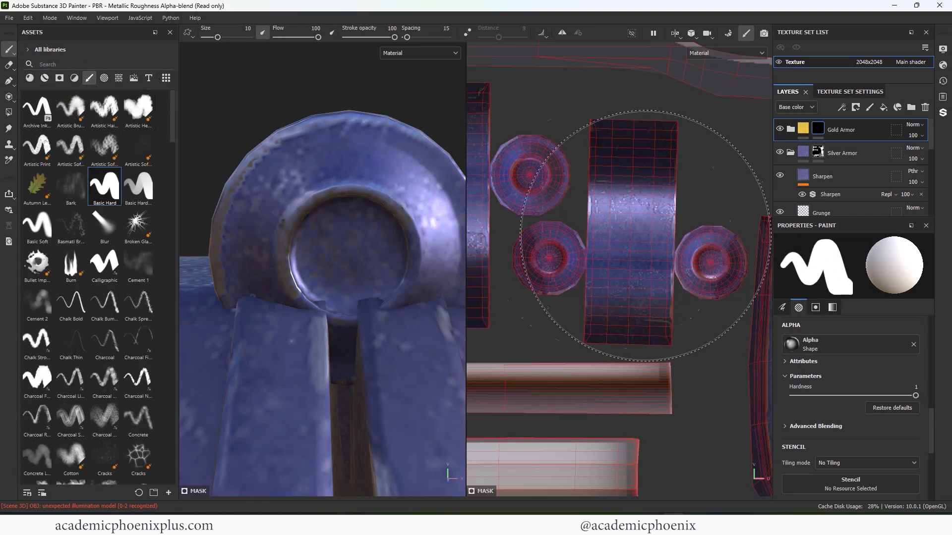
- Reduce the brush size to about 1.35 and paint the center of the first round cap gold in the UV view
{"action": "key", "text": "p"}
{"action": "key", "text": "bracketleft"}
{"action": "key", "text": "bracketleft"}
{"action": "key", "text": "bracketleft"}
{"action": "key", "text": "bracketleft"}
{"action": "key", "text": "bracketleft"}
{"action": "key", "text": "bracketleft"}
{"action": "key", "text": "bracketleft"}
{"action": "key", "text": "bracketleft"}
{"action": "key", "text": "bracketleft"}
{"action": "key", "text": "bracketleft"}
{"action": "key", "text": "bracketright"}
{"action": "key", "text": "bracketright"}
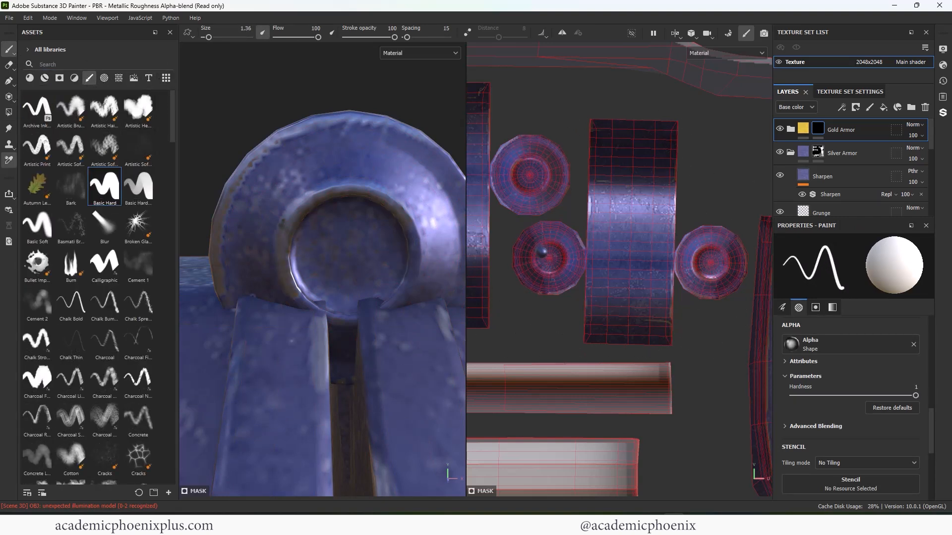
{"action": "left_click", "coordinate": [106, 189]}
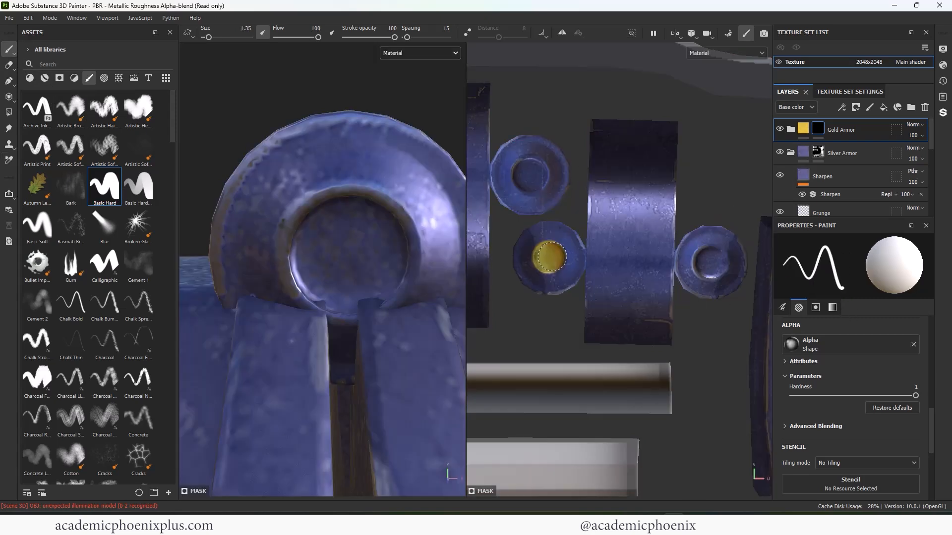
{"action": "left_click_drag", "start_coordinate": [549, 257], "coordinate": [550, 258]}
- Paint the centers of the remaining three round caps gold in the UV view, using brush sizes 1.85 and 3.09
{"action": "key", "text": "bracketright"}
{"action": "left_click", "coordinate": [709, 262]}
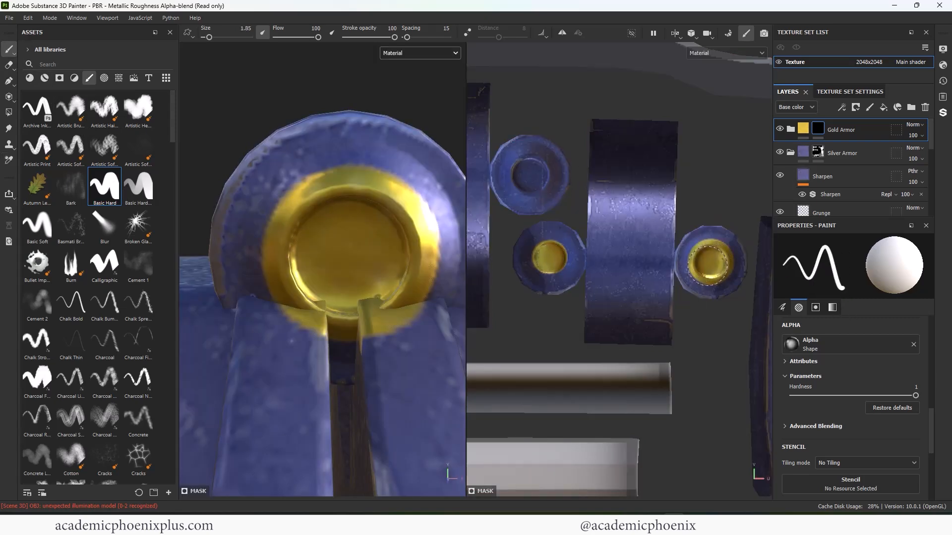
{"action": "key", "text": "bracketright"}
{"action": "key", "text": "bracketright"}
{"action": "left_click", "coordinate": [530, 176]}
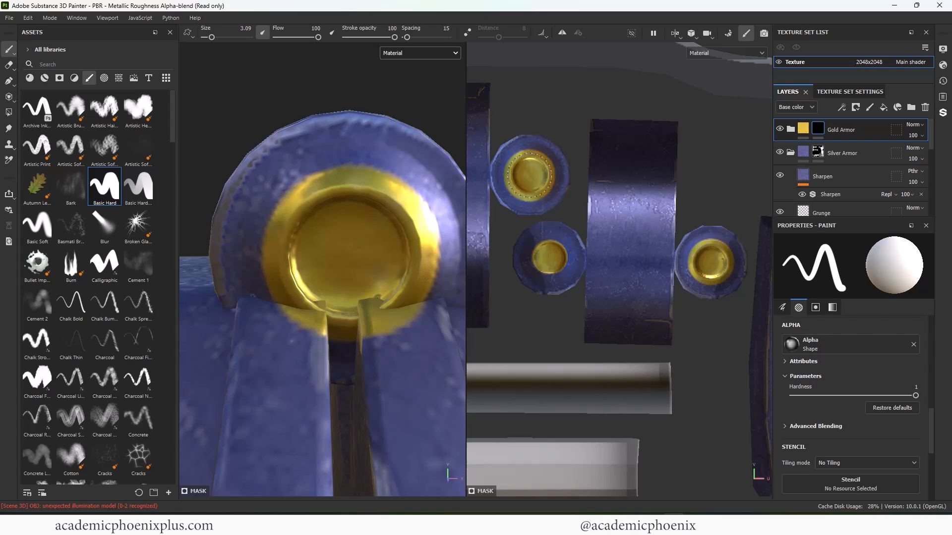
{"action": "right_click_drag", "start_coordinate": [556, 214], "coordinate": [518, 215], "text": "alt"}
{"action": "middle_click_drag", "start_coordinate": [518, 215], "coordinate": [700, 186], "text": "alt"}
{"action": "left_click", "coordinate": [593, 150]}
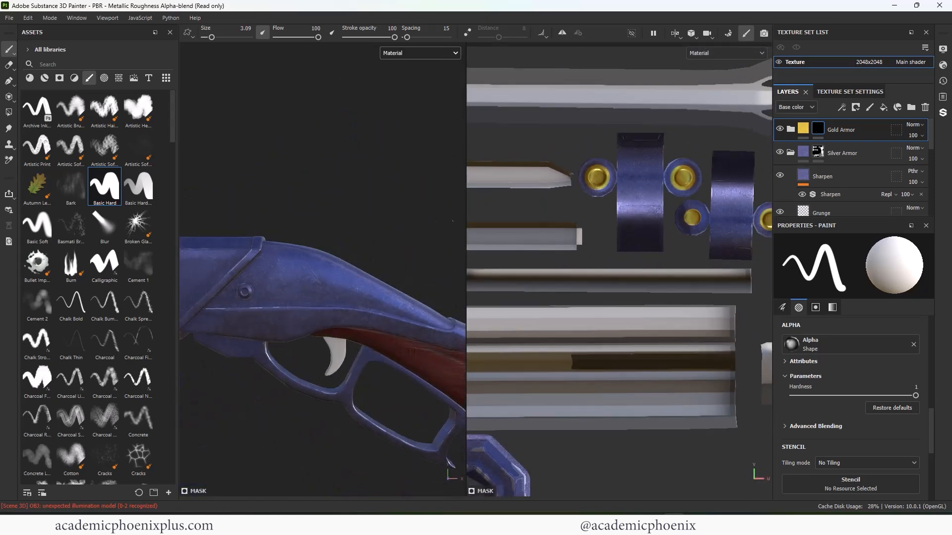
- Enlarge the gold center of the first painted cap in the UV view with brush size 1.85, and inspect the caps on the rifle
{"action": "right_click_drag", "start_coordinate": [367, 238], "coordinate": [304, 236], "text": "alt"}
{"action": "middle_click_drag", "start_coordinate": [304, 236], "coordinate": [260, 217], "text": "alt"}
{"action": "right_click_drag", "start_coordinate": [295, 227], "coordinate": [351, 234], "text": "alt"}
{"action": "middle_click_drag", "start_coordinate": [351, 234], "coordinate": [388, 243], "text": "alt"}
{"action": "middle_click_drag", "start_coordinate": [671, 249], "coordinate": [581, 260], "text": "alt"}
{"action": "mouse_move", "coordinate": [603, 230]}
{"action": "right_mouse_down", "text": "ctrl"}
{"action": "mouse_move", "coordinate": [589, 230]}
{"action": "mouse_move", "coordinate": [607, 229]}
{"action": "right_mouse_up", "text": "ctrl"}
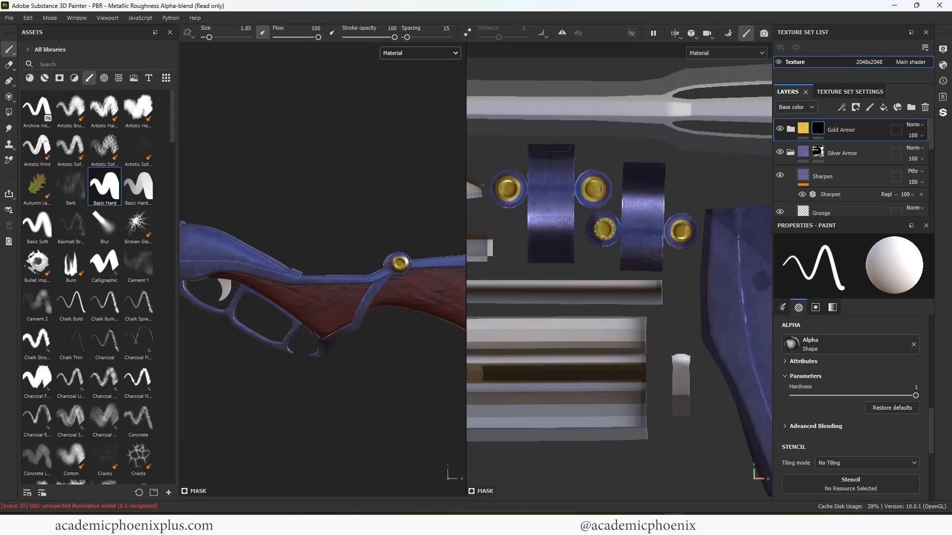
{"action": "right_click_drag", "start_coordinate": [364, 297], "coordinate": [287, 292], "text": "alt"}
{"action": "middle_click_drag", "start_coordinate": [287, 292], "coordinate": [466, 257], "text": "alt"}
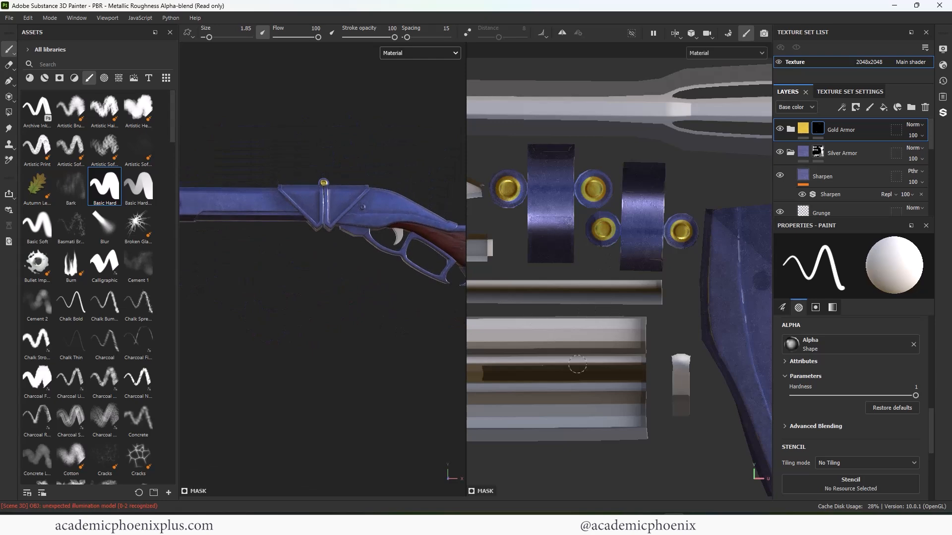
- Paint the center of the upper round bolt cap island below the wooden stock gold in the UV view, using brush size 2.43
{"action": "right_click_drag", "start_coordinate": [581, 370], "coordinate": [528, 364], "text": "alt"}
{"action": "middle_click_drag", "start_coordinate": [529, 365], "coordinate": [739, 174], "text": "alt"}
{"action": "right_click_drag", "start_coordinate": [739, 175], "coordinate": [667, 174], "text": "alt"}
{"action": "middle_click_drag", "start_coordinate": [667, 173], "coordinate": [659, 115], "text": "alt"}
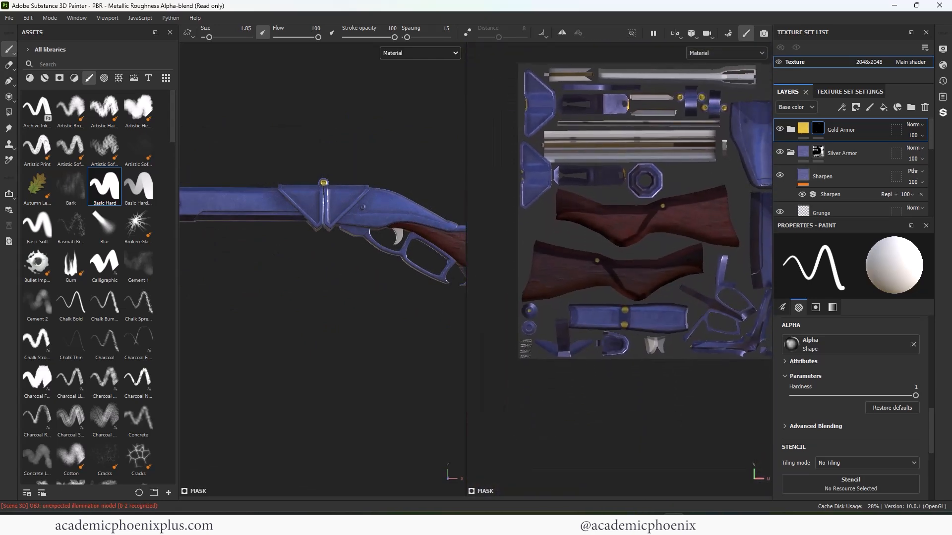
{"action": "right_click_drag", "start_coordinate": [658, 115], "coordinate": [698, 118], "text": "alt"}
{"action": "middle_click_drag", "start_coordinate": [698, 118], "coordinate": [748, 98], "text": "alt"}
{"action": "right_click_drag", "start_coordinate": [536, 294], "coordinate": [595, 297], "text": "alt"}
{"action": "middle_click_drag", "start_coordinate": [595, 298], "coordinate": [626, 279], "text": "alt"}
{"action": "left_click", "coordinate": [560, 315]}
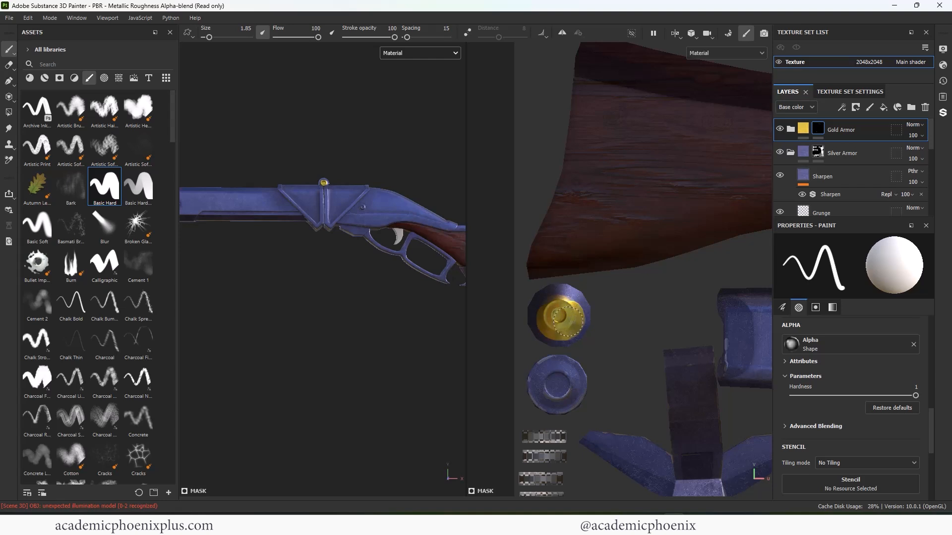
{"action": "key", "text": "ctrl+z"}
{"action": "right_click_drag", "start_coordinate": [559, 315], "coordinate": [566, 316], "text": "ctrl"}
{"action": "left_click", "coordinate": [558, 315]}
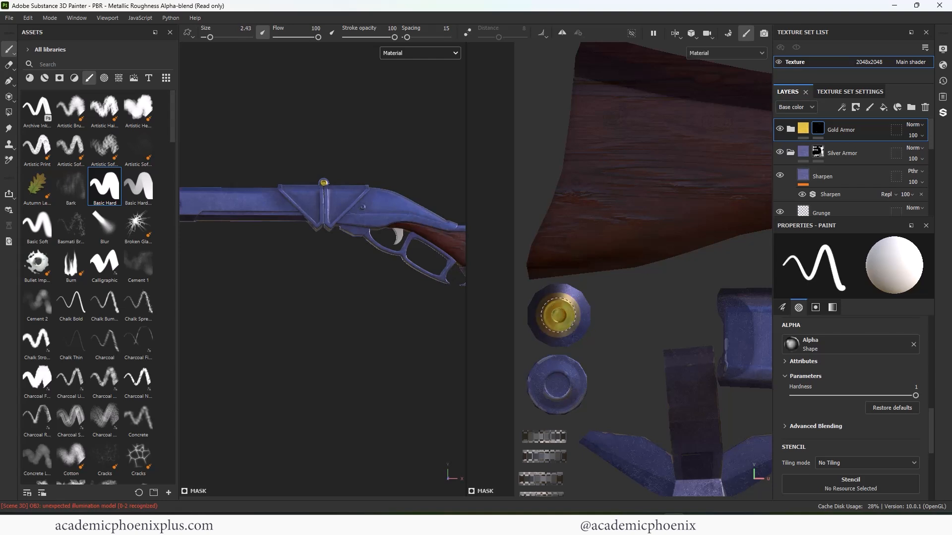
- Paint the lower bolt cap and the remaining rims of both cap islands gold with brush size 0.93, and inspect the bolt on the rifle
{"action": "right_click_drag", "start_coordinate": [557, 383], "coordinate": [547, 384], "text": "ctrl"}
{"action": "left_click", "coordinate": [557, 385]}
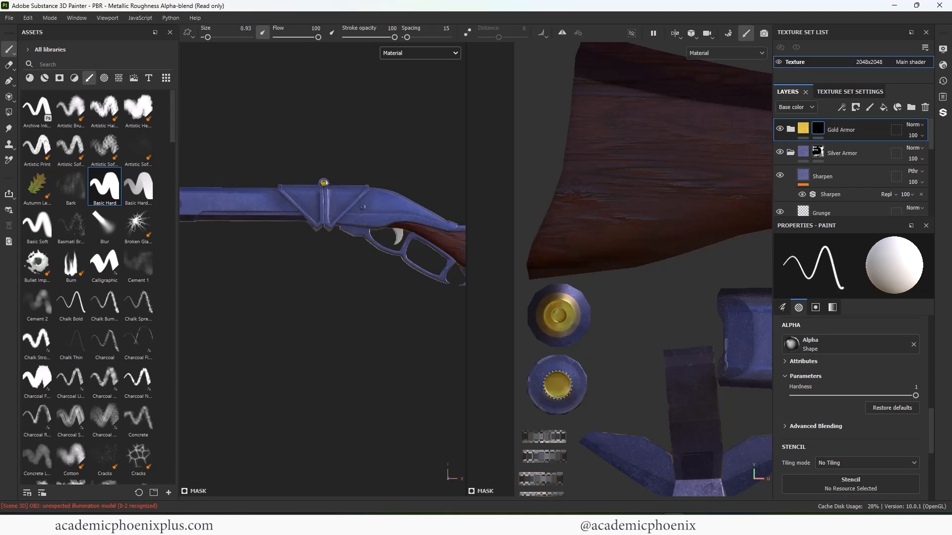
{"action": "mouse_move", "coordinate": [530, 383]}
{"action": "left_mouse_down"}
{"action": "mouse_move", "coordinate": [555, 362]}
{"action": "mouse_move", "coordinate": [546, 409]}
{"action": "mouse_move", "coordinate": [570, 322]}
{"action": "mouse_move", "coordinate": [564, 291]}
{"action": "left_mouse_up"}
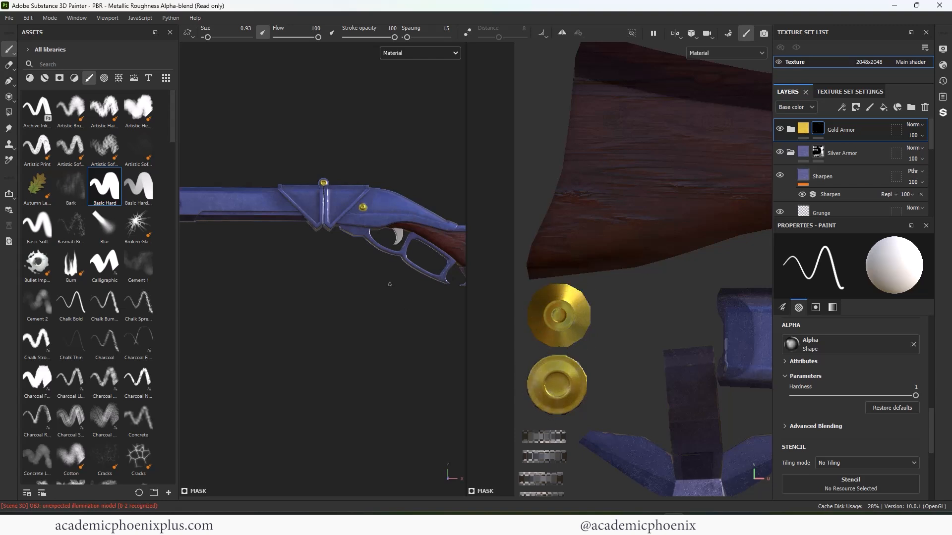
{"action": "scroll", "coordinate": [343, 191], "scroll_direction": "up", "scroll_amount": 8}
{"action": "middle_click_drag", "start_coordinate": [377, 223], "coordinate": [327, 219], "text": "alt"}
{"action": "scroll", "coordinate": [556, 364], "scroll_direction": "down", "scroll_amount": 6}
{"action": "scroll", "coordinate": [668, 354], "scroll_direction": "up", "scroll_amount": 4}
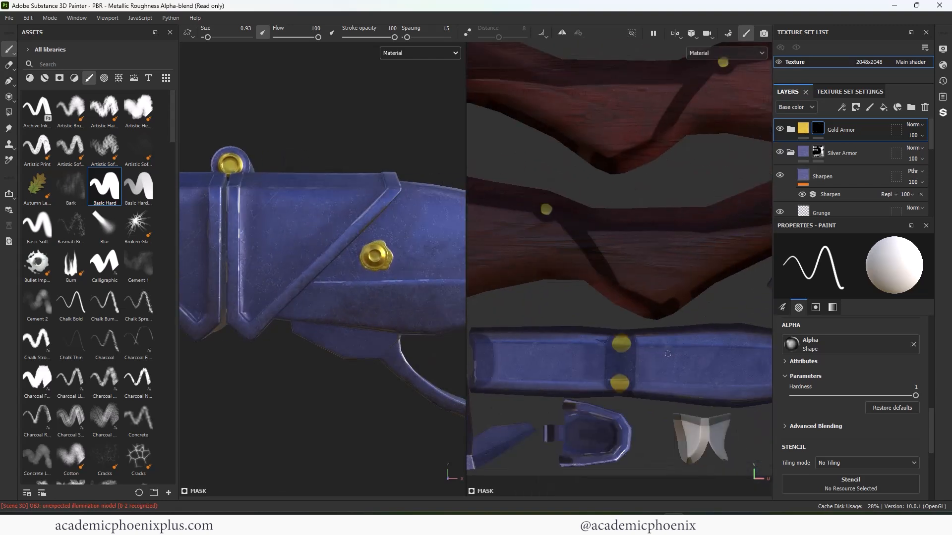
- Clear the stray gold spots from the stock and receiver islands with Polygon Fill in UV chunk mode at color 0
{"action": "middle_click_drag", "start_coordinate": [668, 354], "coordinate": [705, 332], "text": "alt"}
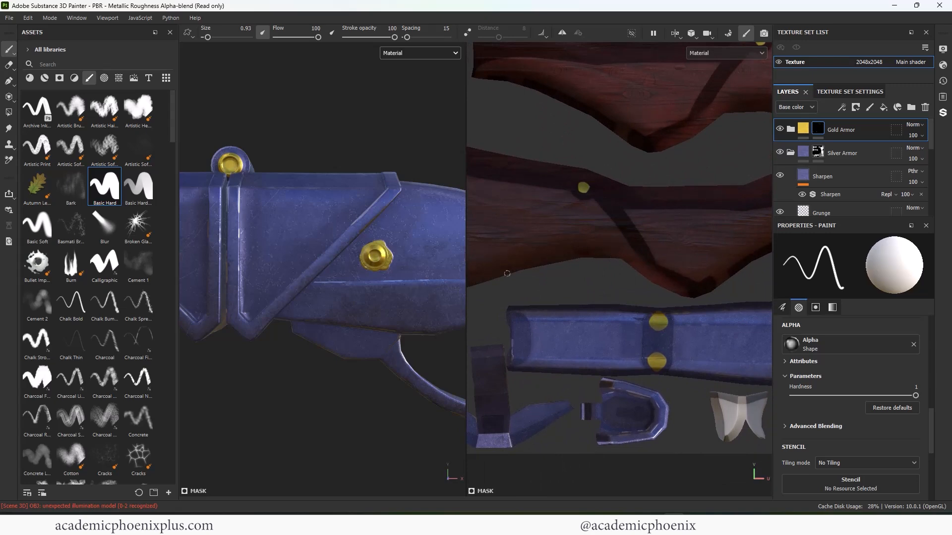
{"action": "left_click", "coordinate": [8, 112]}
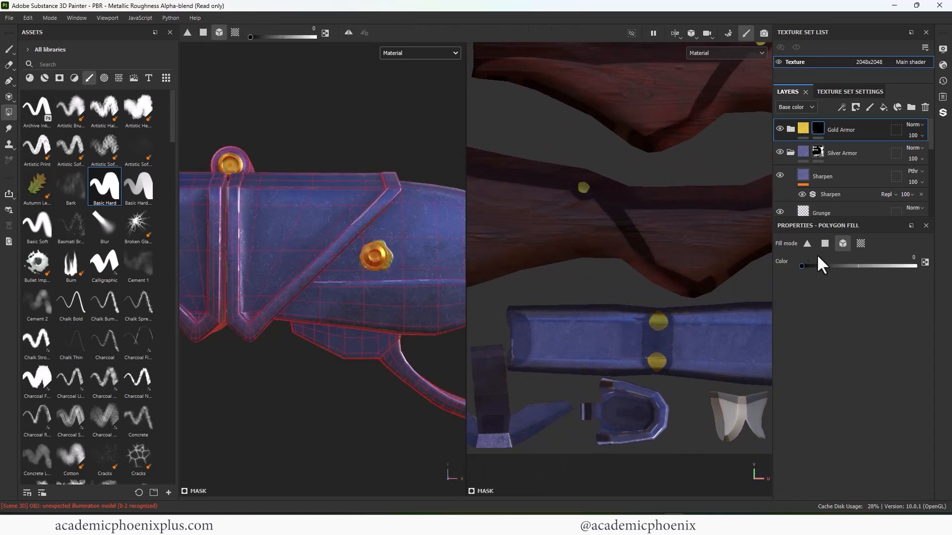
{"action": "left_click", "coordinate": [861, 244]}
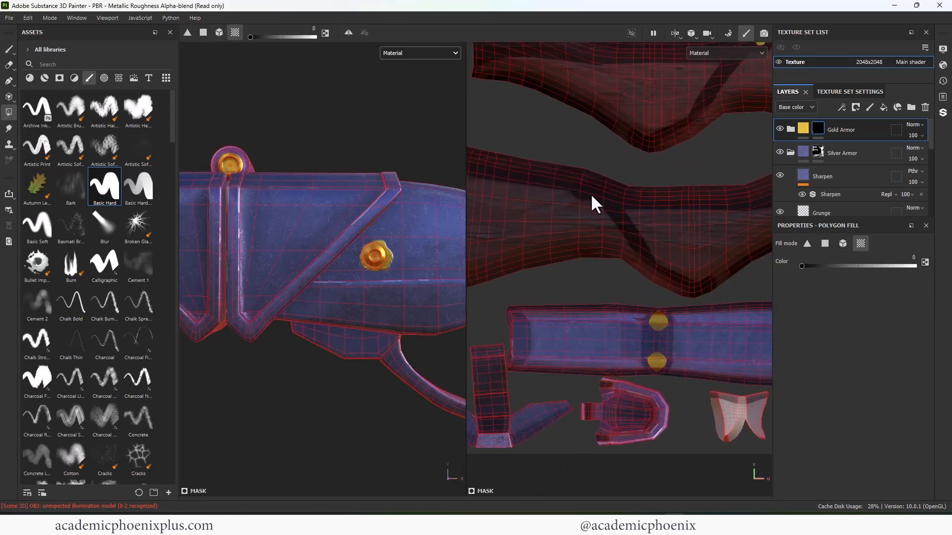
{"action": "scroll", "coordinate": [516, 252], "scroll_direction": "down", "scroll_amount": 4}
{"action": "scroll", "coordinate": [514, 245], "scroll_direction": "up", "scroll_amount": 5}
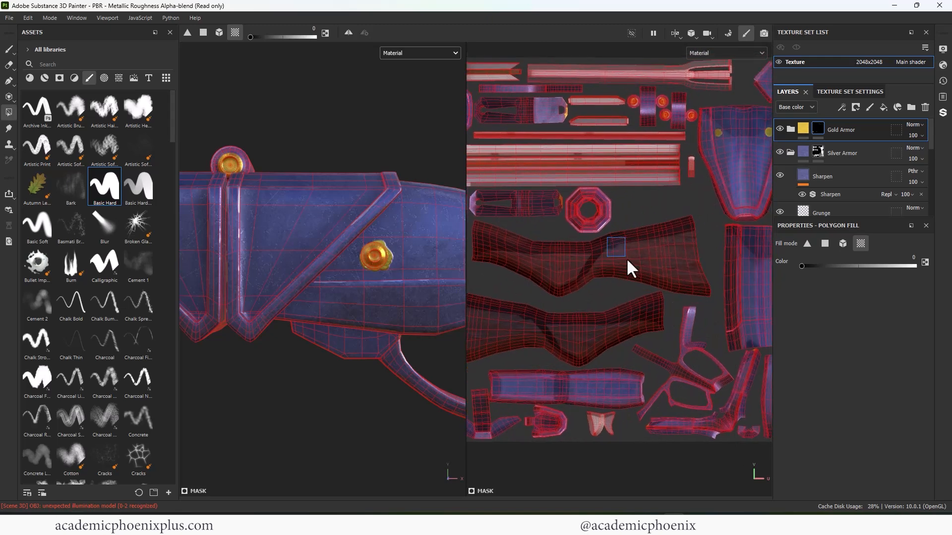
{"action": "middle_click_drag", "start_coordinate": [666, 201], "coordinate": [552, 247], "text": "alt"}
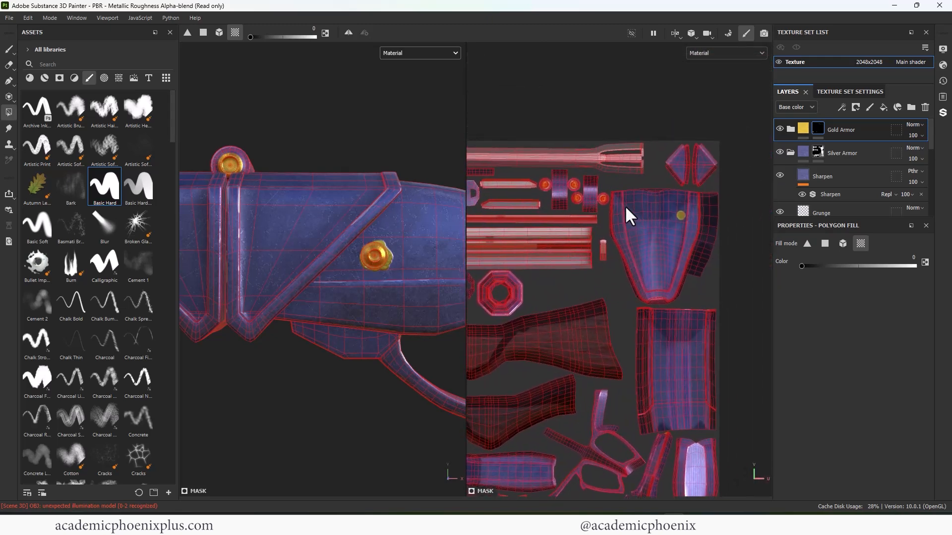
{"action": "left_click", "coordinate": [628, 208]}
- Clear the stray gold from the remaining metal plate and barrel islands in the UV view with the black UV chunk fill
{"action": "middle_click_drag", "start_coordinate": [672, 278], "coordinate": [669, 153], "text": "alt"}
{"action": "left_click_drag", "start_coordinate": [651, 294], "coordinate": [672, 314]}
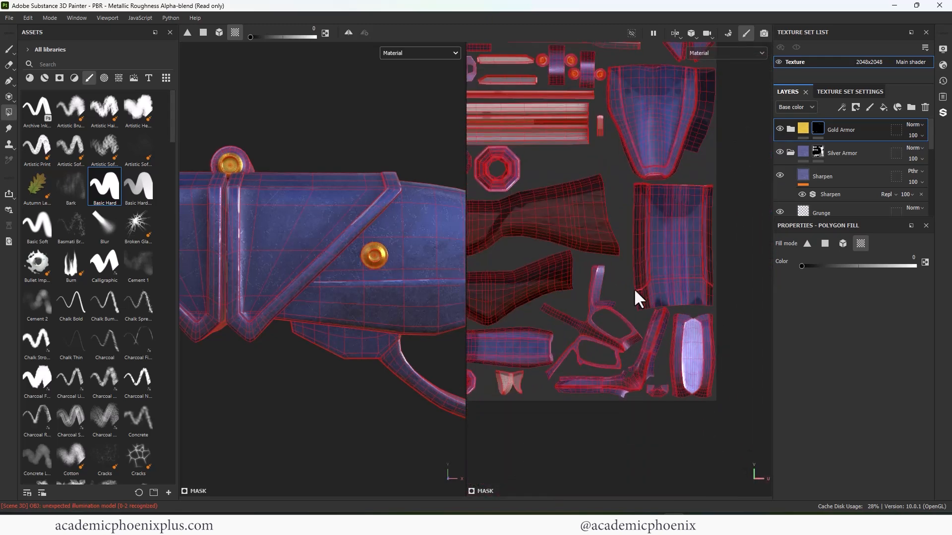
{"action": "scroll", "coordinate": [633, 287], "scroll_direction": "up", "scroll_amount": 2}
{"action": "middle_click_drag", "start_coordinate": [620, 119], "coordinate": [732, 270], "text": "alt"}
{"action": "scroll", "coordinate": [732, 270], "scroll_direction": "up", "scroll_amount": 1}
{"action": "middle_click_drag", "start_coordinate": [647, 256], "coordinate": [758, 334], "text": "alt"}
{"action": "middle_click_drag", "start_coordinate": [631, 285], "coordinate": [732, 329], "text": "alt"}
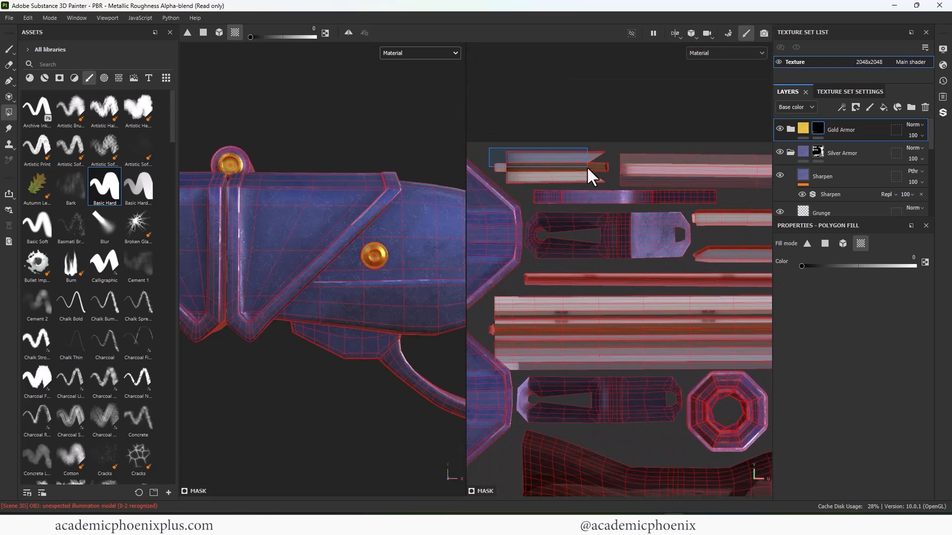
{"action": "left_click_drag", "start_coordinate": [587, 165], "coordinate": [587, 166]}
{"action": "scroll", "coordinate": [718, 300], "scroll_direction": "down", "scroll_amount": 3}
{"action": "left_click_drag", "start_coordinate": [563, 373], "coordinate": [563, 373]}
{"action": "middle_click_drag", "start_coordinate": [721, 388], "coordinate": [557, 311], "text": "alt"}
- Set the fill color to 1, fill the trigger island gold, and check the result along the rifle
{"action": "middle_click_drag", "start_coordinate": [660, 343], "coordinate": [661, 211], "text": "alt"}
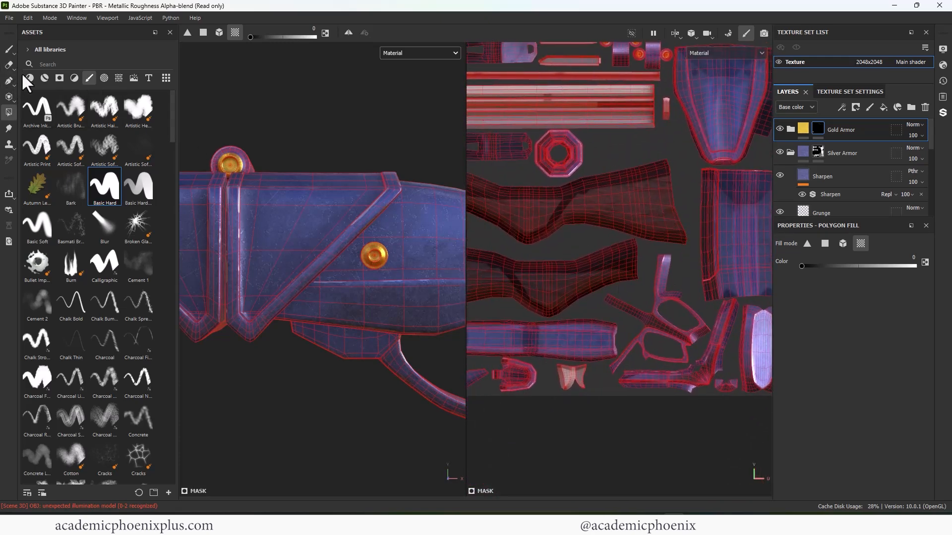
{"action": "left_click", "coordinate": [575, 381]}
{"action": "scroll", "coordinate": [202, 346], "scroll_direction": "down", "scroll_amount": 3}
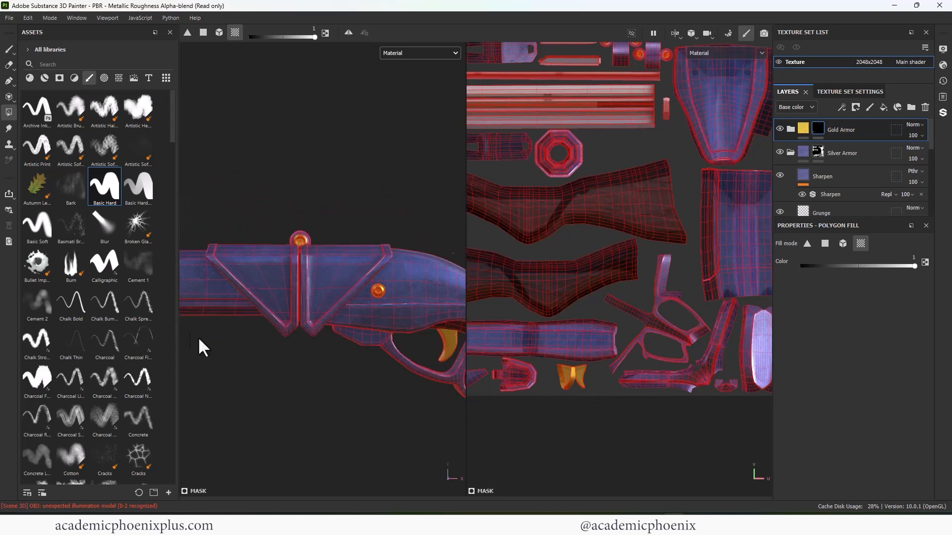
{"action": "middle_click_drag", "start_coordinate": [230, 321], "coordinate": [375, 326], "text": "alt"}
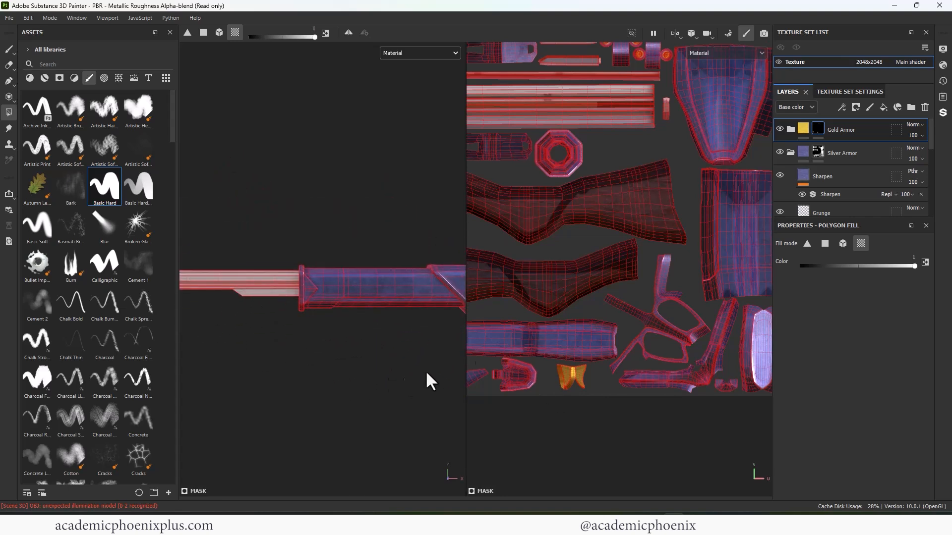
{"action": "middle_click_drag", "start_coordinate": [421, 338], "coordinate": [330, 335], "text": "alt"}
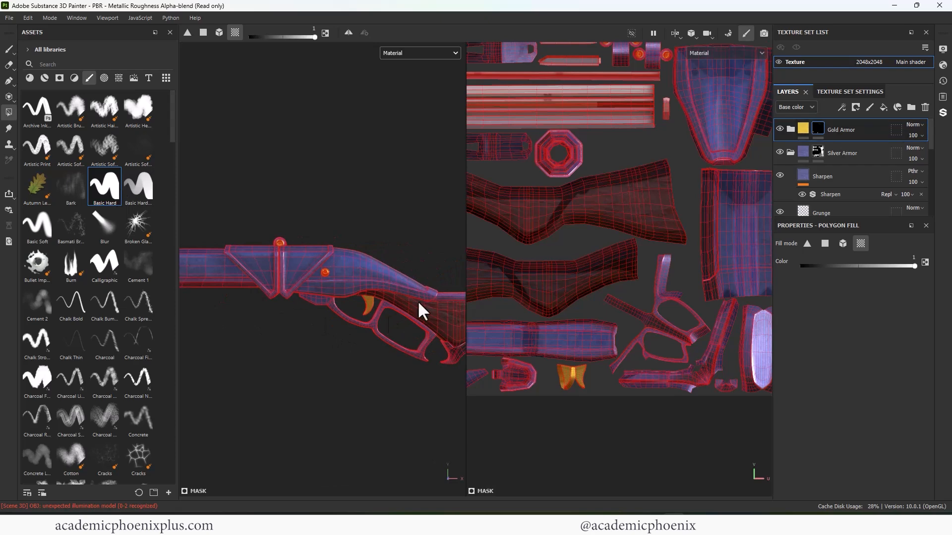
- Paint a small gold dot on the metal plate in front of the trigger guard with brush size 0.32
{"action": "scroll", "coordinate": [418, 312], "scroll_direction": "up", "scroll_amount": 2}
{"action": "scroll", "coordinate": [357, 392], "scroll_direction": "up", "scroll_amount": 4}
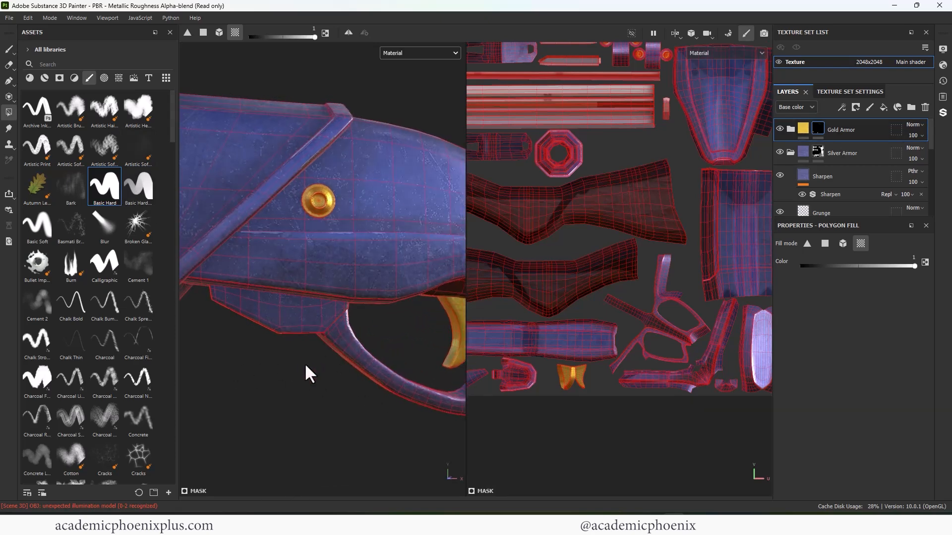
{"action": "left_click", "coordinate": [9, 48]}
{"action": "left_click_drag", "start_coordinate": [310, 332], "coordinate": [321, 318], "text": "alt"}
{"action": "right_click_drag", "start_coordinate": [325, 319], "coordinate": [318, 318], "text": "ctrl"}
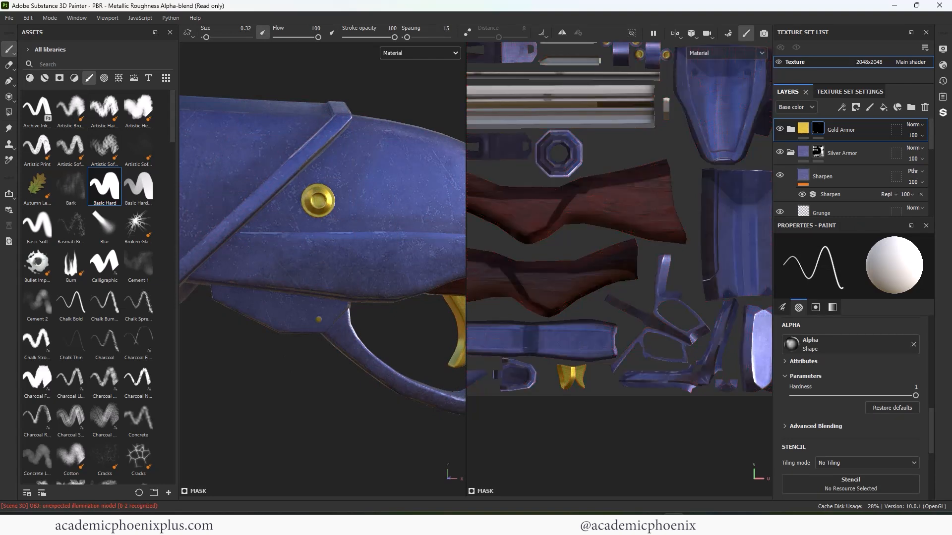
- Turn on mirror symmetry for painting and set its axis to Mirror Z
{"action": "left_click", "coordinate": [562, 32]}
{"action": "mouse_move", "coordinate": [297, 318]}
{"action": "left_mouse_down", "text": "alt"}
{"action": "mouse_move", "coordinate": [387, 318]}
{"action": "mouse_move", "coordinate": [312, 328]}
{"action": "mouse_move", "coordinate": [298, 308]}
{"action": "left_mouse_up", "text": "alt"}
{"action": "scroll", "coordinate": [312, 327], "scroll_direction": "down", "scroll_amount": 5}
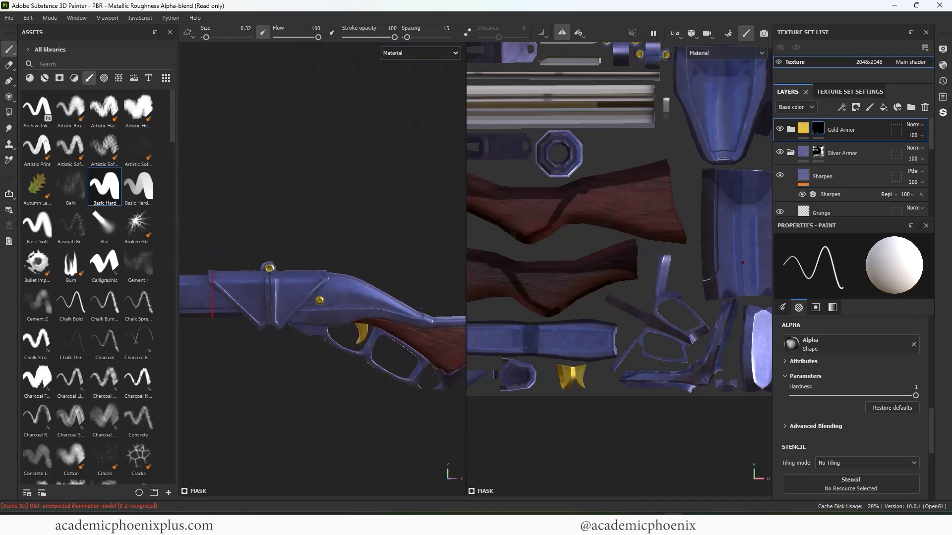
{"action": "left_click", "coordinate": [577, 34]}
{"action": "left_click", "coordinate": [631, 70]}
{"action": "left_click", "coordinate": [579, 34]}
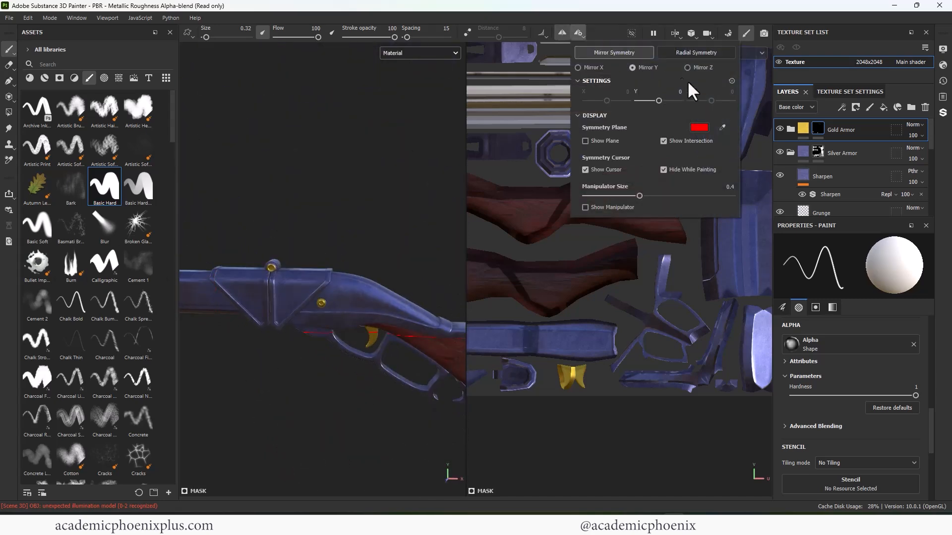
{"action": "left_click", "coordinate": [688, 68]}
{"action": "mouse_move", "coordinate": [357, 248]}
{"action": "left_mouse_down", "text": "alt"}
{"action": "mouse_move", "coordinate": [298, 283]}
{"action": "mouse_move", "coordinate": [357, 243]}
{"action": "left_mouse_up", "text": "alt"}
{"action": "scroll", "coordinate": [262, 304], "scroll_direction": "up", "scroll_amount": 6}
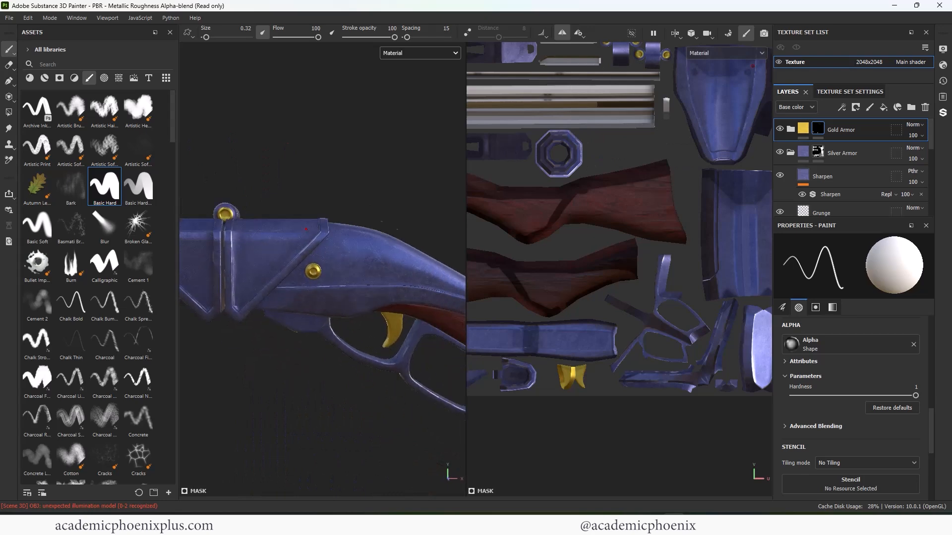
- Outline the triangular plates at the front of the fore-end in gold with straight, mirrored strokes along the edges of their UV islands
{"action": "left_click_drag", "start_coordinate": [260, 296], "coordinate": [198, 323], "text": "alt"}
{"action": "scroll", "coordinate": [392, 302], "scroll_direction": "down", "scroll_amount": 4}
{"action": "middle_click_drag", "start_coordinate": [237, 278], "coordinate": [407, 318], "text": "alt"}
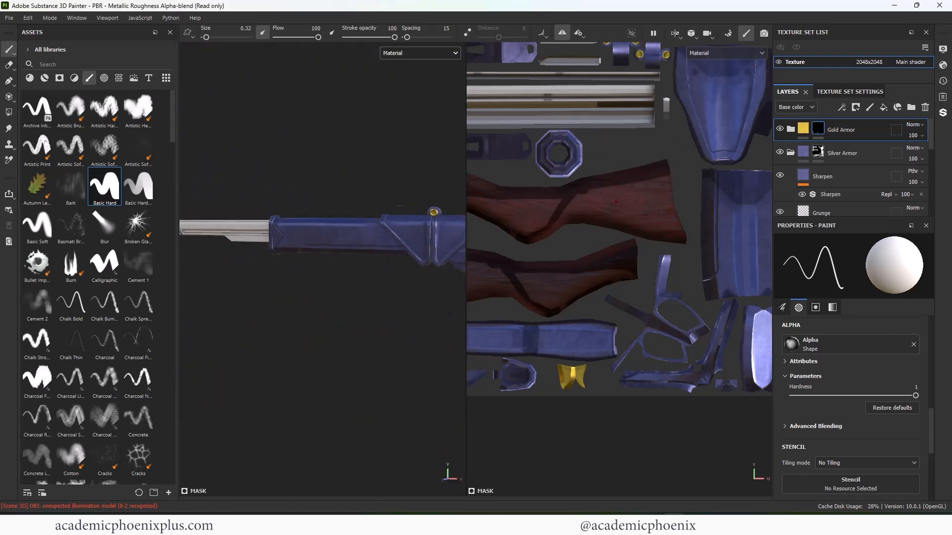
{"action": "scroll", "coordinate": [347, 278], "scroll_direction": "up", "scroll_amount": 3}
{"action": "middle_click_drag", "start_coordinate": [623, 225], "coordinate": [477, 391], "text": "alt"}
{"action": "scroll", "coordinate": [598, 203], "scroll_direction": "up", "scroll_amount": 8}
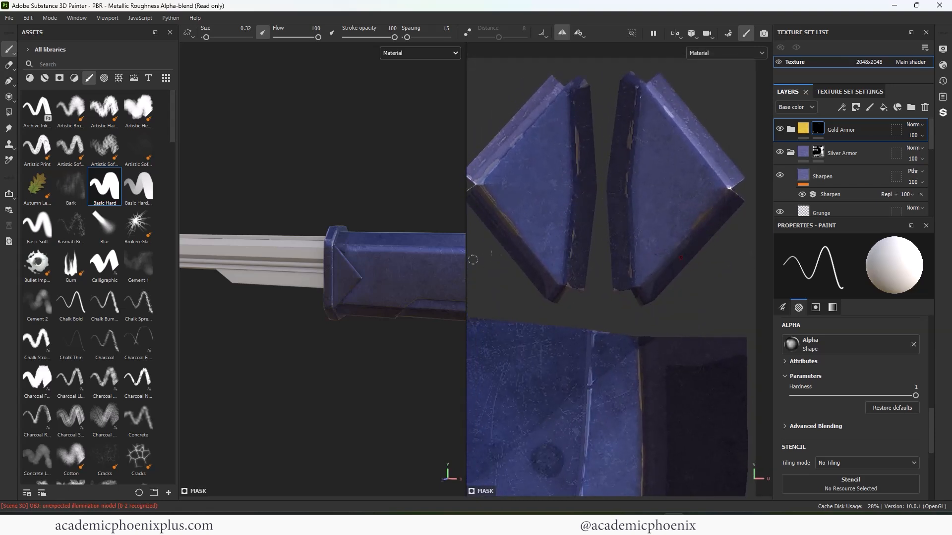
{"action": "left_click_drag", "start_coordinate": [365, 365], "coordinate": [378, 358], "text": "alt"}
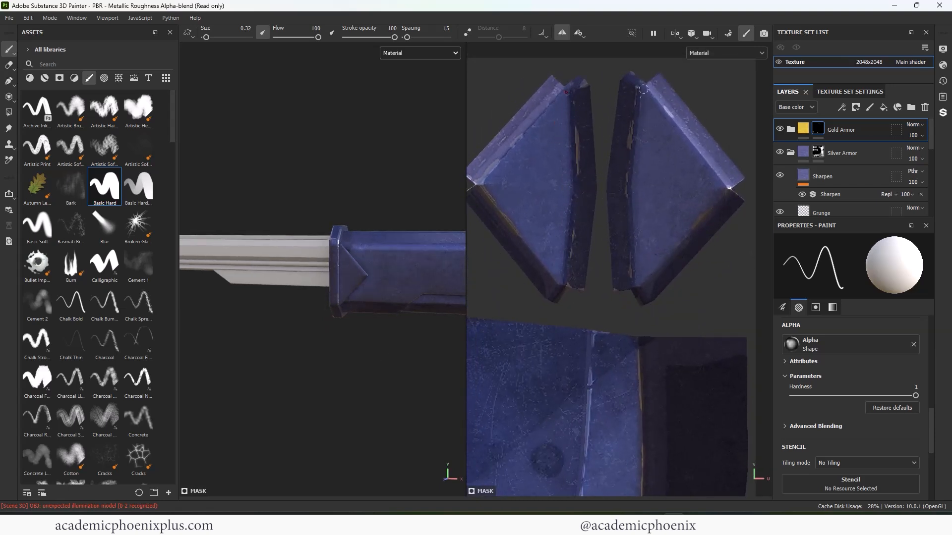
{"action": "left_click", "coordinate": [731, 187], "text": "shift"}
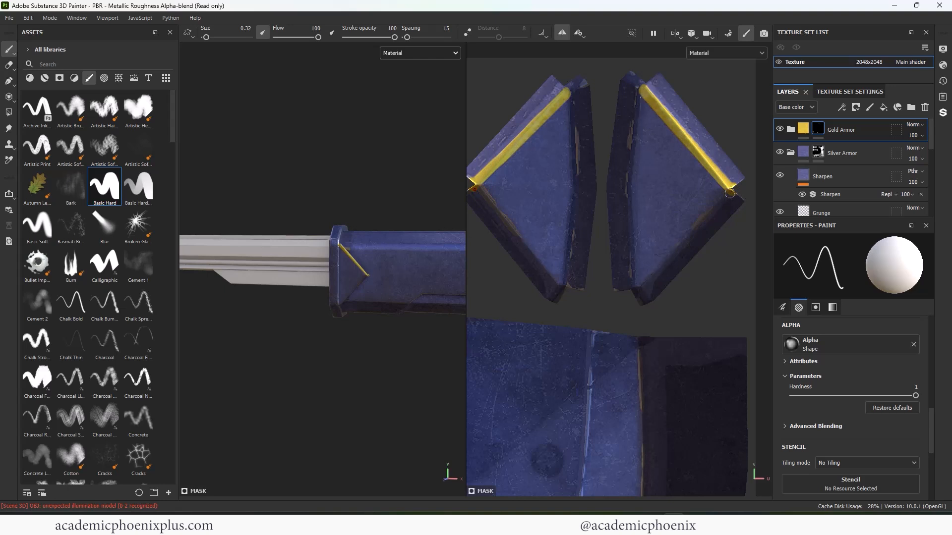
{"action": "left_click", "coordinate": [638, 293], "text": "shift"}
{"action": "left_click", "coordinate": [636, 180], "text": "shift"}
{"action": "left_click", "coordinate": [639, 90], "text": "shift"}
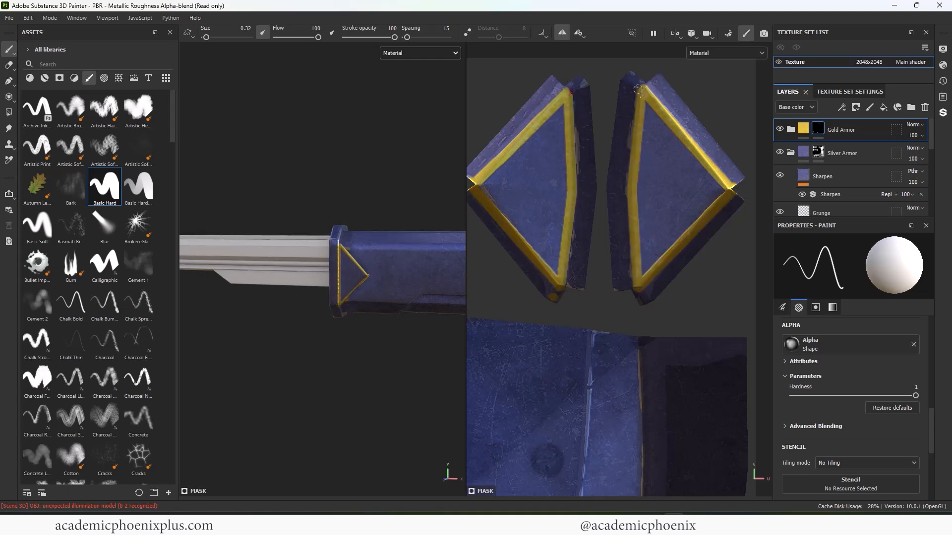
- Thicken the gold outlines of the triangular plates and paint their outer bevels gold in the UV view
{"action": "left_click_drag", "start_coordinate": [402, 339], "coordinate": [357, 354], "text": "alt"}
{"action": "right_click_drag", "start_coordinate": [357, 354], "coordinate": [313, 290], "text": "alt"}
{"action": "left_click_drag", "start_coordinate": [346, 404], "coordinate": [369, 369], "text": "alt"}
{"action": "left_click_drag", "start_coordinate": [312, 381], "coordinate": [382, 355], "text": "alt+shift"}
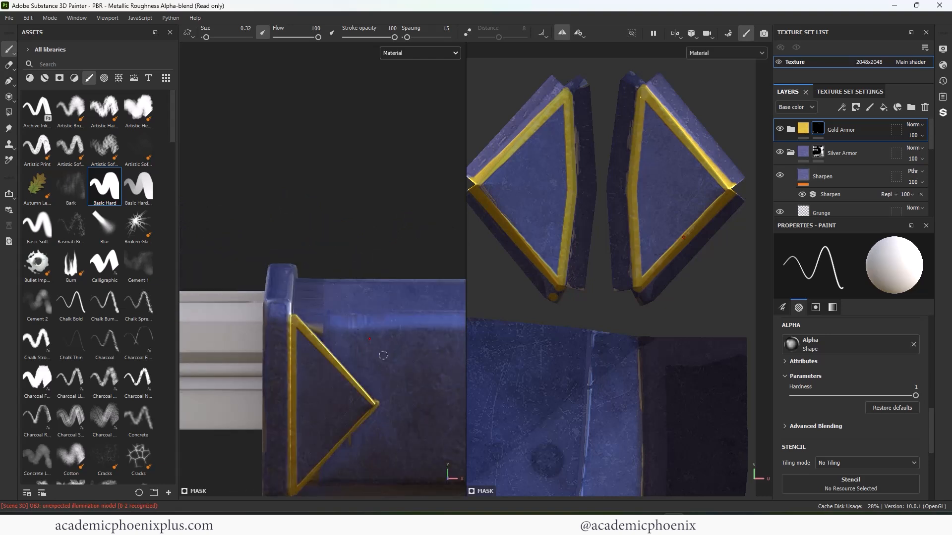
{"action": "right_click_drag", "start_coordinate": [383, 355], "coordinate": [387, 303], "text": "alt"}
{"action": "middle_click_drag", "start_coordinate": [388, 298], "coordinate": [379, 228], "text": "alt"}
{"action": "left_click", "coordinate": [626, 286], "text": "shift"}
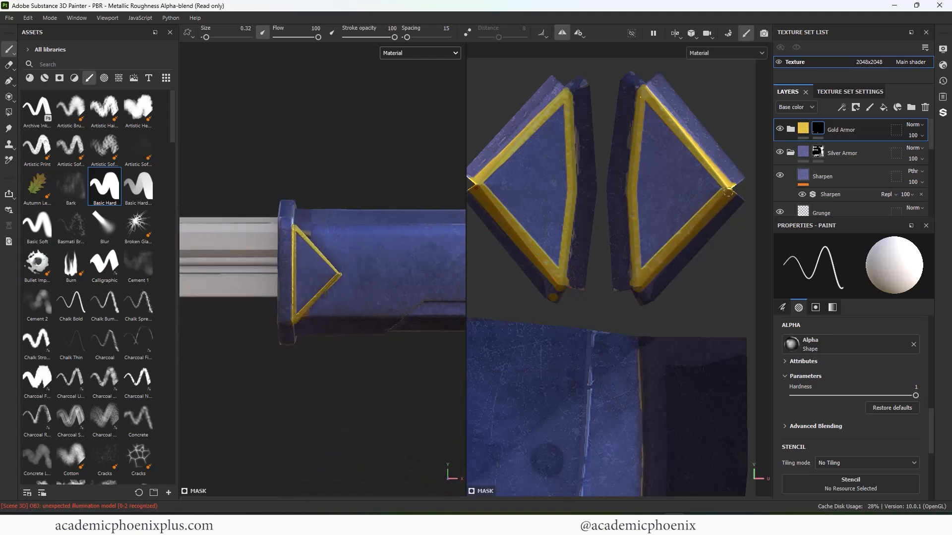
{"action": "left_click", "coordinate": [654, 100], "text": "shift"}
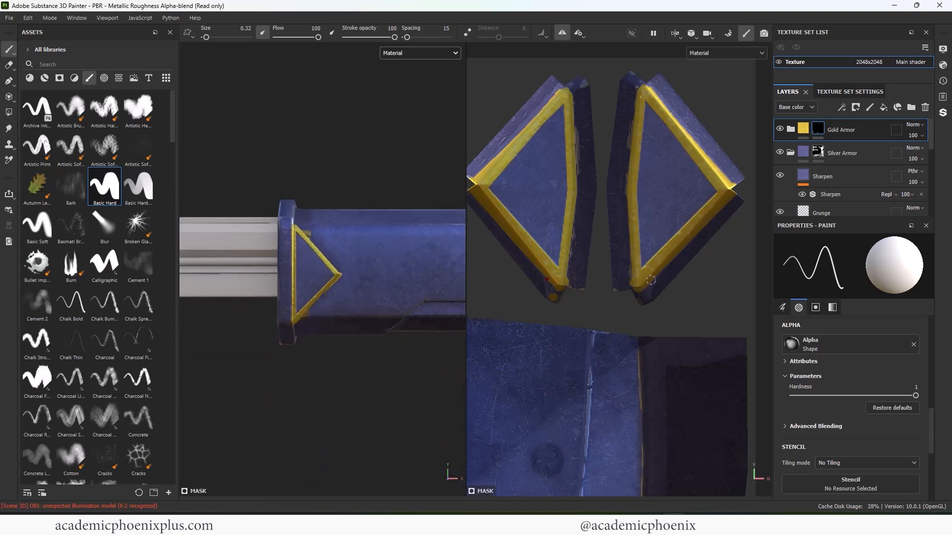
{"action": "mouse_move", "coordinate": [670, 276]}
{"action": "left_mouse_down"}
{"action": "mouse_move", "coordinate": [645, 297]}
{"action": "mouse_move", "coordinate": [738, 193]}
{"action": "mouse_move", "coordinate": [679, 99]}
{"action": "mouse_move", "coordinate": [694, 113]}
{"action": "mouse_move", "coordinate": [675, 107]}
{"action": "left_mouse_up"}
{"action": "mouse_move", "coordinate": [643, 77]}
{"action": "left_mouse_down"}
{"action": "mouse_move", "coordinate": [629, 92]}
{"action": "mouse_move", "coordinate": [627, 143]}
{"action": "mouse_move", "coordinate": [626, 105]}
{"action": "mouse_move", "coordinate": [617, 264]}
{"action": "mouse_move", "coordinate": [626, 241]}
{"action": "left_mouse_up"}
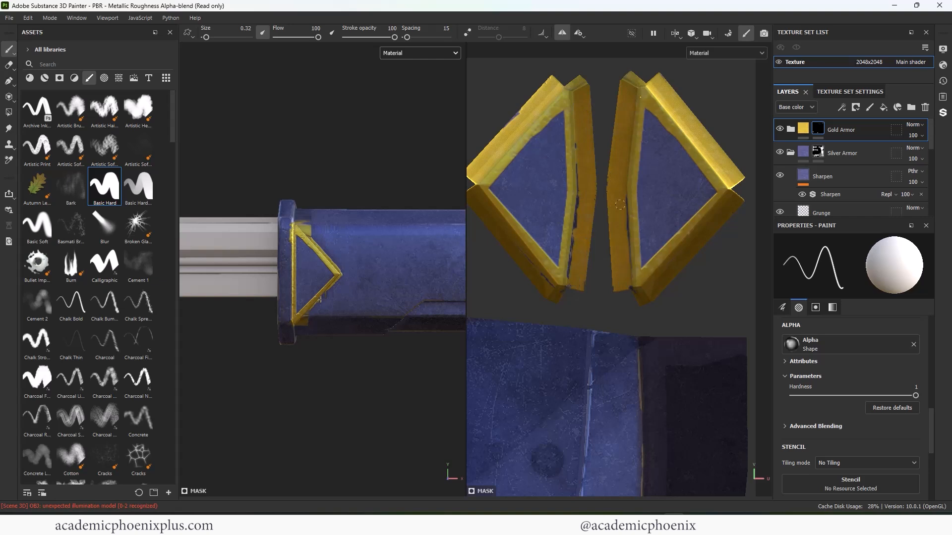
- Touch up the inner gold border of the triangular plate islands with straight strokes from the pointed corner to the lower corner
{"action": "scroll", "coordinate": [632, 136], "scroll_direction": "down", "scroll_amount": 2}
{"action": "left_click_drag", "start_coordinate": [645, 117], "coordinate": [697, 192]}
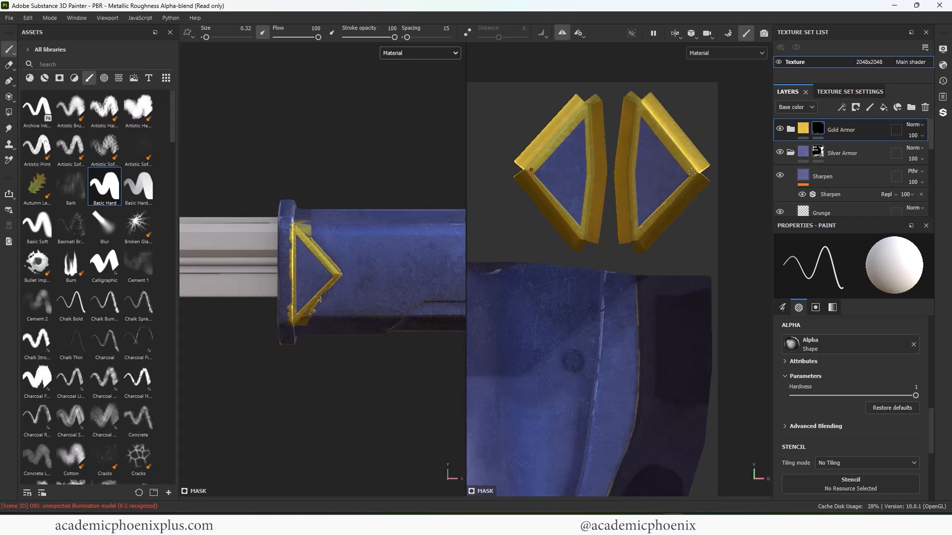
{"action": "left_click", "coordinate": [691, 172]}
{"action": "left_click", "coordinate": [634, 237], "text": "shift"}
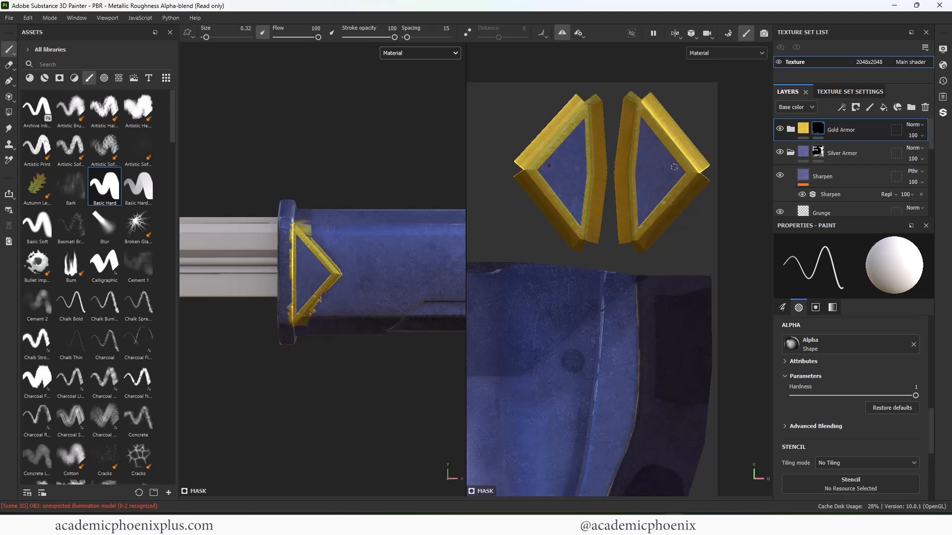
- Draw a small gold square outline in the pointed corner of both triangular plates with brush size 0.13
{"action": "key", "text": "p"}
{"action": "left_click", "coordinate": [554, 153]}
{"action": "left_click", "coordinate": [569, 171], "text": "shift"}
{"action": "left_click", "coordinate": [550, 187], "text": "shift"}
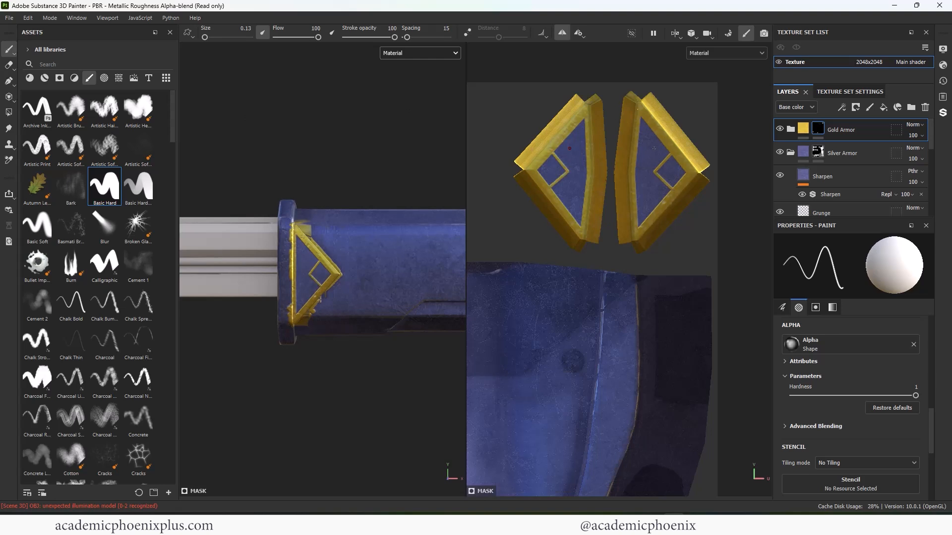
- Add thin straight gold lines beside the small square on the triangular plates and undo the last stroke
{"action": "left_click", "coordinate": [661, 142]}
{"action": "left_click", "coordinate": [638, 170], "text": "shift"}
{"action": "left_click", "coordinate": [663, 204], "text": "shift"}
{"action": "mouse_move", "coordinate": [298, 263]}
{"action": "left_mouse_down", "text": "alt"}
{"action": "mouse_move", "coordinate": [357, 258]}
{"action": "mouse_move", "coordinate": [302, 262]}
{"action": "left_mouse_up", "text": "alt"}
{"action": "key", "text": "ctrl+z"}
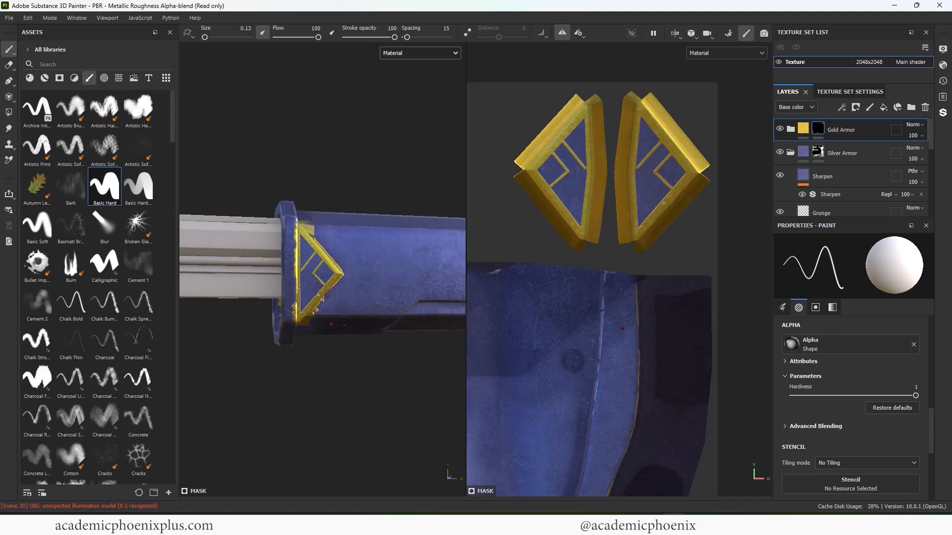
- Undo the last stroke and complete the thin straight gold lines beside the small square on the triangular plates
{"action": "scroll", "coordinate": [261, 261], "scroll_direction": "up", "scroll_amount": 4}
{"action": "key", "text": "ctrl+z"}
{"action": "left_click", "coordinate": [286, 220], "text": "shift"}
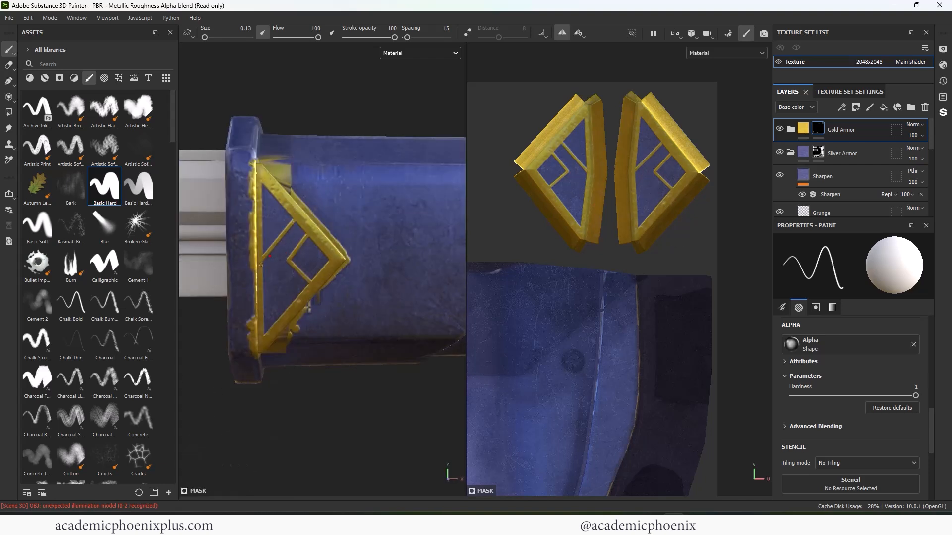
{"action": "scroll", "coordinate": [260, 260], "scroll_direction": "down", "scroll_amount": 5}
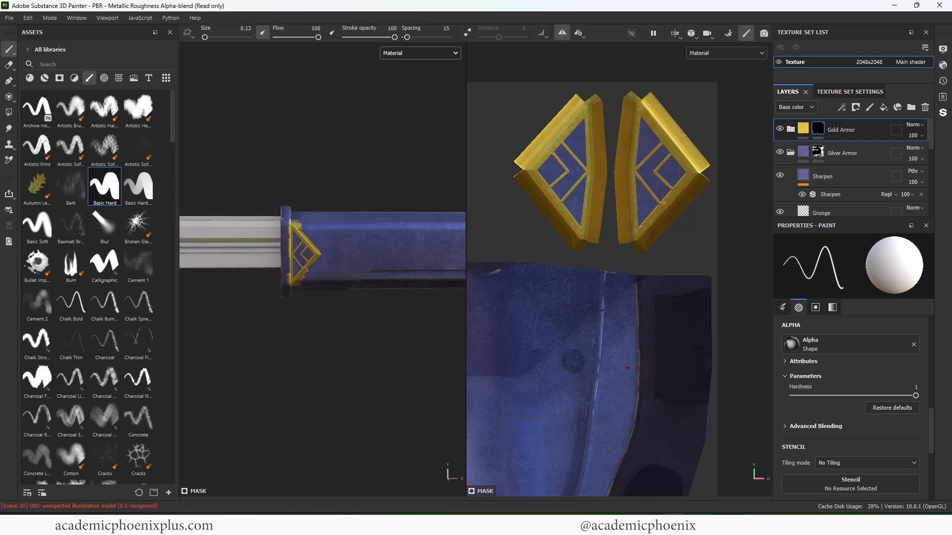
- Paint a long straight gold line along the fore-end from the triangular plate's point, plus a parallel upper line angling down into it, with brush size 0.91
{"action": "key", "text": "4"}
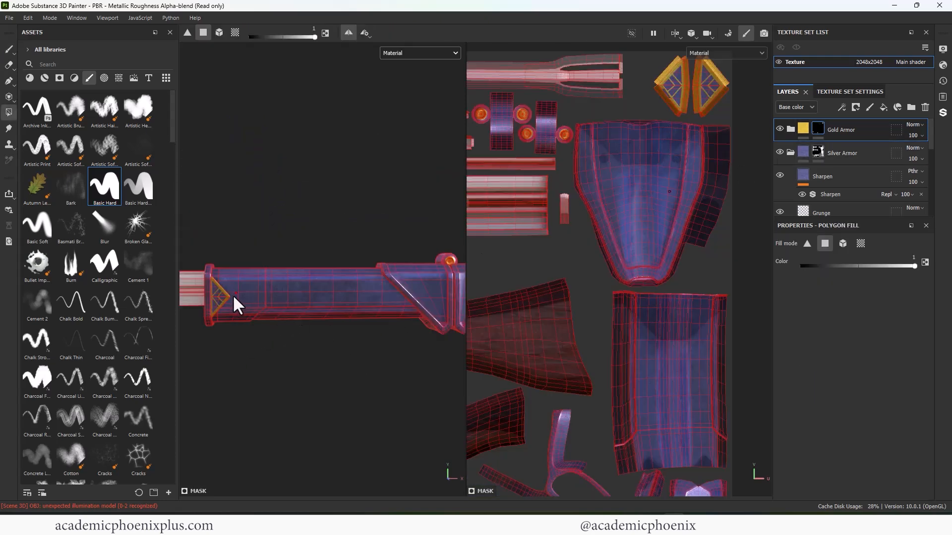
{"action": "left_click", "coordinate": [10, 50]}
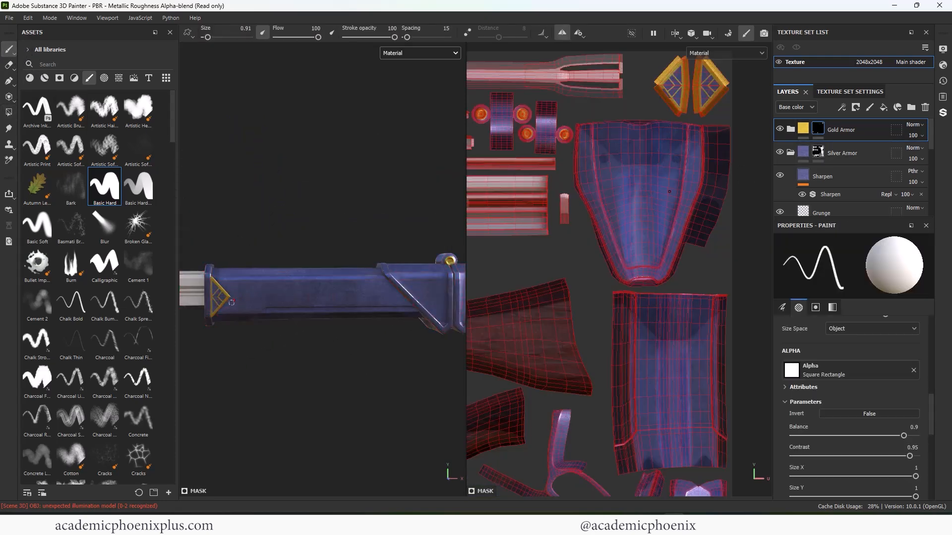
{"action": "left_click", "coordinate": [231, 297]}
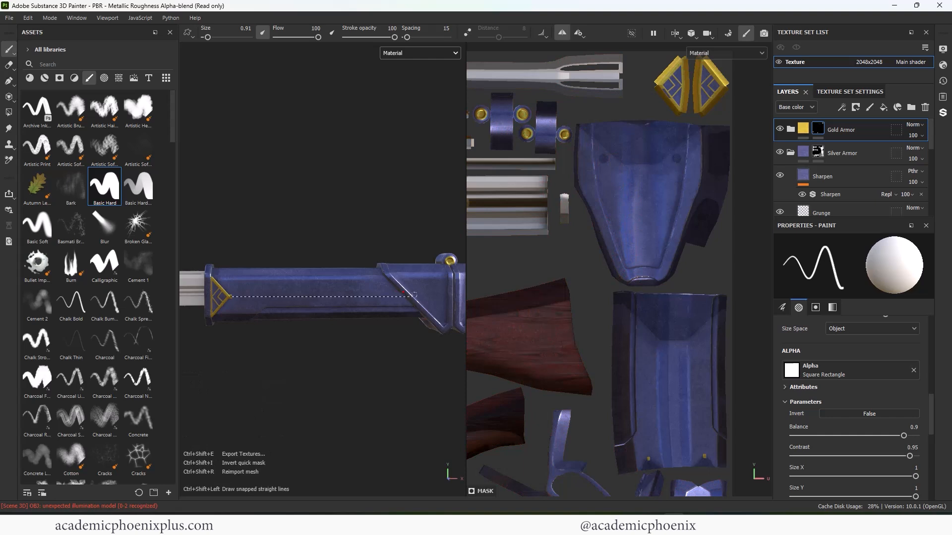
{"action": "left_click", "coordinate": [409, 294], "text": "shift"}
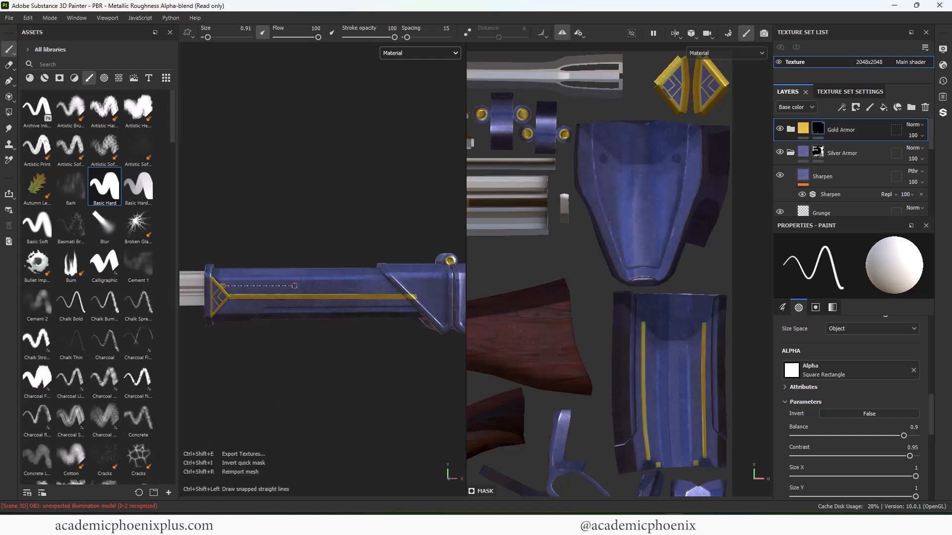
{"action": "left_click", "coordinate": [298, 286], "text": "ctrl+shift"}
{"action": "left_click", "coordinate": [314, 297], "text": "ctrl+shift"}
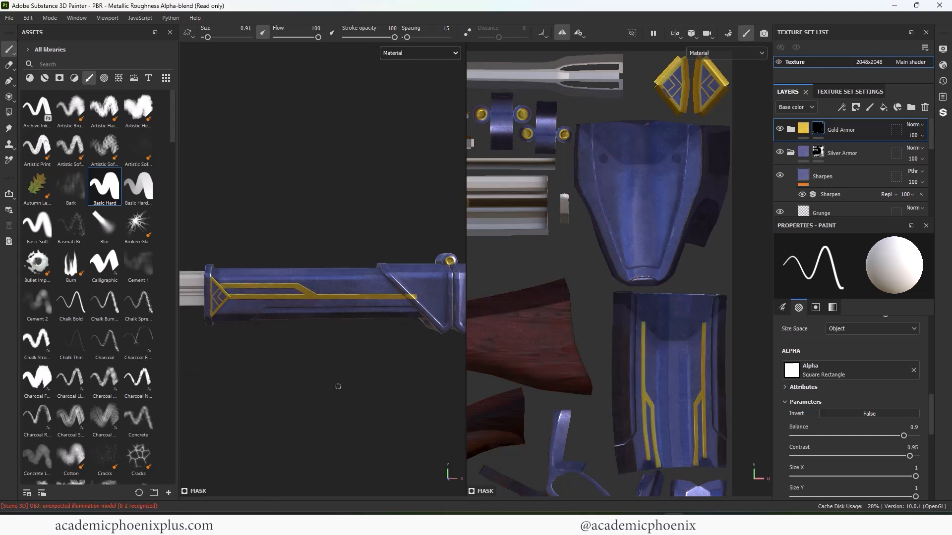
{"action": "scroll", "coordinate": [366, 338], "scroll_direction": "down", "scroll_amount": 5}
{"action": "middle_click_drag", "start_coordinate": [344, 334], "coordinate": [301, 318], "text": "alt"}
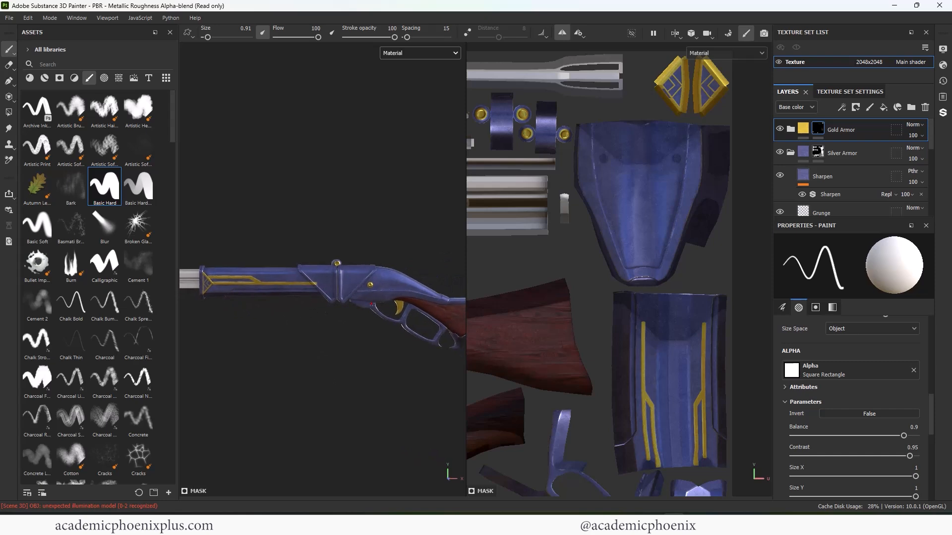
{"action": "left_click", "coordinate": [9, 112]}
{"action": "scroll", "coordinate": [647, 169], "scroll_direction": "down", "scroll_amount": 3}
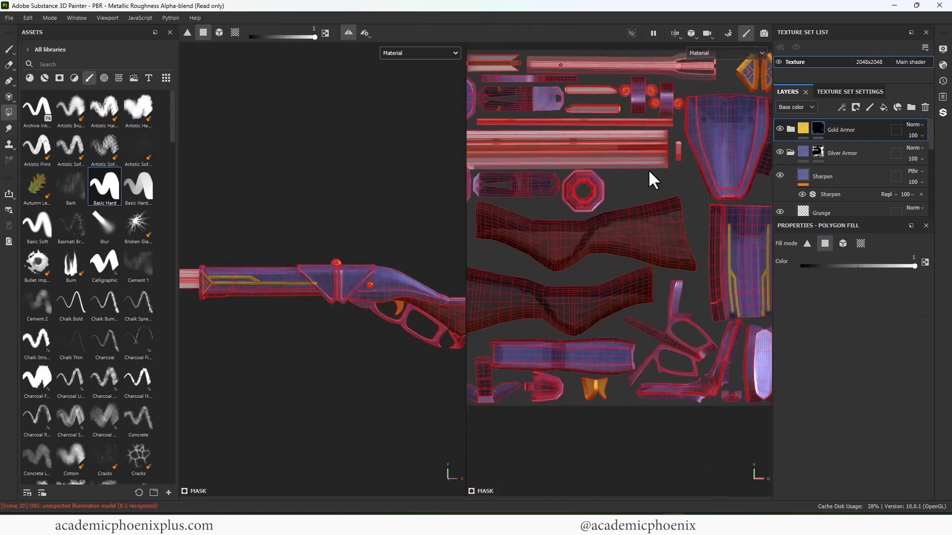
{"action": "key", "text": "x"}
{"action": "middle_click_drag", "start_coordinate": [620, 164], "coordinate": [646, 220], "text": "alt"}
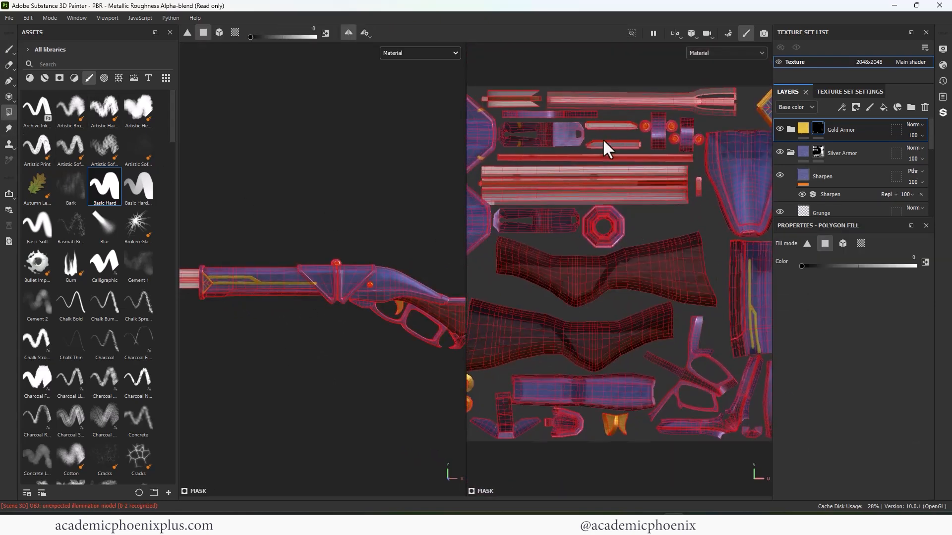
{"action": "middle_click_drag", "start_coordinate": [602, 139], "coordinate": [649, 153], "text": "alt"}
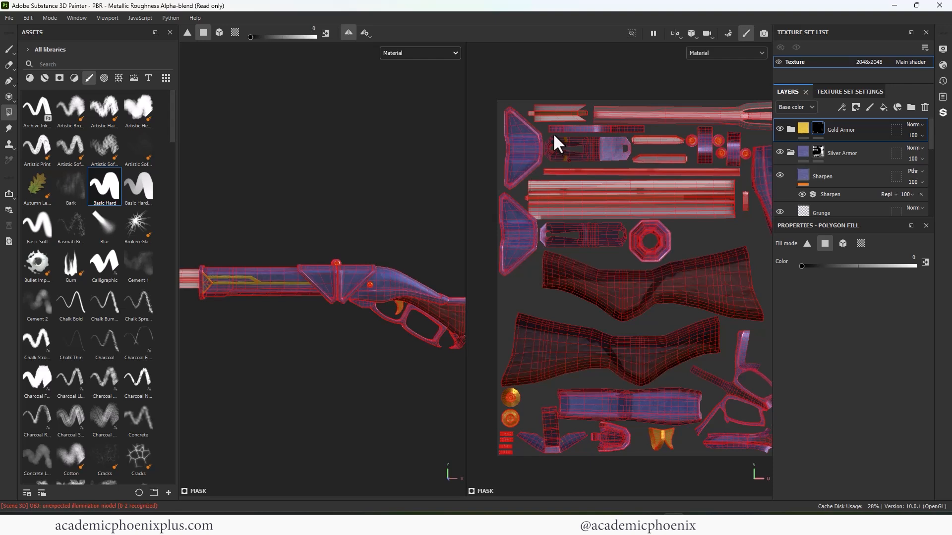
{"action": "mouse_move", "coordinate": [685, 202]}
{"action": "middle_mouse_down", "text": "alt"}
{"action": "mouse_move", "coordinate": [667, 190]}
{"action": "mouse_move", "coordinate": [632, 203]}
{"action": "mouse_move", "coordinate": [649, 208]}
{"action": "mouse_move", "coordinate": [608, 191]}
{"action": "middle_mouse_up", "text": "alt"}
{"action": "left_click", "coordinate": [9, 49]}
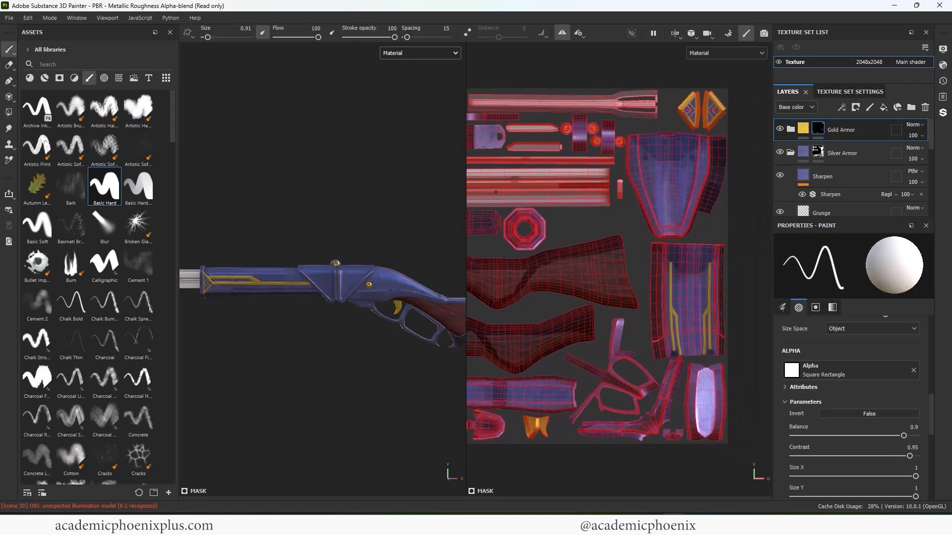
{"action": "mouse_move", "coordinate": [303, 160]}
{"action": "left_mouse_down", "text": "alt"}
{"action": "mouse_move", "coordinate": [246, 174]}
{"action": "mouse_move", "coordinate": [297, 184]}
{"action": "left_mouse_up", "text": "alt"}
- Add the Cobalt Damaged smart material at the top of the layer stack and give it a black mask
{"action": "left_click", "coordinate": [44, 78]}
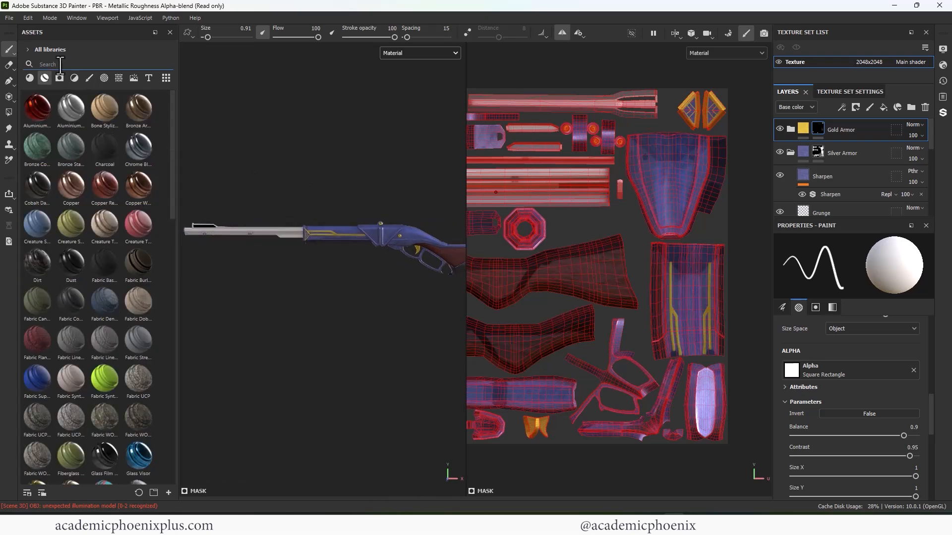
{"action": "left_click_drag", "start_coordinate": [25, 167], "coordinate": [233, 238]}
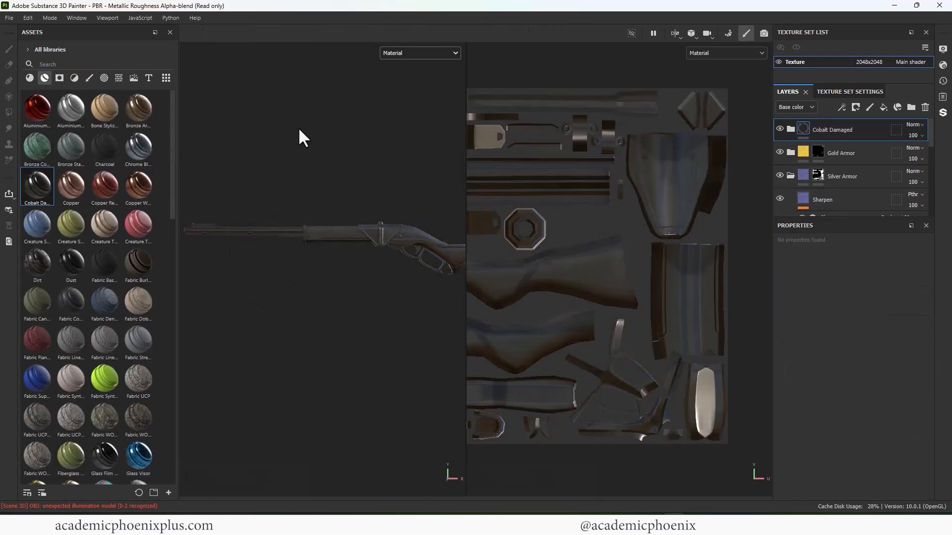
{"action": "right_click", "coordinate": [816, 130]}
{"action": "left_click", "coordinate": [838, 135]}
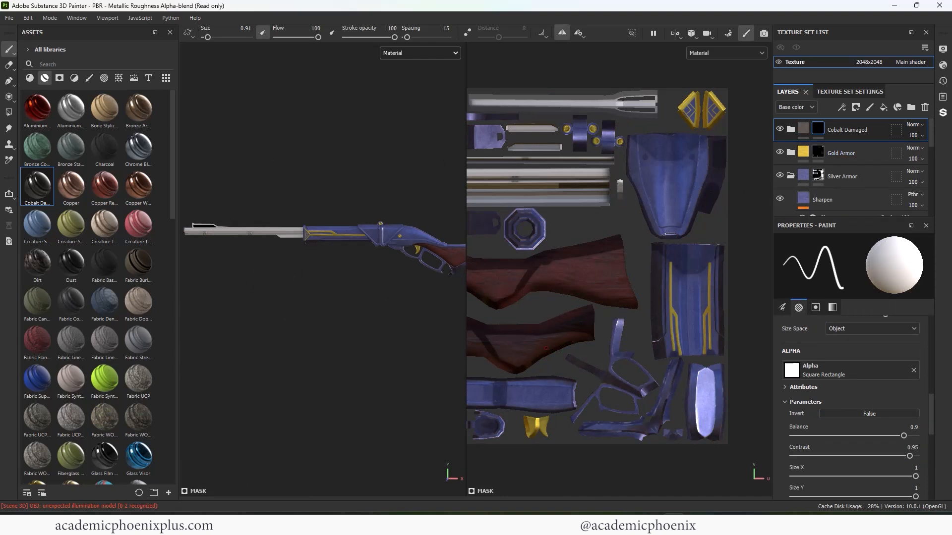
- Reveal Cobalt Damaged on the whole barrel by filling its mask with the mesh fill mode and color value 1
{"action": "left_click", "coordinate": [9, 112]}
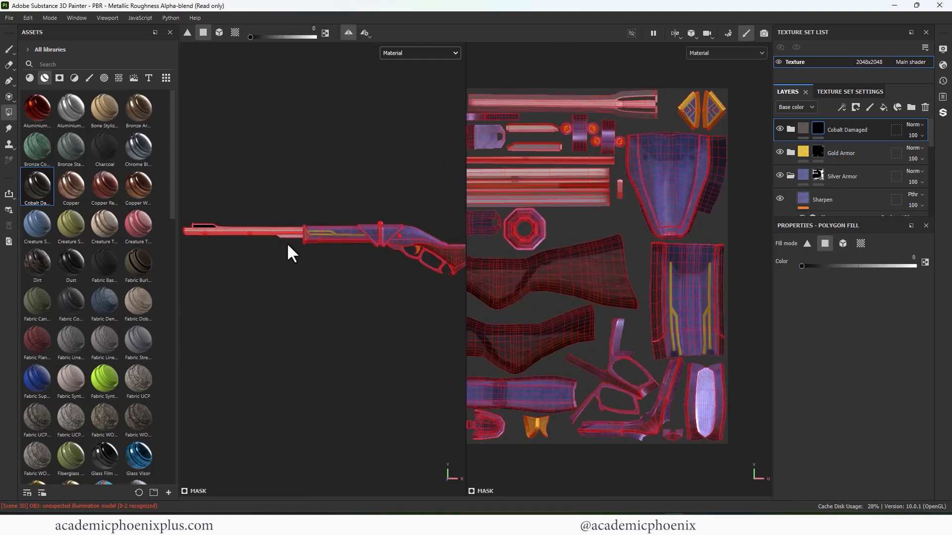
{"action": "scroll", "coordinate": [299, 280], "scroll_direction": "up", "scroll_amount": 3}
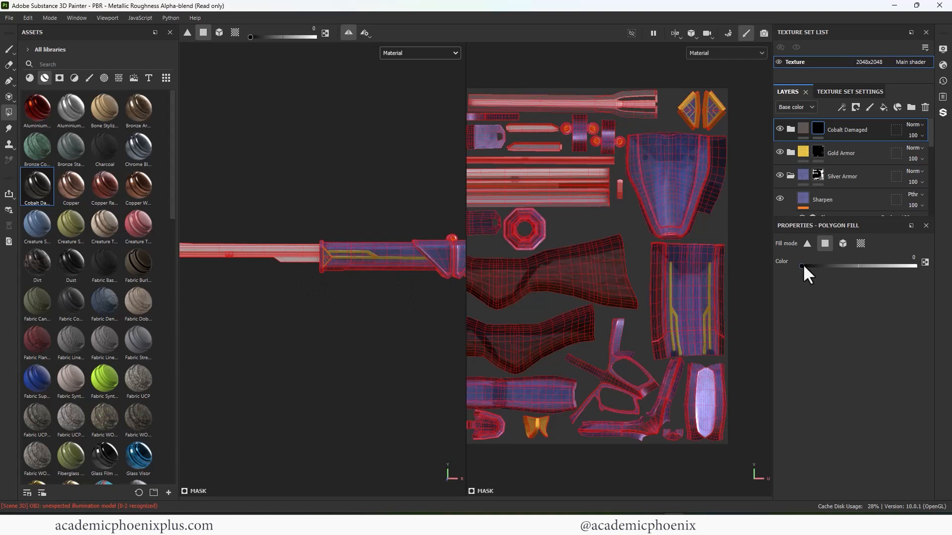
{"action": "left_click_drag", "start_coordinate": [802, 266], "coordinate": [936, 274]}
{"action": "left_click", "coordinate": [843, 244]}
{"action": "left_click", "coordinate": [287, 248]}
{"action": "middle_click_drag", "start_coordinate": [268, 278], "coordinate": [319, 291], "text": "alt"}
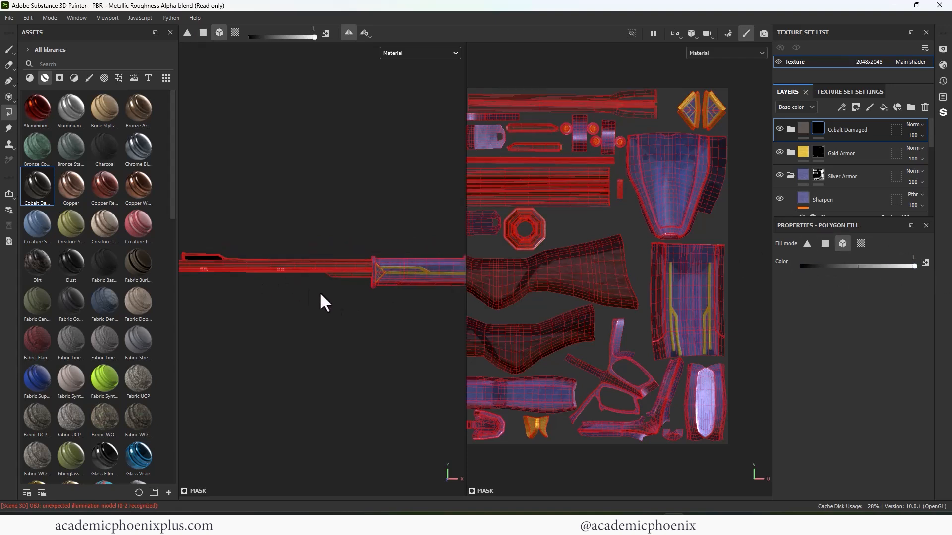
- Inspect the Cobalt Damaged finish along the barrel from the muzzle to the fore-end
{"action": "right_click_drag", "start_coordinate": [319, 291], "coordinate": [426, 247], "text": "alt"}
{"action": "middle_click_drag", "start_coordinate": [198, 252], "coordinate": [299, 264], "text": "alt"}
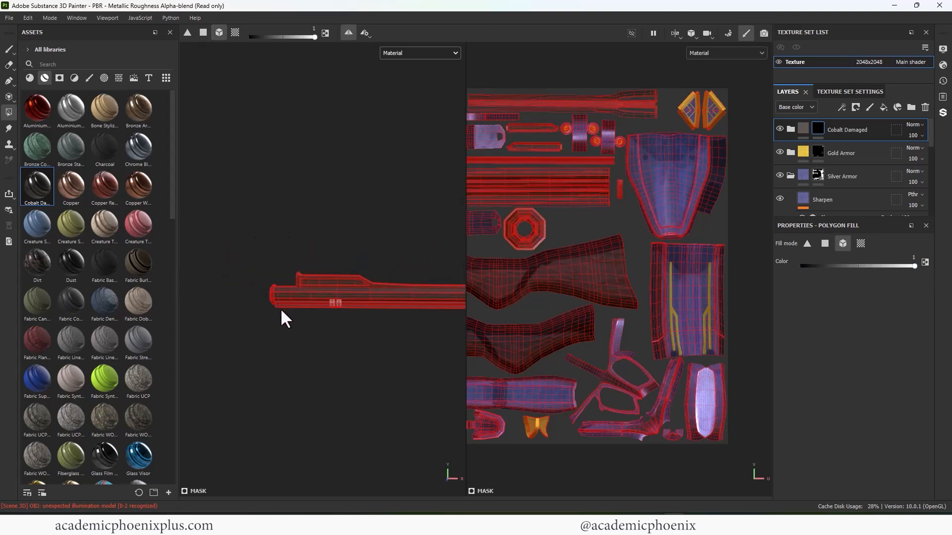
{"action": "middle_click_drag", "start_coordinate": [341, 325], "coordinate": [219, 304], "text": "alt"}
{"action": "middle_click_drag", "start_coordinate": [352, 337], "coordinate": [217, 329], "text": "alt"}
{"action": "middle_click_drag", "start_coordinate": [335, 329], "coordinate": [236, 321], "text": "alt"}
{"action": "right_click_drag", "start_coordinate": [236, 322], "coordinate": [227, 324], "text": "alt"}
{"action": "left_click", "coordinate": [9, 49]}
{"action": "right_click_drag", "start_coordinate": [353, 200], "coordinate": [307, 213], "text": "alt"}
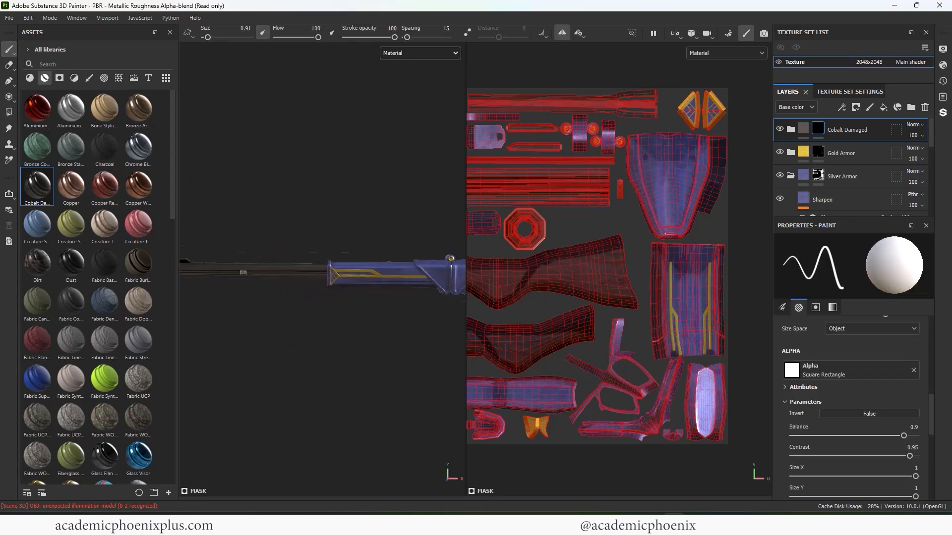
{"action": "middle_click_drag", "start_coordinate": [308, 213], "coordinate": [397, 199], "text": "alt"}
{"action": "mouse_move", "coordinate": [397, 199]}
{"action": "left_mouse_down", "text": "alt"}
{"action": "mouse_move", "coordinate": [409, 201]}
{"action": "mouse_move", "coordinate": [271, 221]}
{"action": "mouse_move", "coordinate": [325, 253]}
{"action": "mouse_move", "coordinate": [379, 218]}
{"action": "mouse_move", "coordinate": [347, 201]}
{"action": "left_mouse_up", "text": "alt"}
{"action": "middle_click_drag", "start_coordinate": [307, 258], "coordinate": [335, 258], "text": "alt"}
{"action": "right_click_drag", "start_coordinate": [334, 258], "coordinate": [386, 248], "text": "alt"}
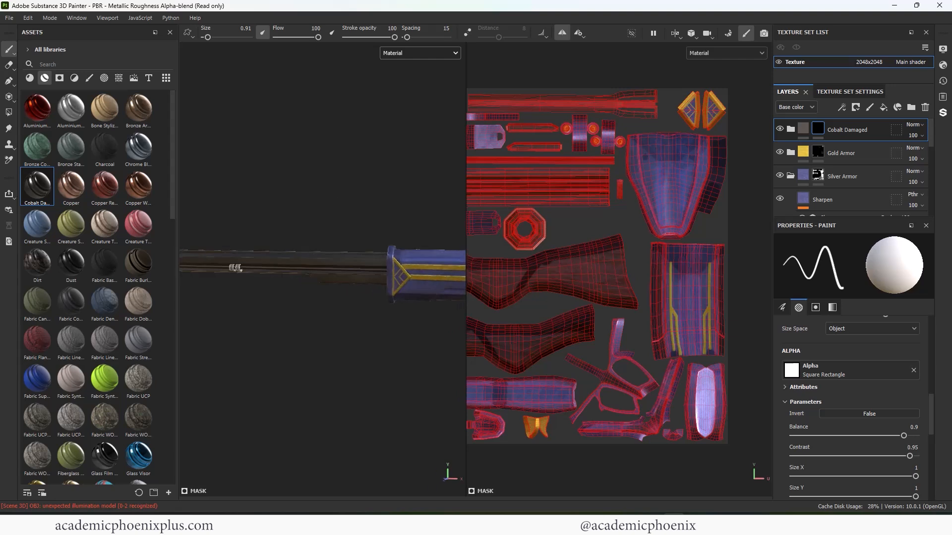
{"action": "middle_click_drag", "start_coordinate": [248, 258], "coordinate": [422, 283], "text": "alt"}
- Move Gold Armor above Cobalt Damaged and paint a gold zigzag of straight strokes along the recessed panel of the front sight with brush size 0.31
{"action": "left_click_drag", "start_coordinate": [842, 153], "coordinate": [843, 124]}
{"action": "middle_click_drag", "start_coordinate": [298, 215], "coordinate": [211, 223], "text": "alt"}
{"action": "right_click_drag", "start_coordinate": [211, 223], "coordinate": [277, 238], "text": "alt"}
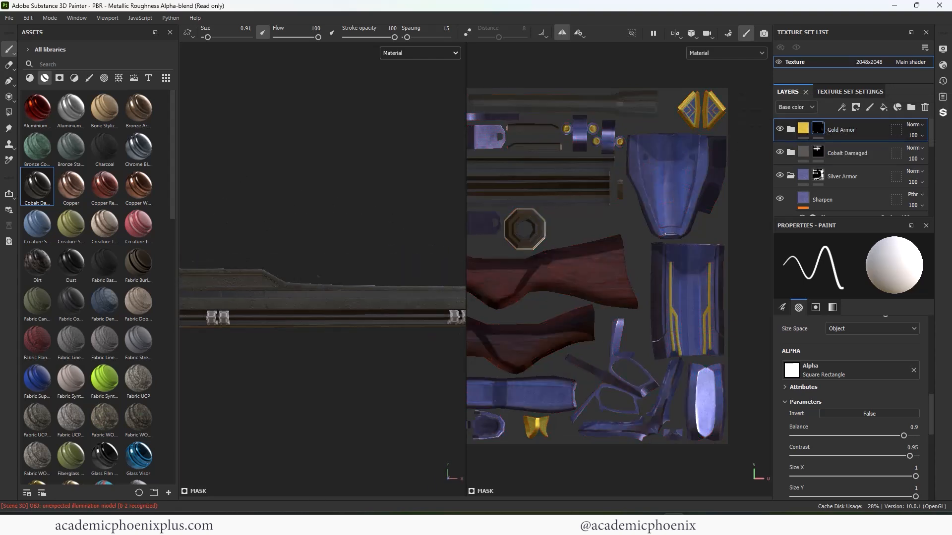
{"action": "mouse_move", "coordinate": [278, 238]}
{"action": "middle_mouse_down", "text": "alt"}
{"action": "mouse_move", "coordinate": [340, 228]}
{"action": "mouse_move", "coordinate": [190, 230]}
{"action": "middle_mouse_up", "text": "alt"}
{"action": "left_click", "coordinate": [89, 80]}
{"action": "mouse_move", "coordinate": [190, 230]}
{"action": "right_mouse_down", "text": "alt"}
{"action": "mouse_move", "coordinate": [219, 233]}
{"action": "mouse_move", "coordinate": [299, 194]}
{"action": "right_mouse_up", "text": "alt"}
{"action": "middle_click_drag", "start_coordinate": [299, 193], "coordinate": [422, 216], "text": "alt"}
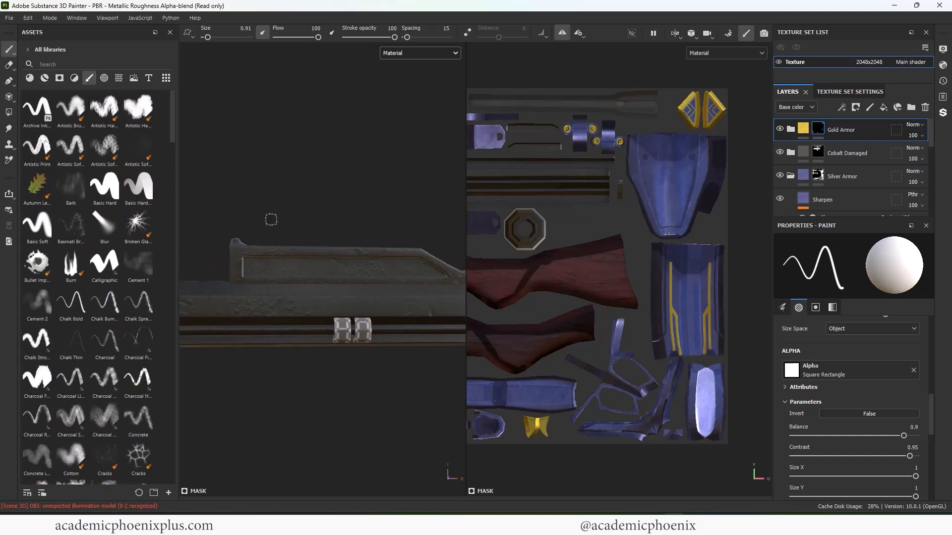
{"action": "right_click_drag", "start_coordinate": [271, 219], "coordinate": [265, 219], "text": "ctrl"}
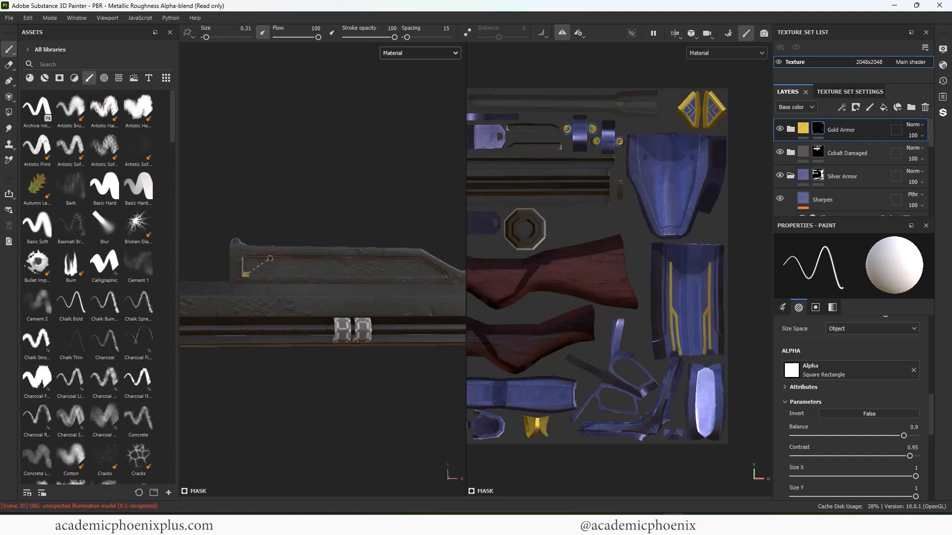
{"action": "left_click", "coordinate": [315, 259], "text": "shift"}
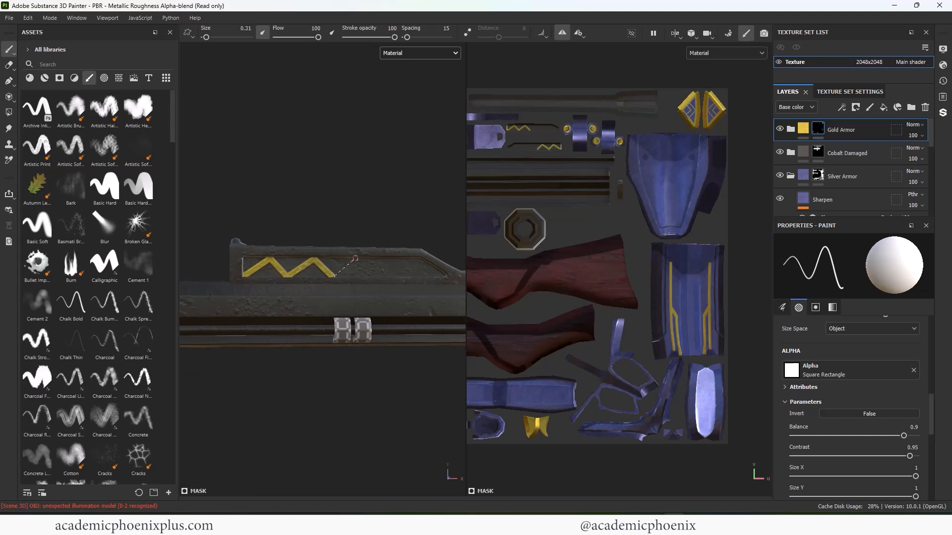
{"action": "left_click", "coordinate": [399, 259], "text": "shift"}
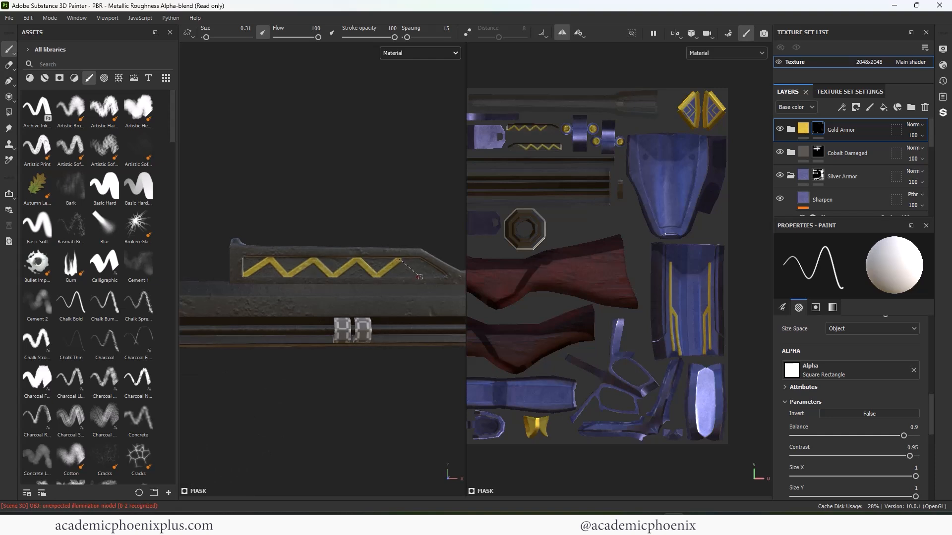
- Examine the zigzag on the front sight and the barrel up to the fore-end
{"action": "key", "text": "f"}
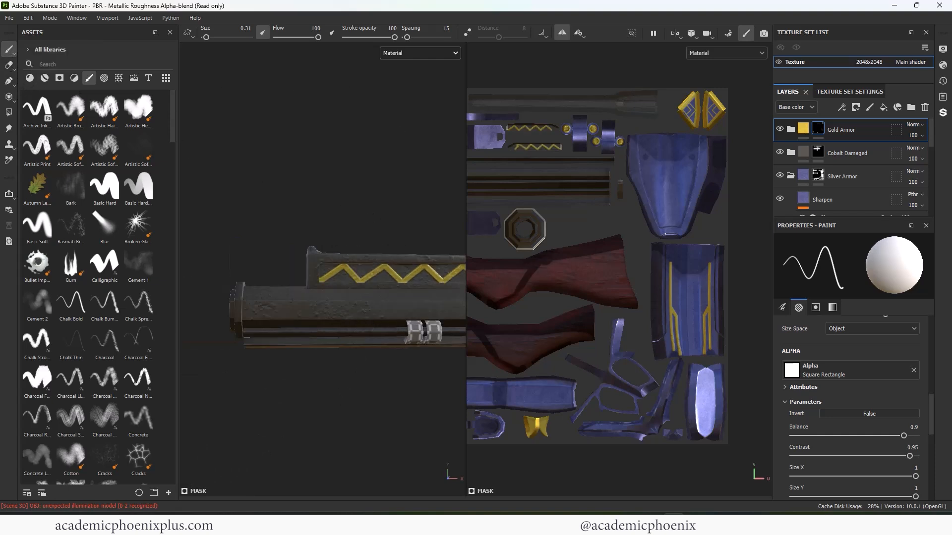
{"action": "left_click_drag", "start_coordinate": [317, 268], "coordinate": [330, 264], "text": "alt"}
{"action": "right_click_drag", "start_coordinate": [329, 264], "coordinate": [367, 264], "text": "alt"}
{"action": "middle_click_drag", "start_coordinate": [297, 263], "coordinate": [392, 253], "text": "alt"}
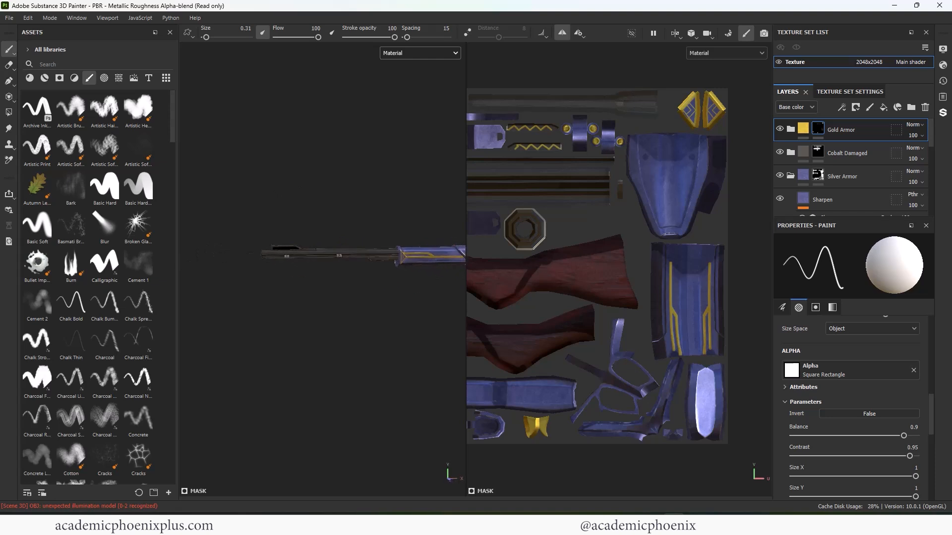
{"action": "right_click_drag", "start_coordinate": [317, 263], "coordinate": [392, 263], "text": "alt"}
{"action": "left_click_drag", "start_coordinate": [342, 293], "coordinate": [298, 288], "text": "alt"}
{"action": "right_click_drag", "start_coordinate": [298, 288], "coordinate": [342, 287], "text": "alt"}
{"action": "scroll", "coordinate": [222, 251], "scroll_direction": "up", "scroll_amount": 5}
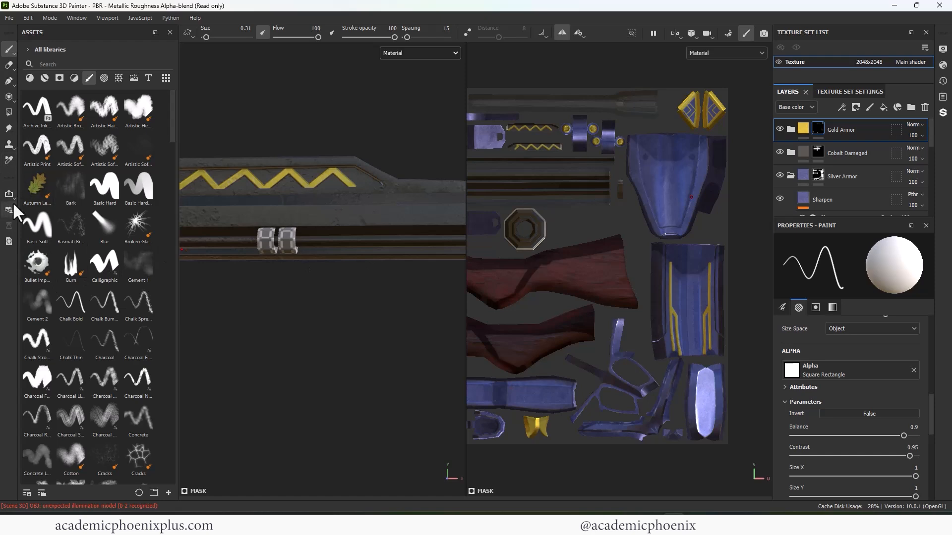
- Try to fill the small barrel clips with gold using the mesh and UV chunk fill modes, and undo the fills
{"action": "left_click", "coordinate": [9, 101]}
{"action": "left_click", "coordinate": [11, 113]}
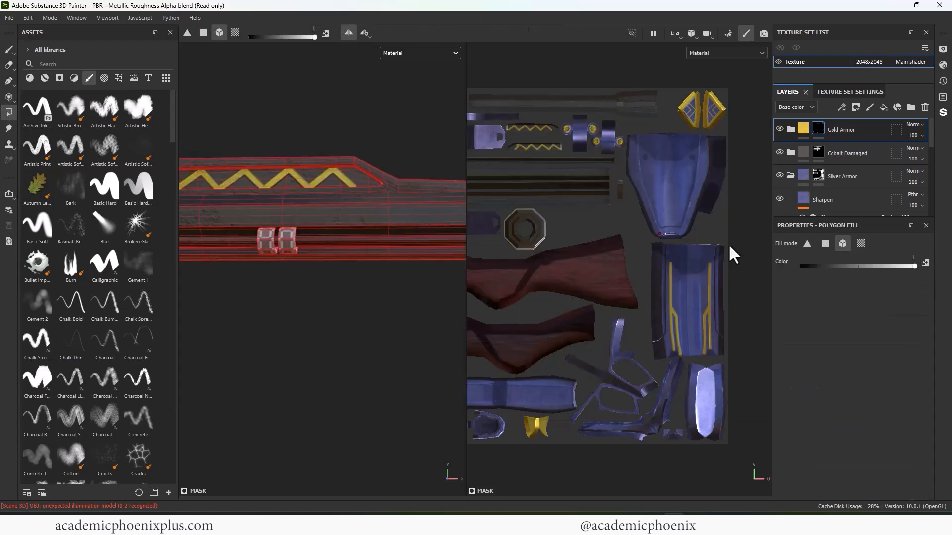
{"action": "left_click", "coordinate": [287, 242]}
{"action": "key", "text": "ctrl+z"}
{"action": "middle_click_drag", "start_coordinate": [559, 332], "coordinate": [674, 219], "text": "alt"}
{"action": "left_click", "coordinate": [861, 244]}
{"action": "left_click", "coordinate": [498, 323]}
{"action": "left_click", "coordinate": [499, 328]}
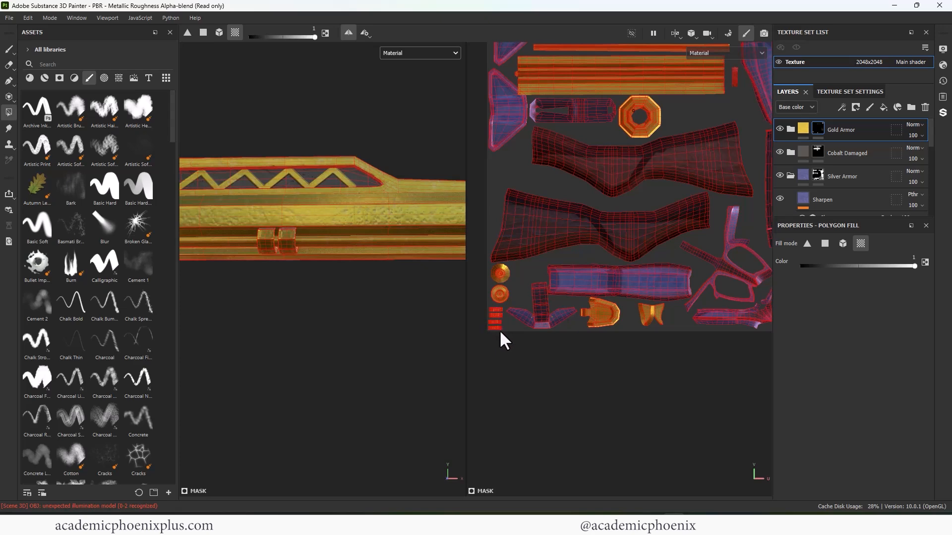
{"action": "key", "text": "ctrl+z"}
{"action": "key", "text": "ctrl+z"}
- Fill the four small strip-shaped UV islands of the barrel clips with gold in quad fill mode
{"action": "right_click_drag", "start_coordinate": [496, 312], "coordinate": [560, 332], "text": "alt"}
{"action": "middle_click_drag", "start_coordinate": [560, 332], "coordinate": [625, 311], "text": "alt"}
{"action": "left_click", "coordinate": [553, 348]}
{"action": "key", "text": "ctrl+z"}
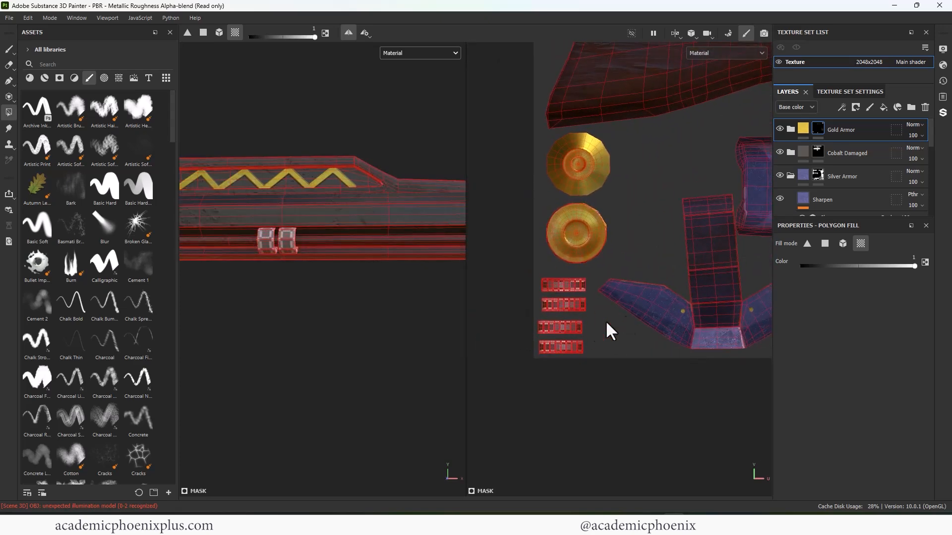
{"action": "left_click", "coordinate": [826, 243]}
{"action": "left_click_drag", "start_coordinate": [529, 272], "coordinate": [588, 356]}
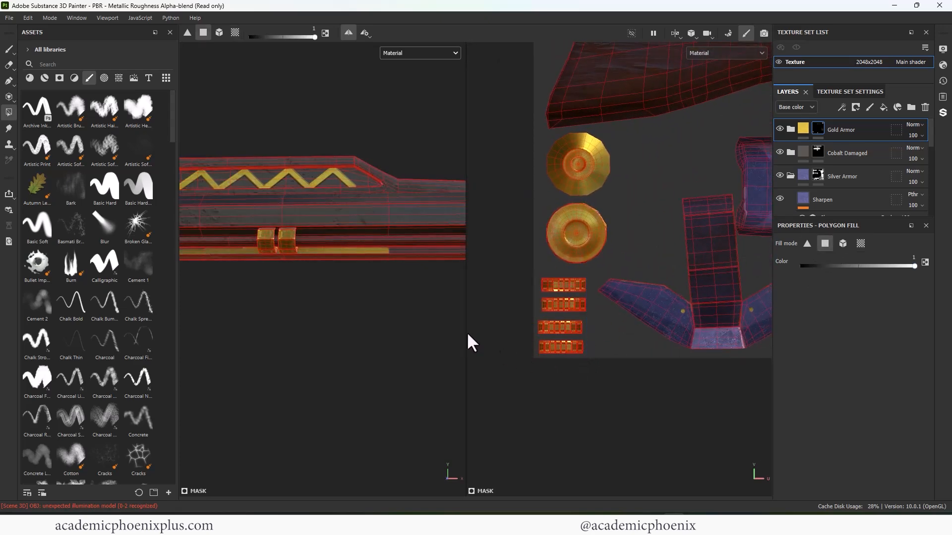
- Add the Aluminium Brushed Worn smart material to the rifle and place it between Cobalt Damaged and Silver Armor in the layer stack
{"action": "left_click_drag", "start_coordinate": [366, 300], "coordinate": [396, 315], "text": "alt"}
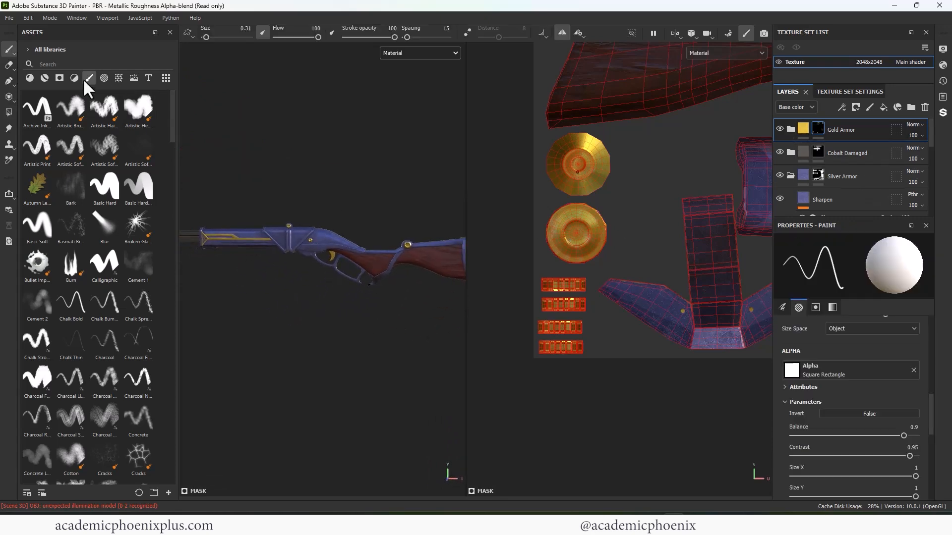
{"action": "left_click", "coordinate": [44, 78]}
{"action": "left_click", "coordinate": [56, 65]}
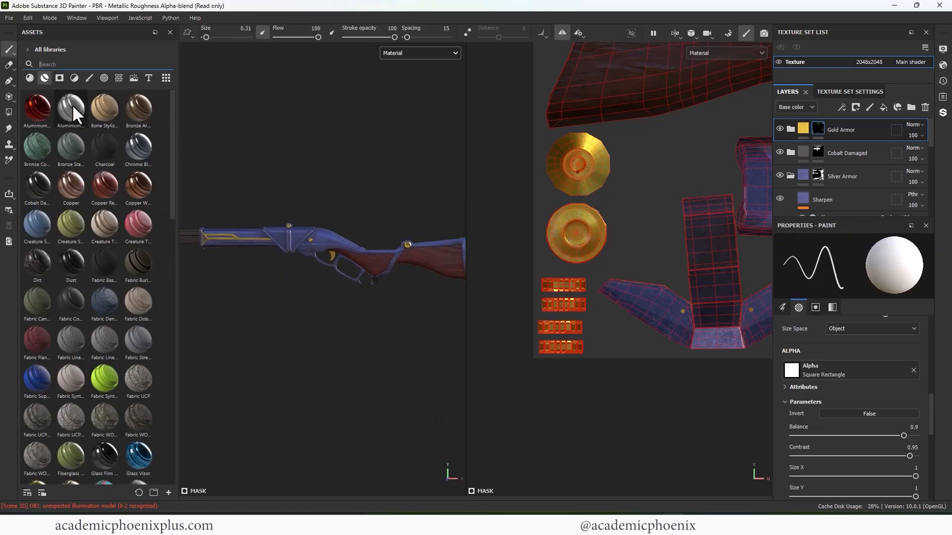
{"action": "left_click_drag", "start_coordinate": [72, 105], "coordinate": [248, 246]}
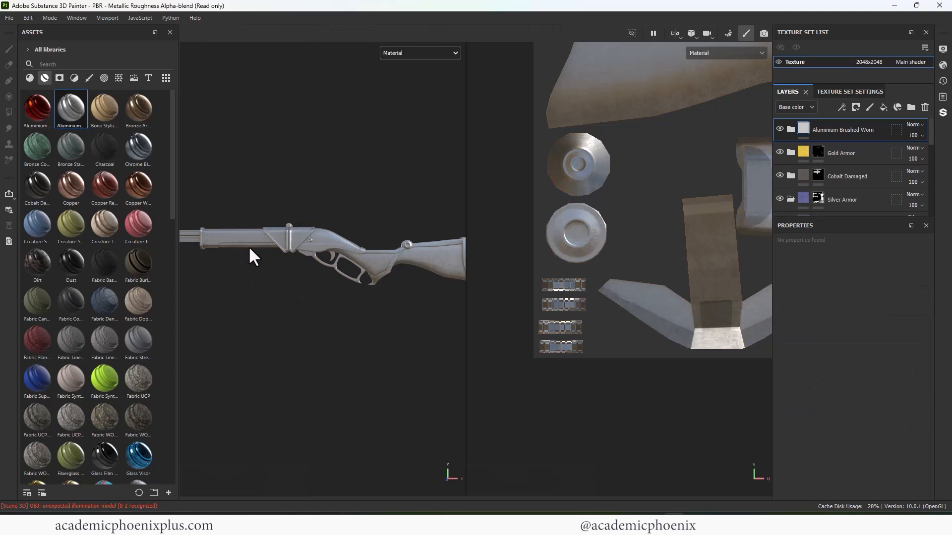
{"action": "mouse_move", "coordinate": [834, 127]}
{"action": "left_mouse_down"}
{"action": "mouse_move", "coordinate": [837, 186]}
{"action": "mouse_move", "coordinate": [826, 194]}
{"action": "left_mouse_up"}
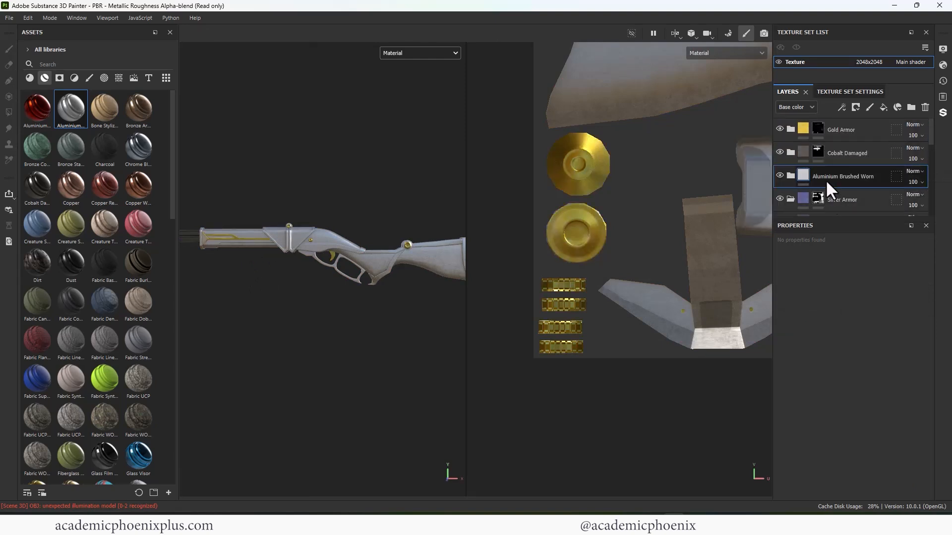
- Expand the Aluminium Brushed Worn folder, enlarge the layer stack's display area and collapse the Silver Armor folder
{"action": "left_click", "coordinate": [792, 175]}
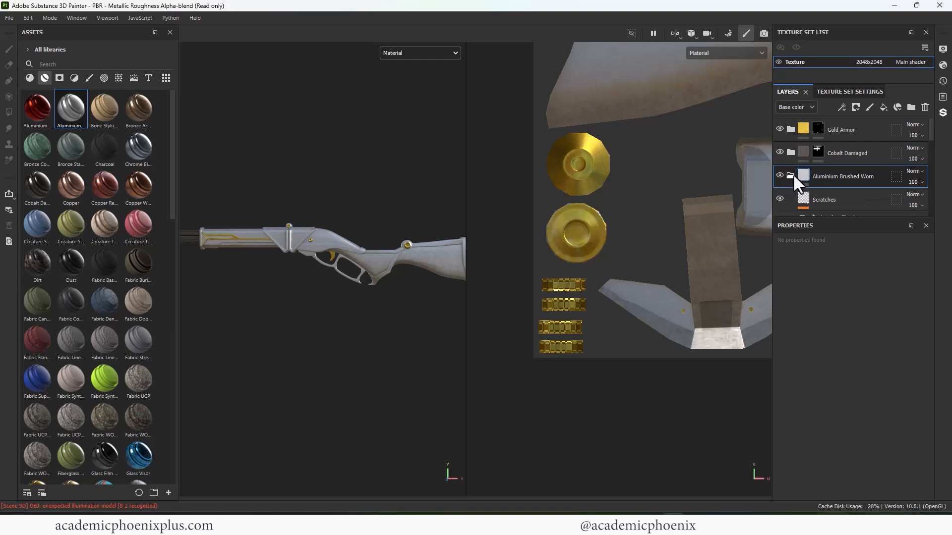
{"action": "scroll", "coordinate": [853, 188], "scroll_direction": "down", "scroll_amount": 3}
{"action": "left_click_drag", "start_coordinate": [795, 222], "coordinate": [794, 299]}
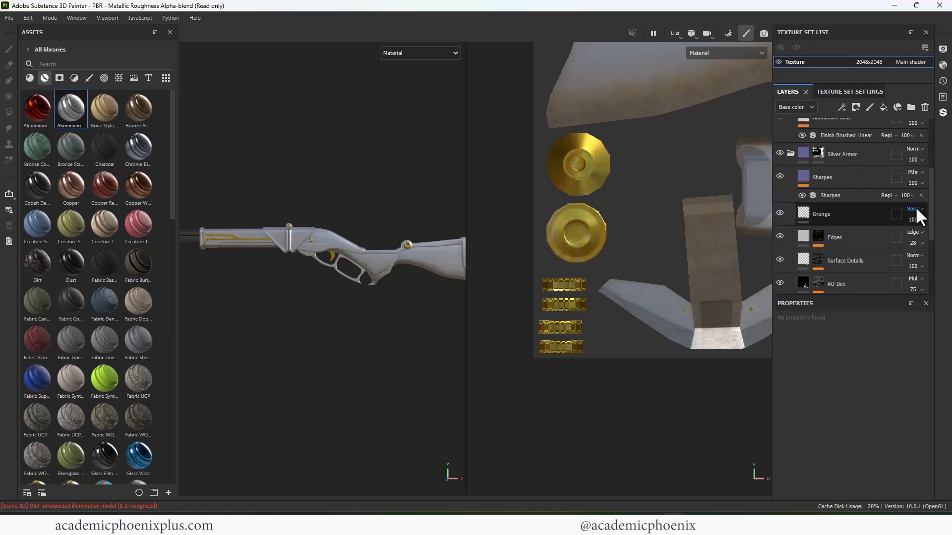
{"action": "scroll", "coordinate": [930, 223], "scroll_direction": "down", "scroll_amount": 4}
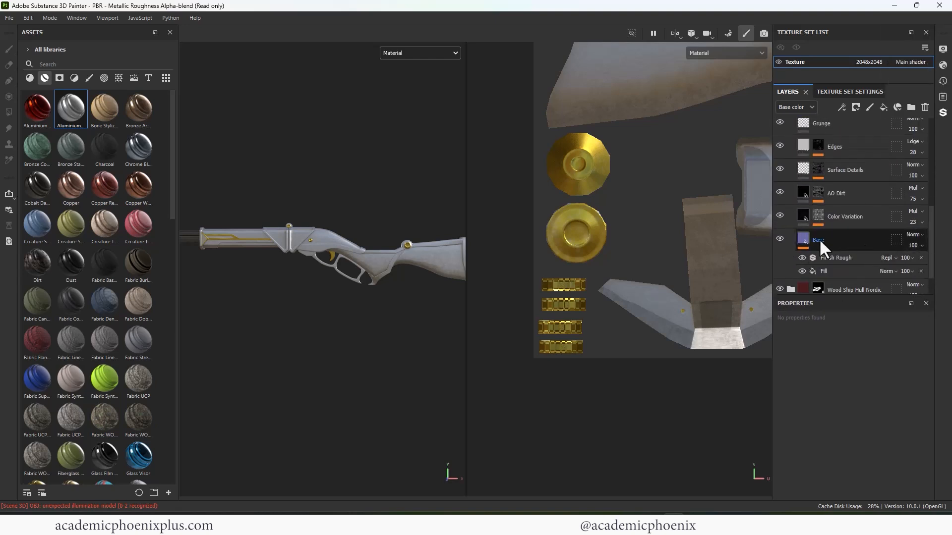
{"action": "left_click", "coordinate": [819, 240]}
{"action": "left_click_drag", "start_coordinate": [930, 367], "coordinate": [930, 342]}
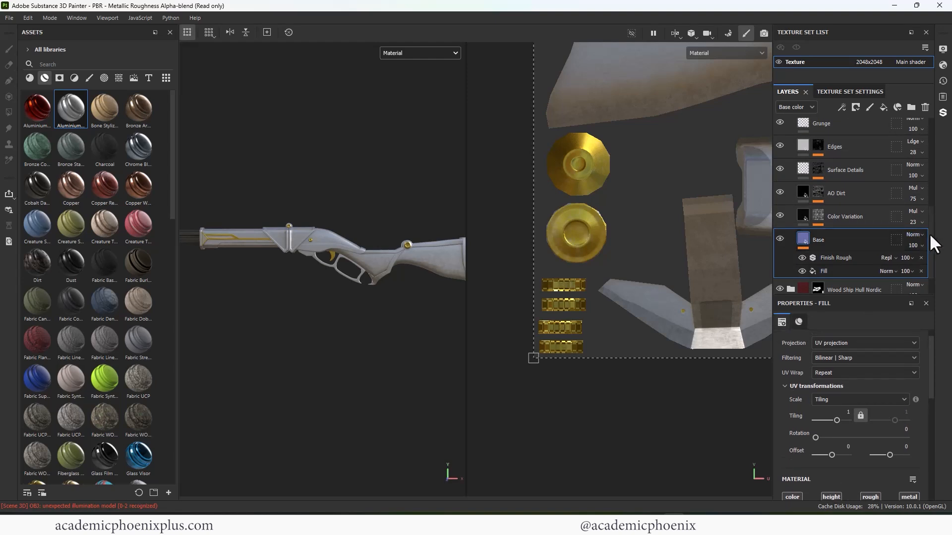
{"action": "left_click_drag", "start_coordinate": [930, 235], "coordinate": [940, 168]}
{"action": "left_click", "coordinate": [790, 231]}
- Set the base color of the Aluminium Base layer to a pale blue-grey, A9B9C5
{"action": "left_click", "coordinate": [804, 196]}
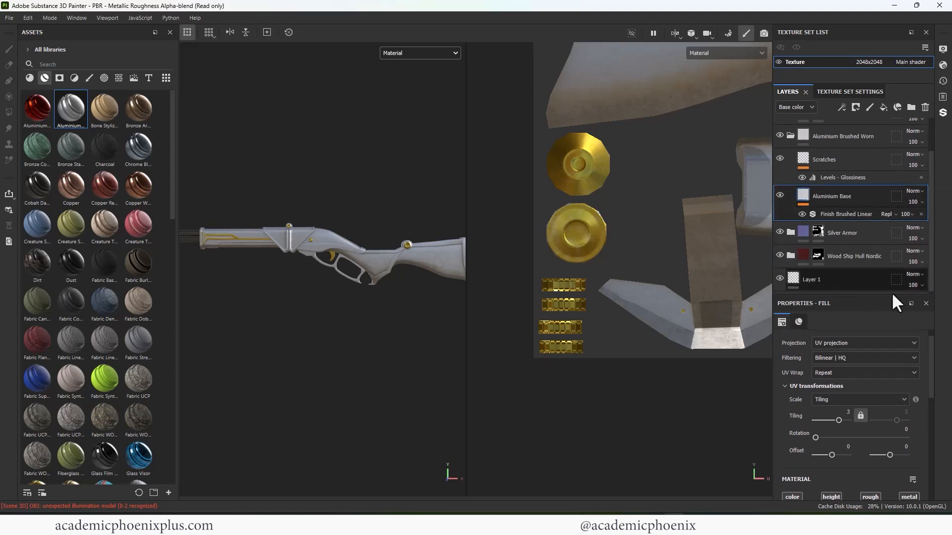
{"action": "scroll", "coordinate": [926, 427], "scroll_direction": "down", "scroll_amount": 3}
{"action": "left_click", "coordinate": [849, 393]}
{"action": "left_click", "coordinate": [858, 317]}
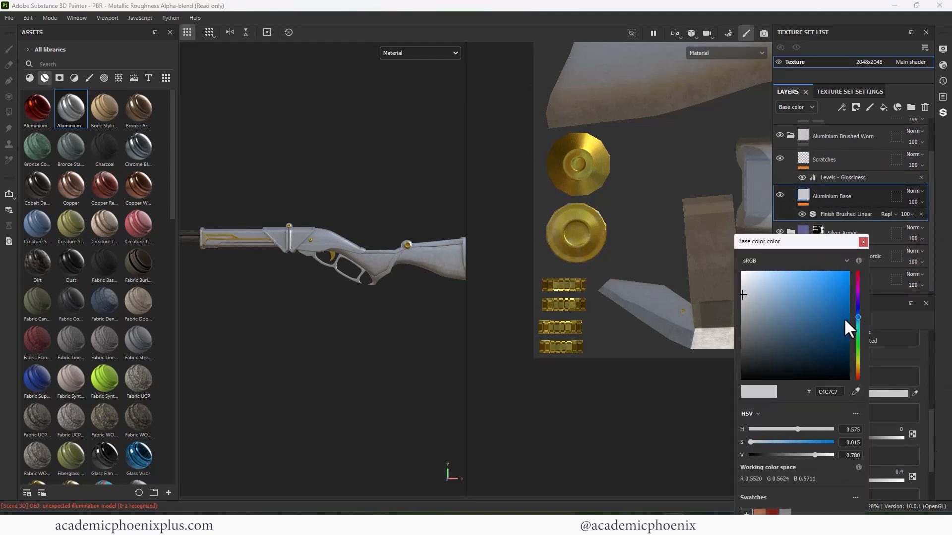
{"action": "mouse_move", "coordinate": [766, 310]}
{"action": "left_mouse_down"}
{"action": "mouse_move", "coordinate": [756, 310]}
{"action": "mouse_move", "coordinate": [764, 296]}
{"action": "left_mouse_up"}
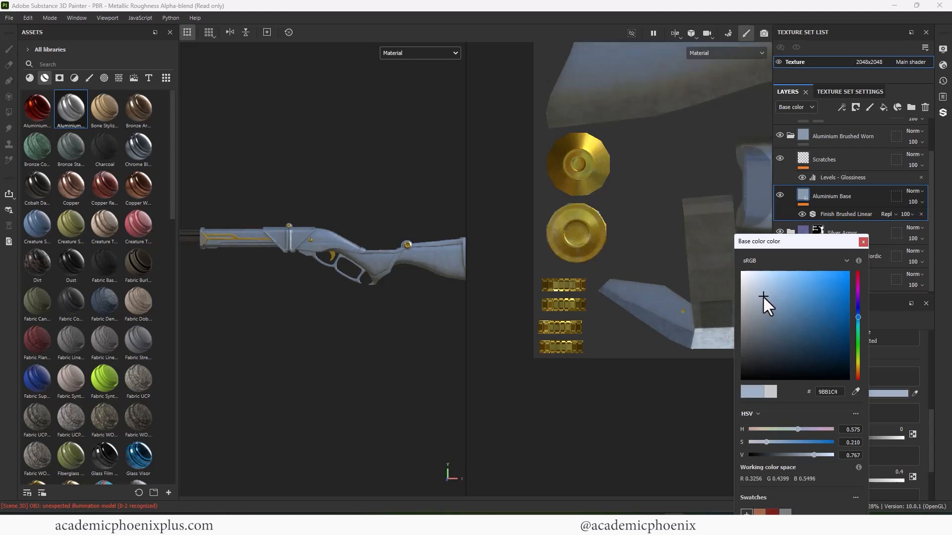
{"action": "left_click_drag", "start_coordinate": [861, 314], "coordinate": [858, 318]}
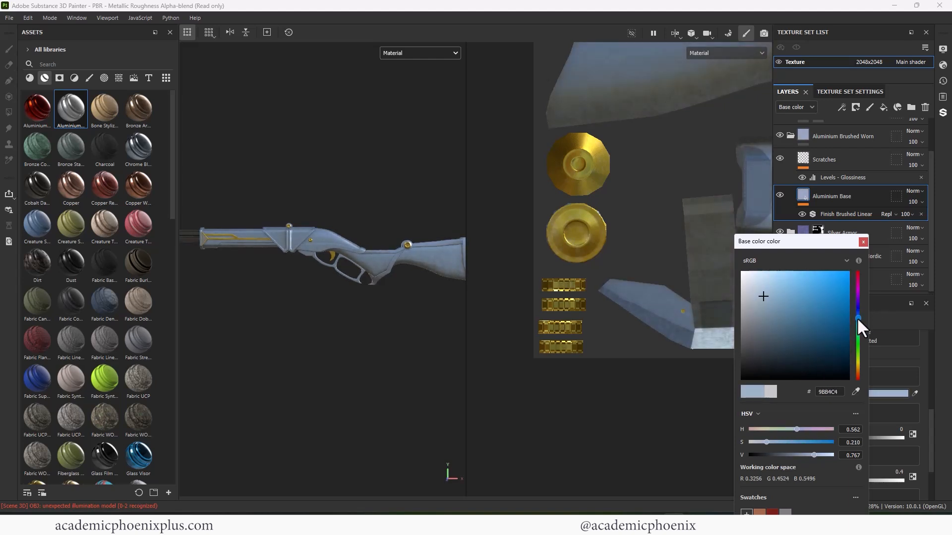
{"action": "mouse_move", "coordinate": [747, 290]}
{"action": "left_mouse_down"}
{"action": "mouse_move", "coordinate": [760, 314]}
{"action": "mouse_move", "coordinate": [753, 297]}
{"action": "left_mouse_up"}
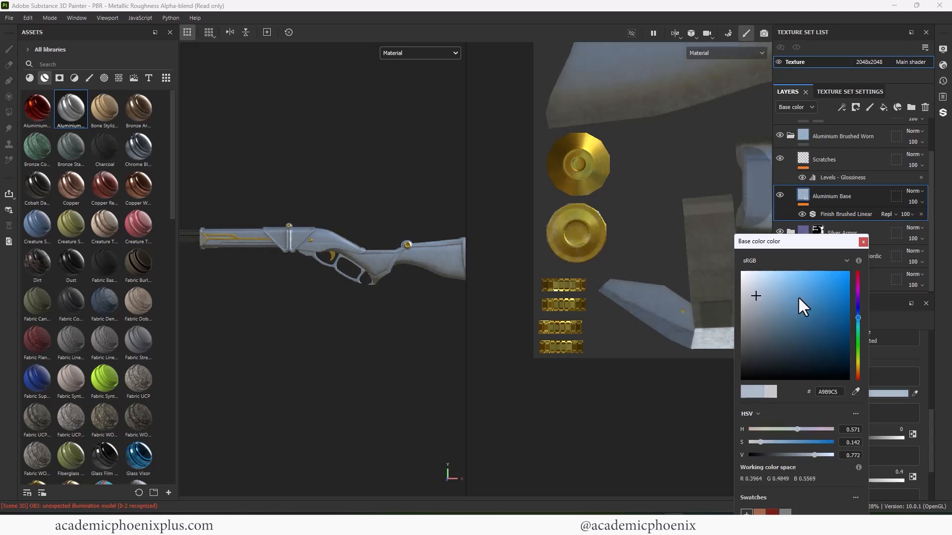
{"action": "left_click", "coordinate": [863, 241]}
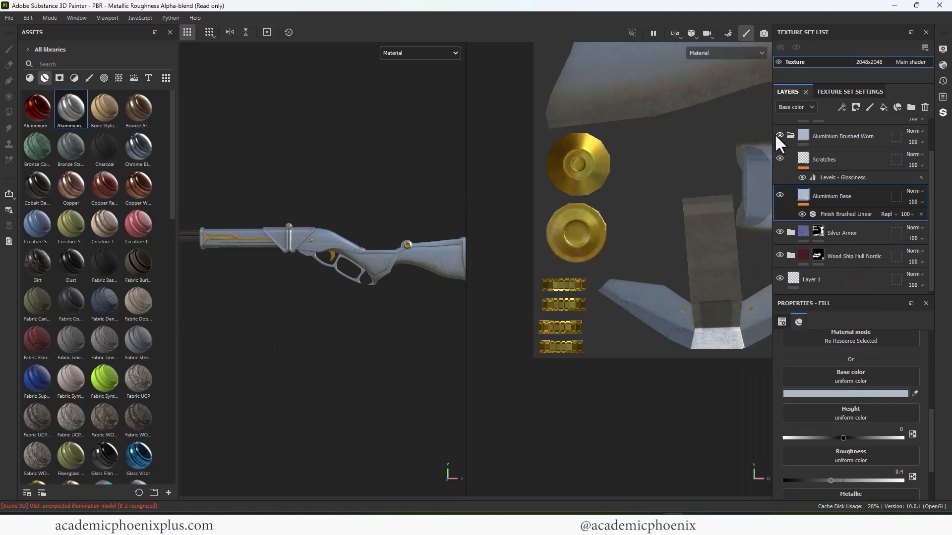
- Collapse the Aluminium Brushed Worn folder and add a black mask to it
{"action": "left_click", "coordinate": [791, 135]}
{"action": "right_click", "coordinate": [802, 174]}
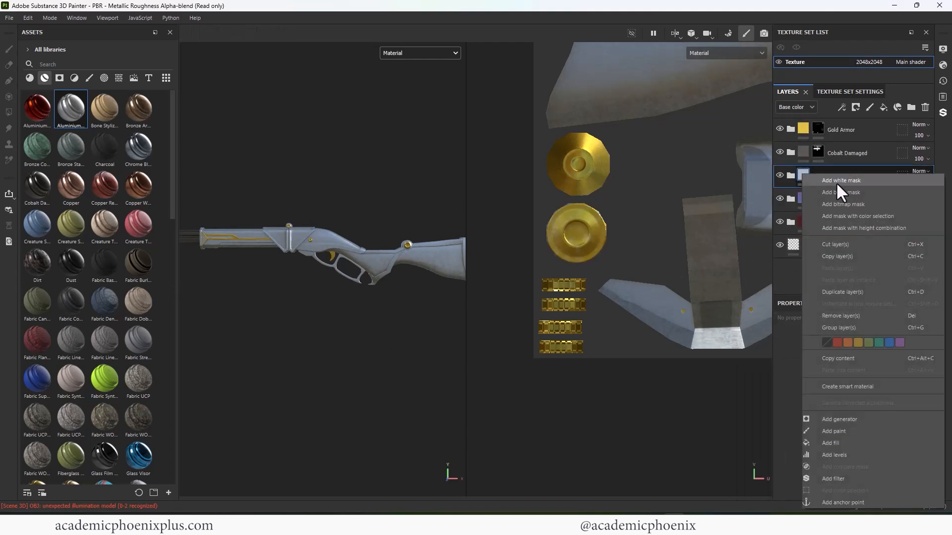
{"action": "left_click", "coordinate": [849, 192]}
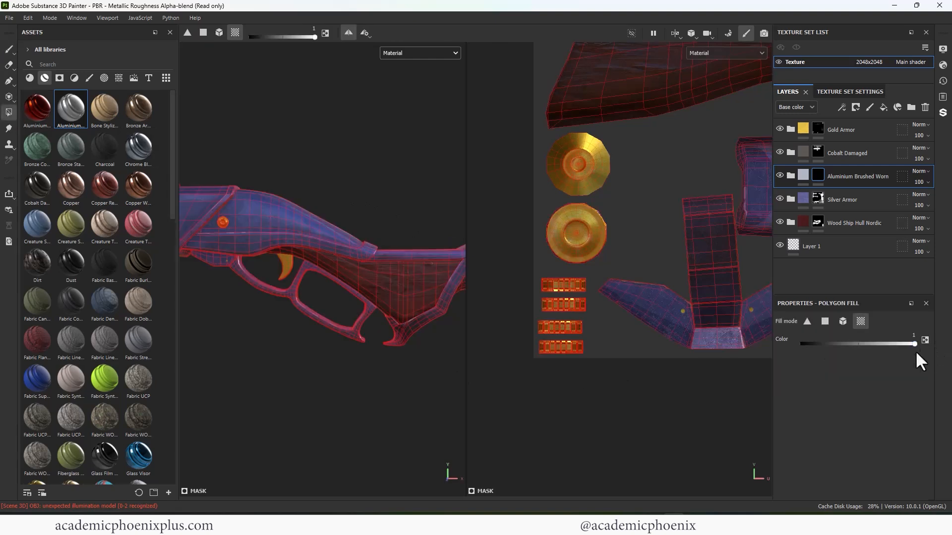
- Fill the trigger guard, the plate under the receiver and the angled stock band with aluminium in UV chunk fill mode
{"action": "left_click", "coordinate": [349, 343]}
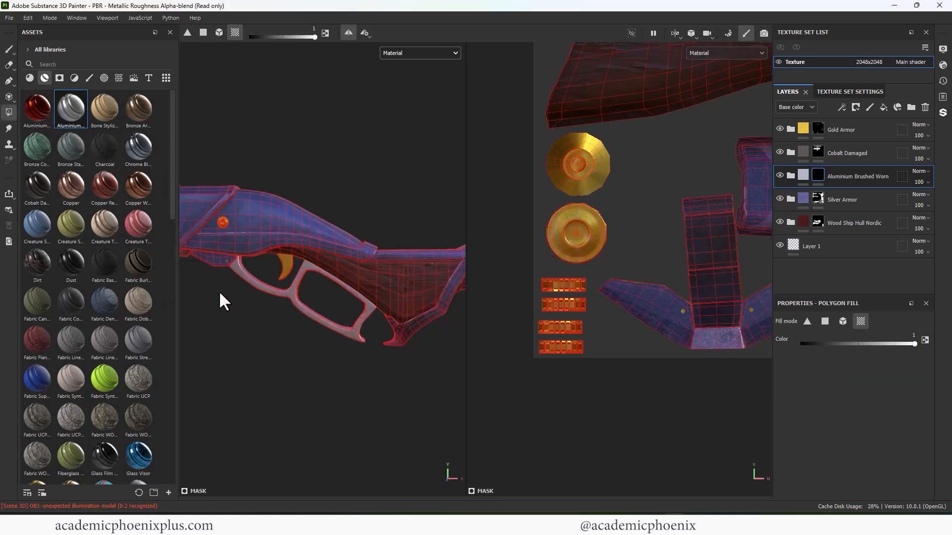
{"action": "left_click", "coordinate": [215, 265]}
{"action": "left_click", "coordinate": [402, 340]}
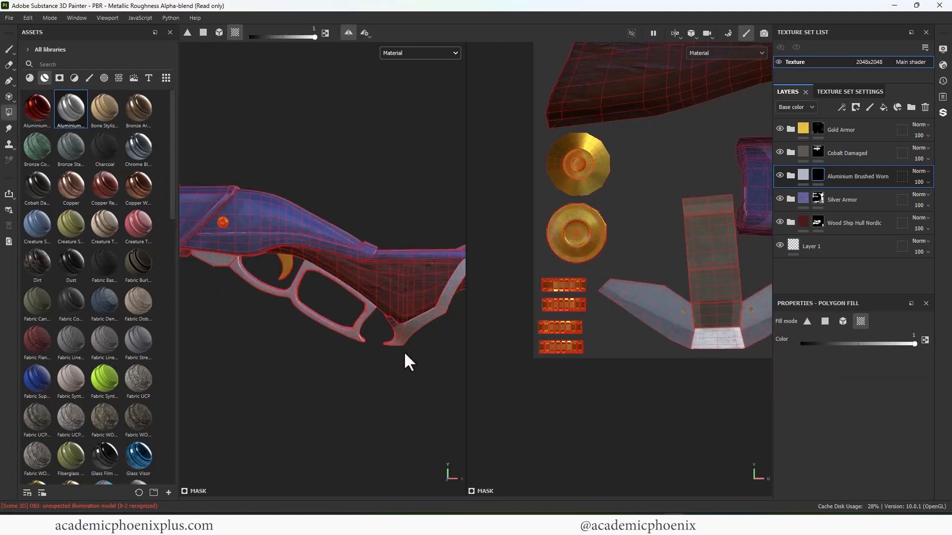
{"action": "middle_click_drag", "start_coordinate": [463, 330], "coordinate": [401, 344], "text": "alt"}
{"action": "scroll", "coordinate": [661, 281], "scroll_direction": "down", "scroll_amount": 2}
{"action": "middle_click_drag", "start_coordinate": [589, 262], "coordinate": [509, 203], "text": "alt"}
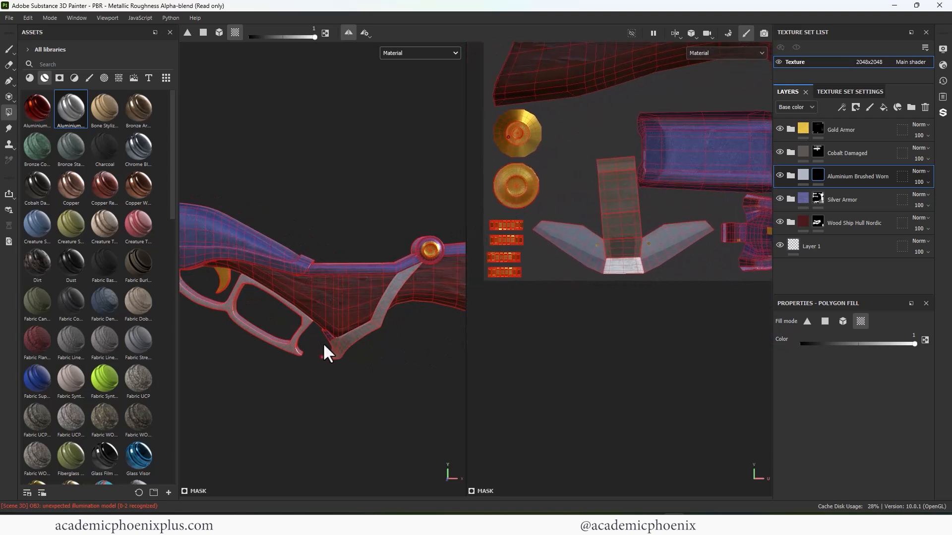
- Fill the rail along the top of the stock and the collar at the fore-end's front with aluminium
{"action": "left_click", "coordinate": [353, 265]}
{"action": "middle_click_drag", "start_coordinate": [365, 257], "coordinate": [164, 274], "text": "alt"}
{"action": "left_click_drag", "start_coordinate": [383, 248], "coordinate": [408, 381]}
{"action": "scroll", "coordinate": [277, 233], "scroll_direction": "down", "scroll_amount": 2}
{"action": "middle_click_drag", "start_coordinate": [273, 226], "coordinate": [427, 232], "text": "alt"}
{"action": "left_click_drag", "start_coordinate": [425, 234], "coordinate": [441, 330]}
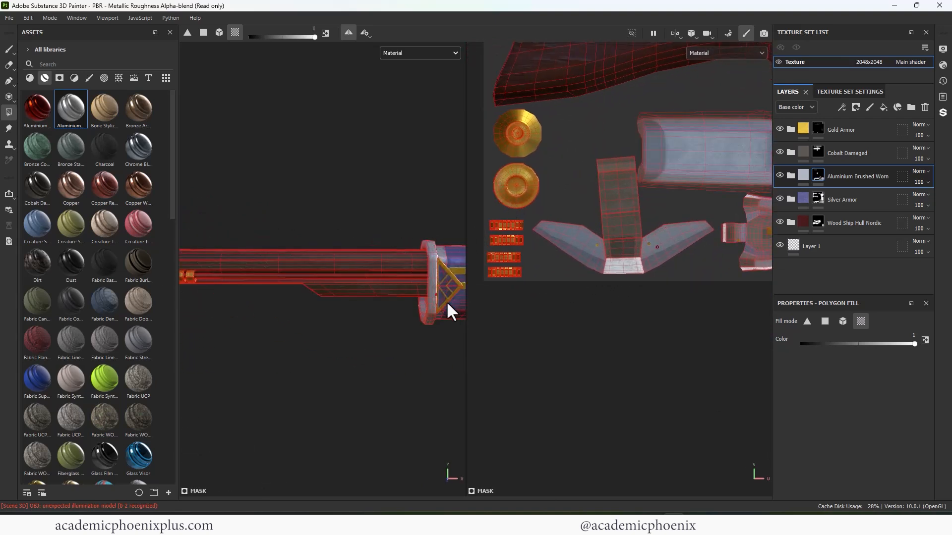
- Mask the aluminium off the fore-end faces directly behind the front collar using quad fill mode with color 0
{"action": "middle_click_drag", "start_coordinate": [461, 333], "coordinate": [390, 351], "text": "alt"}
{"action": "left_click_drag", "start_coordinate": [390, 351], "coordinate": [393, 320], "text": "alt"}
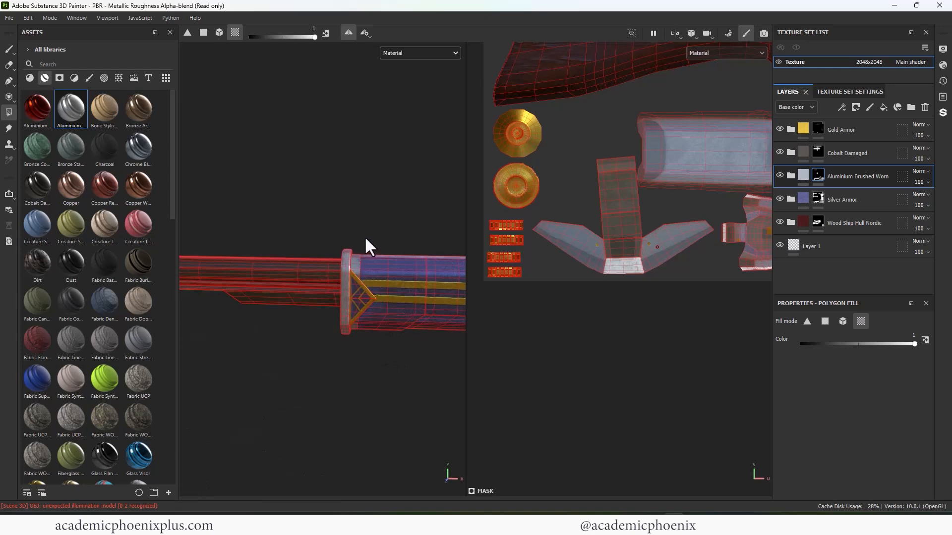
{"action": "left_click", "coordinate": [826, 321]}
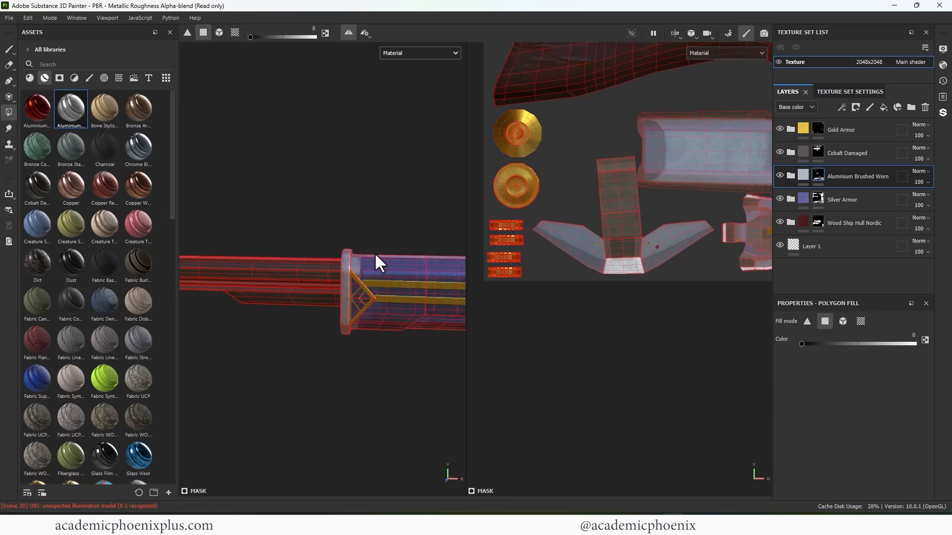
{"action": "left_click_drag", "start_coordinate": [360, 281], "coordinate": [355, 326]}
- Set the fill color of the Aluminium Brushed Worn mask to 1 and fill the quad at the triangular plate's upper rear corner
{"action": "middle_click_drag", "start_coordinate": [459, 342], "coordinate": [404, 247], "text": "alt"}
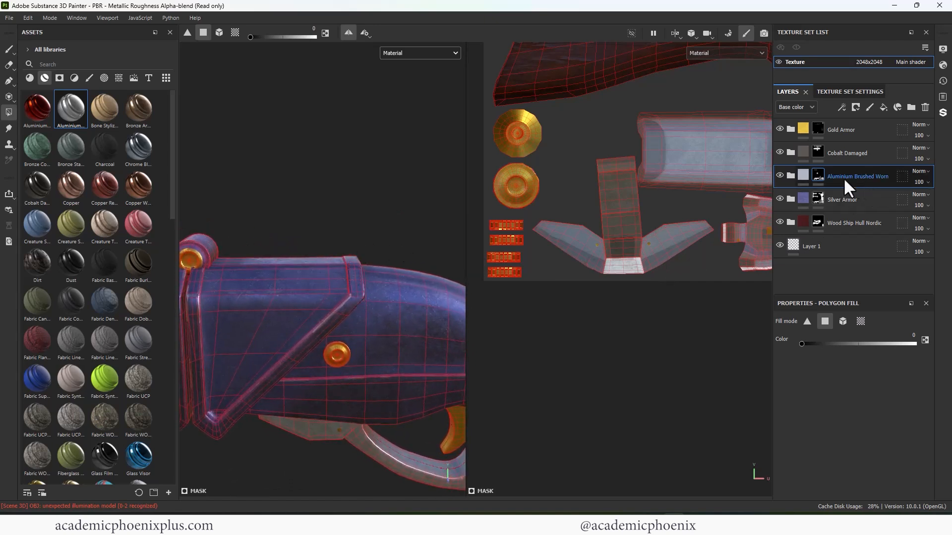
{"action": "left_click", "coordinate": [814, 180]}
{"action": "key", "text": "x"}
{"action": "left_click_drag", "start_coordinate": [356, 245], "coordinate": [392, 226], "text": "alt"}
{"action": "left_click", "coordinate": [362, 273]}
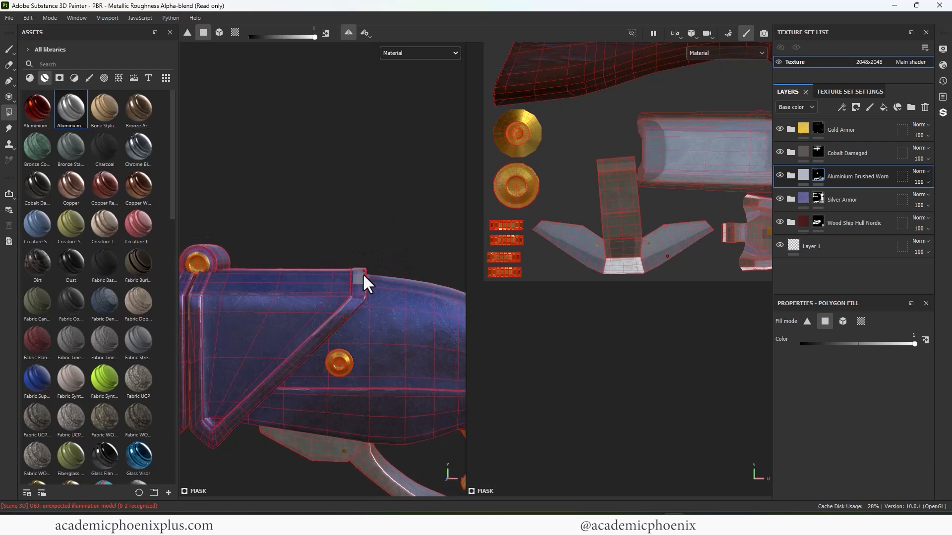
- Frame the receiver's UV island and fill the quads along the receiver's lower front side with aluminium
{"action": "key", "text": "f"}
{"action": "right_click_drag", "start_coordinate": [697, 188], "coordinate": [675, 225], "text": "alt"}
{"action": "middle_click_drag", "start_coordinate": [676, 226], "coordinate": [540, 278], "text": "alt"}
{"action": "right_click_drag", "start_coordinate": [540, 277], "coordinate": [814, 228], "text": "alt"}
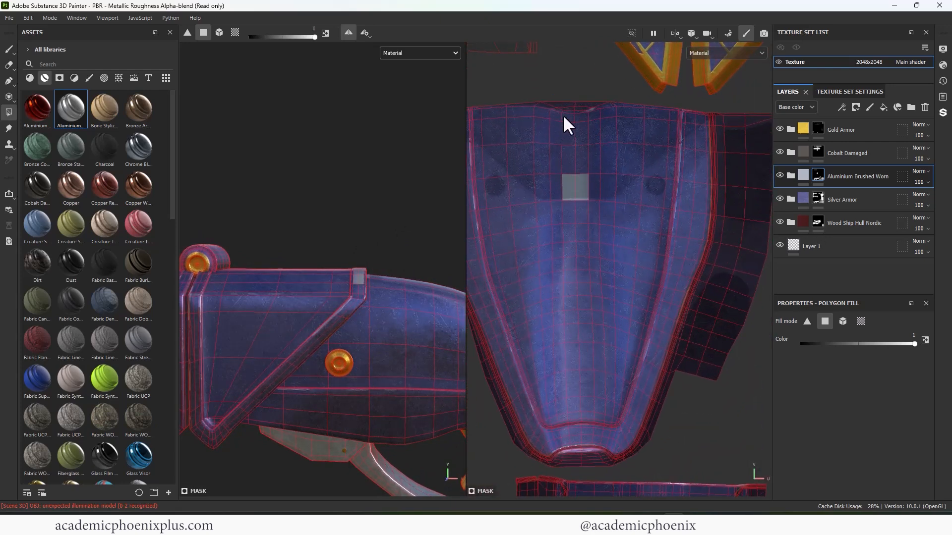
{"action": "left_click_drag", "start_coordinate": [545, 97], "coordinate": [597, 189]}
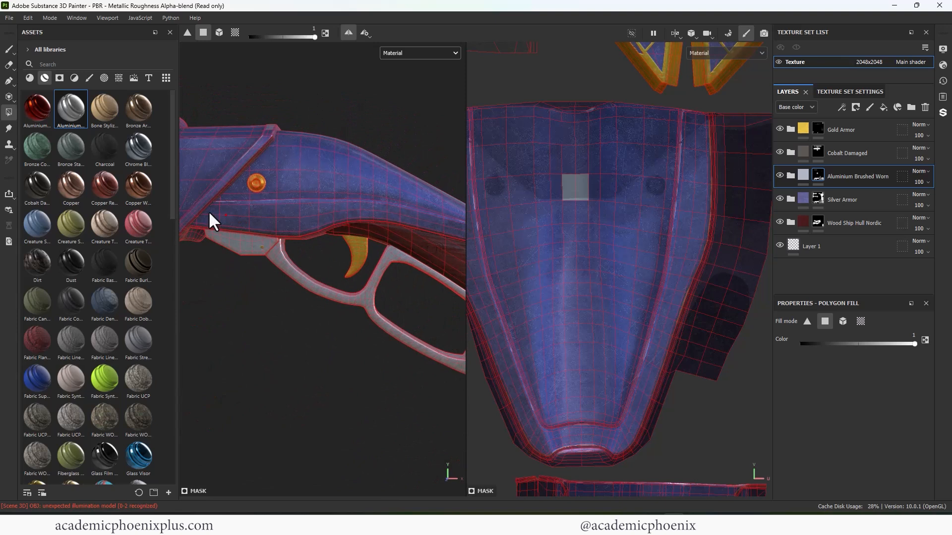
{"action": "left_click_drag", "start_coordinate": [211, 210], "coordinate": [316, 244]}
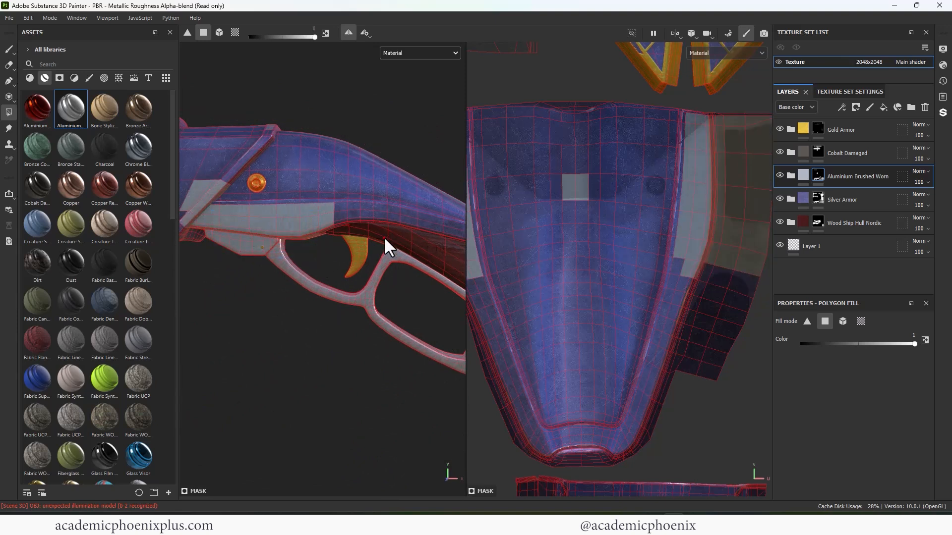
- Fill the quads along the outer side border of the receiver's UV island with aluminium, down toward its narrow end
{"action": "middle_click_drag", "start_coordinate": [384, 236], "coordinate": [320, 252], "text": "alt"}
{"action": "scroll", "coordinate": [706, 230], "scroll_direction": "down", "scroll_amount": 2}
{"action": "middle_click_drag", "start_coordinate": [673, 203], "coordinate": [617, 189], "text": "alt"}
{"action": "left_click_drag", "start_coordinate": [639, 112], "coordinate": [711, 166]}
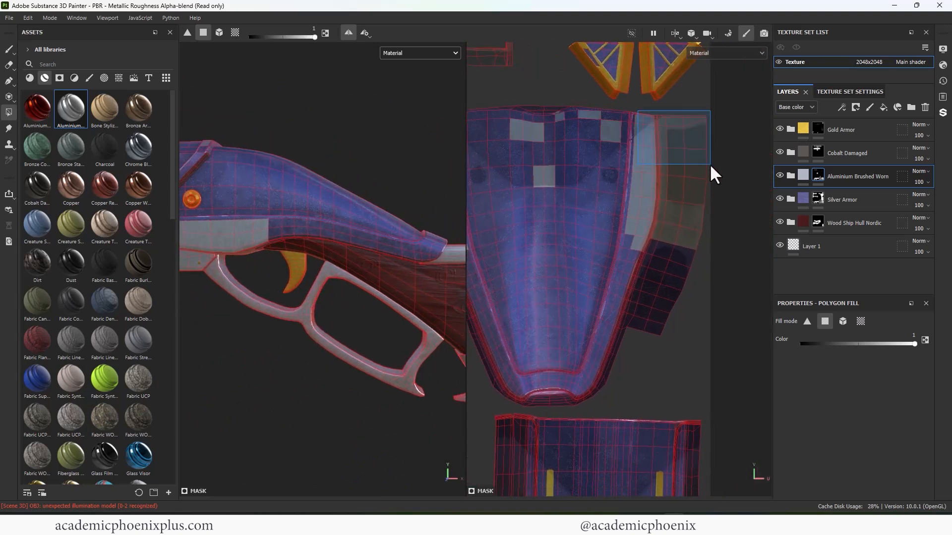
{"action": "left_click_drag", "start_coordinate": [692, 297], "coordinate": [629, 236]}
{"action": "left_click_drag", "start_coordinate": [680, 343], "coordinate": [614, 276]}
{"action": "left_click_drag", "start_coordinate": [627, 355], "coordinate": [609, 329]}
- Fill the remaining quads around the narrow tip of the receiver's UV island with aluminium
{"action": "scroll", "coordinate": [707, 251], "scroll_direction": "up", "scroll_amount": 3}
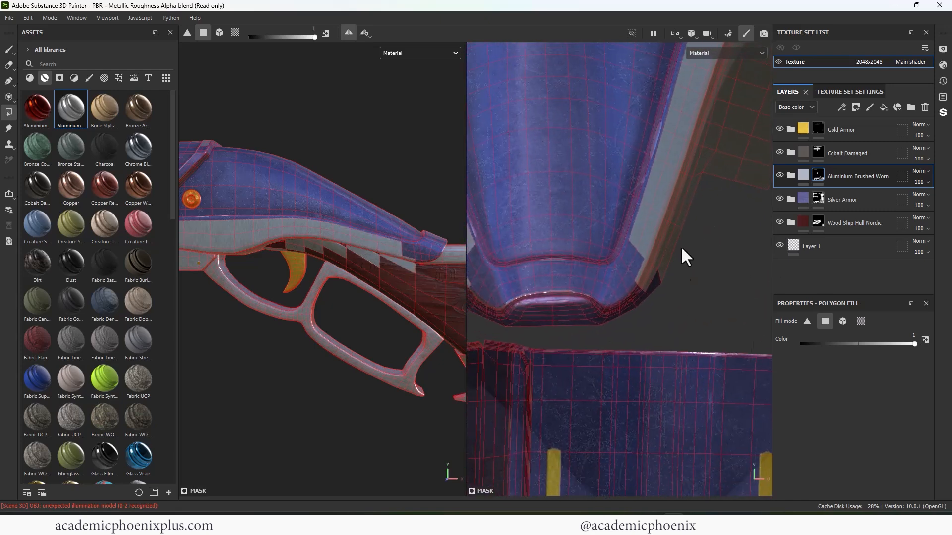
{"action": "left_click_drag", "start_coordinate": [673, 311], "coordinate": [629, 252]}
{"action": "left_click_drag", "start_coordinate": [631, 327], "coordinate": [498, 273]}
{"action": "middle_click_drag", "start_coordinate": [542, 295], "coordinate": [590, 279], "text": "alt"}
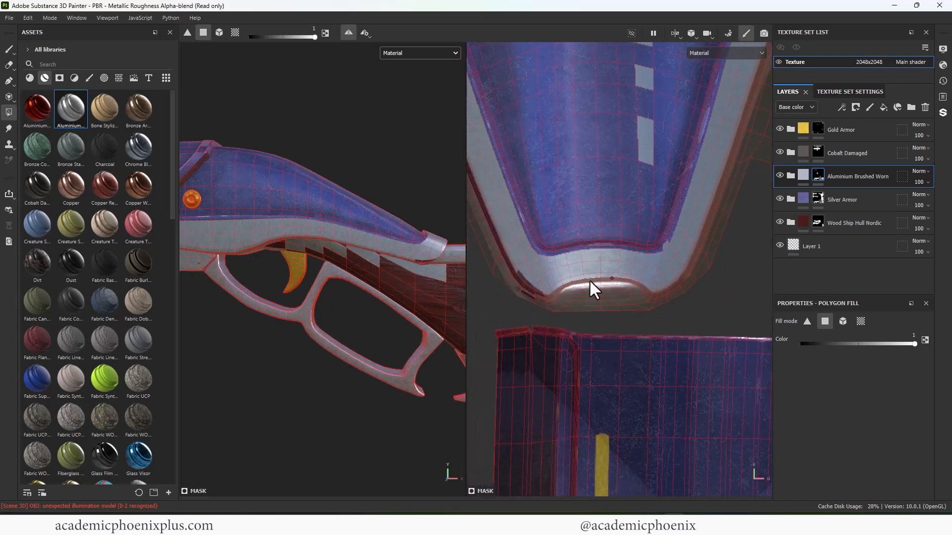
- Fill the thin unfilled edge faces along the opposite side border of the receiver's UV island with aluminium
{"action": "left_click", "coordinate": [513, 277]}
{"action": "middle_click_drag", "start_coordinate": [516, 277], "coordinate": [559, 308], "text": "alt"}
{"action": "left_click_drag", "start_coordinate": [546, 284], "coordinate": [547, 285]}
{"action": "middle_click_drag", "start_coordinate": [541, 237], "coordinate": [574, 351], "text": "alt"}
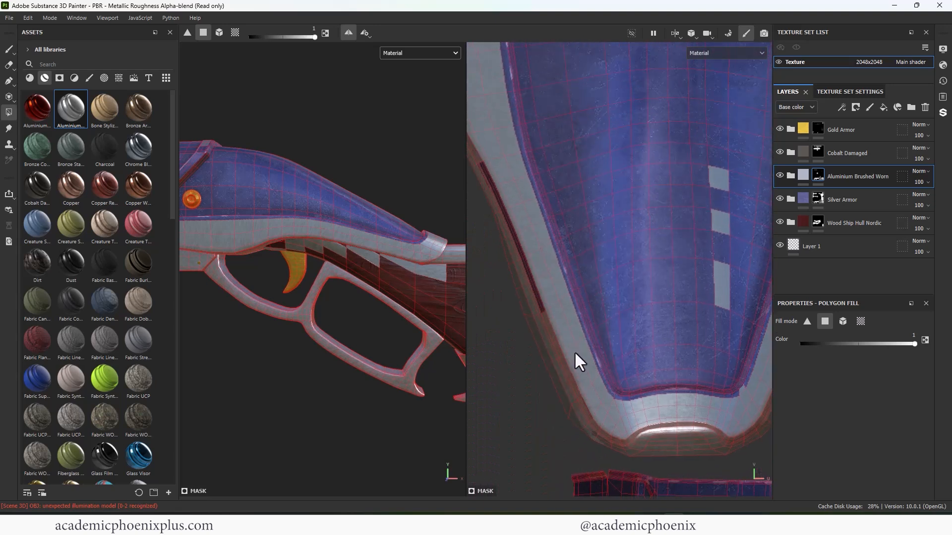
{"action": "left_click_drag", "start_coordinate": [549, 298], "coordinate": [513, 235]}
{"action": "middle_click_drag", "start_coordinate": [629, 246], "coordinate": [499, 243], "text": "alt"}
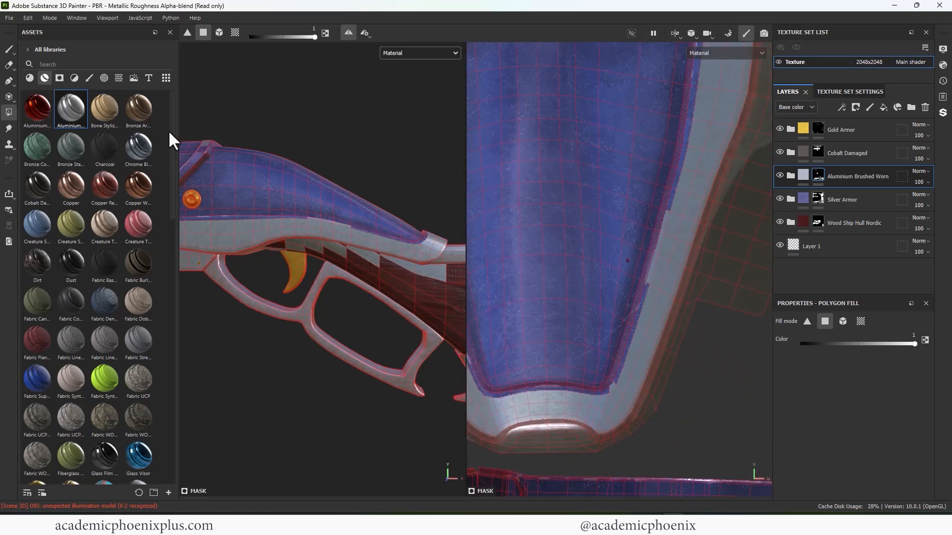
- Fill the narrow quads along the inner edge of the receiver's aluminium border in quad fill mode to even out its jagged outline
{"action": "left_click", "coordinate": [9, 48]}
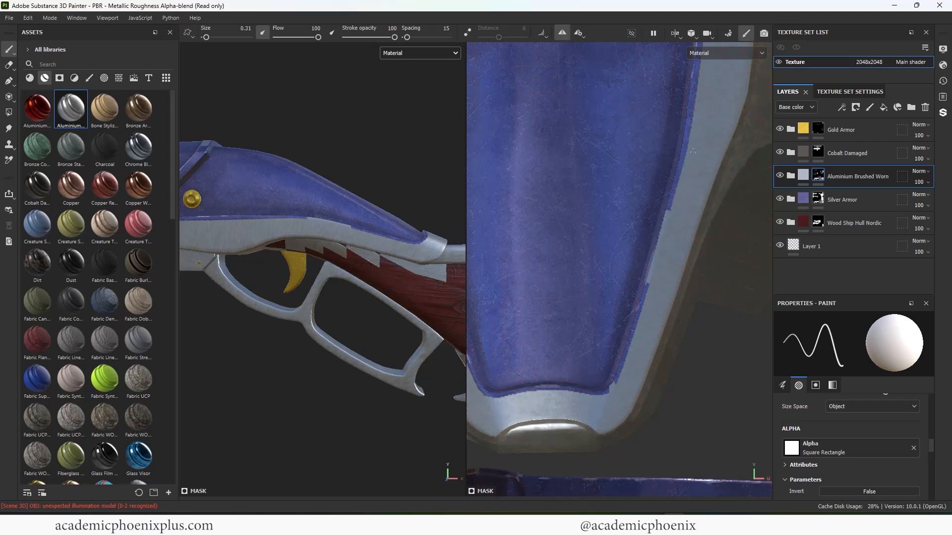
{"action": "left_click", "coordinate": [9, 112]}
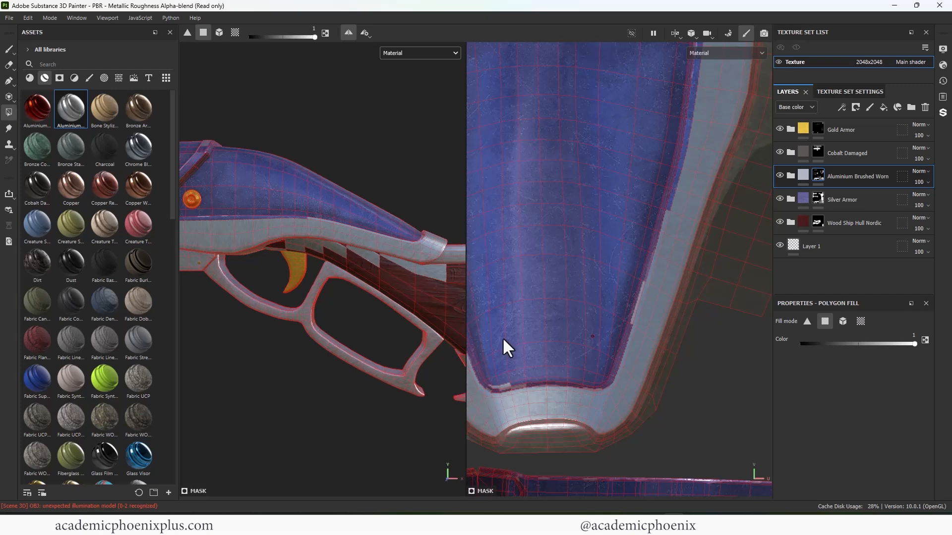
{"action": "scroll", "coordinate": [627, 290], "scroll_direction": "up", "scroll_amount": 5}
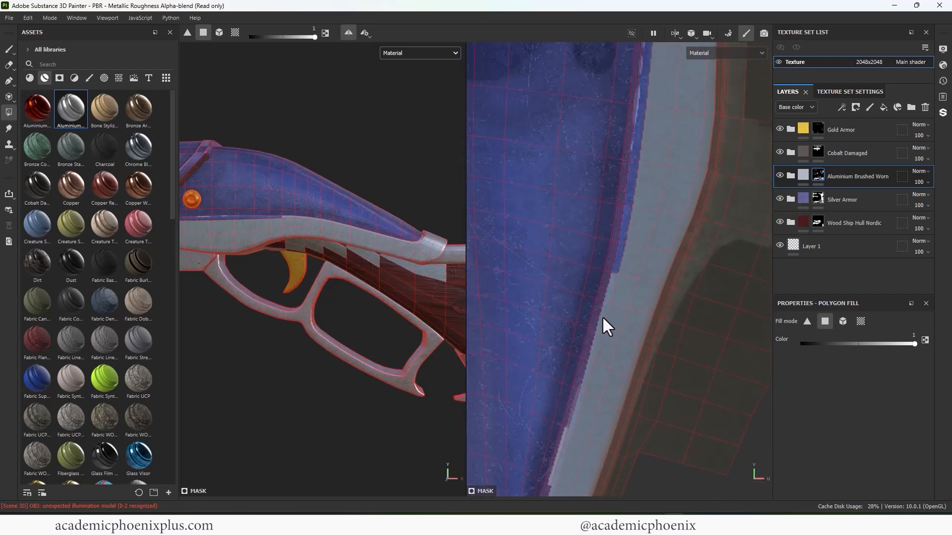
{"action": "middle_click_drag", "start_coordinate": [602, 316], "coordinate": [609, 336], "text": "alt"}
{"action": "left_click_drag", "start_coordinate": [609, 274], "coordinate": [618, 236]}
{"action": "middle_click_drag", "start_coordinate": [618, 236], "coordinate": [607, 312], "text": "alt"}
{"action": "left_click_drag", "start_coordinate": [607, 312], "coordinate": [621, 207]}
{"action": "middle_click_drag", "start_coordinate": [622, 206], "coordinate": [612, 276], "text": "alt"}
{"action": "left_click_drag", "start_coordinate": [612, 276], "coordinate": [626, 211]}
{"action": "left_click_drag", "start_coordinate": [628, 205], "coordinate": [621, 169]}
{"action": "left_click_drag", "start_coordinate": [605, 110], "coordinate": [602, 108]}
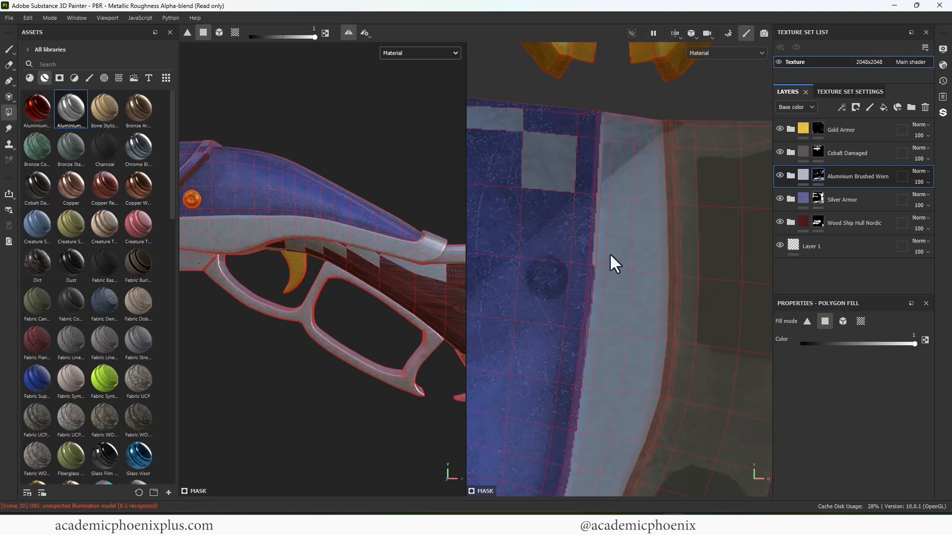
- Fill the remaining narrow quads along the inner edge of the receiver island's right-hand aluminium border, from the wide end to the tip
{"action": "middle_click_drag", "start_coordinate": [609, 253], "coordinate": [635, 166], "text": "alt"}
{"action": "left_click_drag", "start_coordinate": [616, 206], "coordinate": [639, 250]}
{"action": "middle_click_drag", "start_coordinate": [639, 250], "coordinate": [653, 191], "text": "alt"}
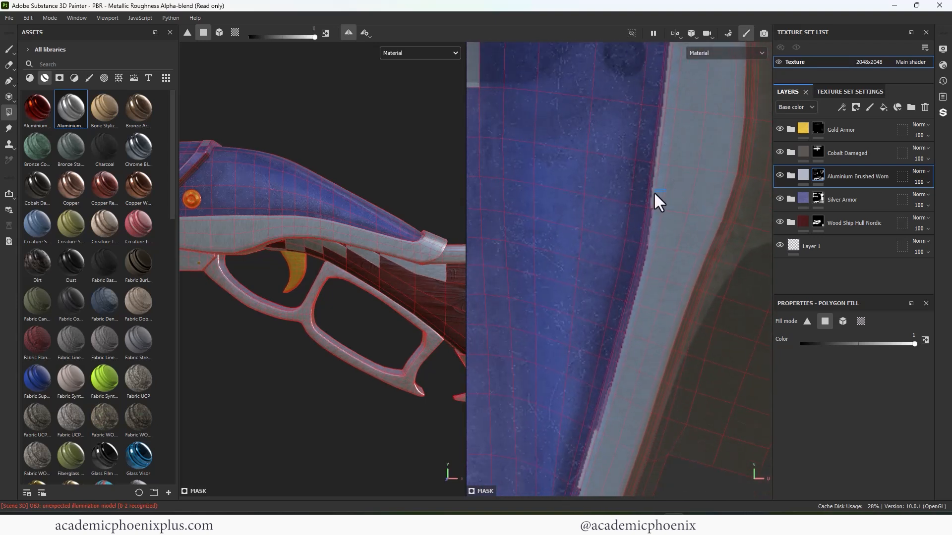
{"action": "middle_click_drag", "start_coordinate": [647, 236], "coordinate": [671, 186], "text": "alt"}
{"action": "left_click_drag", "start_coordinate": [667, 213], "coordinate": [655, 247]}
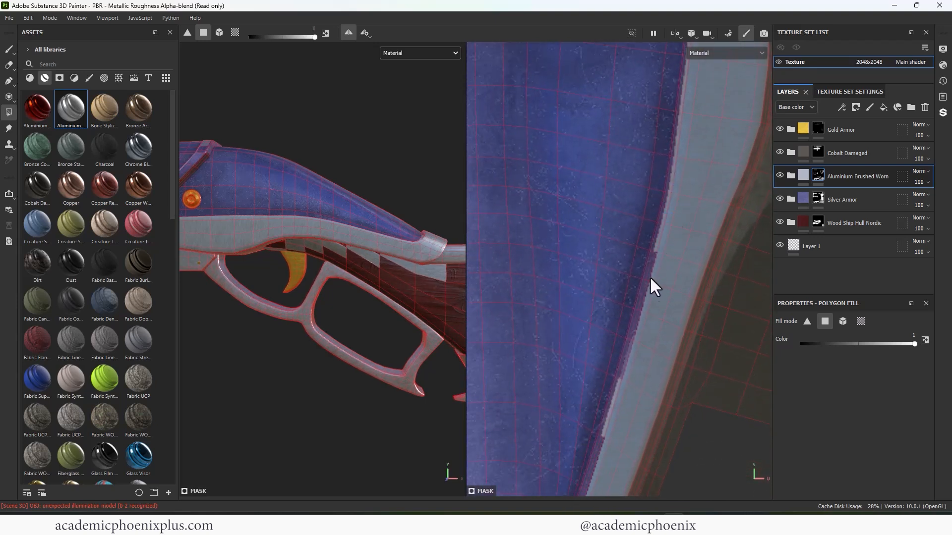
{"action": "middle_click_drag", "start_coordinate": [649, 276], "coordinate": [671, 220], "text": "alt"}
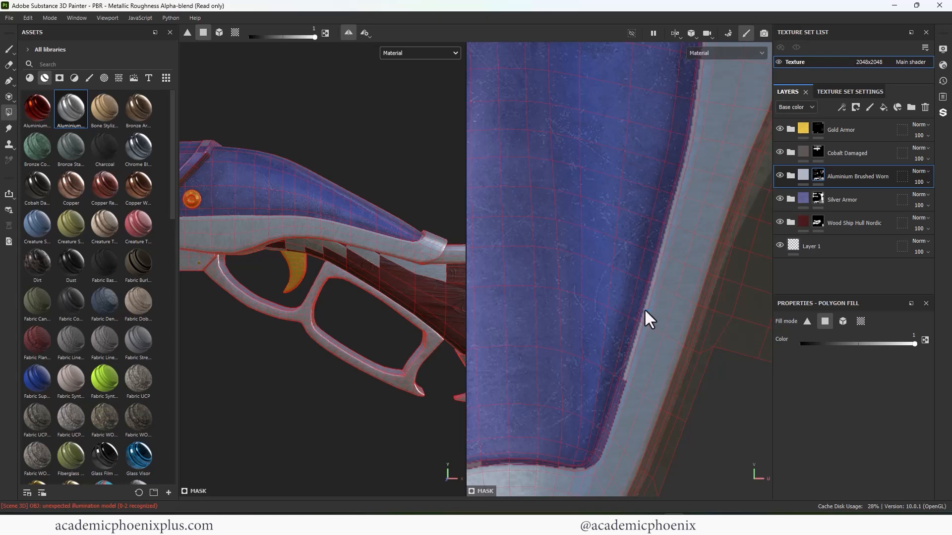
{"action": "middle_click_drag", "start_coordinate": [644, 309], "coordinate": [670, 285], "text": "alt"}
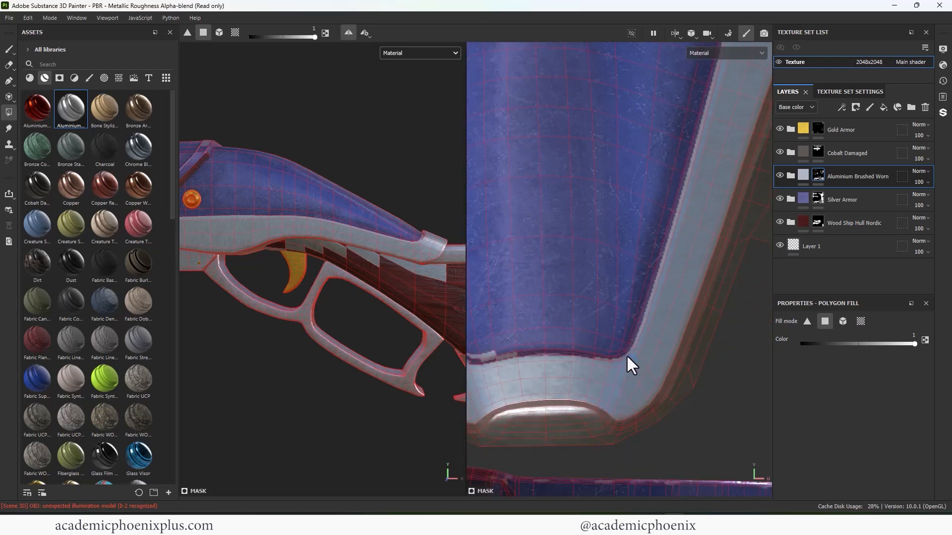
- Fill the narrow gaps along the inner edge of the receiver island's left-hand aluminium border
{"action": "middle_click_drag", "start_coordinate": [525, 367], "coordinate": [596, 341], "text": "alt"}
{"action": "middle_click_drag", "start_coordinate": [552, 297], "coordinate": [622, 389], "text": "alt"}
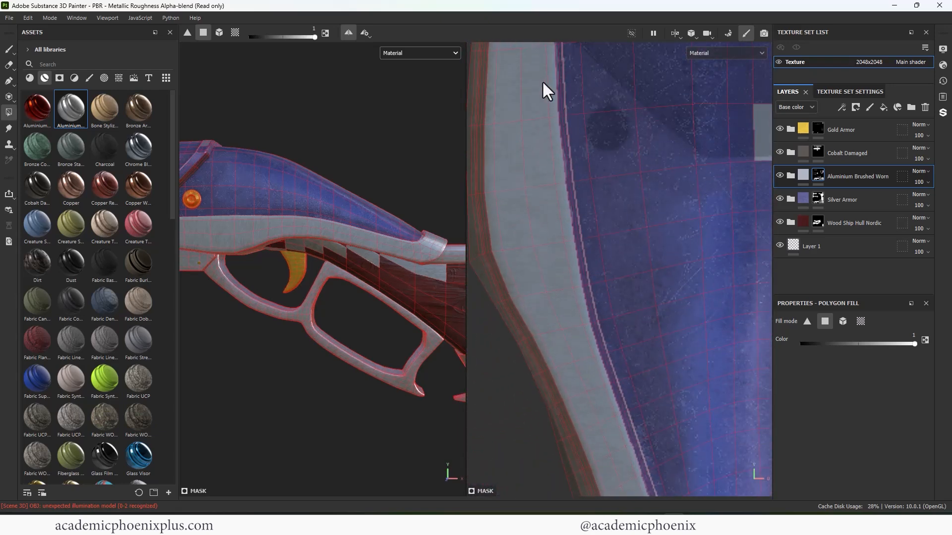
{"action": "middle_click_drag", "start_coordinate": [578, 271], "coordinate": [526, 204], "text": "alt"}
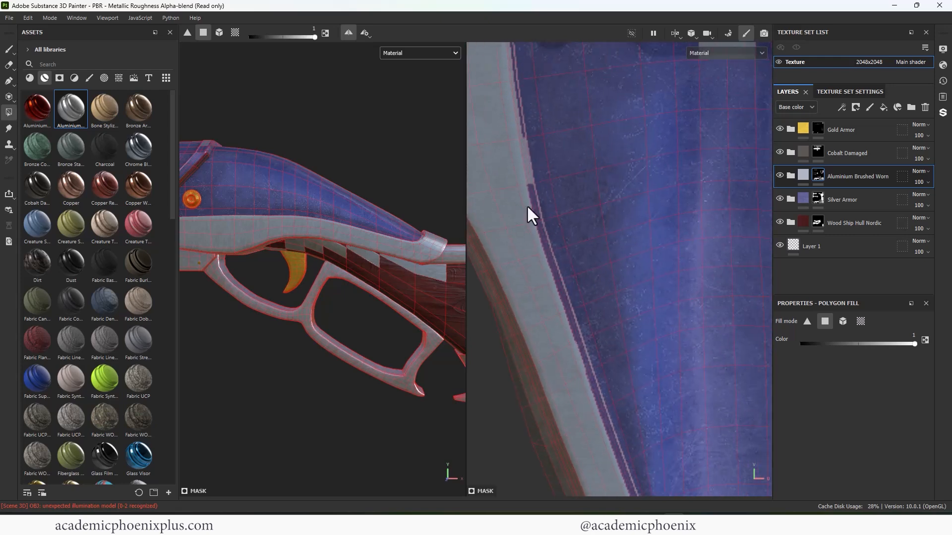
{"action": "middle_click_drag", "start_coordinate": [552, 258], "coordinate": [507, 210], "text": "alt"}
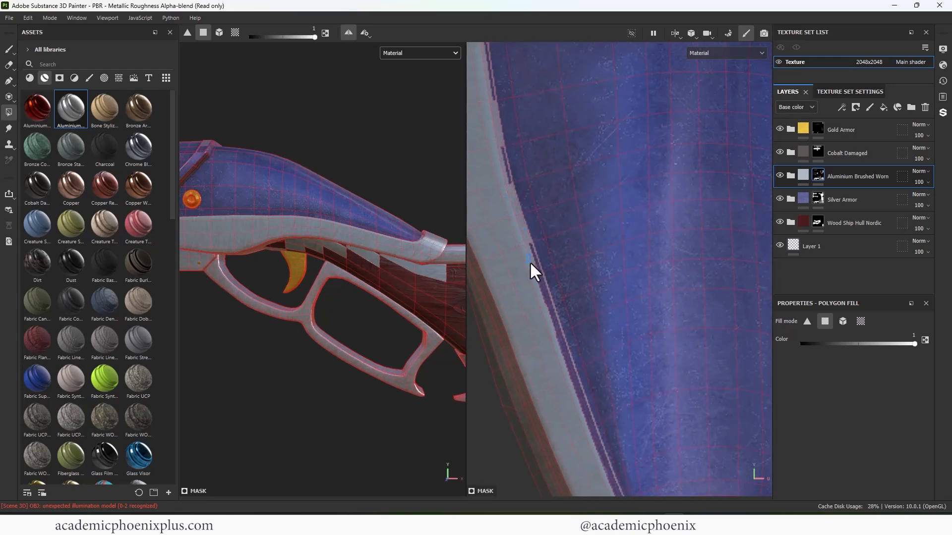
{"action": "middle_click_drag", "start_coordinate": [541, 287], "coordinate": [533, 276], "text": "alt"}
{"action": "middle_click_drag", "start_coordinate": [511, 147], "coordinate": [574, 301], "text": "alt"}
{"action": "left_click", "coordinate": [567, 316]}
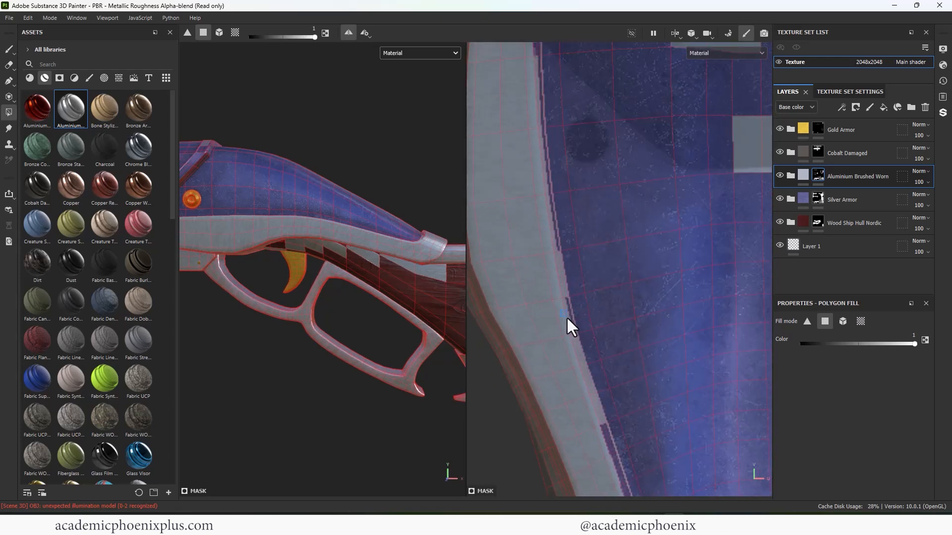
- Fill the thin bevel quads between the blue panel and the aluminium border across the receiver island's narrow tip
{"action": "left_click_drag", "start_coordinate": [401, 238], "coordinate": [176, 309], "text": "alt"}
{"action": "middle_click_drag", "start_coordinate": [552, 209], "coordinate": [491, 89], "text": "alt"}
{"action": "middle_click_drag", "start_coordinate": [629, 397], "coordinate": [594, 237], "text": "alt"}
{"action": "right_click_drag", "start_coordinate": [594, 237], "coordinate": [644, 280], "text": "alt"}
{"action": "middle_click_drag", "start_coordinate": [644, 280], "coordinate": [615, 226], "text": "alt"}
{"action": "left_click", "coordinate": [598, 329]}
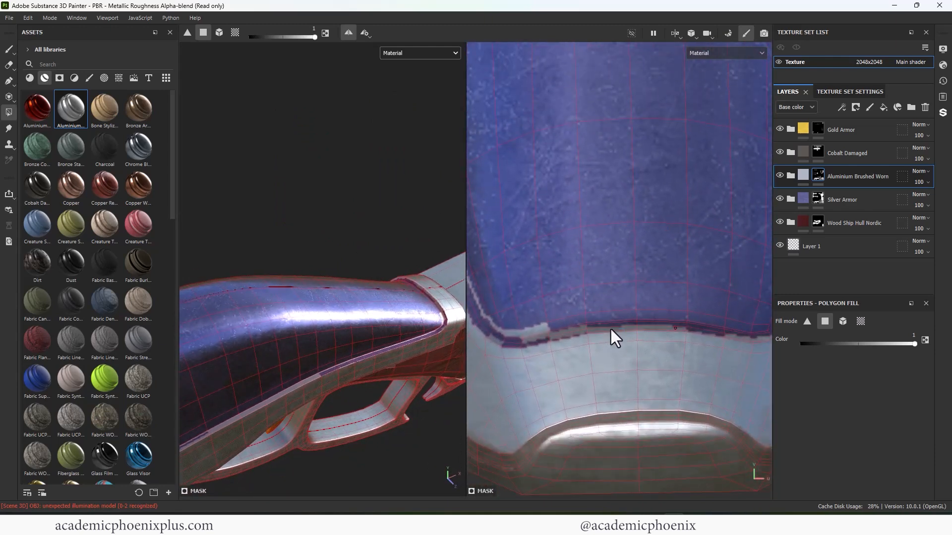
{"action": "left_click", "coordinate": [611, 329]}
{"action": "left_click", "coordinate": [694, 327]}
{"action": "middle_click_drag", "start_coordinate": [719, 324], "coordinate": [652, 303], "text": "alt"}
{"action": "middle_click_drag", "start_coordinate": [699, 323], "coordinate": [669, 329], "text": "alt"}
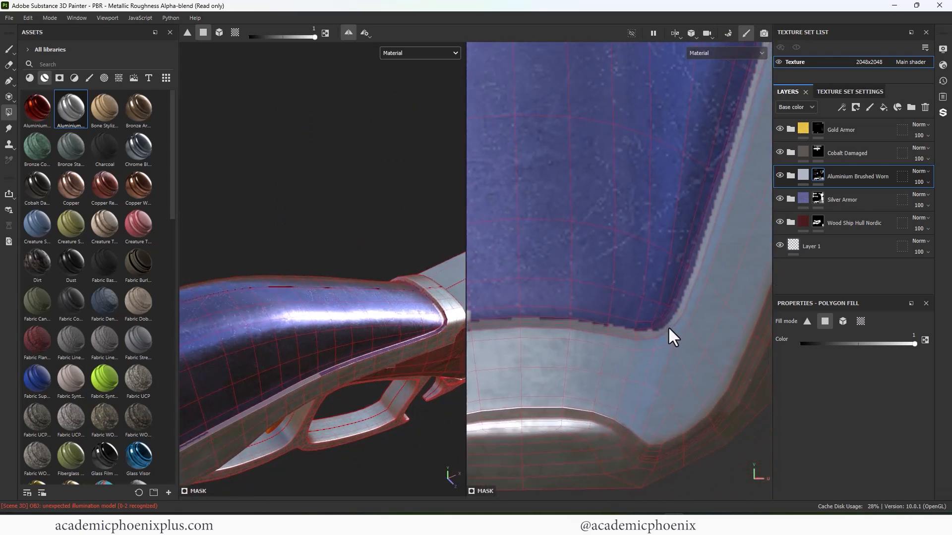
- Fill the thin bevel quads along the receiver island's right-hand border with aluminium, from the tip corner up to the wide end
{"action": "left_click_drag", "start_coordinate": [685, 242], "coordinate": [677, 232]}
{"action": "middle_click_drag", "start_coordinate": [712, 184], "coordinate": [640, 347], "text": "alt"}
{"action": "left_click_drag", "start_coordinate": [661, 278], "coordinate": [650, 264]}
{"action": "middle_click_drag", "start_coordinate": [687, 201], "coordinate": [640, 332], "text": "alt"}
{"action": "left_click_drag", "start_coordinate": [643, 320], "coordinate": [625, 299]}
{"action": "middle_click_drag", "start_coordinate": [657, 217], "coordinate": [633, 306], "text": "alt"}
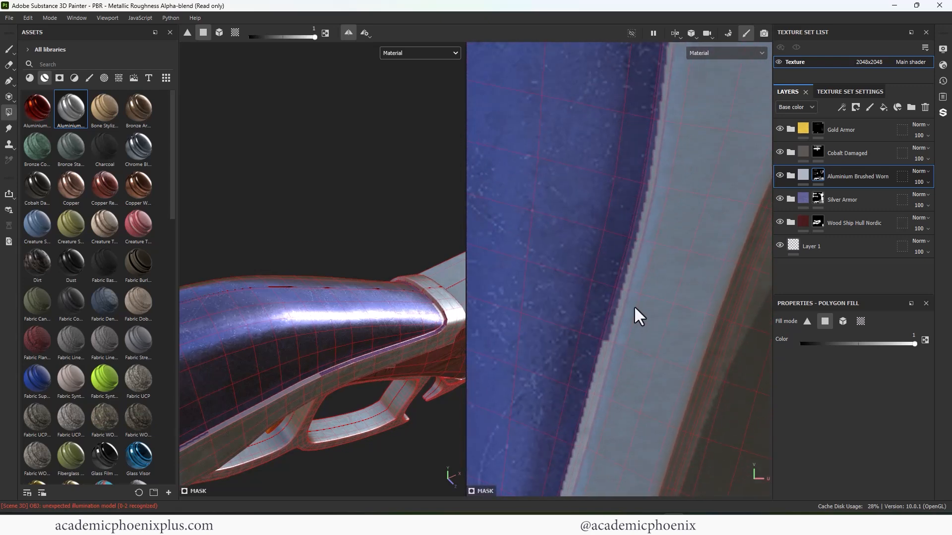
{"action": "left_click_drag", "start_coordinate": [635, 305], "coordinate": [622, 286]}
{"action": "middle_click_drag", "start_coordinate": [665, 238], "coordinate": [642, 337], "text": "alt"}
{"action": "left_click_drag", "start_coordinate": [638, 299], "coordinate": [626, 279]}
{"action": "middle_click_drag", "start_coordinate": [664, 137], "coordinate": [642, 260], "text": "alt"}
{"action": "left_click_drag", "start_coordinate": [644, 260], "coordinate": [627, 244]}
{"action": "left_click_drag", "start_coordinate": [637, 285], "coordinate": [620, 266]}
{"action": "middle_click_drag", "start_coordinate": [669, 203], "coordinate": [634, 440], "text": "alt"}
{"action": "left_click_drag", "start_coordinate": [638, 300], "coordinate": [618, 277]}
{"action": "left_click_drag", "start_coordinate": [659, 198], "coordinate": [643, 190]}
{"action": "middle_click_drag", "start_coordinate": [643, 191], "coordinate": [601, 221], "text": "alt"}
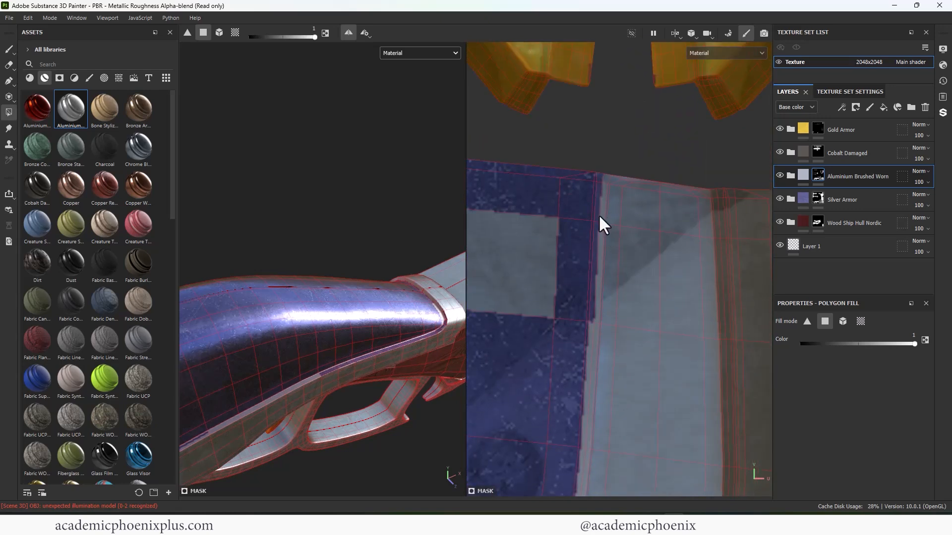
{"action": "middle_click_drag", "start_coordinate": [600, 181], "coordinate": [612, 248], "text": "alt"}
- Erase the stray aluminium quads from the wide end of the receiver's blue panel with the fill value at 0
{"action": "key", "text": "x"}
{"action": "left_click_drag", "start_coordinate": [573, 218], "coordinate": [571, 177]}
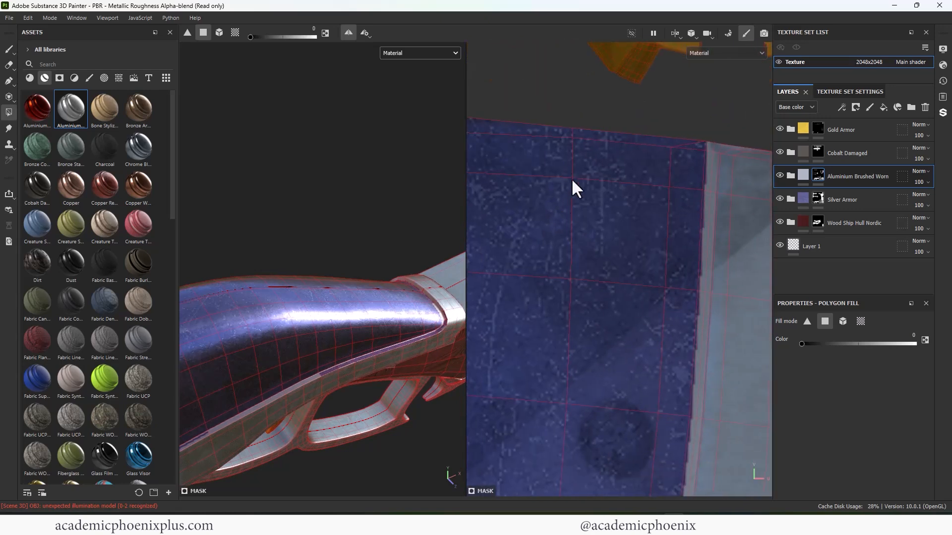
{"action": "mouse_move", "coordinate": [506, 233]}
{"action": "middle_mouse_down", "text": "alt"}
{"action": "mouse_move", "coordinate": [618, 251]}
{"action": "mouse_move", "coordinate": [758, 209]}
{"action": "middle_mouse_up", "text": "alt"}
{"action": "scroll", "coordinate": [695, 213], "scroll_direction": "down", "scroll_amount": 2}
{"action": "left_click_drag", "start_coordinate": [595, 120], "coordinate": [684, 298]}
{"action": "middle_click_drag", "start_coordinate": [505, 233], "coordinate": [692, 255], "text": "alt"}
- Fill the upper bevel quads of the receiver island's left-hand border with aluminium and clean up the overspill at its wide end
{"action": "key", "text": "x"}
{"action": "left_click_drag", "start_coordinate": [538, 111], "coordinate": [613, 202]}
{"action": "key", "text": "x"}
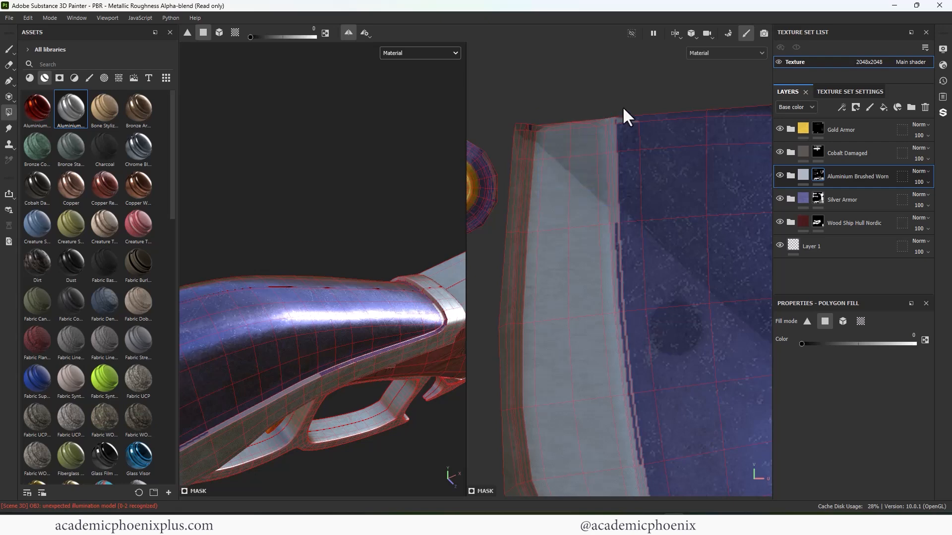
{"action": "left_click_drag", "start_coordinate": [623, 106], "coordinate": [638, 132]}
{"action": "key", "text": "x"}
{"action": "left_click_drag", "start_coordinate": [601, 217], "coordinate": [616, 290]}
{"action": "middle_click_drag", "start_coordinate": [615, 290], "coordinate": [567, 145], "text": "alt"}
{"action": "left_click_drag", "start_coordinate": [561, 182], "coordinate": [579, 215]}
{"action": "left_click_drag", "start_coordinate": [568, 272], "coordinate": [585, 302]}
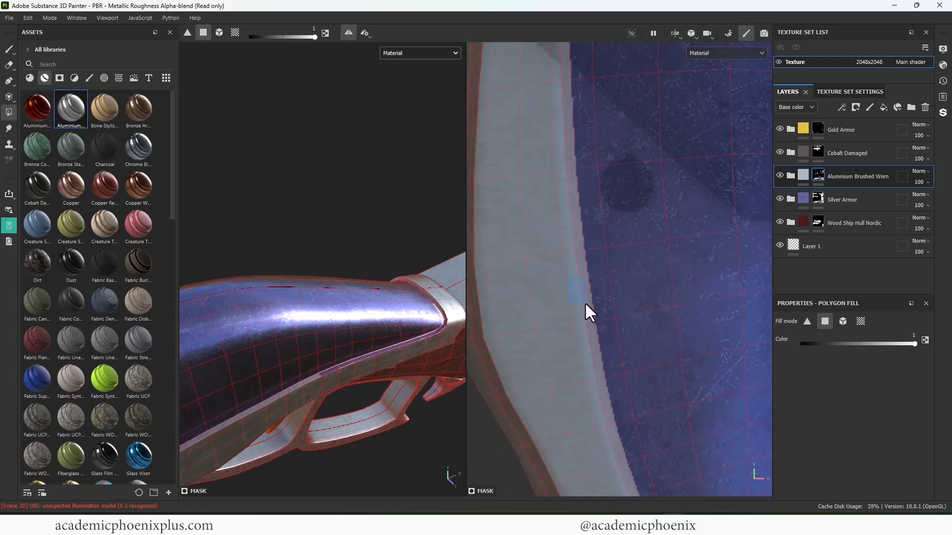
- Fill the lower bevel quads of the receiver island's left-hand border with aluminium, down around the tip corner
{"action": "scroll", "coordinate": [625, 362], "scroll_direction": "down", "scroll_amount": 2}
{"action": "middle_click_drag", "start_coordinate": [630, 370], "coordinate": [516, 95], "text": "alt"}
{"action": "left_click_drag", "start_coordinate": [507, 196], "coordinate": [530, 219]}
{"action": "left_click_drag", "start_coordinate": [527, 234], "coordinate": [542, 251]}
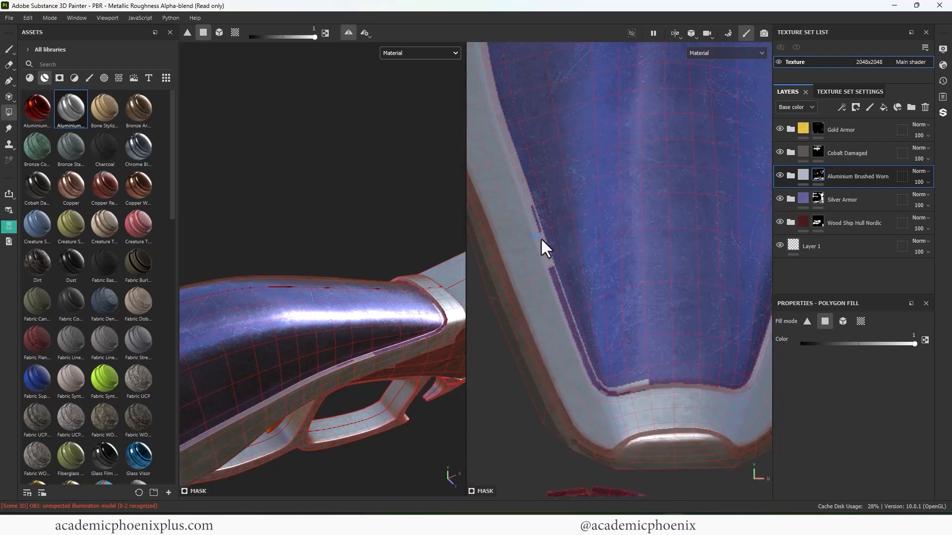
{"action": "left_click_drag", "start_coordinate": [525, 213], "coordinate": [540, 229]}
{"action": "left_click_drag", "start_coordinate": [538, 272], "coordinate": [556, 294]}
{"action": "scroll", "coordinate": [563, 357], "scroll_direction": "up", "scroll_amount": 2}
{"action": "middle_click_drag", "start_coordinate": [564, 362], "coordinate": [546, 247], "text": "alt"}
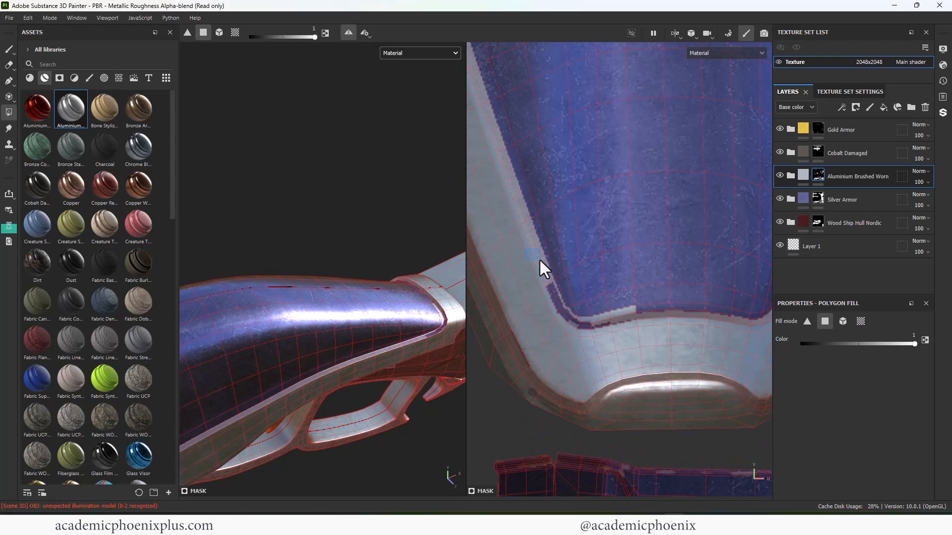
{"action": "left_click_drag", "start_coordinate": [539, 258], "coordinate": [612, 322]}
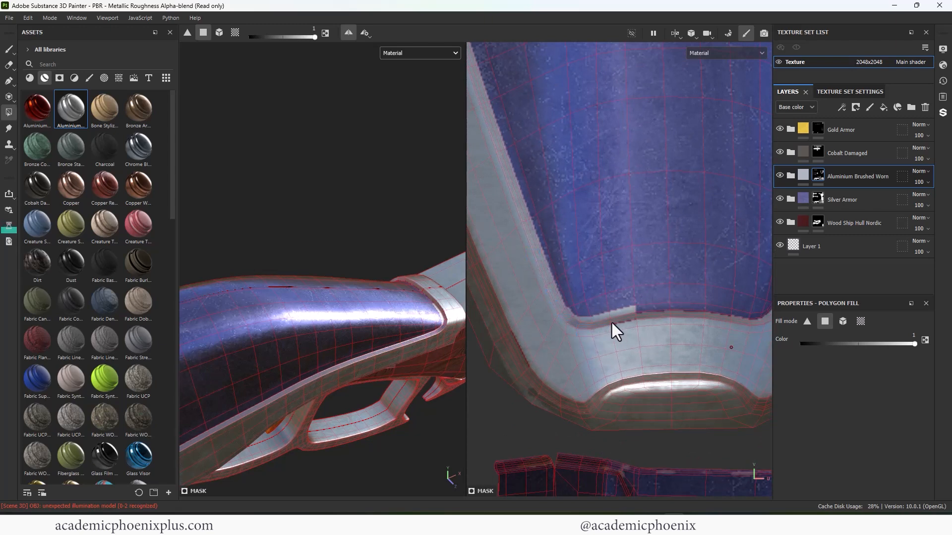
- Complete the aluminium bevel across the receiver's tip and erase the stray quads above its left corner
{"action": "middle_click_drag", "start_coordinate": [678, 321], "coordinate": [657, 328], "text": "alt"}
{"action": "key", "text": "x"}
{"action": "left_click_drag", "start_coordinate": [590, 304], "coordinate": [602, 318]}
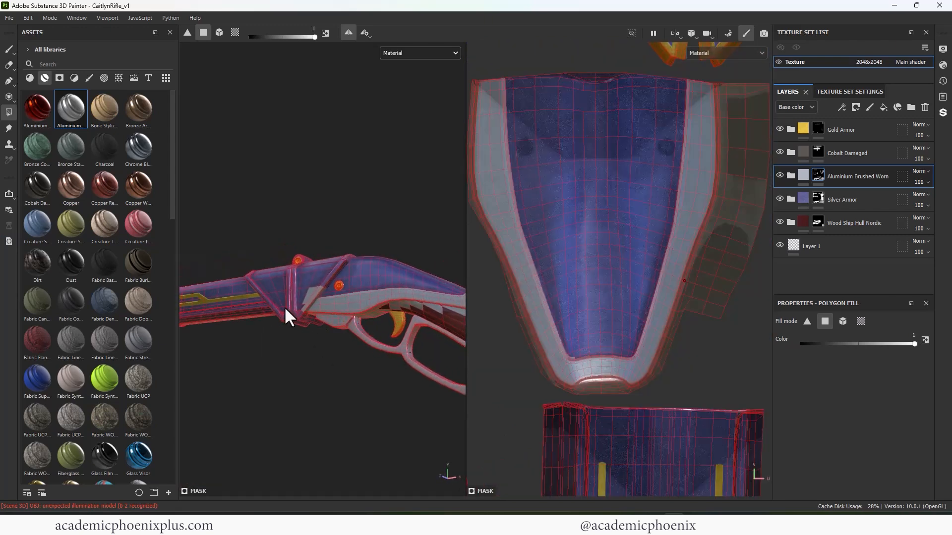
- Erase the stray aluminium patch from the blue side panel of the collar in front of the receiver
{"action": "left_click_drag", "start_coordinate": [284, 306], "coordinate": [335, 320], "text": "alt"}
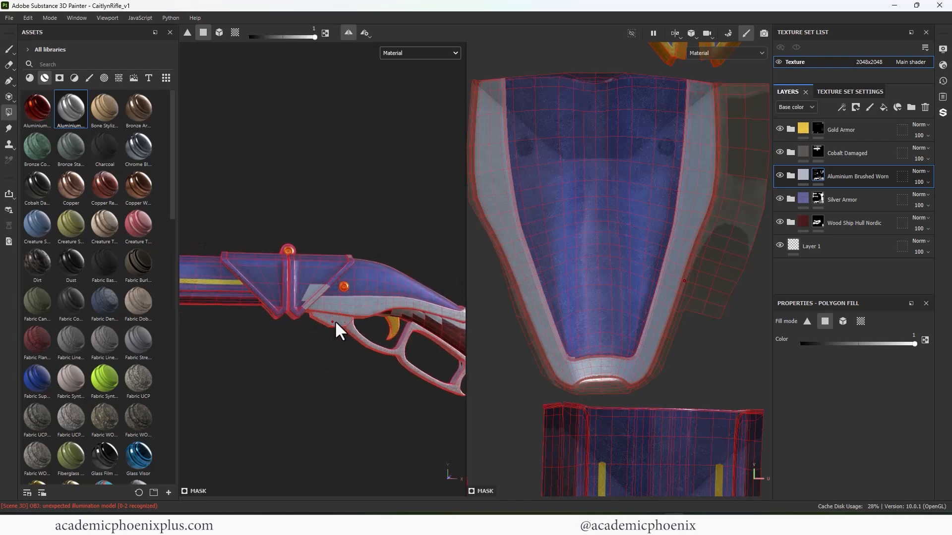
{"action": "right_click_drag", "start_coordinate": [334, 320], "coordinate": [480, 273], "text": "alt"}
{"action": "left_click_drag", "start_coordinate": [317, 319], "coordinate": [297, 332], "text": "alt"}
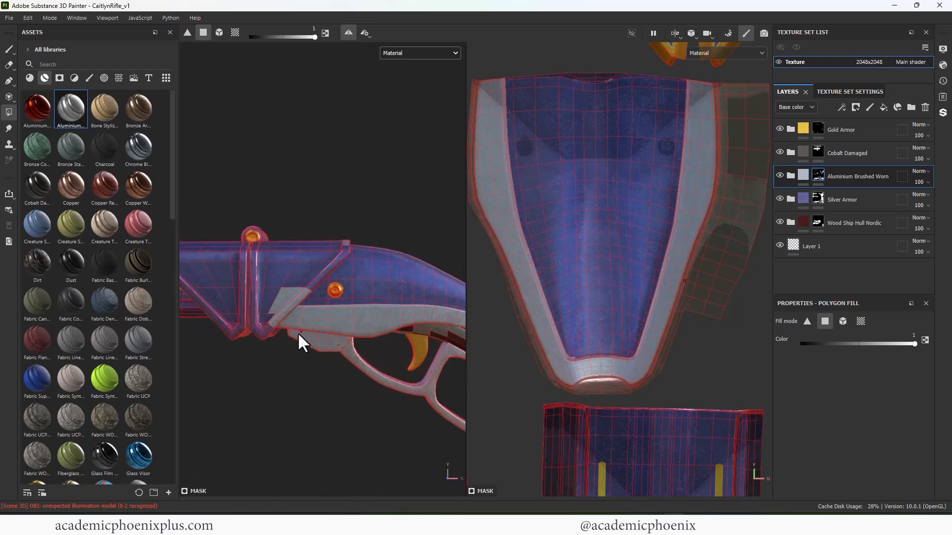
{"action": "middle_click_drag", "start_coordinate": [345, 301], "coordinate": [369, 269], "text": "alt"}
{"action": "right_click_drag", "start_coordinate": [369, 269], "coordinate": [419, 263], "text": "alt"}
{"action": "key", "text": "x"}
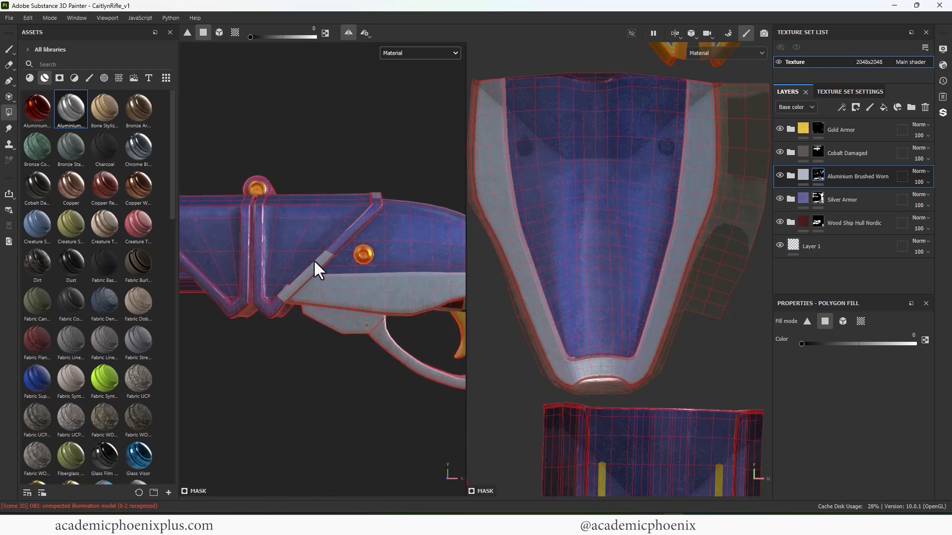
- Erase the stray aluminium quads from the wooden stock's UV islands
{"action": "right_click_drag", "start_coordinate": [665, 235], "coordinate": [587, 279], "text": "alt"}
{"action": "middle_click_drag", "start_coordinate": [587, 279], "coordinate": [620, 141], "text": "alt"}
{"action": "middle_click_drag", "start_coordinate": [474, 118], "coordinate": [558, 215], "text": "alt"}
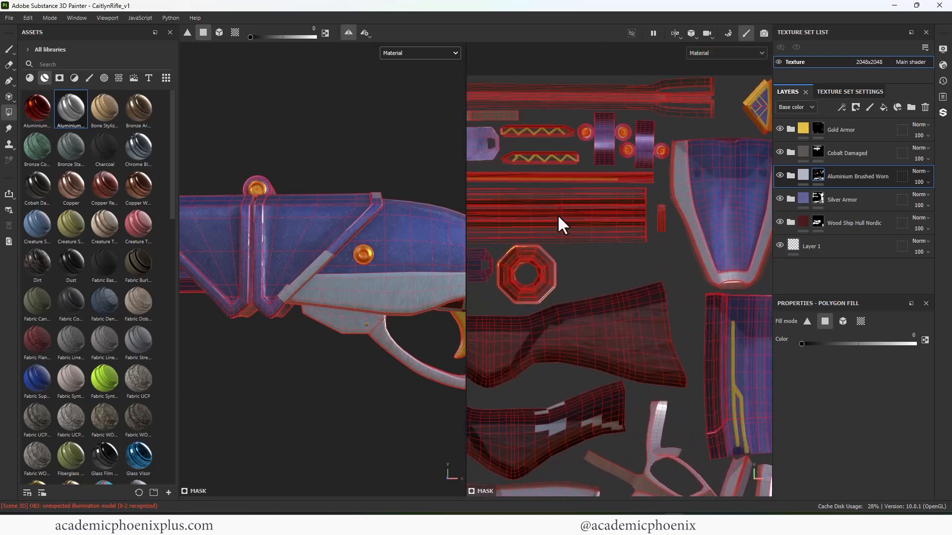
{"action": "middle_click_drag", "start_coordinate": [470, 291], "coordinate": [598, 231], "text": "alt"}
{"action": "left_click_drag", "start_coordinate": [566, 246], "coordinate": [600, 277]}
{"action": "left_click_drag", "start_coordinate": [509, 257], "coordinate": [565, 276]}
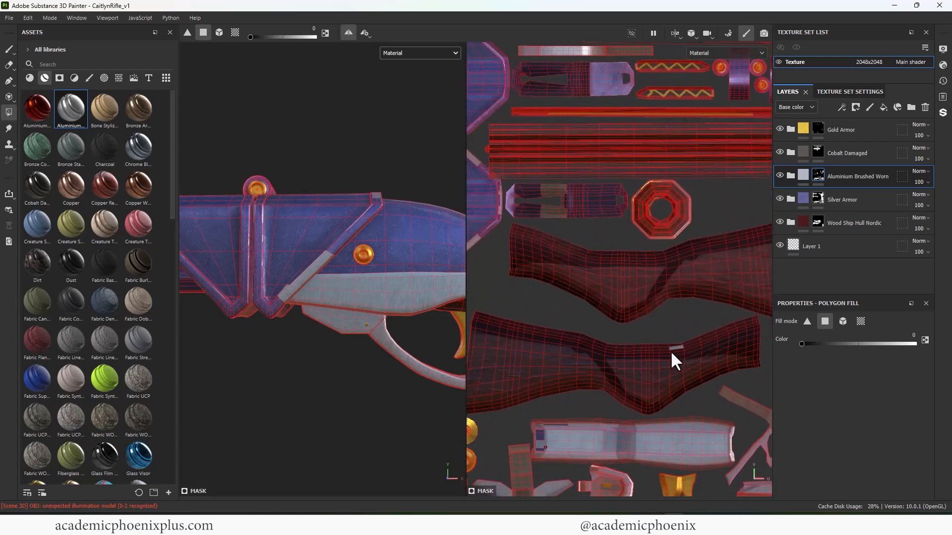
{"action": "left_click", "coordinate": [672, 350]}
- Fill the diagonal and rear edge faces of the collar's UV island with aluminium to form a continuous trim
{"action": "left_click_drag", "start_coordinate": [401, 303], "coordinate": [372, 317], "text": "alt"}
{"action": "middle_click_drag", "start_coordinate": [371, 381], "coordinate": [350, 422], "text": "alt"}
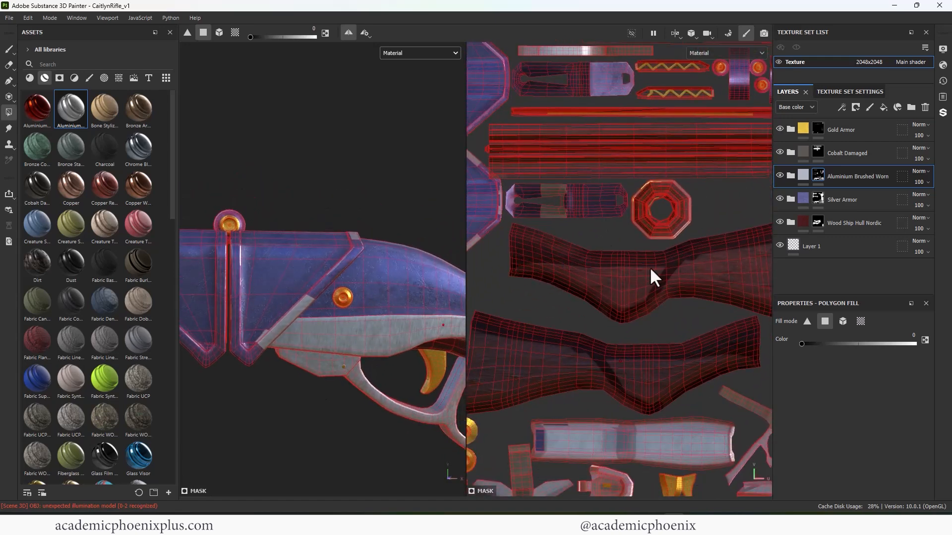
{"action": "right_click_drag", "start_coordinate": [650, 267], "coordinate": [636, 271], "text": "alt"}
{"action": "middle_click_drag", "start_coordinate": [482, 207], "coordinate": [560, 253], "text": "alt"}
{"action": "right_click_drag", "start_coordinate": [560, 253], "coordinate": [608, 308], "text": "alt"}
{"action": "middle_click_drag", "start_coordinate": [608, 309], "coordinate": [658, 244], "text": "alt"}
{"action": "left_click_drag", "start_coordinate": [653, 294], "coordinate": [614, 278]}
{"action": "key", "text": "x"}
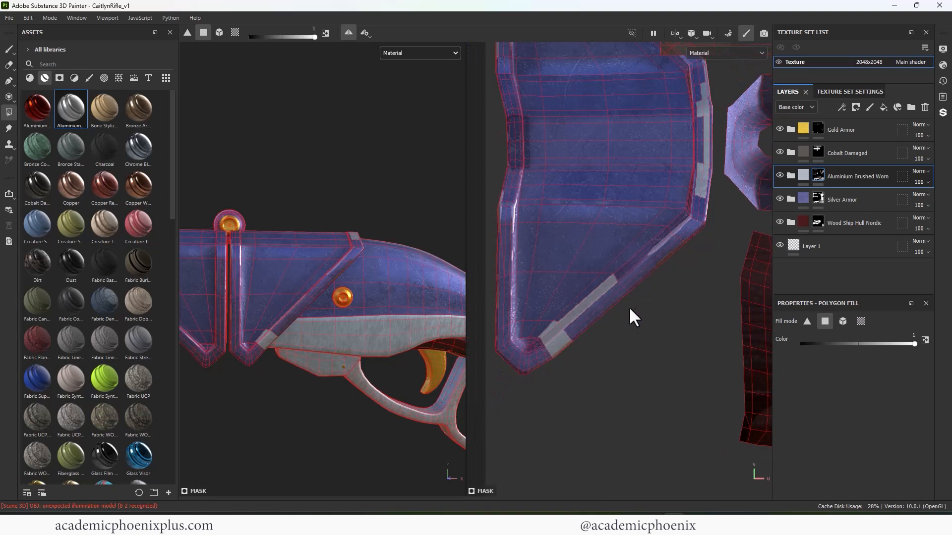
{"action": "key", "text": "ctrl+z"}
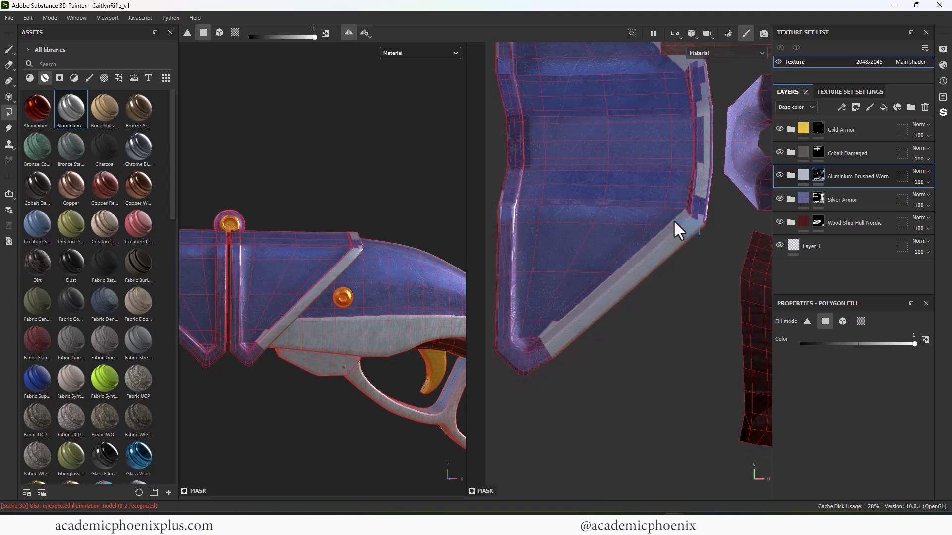
{"action": "middle_click_drag", "start_coordinate": [676, 225], "coordinate": [667, 310], "text": "alt"}
{"action": "mouse_move", "coordinate": [666, 308]}
{"action": "left_mouse_down"}
{"action": "mouse_move", "coordinate": [641, 291]}
{"action": "mouse_move", "coordinate": [648, 269]}
{"action": "left_mouse_up"}
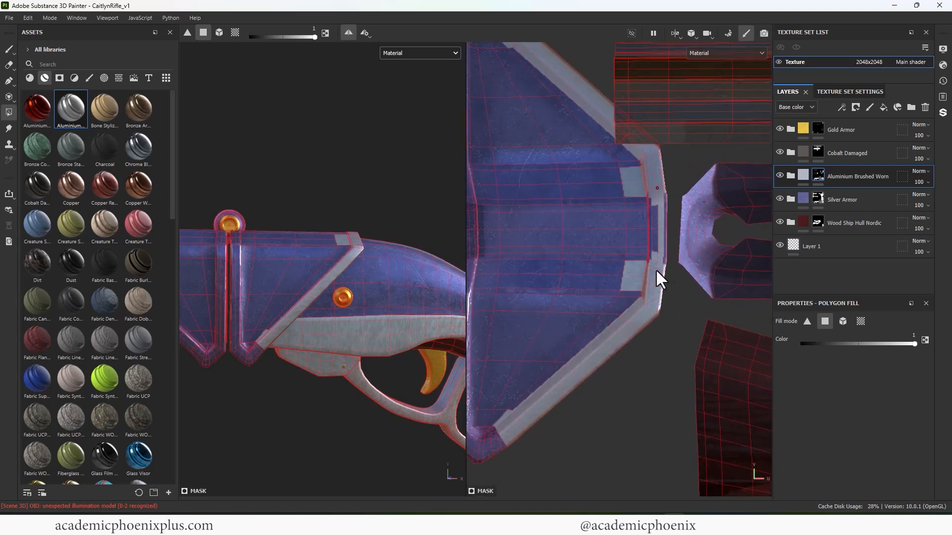
{"action": "left_click_drag", "start_coordinate": [659, 214], "coordinate": [652, 208]}
- Erase the stray aluminium quads inside the collar's rear trim and at the inner side of its lower corner
{"action": "key", "text": "x"}
{"action": "left_click", "coordinate": [630, 187]}
{"action": "middle_click_drag", "start_coordinate": [520, 436], "coordinate": [628, 350], "text": "alt"}
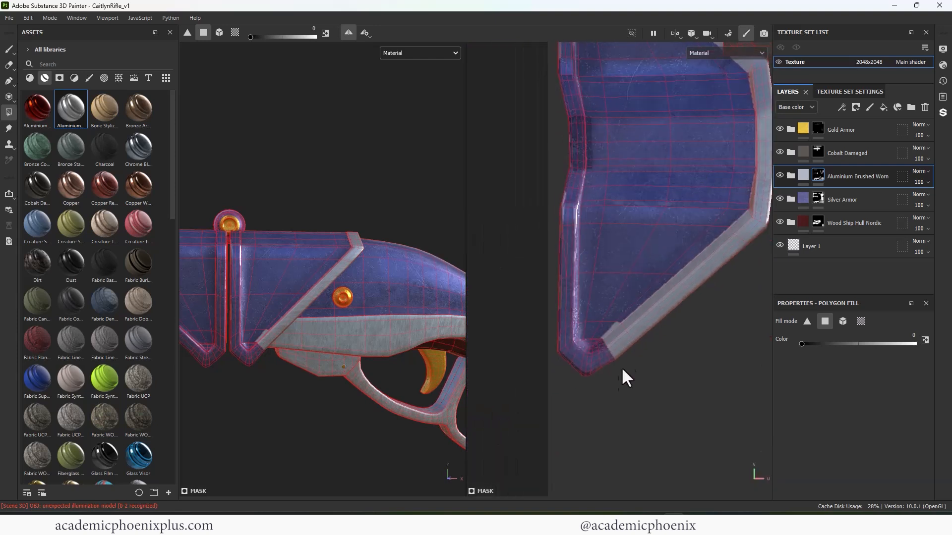
{"action": "left_click_drag", "start_coordinate": [618, 367], "coordinate": [606, 341]}
{"action": "key", "text": "x"}
- Fill the collar's pointed lower corner and the lower part of its front edge with aluminium, including the bevel quads
{"action": "key", "text": "x"}
{"action": "left_click", "coordinate": [613, 326]}
{"action": "right_click_drag", "start_coordinate": [613, 305], "coordinate": [662, 315], "text": "alt"}
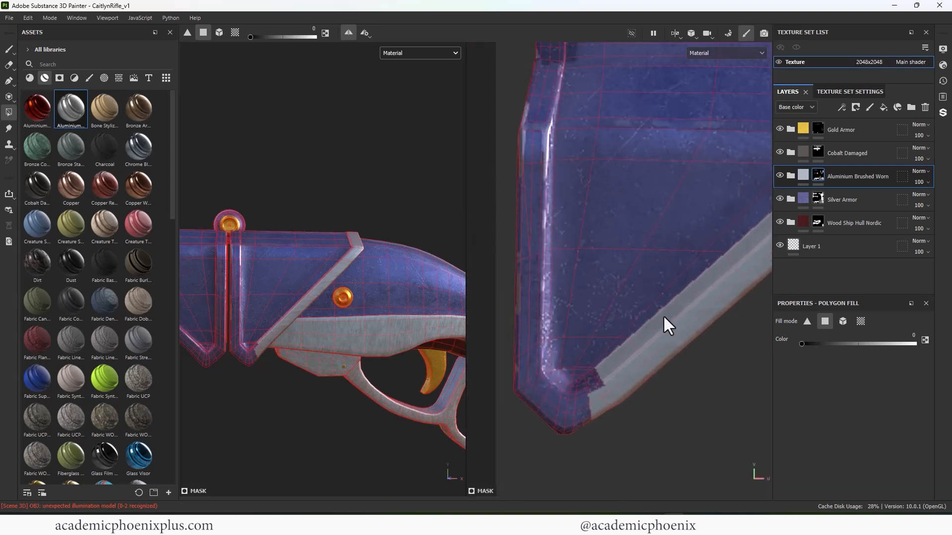
{"action": "middle_click_drag", "start_coordinate": [662, 315], "coordinate": [697, 268], "text": "alt"}
{"action": "key", "text": "x"}
{"action": "left_click_drag", "start_coordinate": [627, 342], "coordinate": [644, 385]}
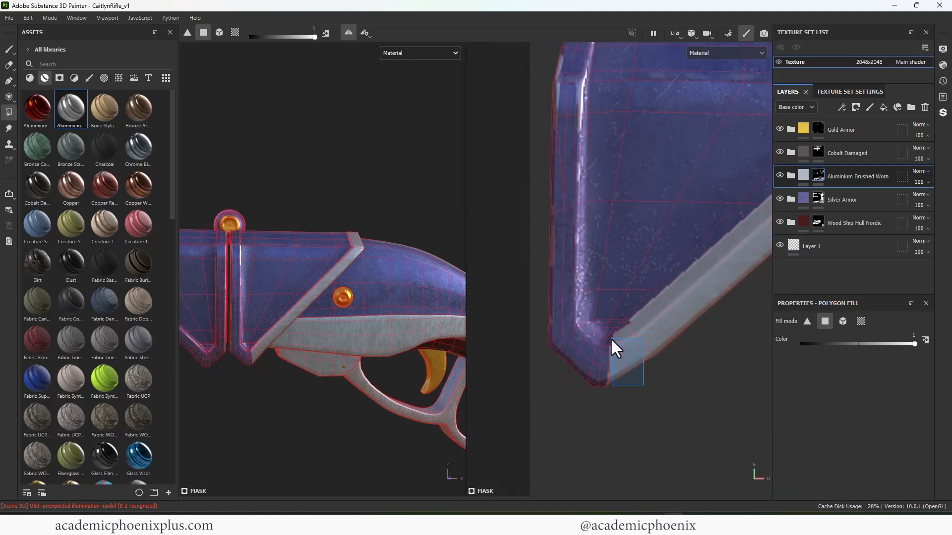
{"action": "left_click_drag", "start_coordinate": [611, 338], "coordinate": [611, 337]}
{"action": "left_click_drag", "start_coordinate": [617, 406], "coordinate": [585, 342]}
{"action": "left_click_drag", "start_coordinate": [543, 304], "coordinate": [584, 340]}
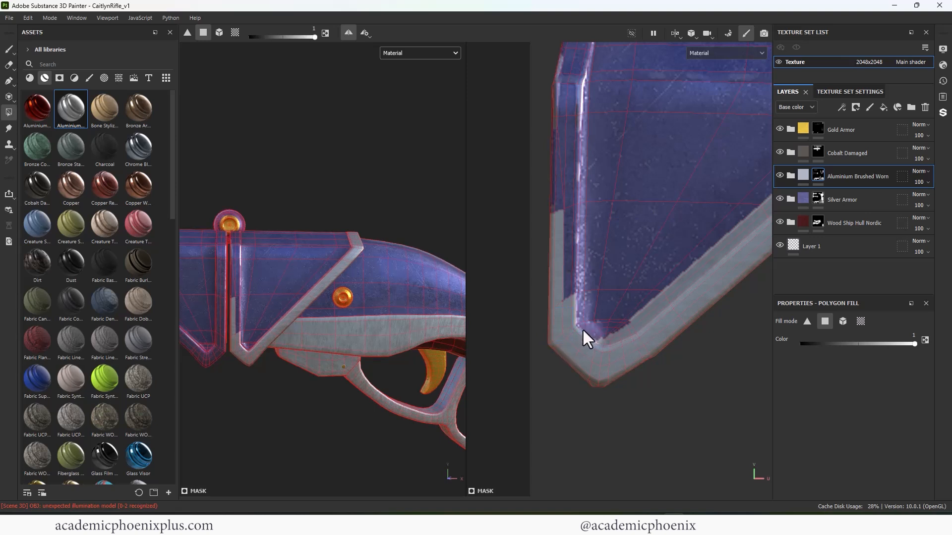
{"action": "left_click_drag", "start_coordinate": [549, 222], "coordinate": [576, 263]}
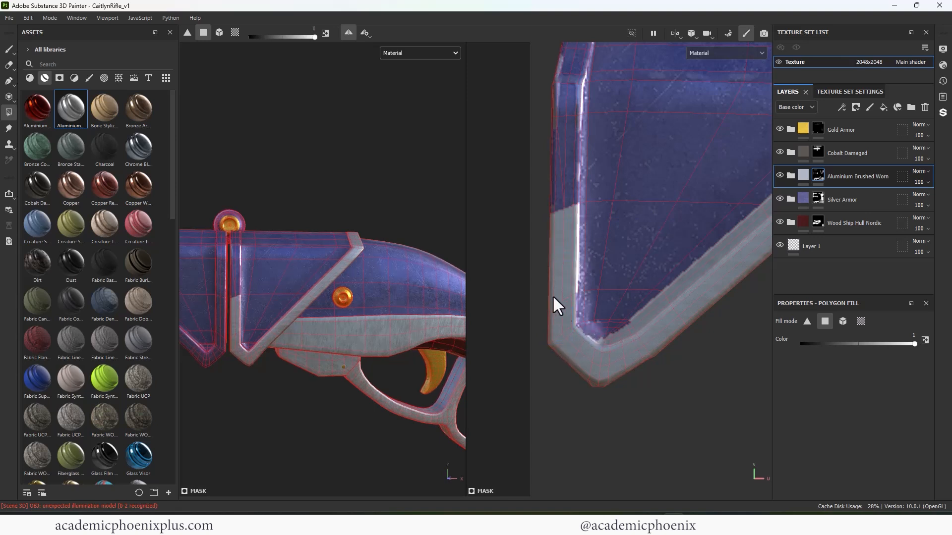
{"action": "left_click_drag", "start_coordinate": [571, 317], "coordinate": [576, 324]}
{"action": "middle_click_drag", "start_coordinate": [585, 318], "coordinate": [576, 377], "text": "alt"}
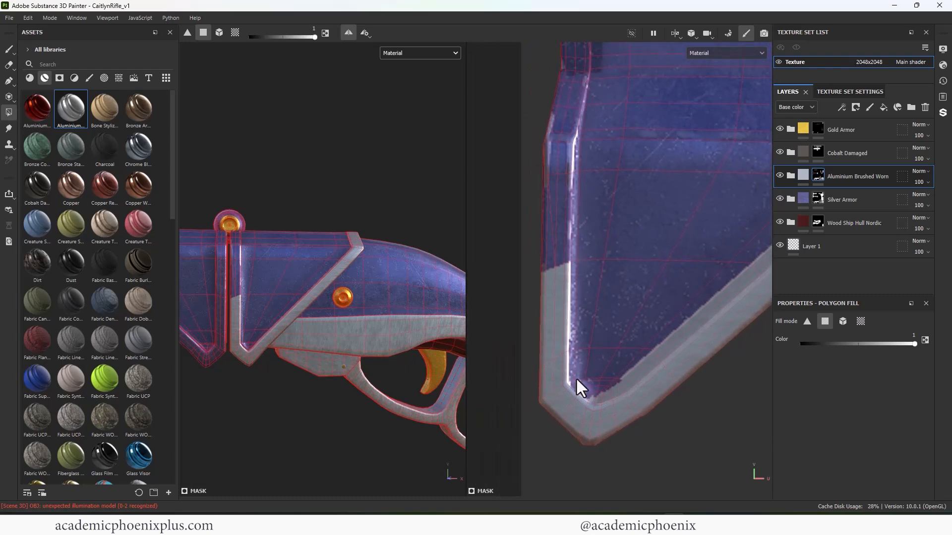
- Erase the stray aluminium quads along the inner side of the collar's lower diagonal trim
{"action": "middle_click_drag", "start_coordinate": [291, 345], "coordinate": [333, 292], "text": "alt"}
{"action": "right_click_drag", "start_coordinate": [332, 292], "coordinate": [388, 371], "text": "alt"}
{"action": "left_click_drag", "start_coordinate": [388, 370], "coordinate": [328, 415], "text": "alt"}
{"action": "key", "text": "x"}
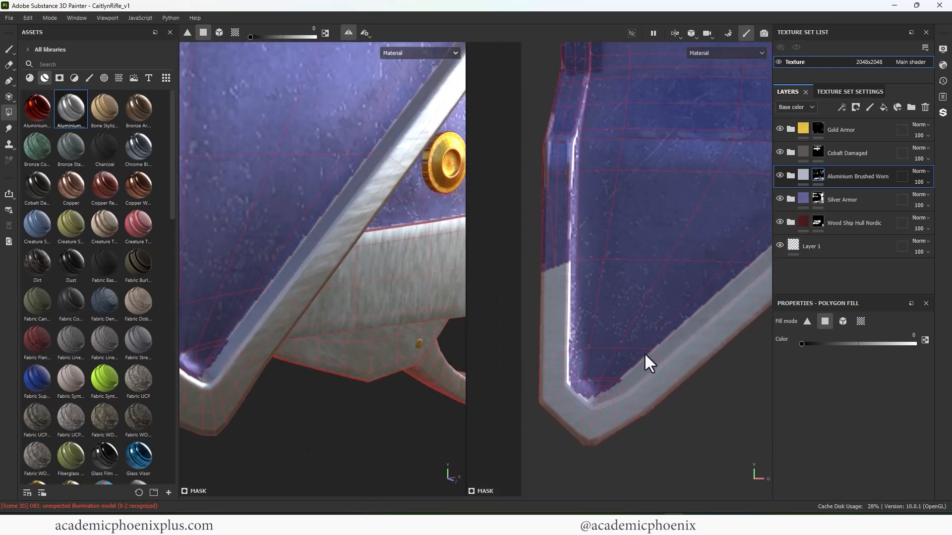
{"action": "left_click_drag", "start_coordinate": [643, 357], "coordinate": [644, 358]}
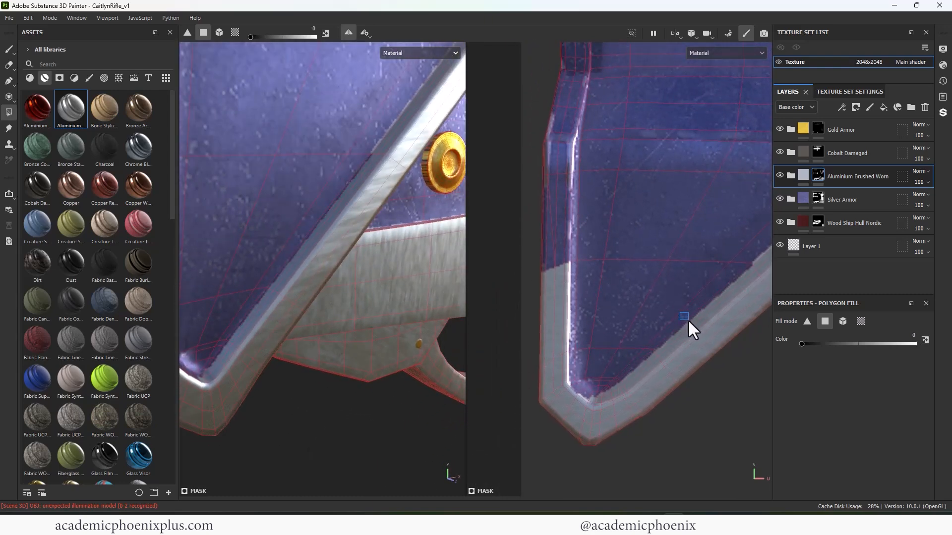
{"action": "scroll", "coordinate": [686, 311], "scroll_direction": "up", "scroll_amount": 5}
{"action": "scroll", "coordinate": [719, 263], "scroll_direction": "down", "scroll_amount": 5}
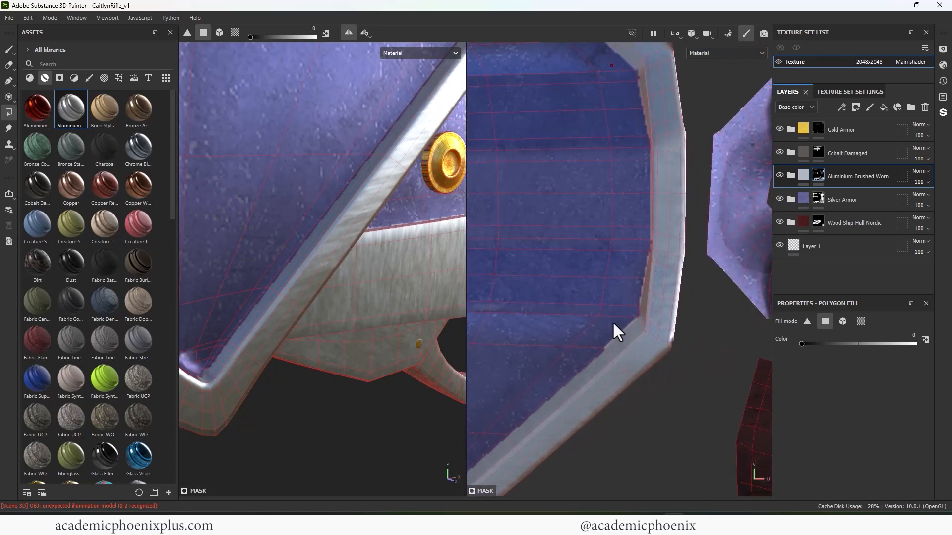
- Extend the aluminium trim up the front edge of the collar's UV island
{"action": "scroll", "coordinate": [641, 290], "scroll_direction": "up", "scroll_amount": 3}
{"action": "middle_click_drag", "start_coordinate": [672, 325], "coordinate": [584, 328], "text": "alt"}
{"action": "key", "text": "x"}
{"action": "left_click_drag", "start_coordinate": [543, 180], "coordinate": [582, 219]}
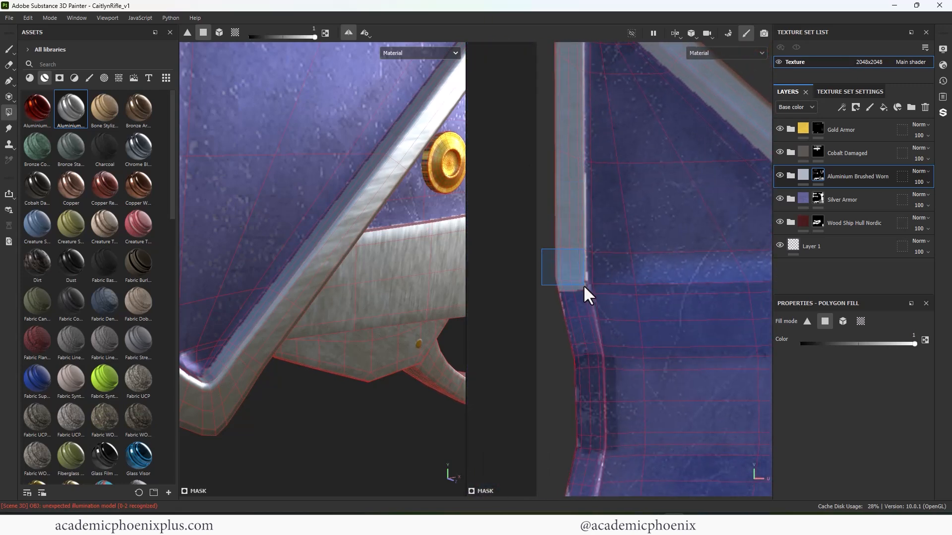
{"action": "left_click_drag", "start_coordinate": [583, 285], "coordinate": [583, 285]}
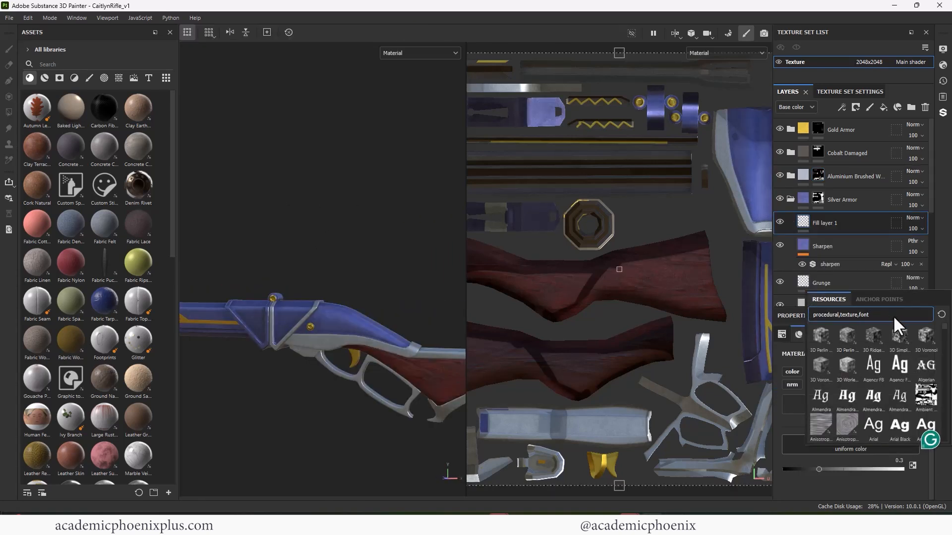
- Search the resources for "noise", assign a noise texture to the Silver Armor folder's new fill layer and enter 8 for its setting
{"action": "mouse_move", "coordinate": [893, 312]}
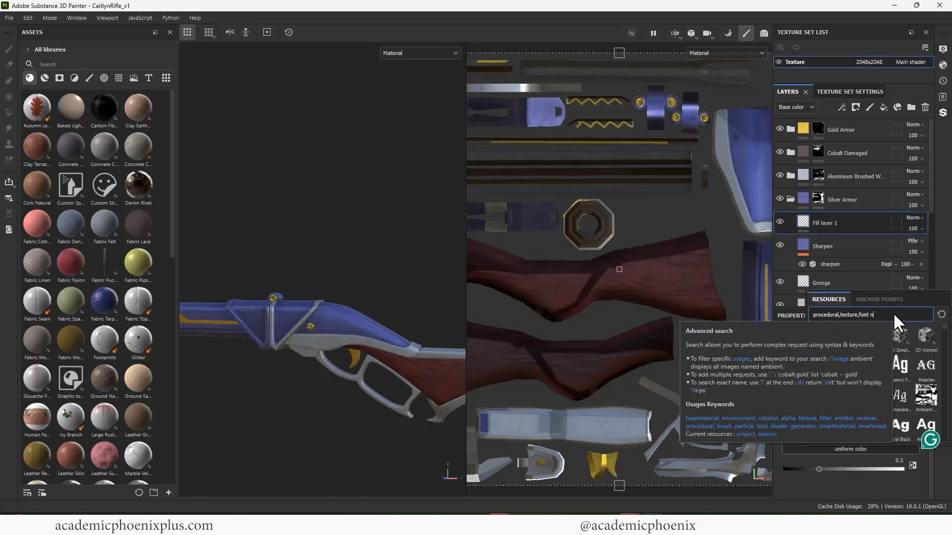
{"action": "type", "text": "oise"}
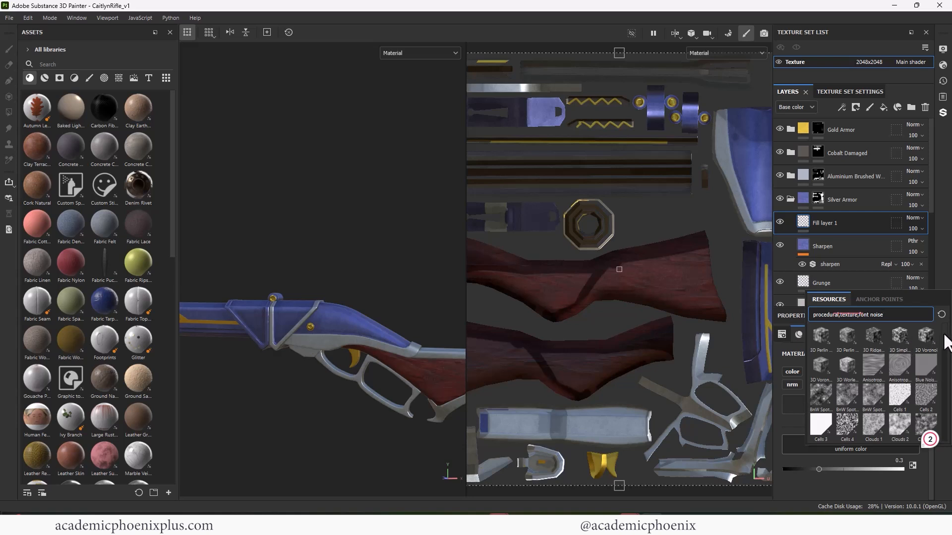
{"action": "left_click_drag", "start_coordinate": [945, 335], "coordinate": [940, 418]}
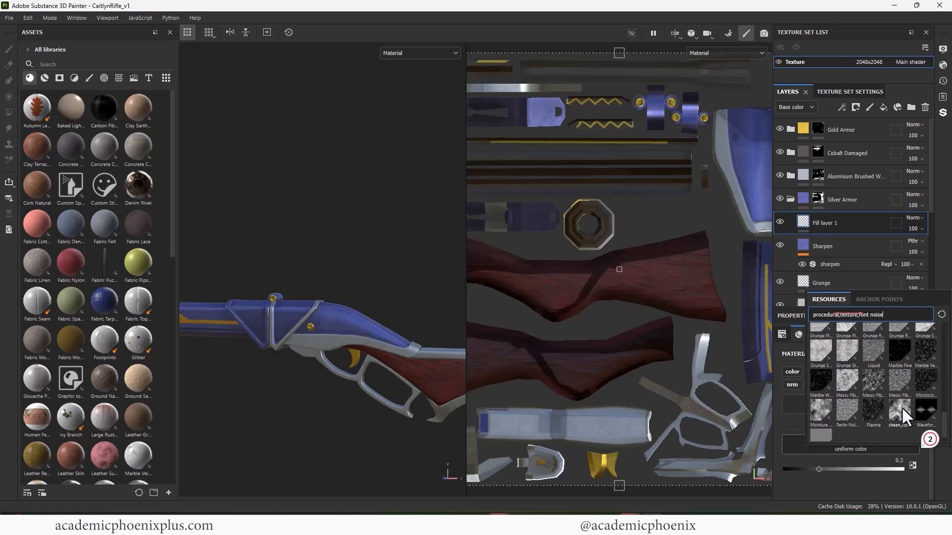
{"action": "mouse_move", "coordinate": [357, 410]}
{"action": "left_mouse_down", "text": "alt"}
{"action": "mouse_move", "coordinate": [341, 369]}
{"action": "mouse_move", "coordinate": [429, 403]}
{"action": "mouse_move", "coordinate": [243, 425]}
{"action": "mouse_move", "coordinate": [308, 393]}
{"action": "mouse_move", "coordinate": [352, 392]}
{"action": "left_mouse_up", "text": "alt"}
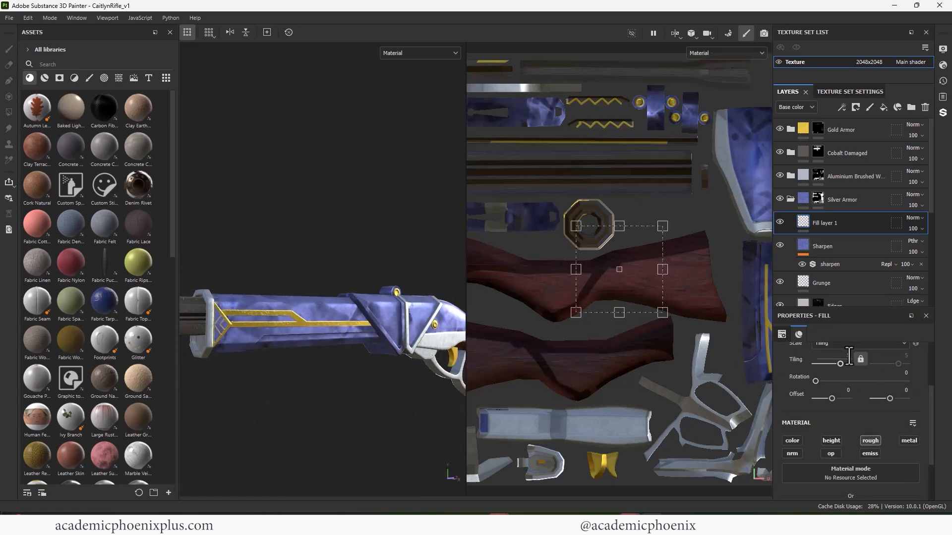
{"action": "left_click", "coordinate": [849, 356]}
{"action": "type", "text": "8"}
{"action": "key", "text": "Return"}
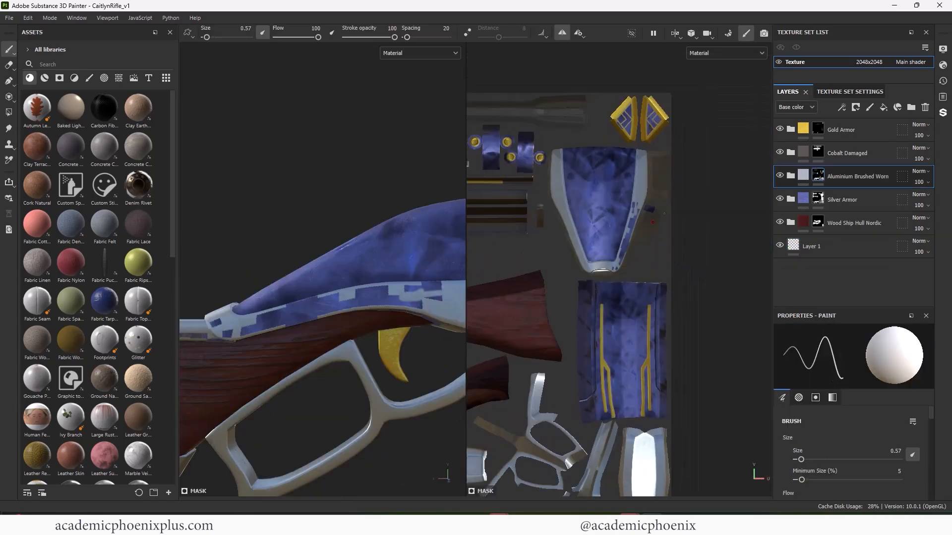
- Polygon-fill the checkered gaps in the receiver's lower trim with aluminium
{"action": "left_click", "coordinate": [9, 112]}
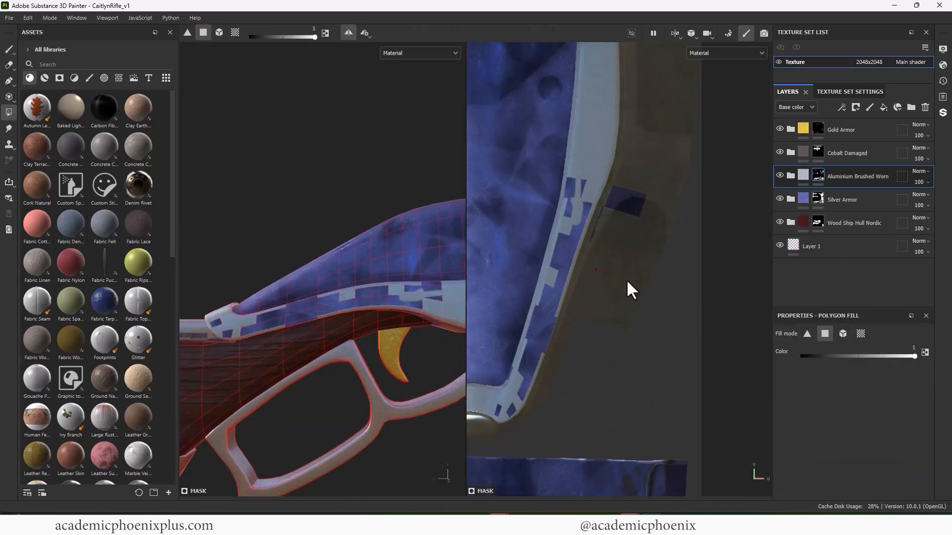
{"action": "mouse_move", "coordinate": [626, 279]}
{"action": "left_mouse_down"}
{"action": "mouse_move", "coordinate": [567, 191]}
{"action": "mouse_move", "coordinate": [565, 329]}
{"action": "mouse_move", "coordinate": [553, 355]}
{"action": "mouse_move", "coordinate": [495, 405]}
{"action": "mouse_move", "coordinate": [512, 414]}
{"action": "left_mouse_up"}
{"action": "middle_click_drag", "start_coordinate": [312, 281], "coordinate": [145, 341], "text": "alt"}
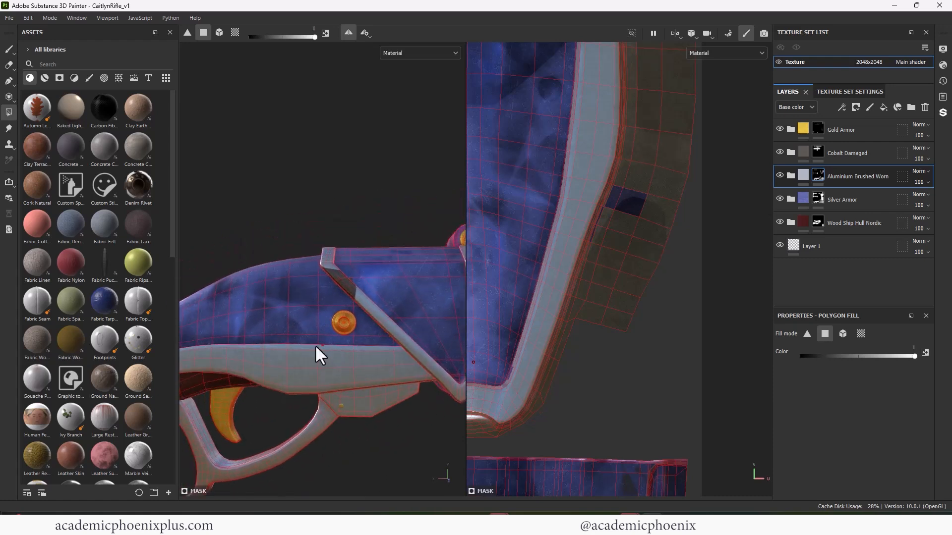
- Try to fill the dark section of the collar's diagonal trim with aluminium directly on the model
{"action": "right_click_drag", "start_coordinate": [316, 347], "coordinate": [356, 276], "text": "alt"}
{"action": "left_click", "coordinate": [349, 280]}
{"action": "key", "text": "ctrl+z"}
- Try to fill the barrel island's corner quads that overlap the collar's diagonal trim with aluminium in the UV view
{"action": "middle_click_drag", "start_coordinate": [501, 189], "coordinate": [640, 327], "text": "alt"}
{"action": "right_click_drag", "start_coordinate": [615, 298], "coordinate": [551, 270], "text": "alt"}
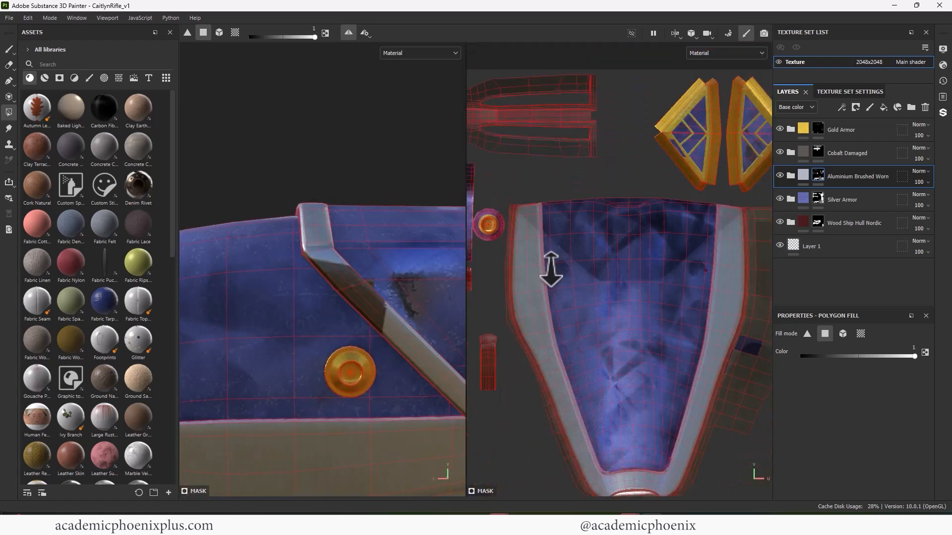
{"action": "middle_click_drag", "start_coordinate": [551, 270], "coordinate": [719, 282], "text": "alt"}
{"action": "middle_click_drag", "start_coordinate": [520, 321], "coordinate": [679, 180], "text": "alt"}
{"action": "right_click_drag", "start_coordinate": [594, 201], "coordinate": [558, 311], "text": "alt"}
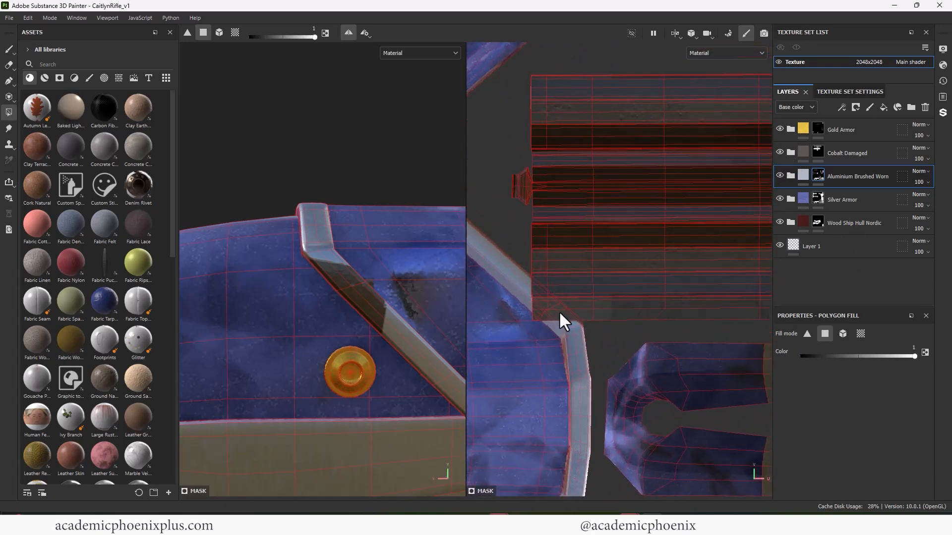
{"action": "middle_click_drag", "start_coordinate": [567, 302], "coordinate": [714, 66], "text": "alt"}
{"action": "right_click_drag", "start_coordinate": [704, 233], "coordinate": [667, 199], "text": "alt"}
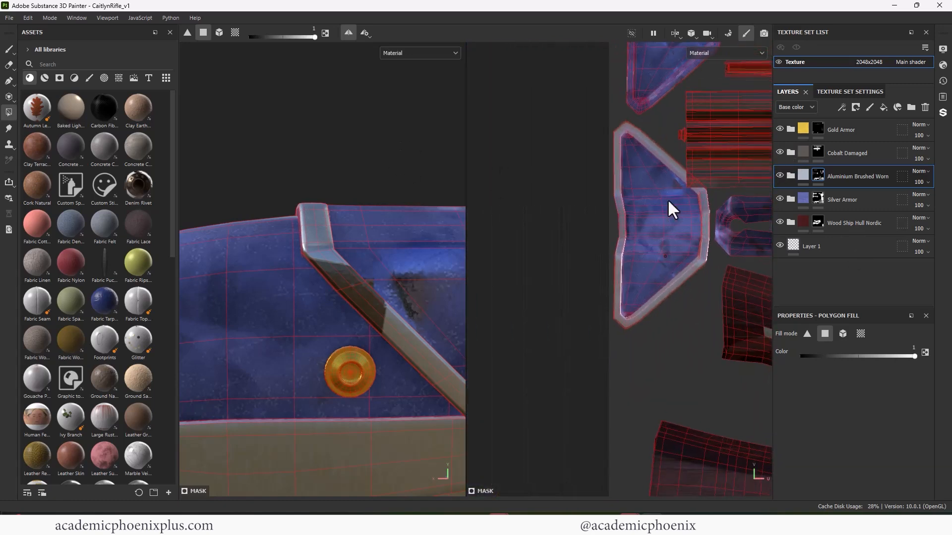
{"action": "middle_click_drag", "start_coordinate": [668, 203], "coordinate": [614, 365], "text": "alt"}
{"action": "right_click_drag", "start_coordinate": [669, 382], "coordinate": [789, 298], "text": "alt"}
{"action": "middle_click_drag", "start_coordinate": [590, 247], "coordinate": [571, 268], "text": "alt"}
{"action": "left_click_drag", "start_coordinate": [546, 251], "coordinate": [572, 275]}
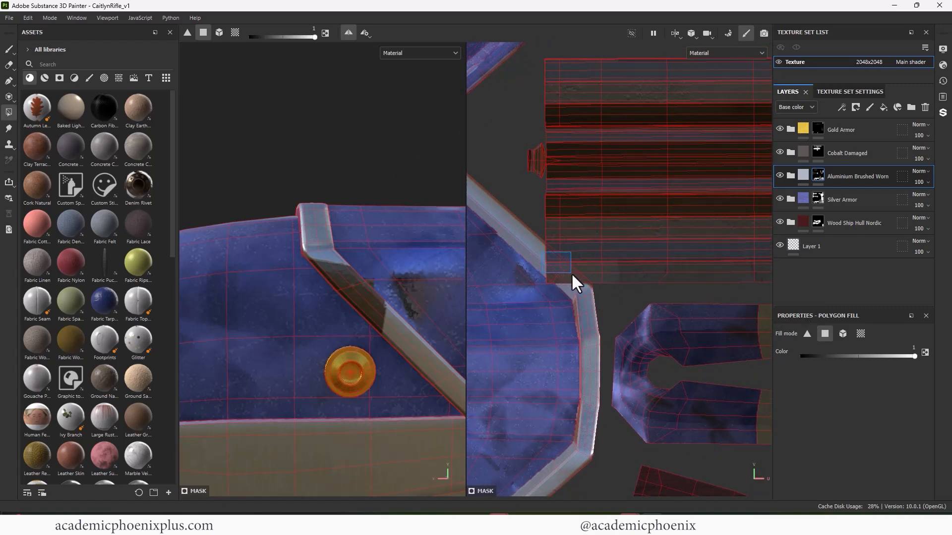
{"action": "key", "text": "ctrl+z"}
{"action": "right_click_drag", "start_coordinate": [552, 270], "coordinate": [645, 306], "text": "alt"}
- Hide the Cobalt Damaged layer, fill the overlapping corner quads with aluminium and show the layer again
{"action": "left_click", "coordinate": [779, 152]}
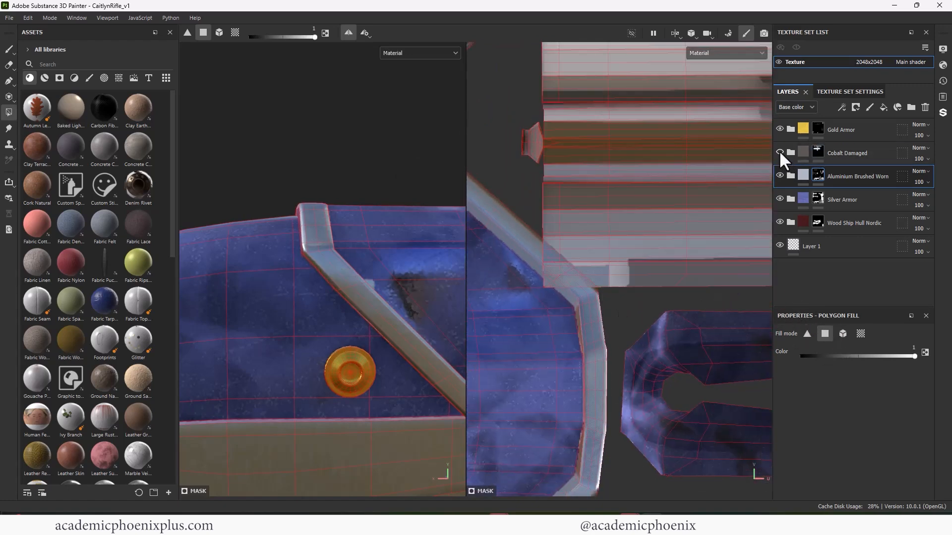
{"action": "left_click_drag", "start_coordinate": [559, 262], "coordinate": [586, 283]}
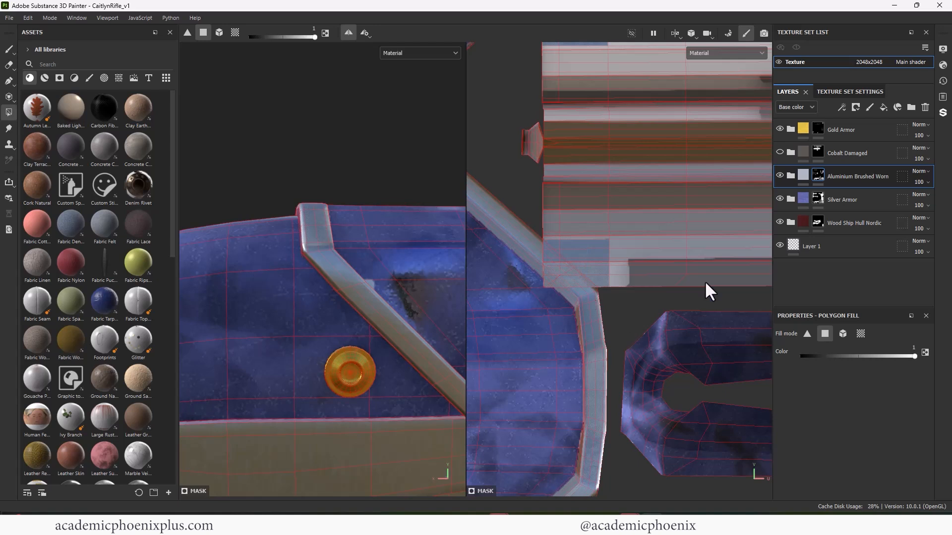
{"action": "left_click", "coordinate": [778, 151]}
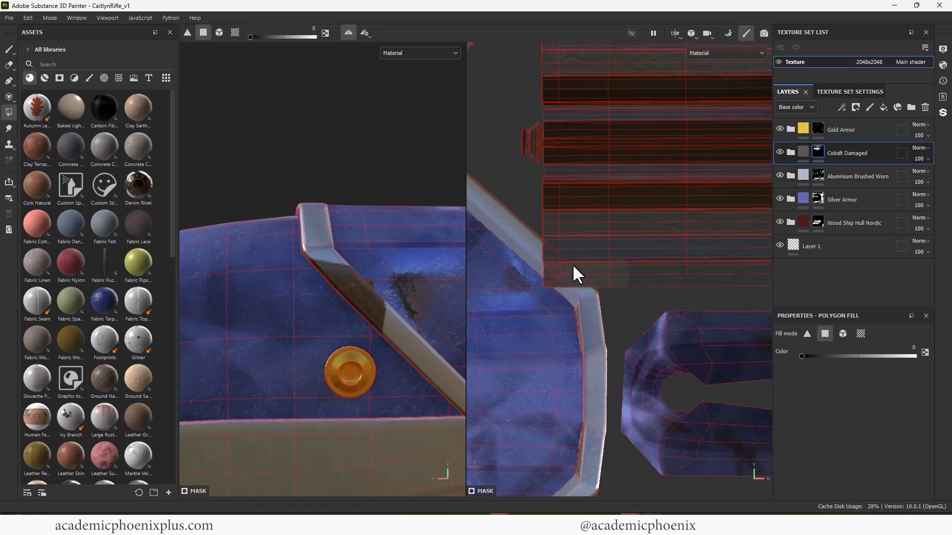
- Erase Cobalt Damaged from the barrel island's corner quads overlapping the collar trim, refilling the quads just above them
{"action": "left_click_drag", "start_coordinate": [545, 255], "coordinate": [560, 275]}
{"action": "key", "text": "x"}
{"action": "left_click_drag", "start_coordinate": [594, 239], "coordinate": [608, 261]}
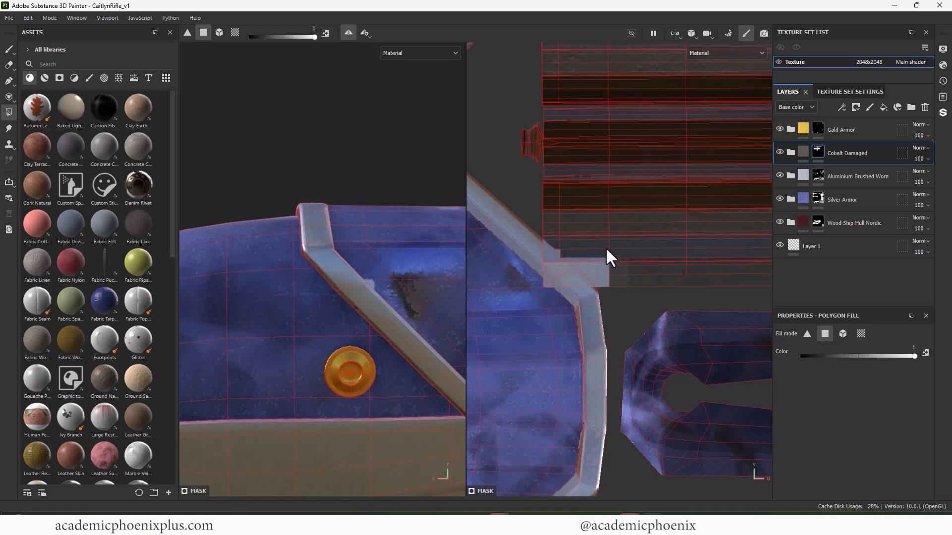
- Examine the collar's trim and the barrel's muzzle end from several sides for the effect of the overlapping UV quads
{"action": "left_click", "coordinate": [816, 172]}
{"action": "left_click", "coordinate": [541, 285]}
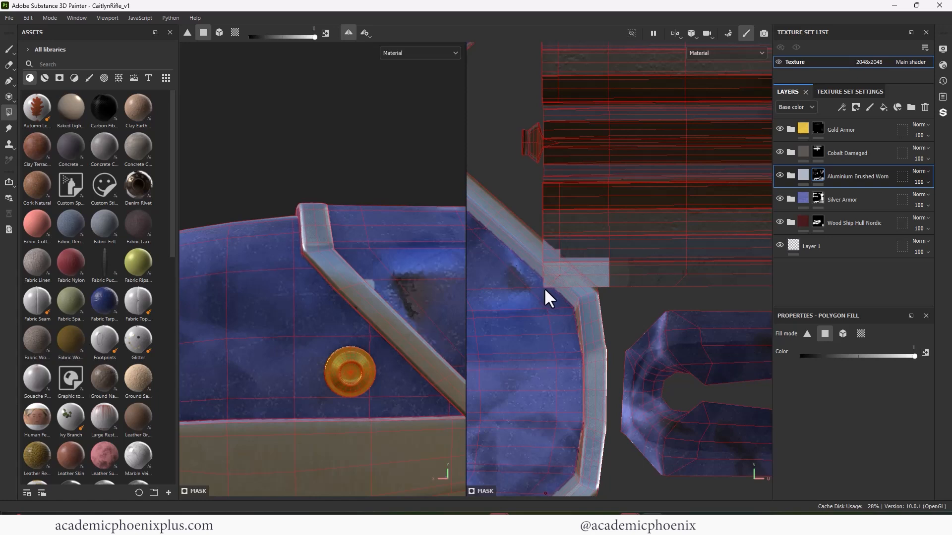
{"action": "key", "text": "x"}
{"action": "scroll", "coordinate": [543, 288], "scroll_direction": "up", "scroll_amount": 3}
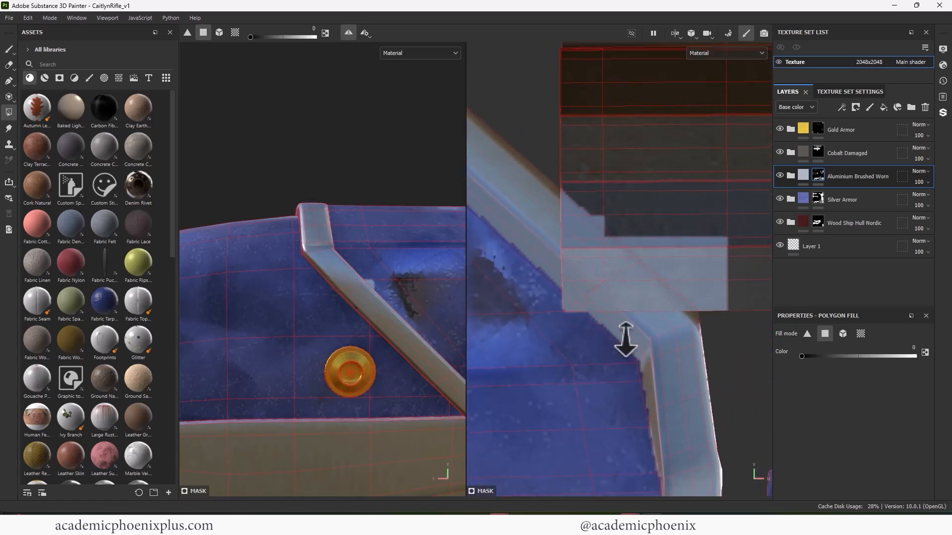
{"action": "right_click_drag", "start_coordinate": [625, 340], "coordinate": [503, 260], "text": "alt"}
{"action": "left_click_drag", "start_coordinate": [367, 288], "coordinate": [309, 302], "text": "alt"}
{"action": "right_click_drag", "start_coordinate": [309, 303], "coordinate": [169, 314], "text": "alt"}
{"action": "left_click_drag", "start_coordinate": [422, 280], "coordinate": [259, 242], "text": "alt"}
{"action": "middle_click_drag", "start_coordinate": [402, 355], "coordinate": [192, 280], "text": "alt"}
{"action": "left_click_drag", "start_coordinate": [234, 273], "coordinate": [227, 328], "text": "alt"}
{"action": "middle_click_drag", "start_coordinate": [231, 326], "coordinate": [562, 212], "text": "alt"}
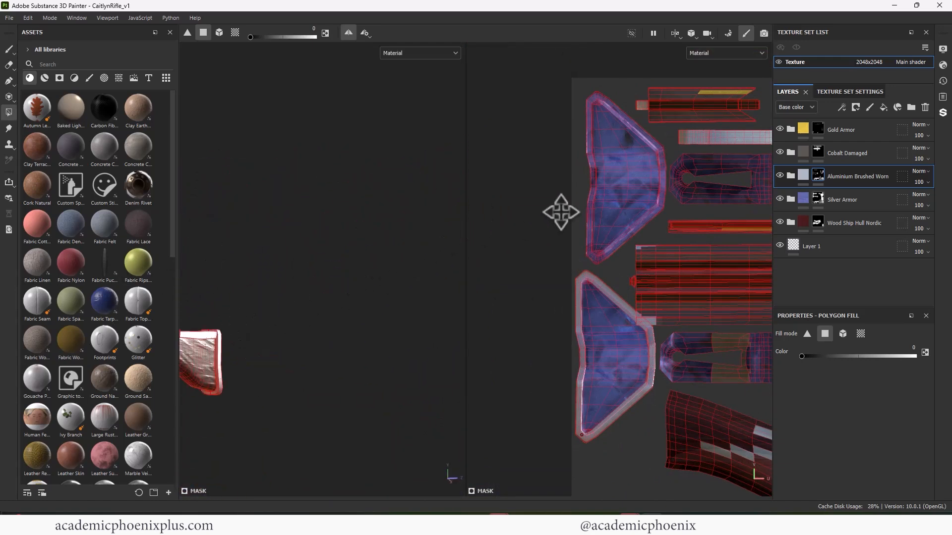
{"action": "middle_click_drag", "start_coordinate": [327, 313], "coordinate": [533, 282], "text": "alt"}
{"action": "middle_click_drag", "start_coordinate": [347, 238], "coordinate": [409, 426], "text": "alt"}
{"action": "right_click_drag", "start_coordinate": [342, 364], "coordinate": [247, 326], "text": "alt"}
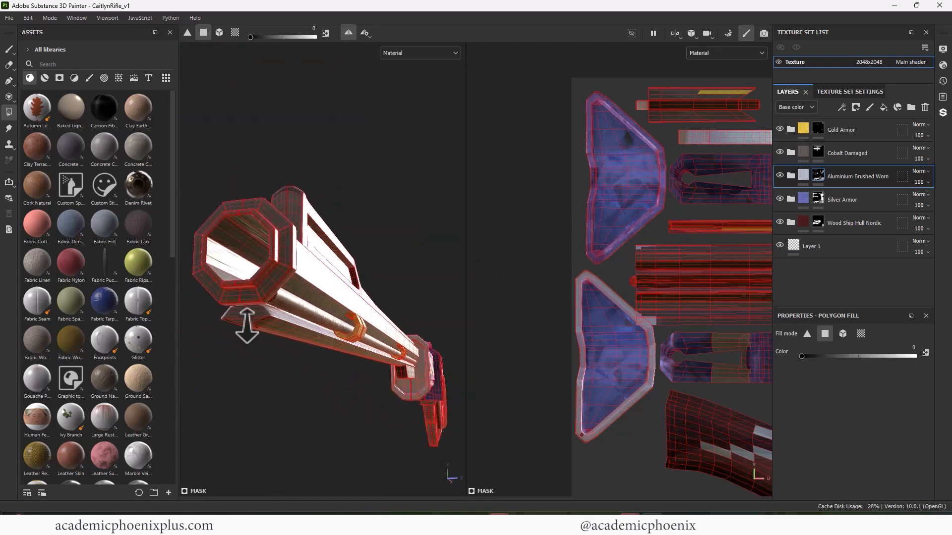
{"action": "left_click_drag", "start_coordinate": [247, 326], "coordinate": [209, 345], "text": "alt"}
{"action": "left_click_drag", "start_coordinate": [278, 349], "coordinate": [346, 328], "text": "alt"}
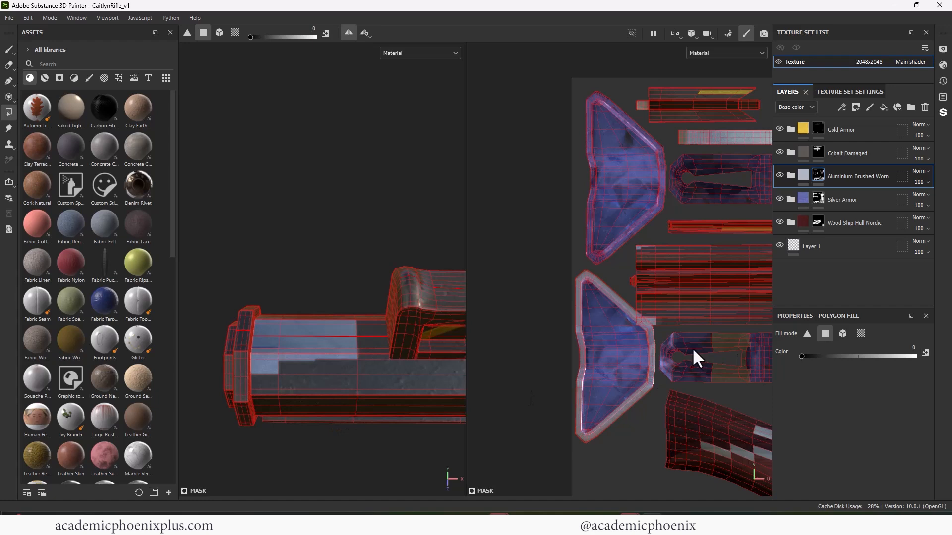
- Fill the exposed quads at the barrel's muzzle end with Cobalt Damaged again
{"action": "left_click", "coordinate": [819, 152]}
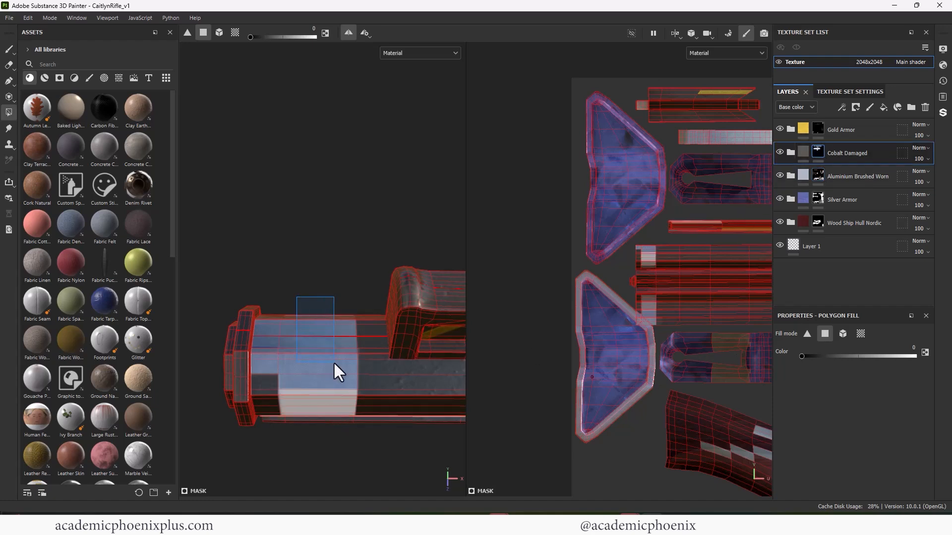
{"action": "left_click_drag", "start_coordinate": [272, 308], "coordinate": [279, 360]}
{"action": "middle_click_drag", "start_coordinate": [381, 344], "coordinate": [315, 383], "text": "alt"}
{"action": "scroll", "coordinate": [315, 382], "scroll_direction": "down", "scroll_amount": 1}
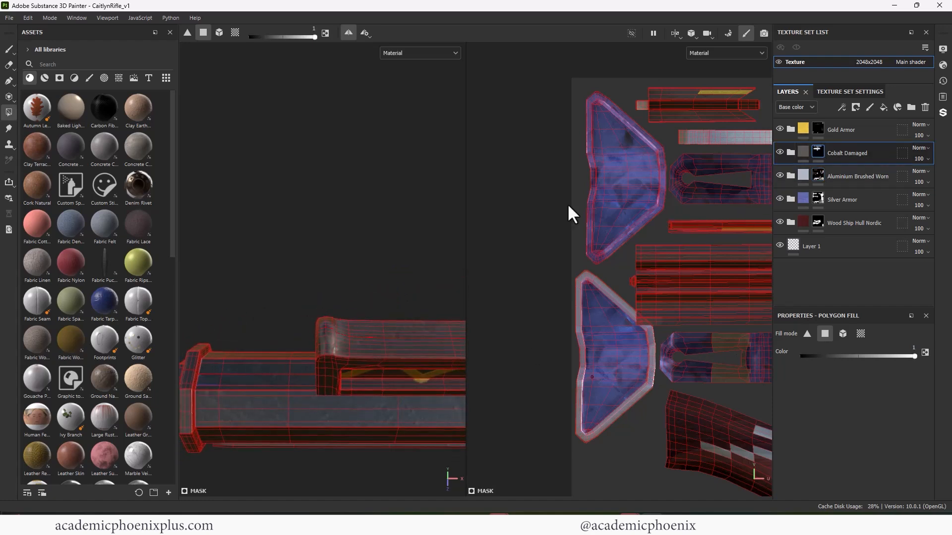
- On the Aluminium Brushed Worn mask, fill the other collar island's pointed upper corner, upper front edge and upper diagonal
{"action": "scroll", "coordinate": [603, 80], "scroll_direction": "up", "scroll_amount": 4}
{"action": "left_click", "coordinate": [814, 184]}
{"action": "scroll", "coordinate": [753, 187], "scroll_direction": "up", "scroll_amount": 3}
{"action": "left_click_drag", "start_coordinate": [522, 150], "coordinate": [556, 277]}
{"action": "left_click_drag", "start_coordinate": [532, 84], "coordinate": [560, 136]}
{"action": "middle_click_drag", "start_coordinate": [603, 127], "coordinate": [549, 179], "text": "alt"}
{"action": "left_click_drag", "start_coordinate": [510, 100], "coordinate": [612, 216]}
{"action": "left_click_drag", "start_coordinate": [547, 137], "coordinate": [544, 142]}
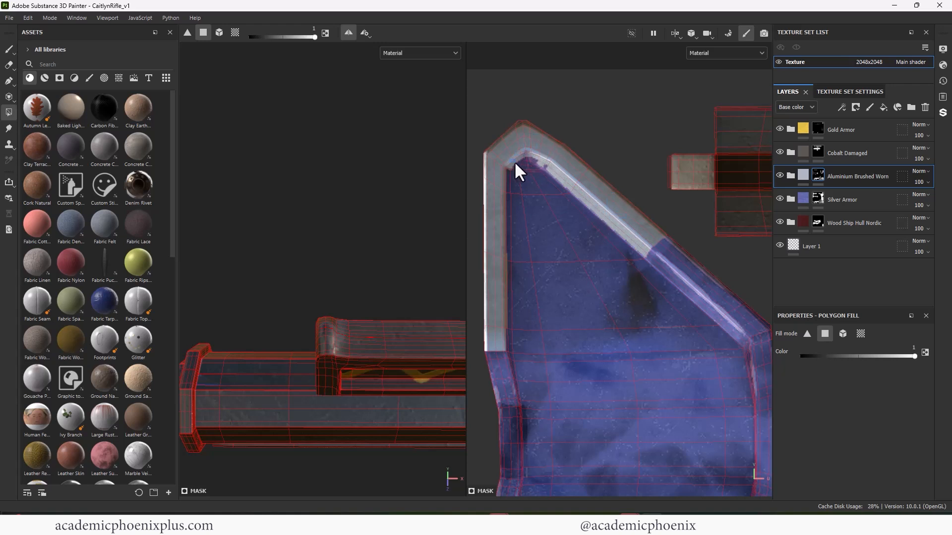
- Erase the stray aluminium quads at the inner side of the island's pointed upper corner
{"action": "key", "text": "x"}
{"action": "left_click_drag", "start_coordinate": [521, 193], "coordinate": [511, 183]}
{"action": "left_click_drag", "start_coordinate": [550, 174], "coordinate": [566, 192]}
{"action": "key", "text": "x"}
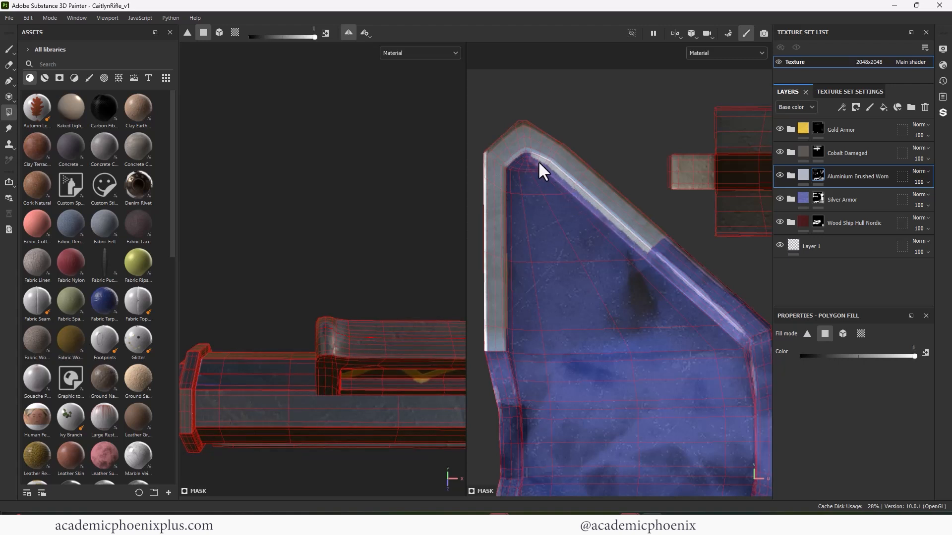
- Fill the inner bevel quads along the upper diagonal of the collar island with aluminium
{"action": "right_click_drag", "start_coordinate": [538, 161], "coordinate": [686, 163], "text": "alt"}
{"action": "middle_click_drag", "start_coordinate": [570, 158], "coordinate": [531, 184], "text": "alt"}
{"action": "left_click_drag", "start_coordinate": [497, 182], "coordinate": [564, 216]}
{"action": "middle_click_drag", "start_coordinate": [640, 267], "coordinate": [571, 182], "text": "alt"}
{"action": "middle_click_drag", "start_coordinate": [674, 270], "coordinate": [591, 197], "text": "alt"}
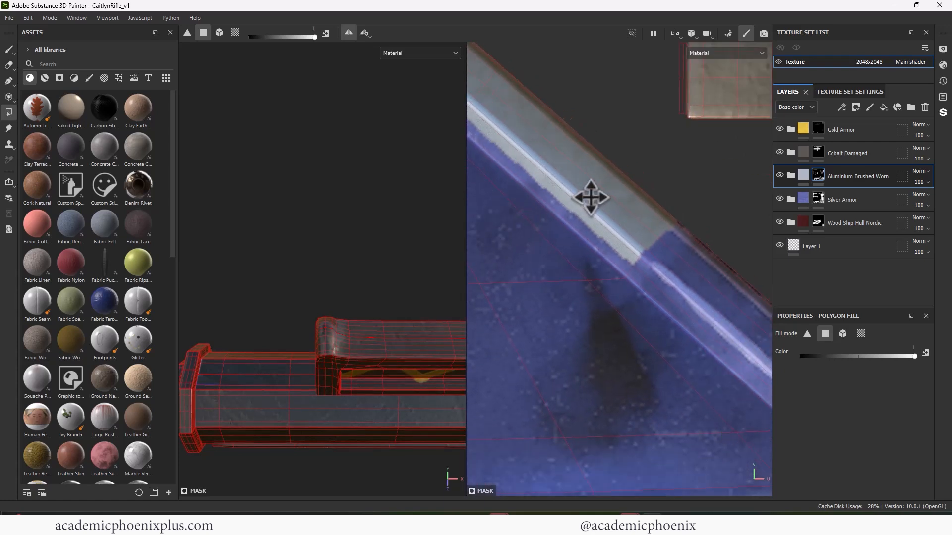
{"action": "middle_click_drag", "start_coordinate": [709, 227], "coordinate": [566, 178], "text": "alt"}
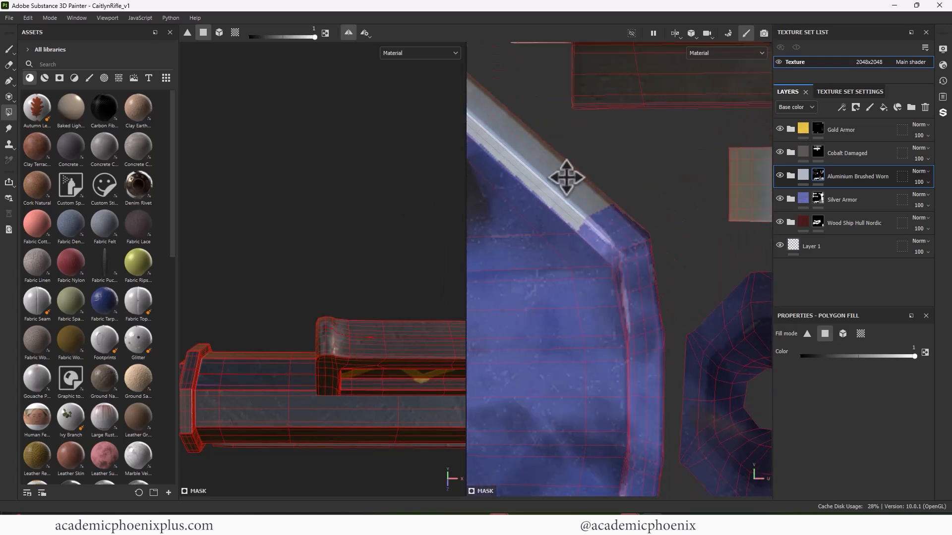
- Continue the aluminium trim around the upper rear corner and down the rear edge of the collar island
{"action": "right_click_drag", "start_coordinate": [567, 178], "coordinate": [583, 204], "text": "alt"}
{"action": "left_click_drag", "start_coordinate": [586, 205], "coordinate": [662, 279]}
{"action": "middle_click_drag", "start_coordinate": [630, 280], "coordinate": [588, 133], "text": "alt"}
{"action": "left_click_drag", "start_coordinate": [573, 131], "coordinate": [637, 263]}
{"action": "left_click_drag", "start_coordinate": [580, 231], "coordinate": [652, 285]}
{"action": "middle_click_drag", "start_coordinate": [650, 344], "coordinate": [653, 245], "text": "alt"}
{"action": "left_click_drag", "start_coordinate": [655, 249], "coordinate": [594, 256]}
- Fill the thin bevel quads along the inner side of the rear trim with aluminium, undoing the misplaced fills
{"action": "left_click", "coordinate": [592, 209]}
{"action": "left_click", "coordinate": [591, 212]}
{"action": "key", "text": "ctrl+z"}
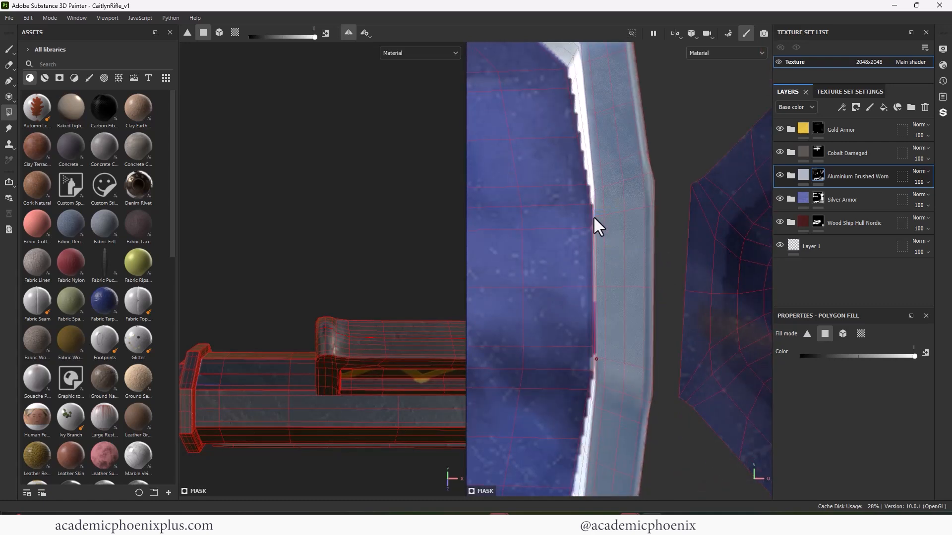
{"action": "left_click_drag", "start_coordinate": [596, 329], "coordinate": [594, 330]}
{"action": "key", "text": "ctrl+z"}
{"action": "left_click", "coordinate": [593, 377]}
{"action": "right_click_drag", "start_coordinate": [593, 376], "coordinate": [389, 223], "text": "alt"}
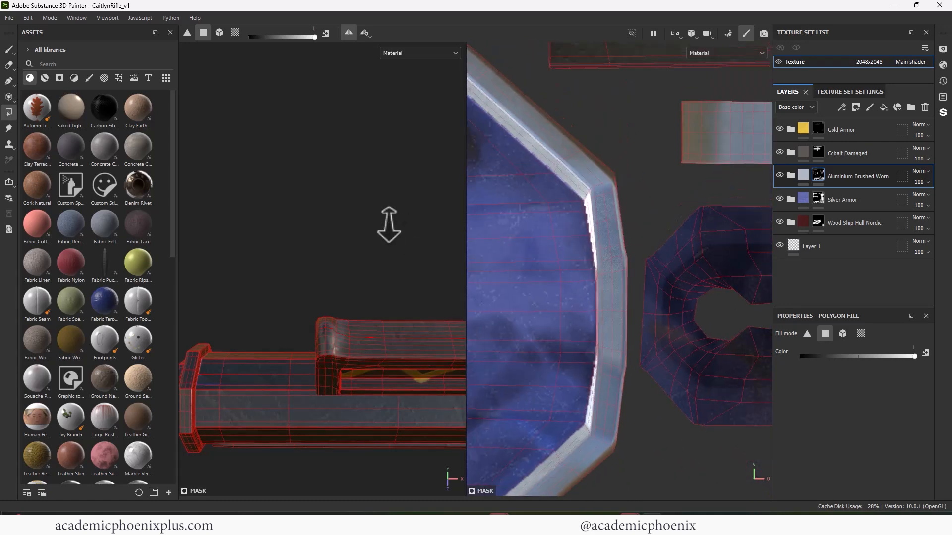
- Fill the collar island's lower diagonal, pointed lower corner and remaining front edge with aluminium to close the trim
{"action": "right_click_drag", "start_coordinate": [581, 337], "coordinate": [570, 171], "text": "alt"}
{"action": "middle_click_drag", "start_coordinate": [550, 293], "coordinate": [613, 258], "text": "alt"}
{"action": "right_click_drag", "start_coordinate": [576, 241], "coordinate": [638, 258], "text": "alt"}
{"action": "middle_click_drag", "start_coordinate": [639, 258], "coordinate": [603, 245], "text": "alt"}
{"action": "left_click_drag", "start_coordinate": [539, 172], "coordinate": [575, 187]}
{"action": "left_click_drag", "start_coordinate": [558, 219], "coordinate": [588, 257]}
{"action": "right_click_drag", "start_coordinate": [588, 260], "coordinate": [597, 278], "text": "alt"}
{"action": "middle_click_drag", "start_coordinate": [597, 278], "coordinate": [553, 336], "text": "alt"}
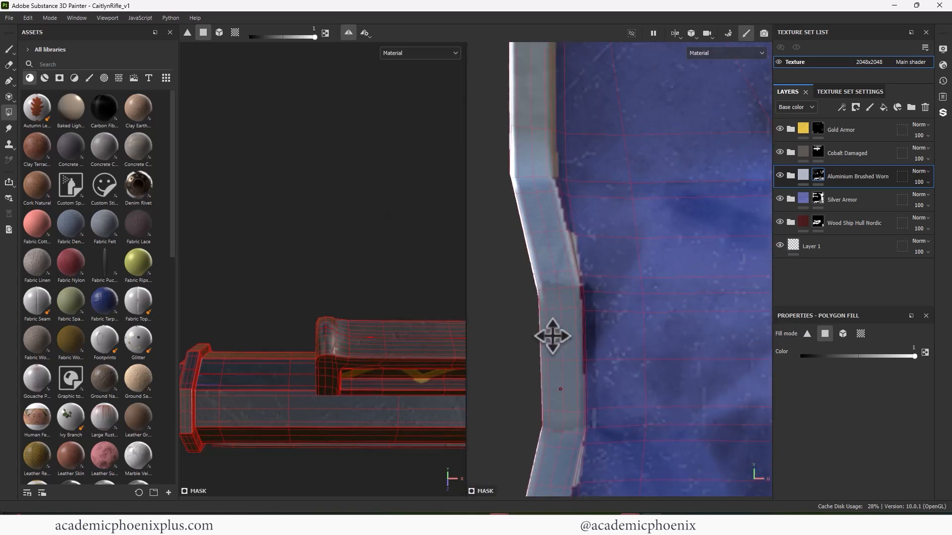
{"action": "right_click_drag", "start_coordinate": [552, 335], "coordinate": [613, 271], "text": "alt"}
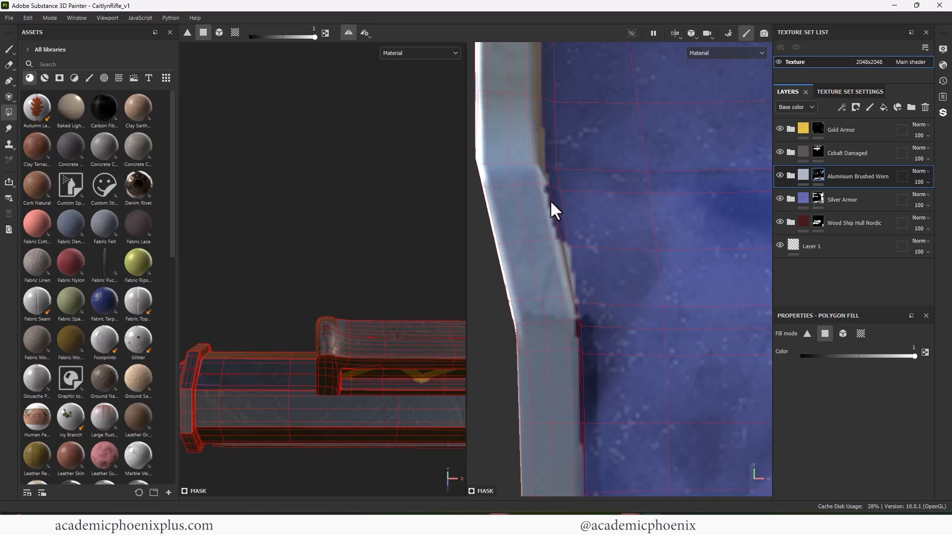
- Clean the inner side of the front trim by filling missing bevel quads with aluminium and erasing stray ones
{"action": "left_click", "coordinate": [551, 203]}
{"action": "key", "text": "x"}
{"action": "left_click_drag", "start_coordinate": [564, 210], "coordinate": [570, 248]}
{"action": "middle_click_drag", "start_coordinate": [587, 312], "coordinate": [570, 208], "text": "alt"}
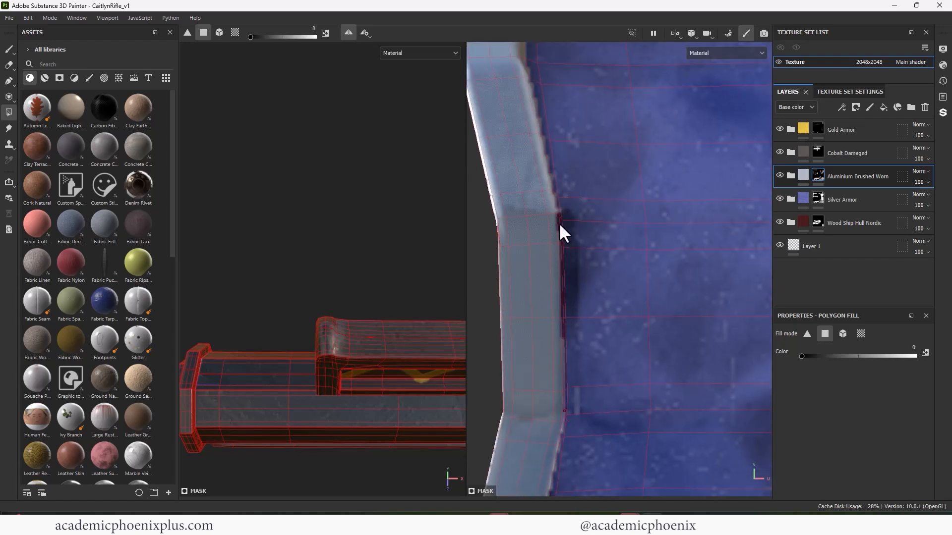
{"action": "key", "text": "x"}
{"action": "left_click_drag", "start_coordinate": [552, 236], "coordinate": [561, 259]}
- Erase the stray aluminium quads from the blue faces of the collar
{"action": "key", "text": "f"}
{"action": "key", "text": "x"}
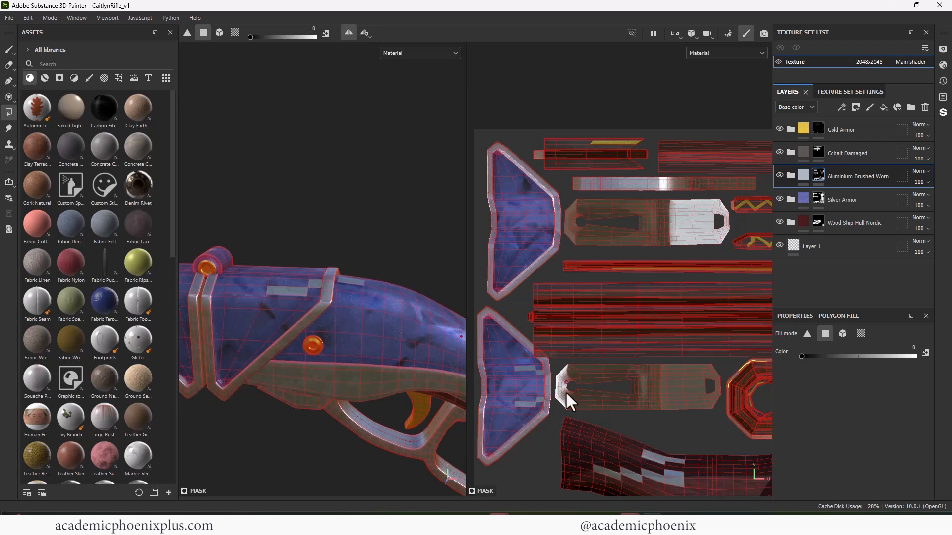
{"action": "left_click", "coordinate": [519, 369]}
{"action": "left_click_drag", "start_coordinate": [308, 391], "coordinate": [285, 328], "text": "alt"}
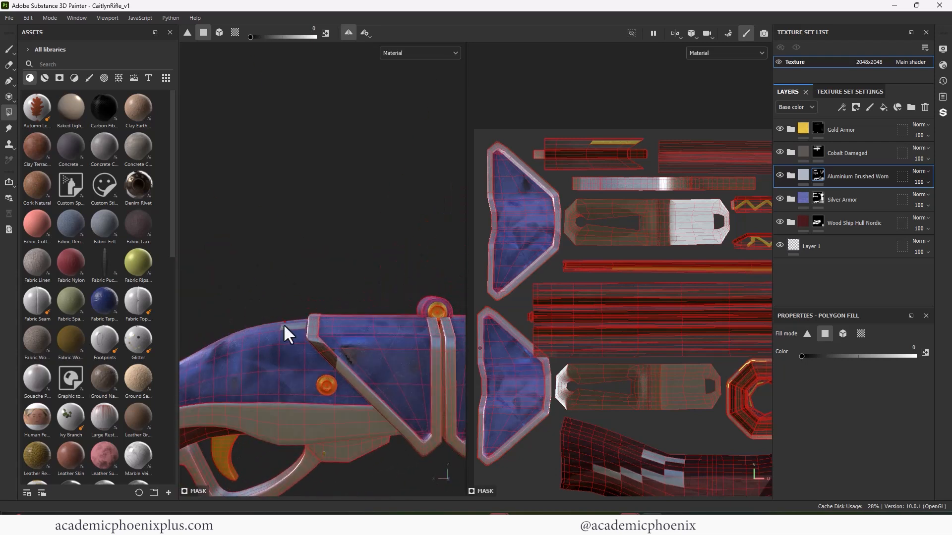
{"action": "right_click_drag", "start_coordinate": [296, 327], "coordinate": [200, 331], "text": "alt"}
{"action": "left_click_drag", "start_coordinate": [317, 320], "coordinate": [523, 303], "text": "alt"}
{"action": "right_click_drag", "start_coordinate": [422, 317], "coordinate": [292, 339], "text": "alt"}
{"action": "left_click_drag", "start_coordinate": [288, 341], "coordinate": [327, 357], "text": "alt"}
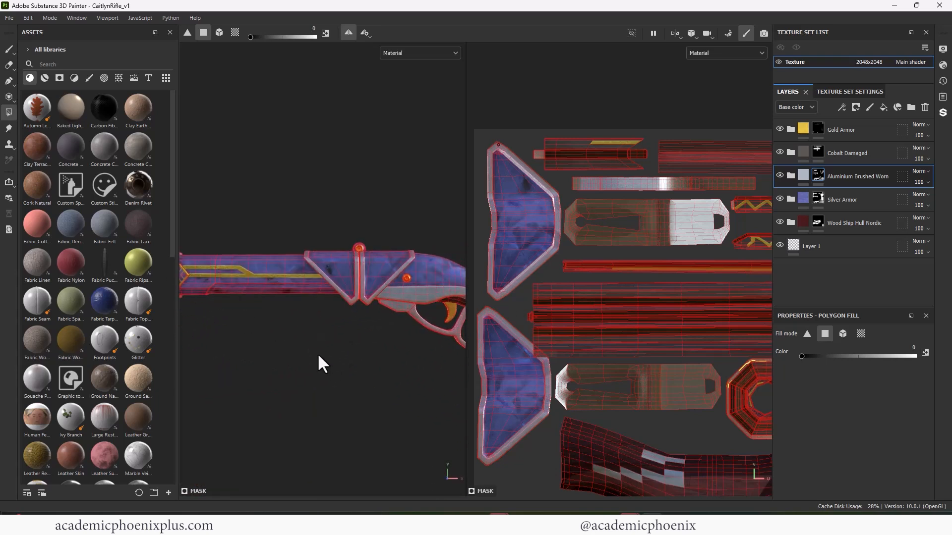
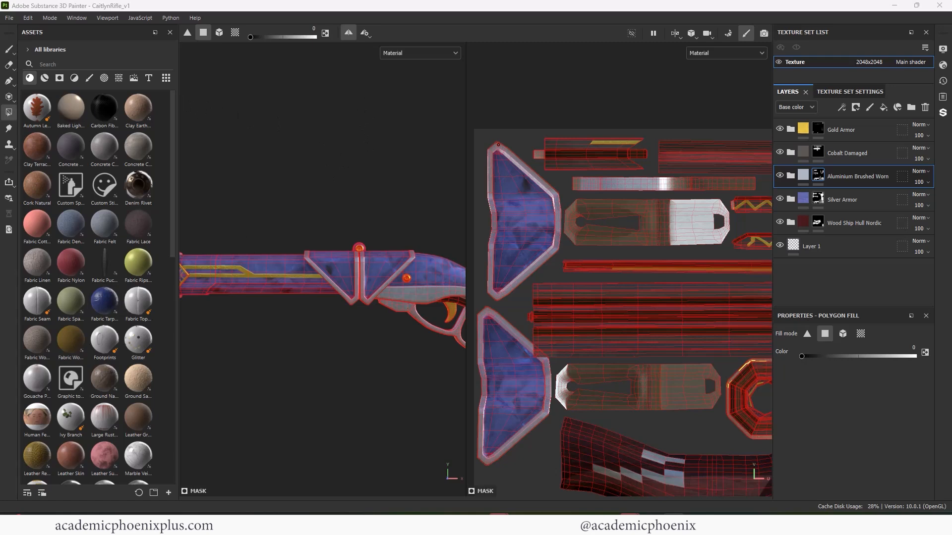
- Erase the stray aluminium quads from the upper wooden stock island in the UV layout
{"action": "scroll", "coordinate": [390, 306], "scroll_direction": "up", "scroll_amount": 1}
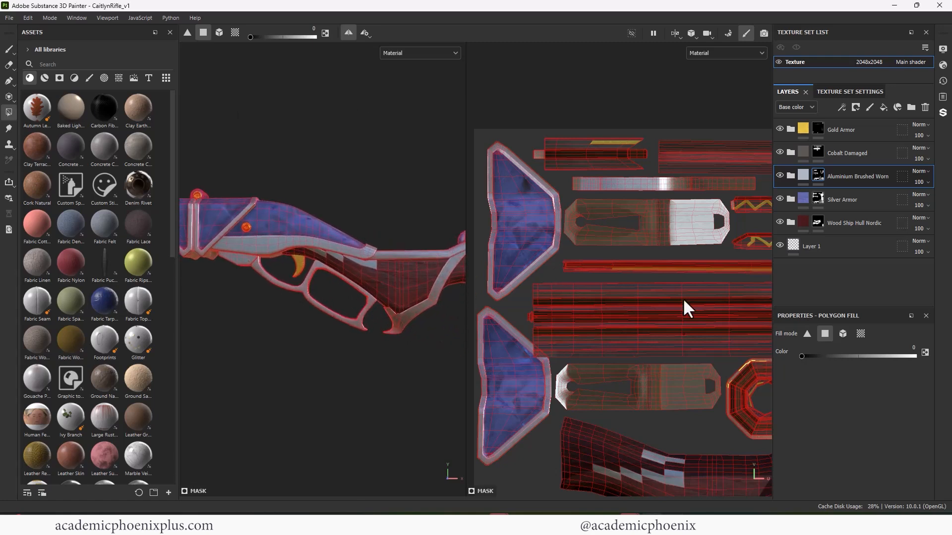
{"action": "middle_click_drag", "start_coordinate": [734, 307], "coordinate": [528, 291], "text": "alt"}
{"action": "middle_click_drag", "start_coordinate": [770, 297], "coordinate": [590, 207], "text": "alt"}
{"action": "middle_click_drag", "start_coordinate": [592, 276], "coordinate": [648, 203], "text": "alt"}
{"action": "middle_click_drag", "start_coordinate": [595, 422], "coordinate": [644, 234], "text": "alt"}
{"action": "scroll", "coordinate": [644, 234], "scroll_direction": "down", "scroll_amount": 1}
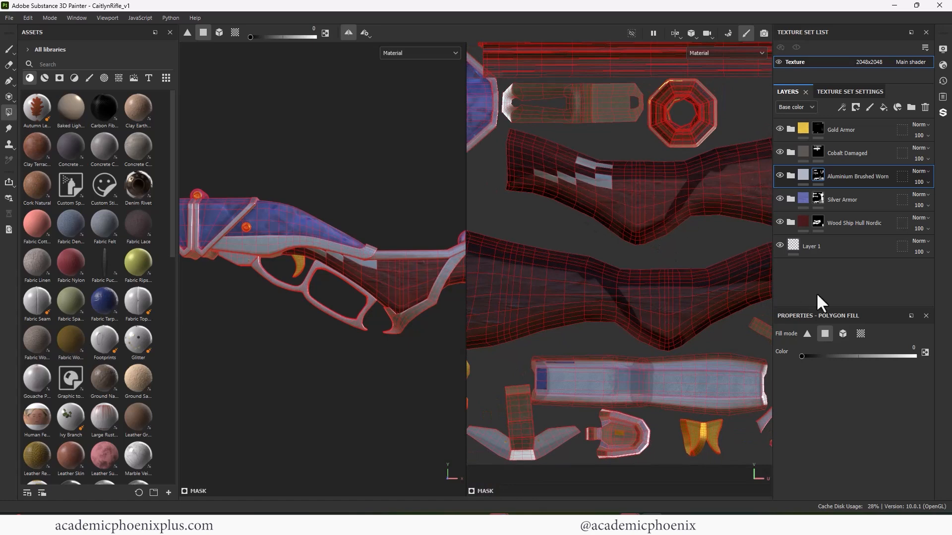
{"action": "left_click_drag", "start_coordinate": [574, 163], "coordinate": [552, 170]}
{"action": "scroll", "coordinate": [549, 227], "scroll_direction": "down", "scroll_amount": 2}
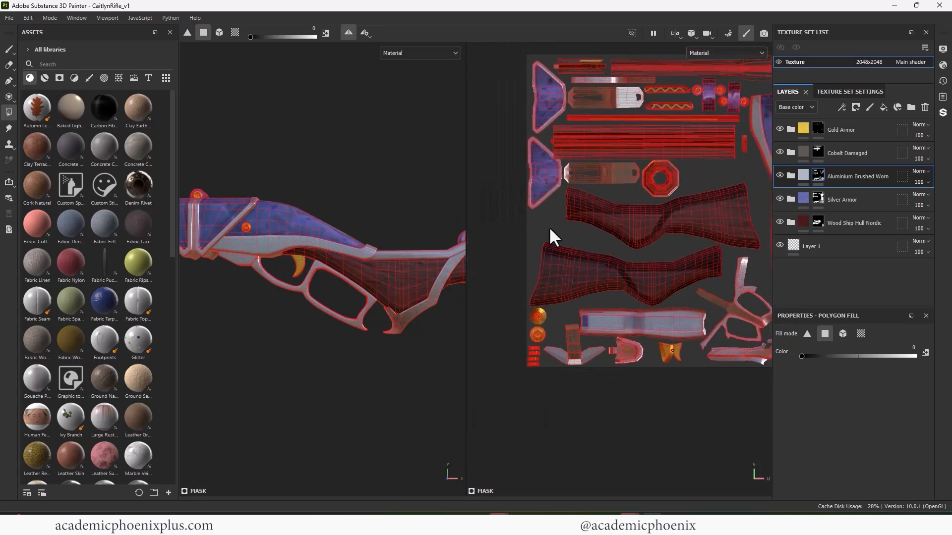
- Add a fill layer directly beneath Gold Armor and set its base color to black
{"action": "middle_click_drag", "start_coordinate": [556, 238], "coordinate": [585, 240], "text": "alt"}
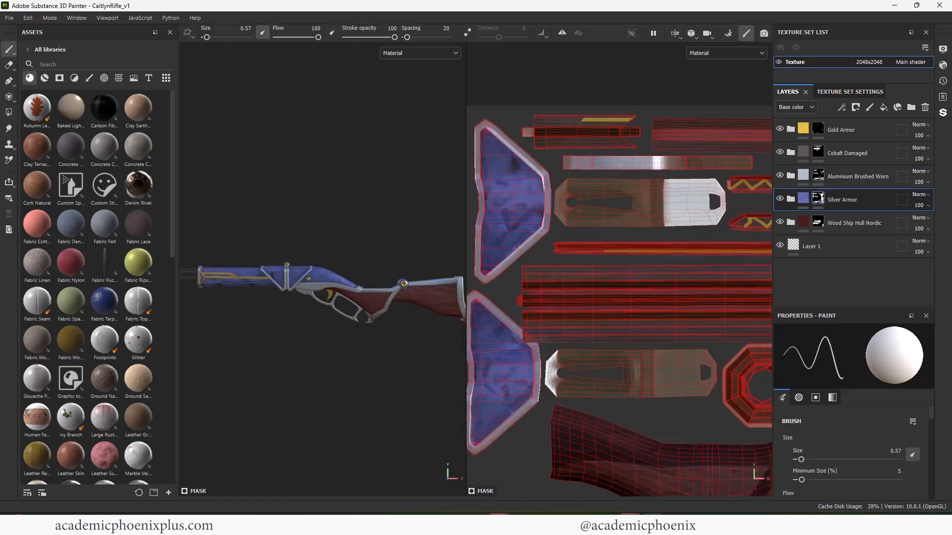
{"action": "mouse_move", "coordinate": [247, 317]}
{"action": "middle_mouse_down", "text": "alt"}
{"action": "mouse_move", "coordinate": [276, 329]}
{"action": "mouse_move", "coordinate": [249, 308]}
{"action": "mouse_move", "coordinate": [286, 318]}
{"action": "mouse_move", "coordinate": [241, 331]}
{"action": "middle_mouse_up", "text": "alt"}
{"action": "right_click_drag", "start_coordinate": [245, 358], "coordinate": [395, 366], "text": "alt"}
{"action": "left_click_drag", "start_coordinate": [257, 350], "coordinate": [248, 347], "text": "alt"}
{"action": "right_click_drag", "start_coordinate": [247, 347], "coordinate": [298, 347], "text": "alt"}
{"action": "middle_click_drag", "start_coordinate": [275, 345], "coordinate": [290, 385], "text": "alt"}
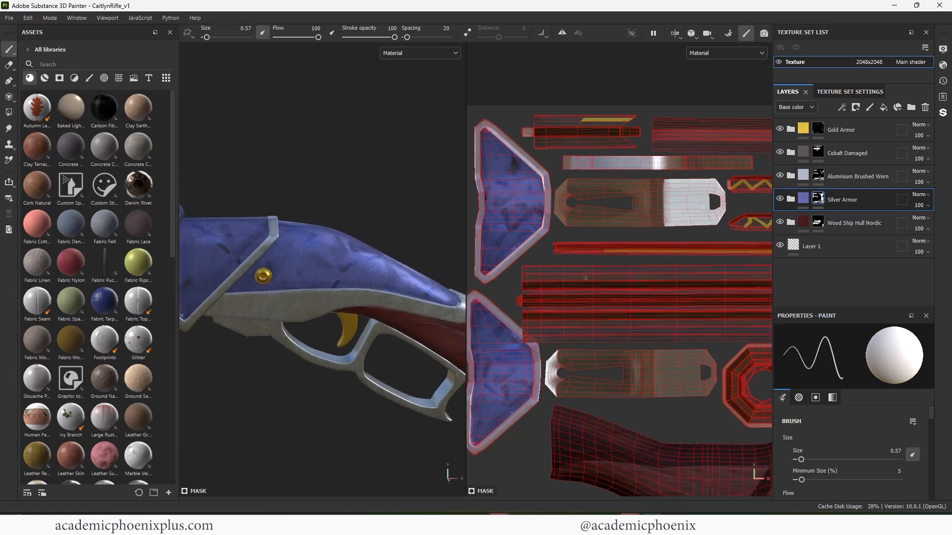
{"action": "left_click", "coordinate": [882, 107]}
{"action": "left_click_drag", "start_coordinate": [838, 198], "coordinate": [841, 142]}
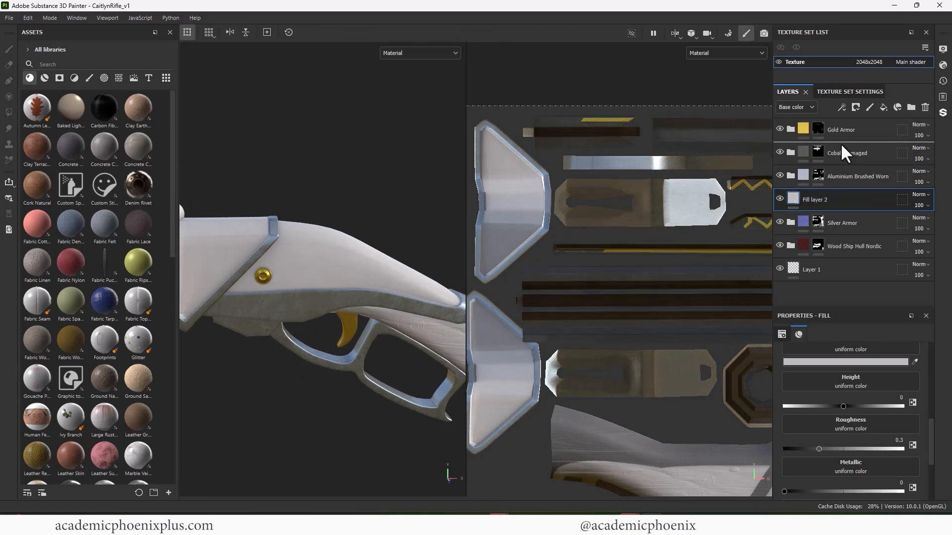
{"action": "left_click", "coordinate": [812, 361]}
{"action": "left_click_drag", "start_coordinate": [744, 426], "coordinate": [693, 475]}
{"action": "left_click", "coordinate": [834, 319]}
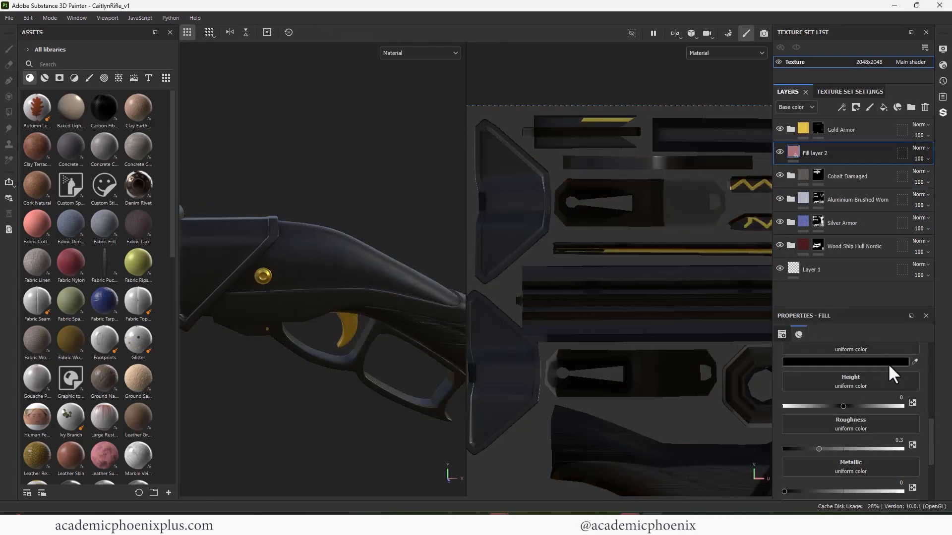
- Add a black mask to the new fill layer
{"action": "scroll", "coordinate": [926, 404], "scroll_direction": "up", "scroll_amount": 5}
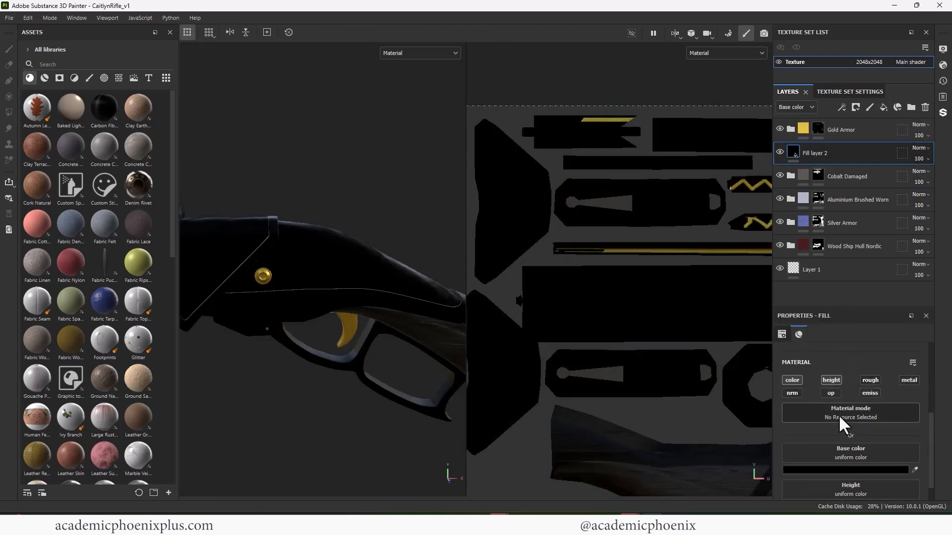
{"action": "right_click", "coordinate": [796, 150]}
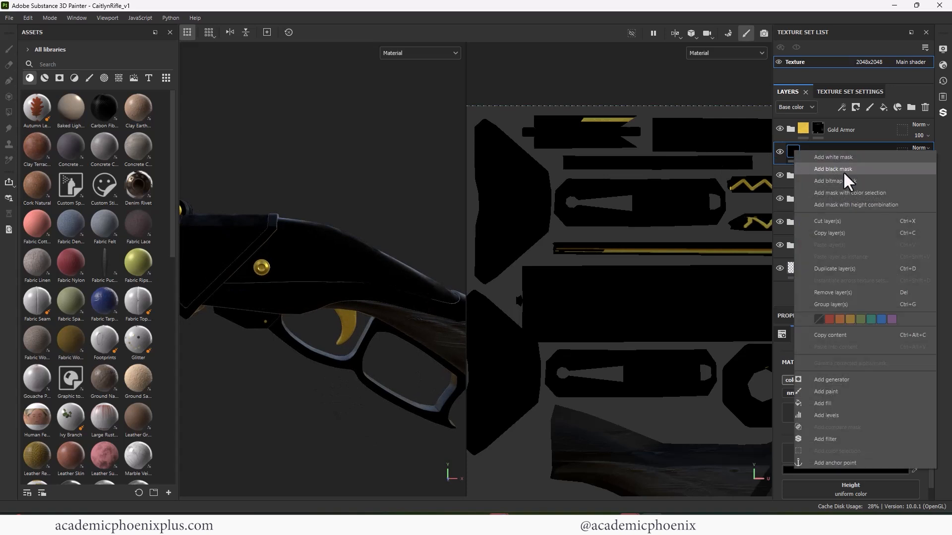
{"action": "left_click", "coordinate": [843, 171]}
- Paint a straight horizontal black slot extending from the receiver's gold button with the Basic Hard brush at size 0.93
{"action": "left_click", "coordinate": [89, 78]}
{"action": "left_click", "coordinate": [105, 186]}
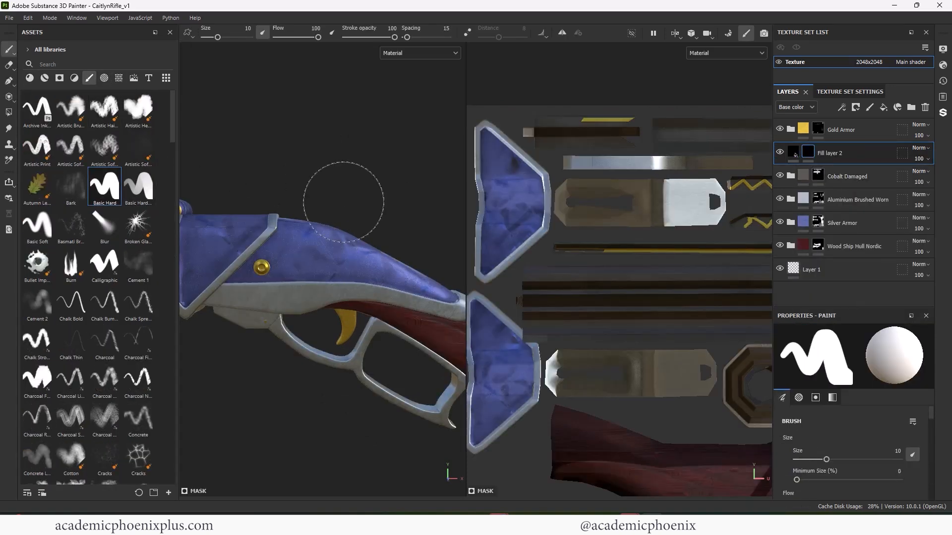
{"action": "key", "text": "bracketleft"}
{"action": "key", "text": "bracketleft"}
{"action": "key", "text": "bracketleft"}
{"action": "key", "text": "bracketleft"}
{"action": "key", "text": "bracketleft"}
{"action": "key", "text": "bracketleft"}
{"action": "key", "text": "bracketleft"}
{"action": "key", "text": "bracketleft"}
{"action": "key", "text": "bracketleft"}
{"action": "key", "text": "bracketleft"}
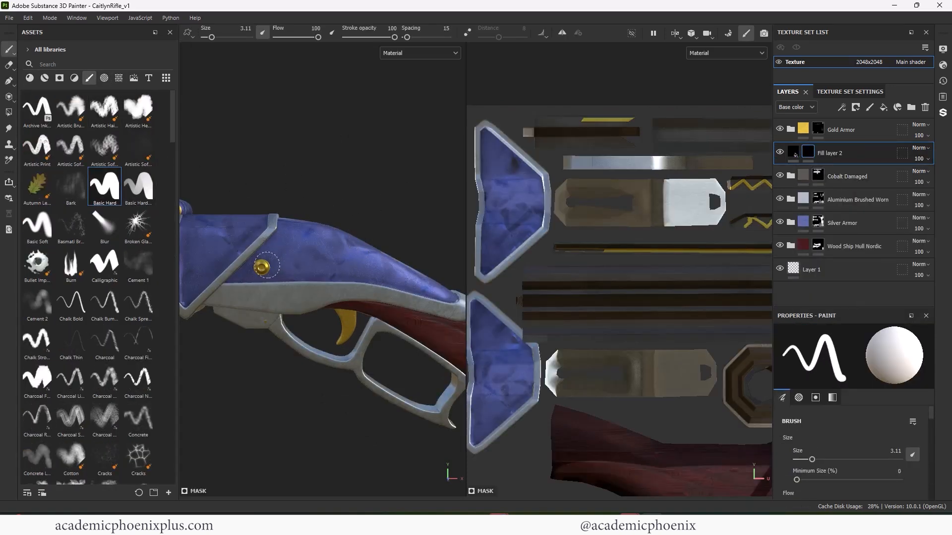
{"action": "key", "text": "bracketleft"}
{"action": "key", "text": "bracketleft"}
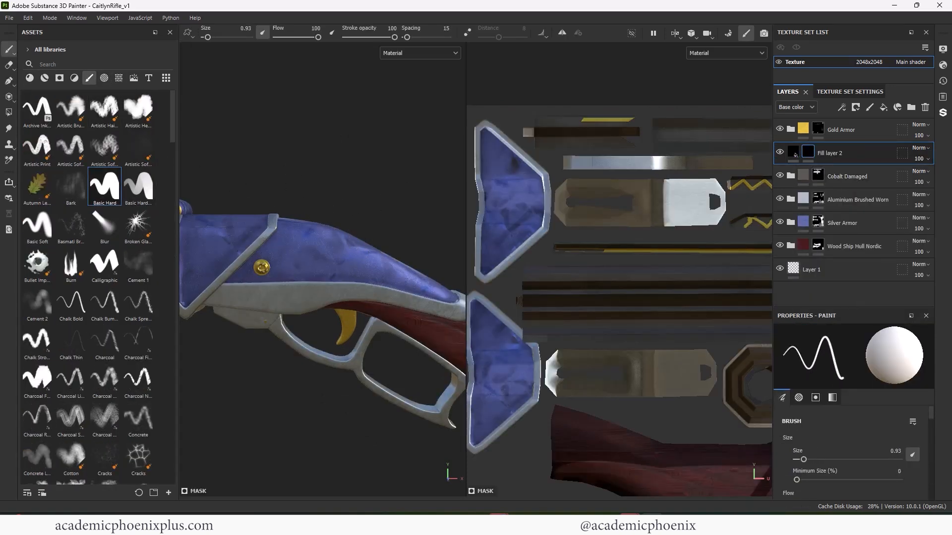
{"action": "left_click", "coordinate": [322, 268], "text": "shift"}
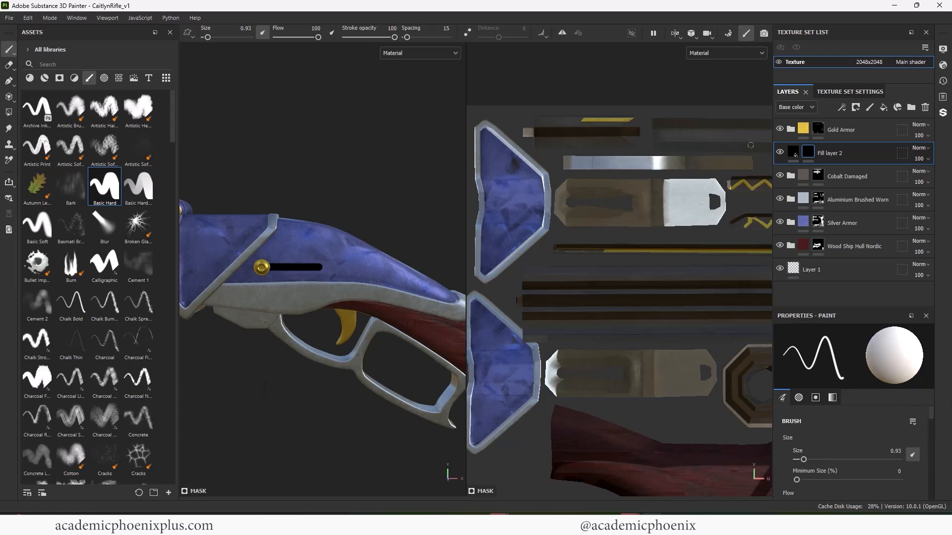
- Set the black fill layer's height to -1 to recess the slot into the receiver
{"action": "left_click", "coordinate": [794, 153]}
{"action": "left_click_drag", "start_coordinate": [932, 430], "coordinate": [930, 459]}
{"action": "left_click_drag", "start_coordinate": [338, 436], "coordinate": [277, 399], "text": "alt"}
{"action": "right_click_drag", "start_coordinate": [283, 282], "coordinate": [467, 225], "text": "alt"}
{"action": "left_click_drag", "start_coordinate": [365, 259], "coordinate": [298, 261], "text": "alt"}
{"action": "right_click_drag", "start_coordinate": [326, 322], "coordinate": [300, 313], "text": "alt"}
{"action": "middle_click_drag", "start_coordinate": [300, 288], "coordinate": [325, 293], "text": "alt"}
{"action": "left_click_drag", "start_coordinate": [260, 438], "coordinate": [288, 425], "text": "alt"}
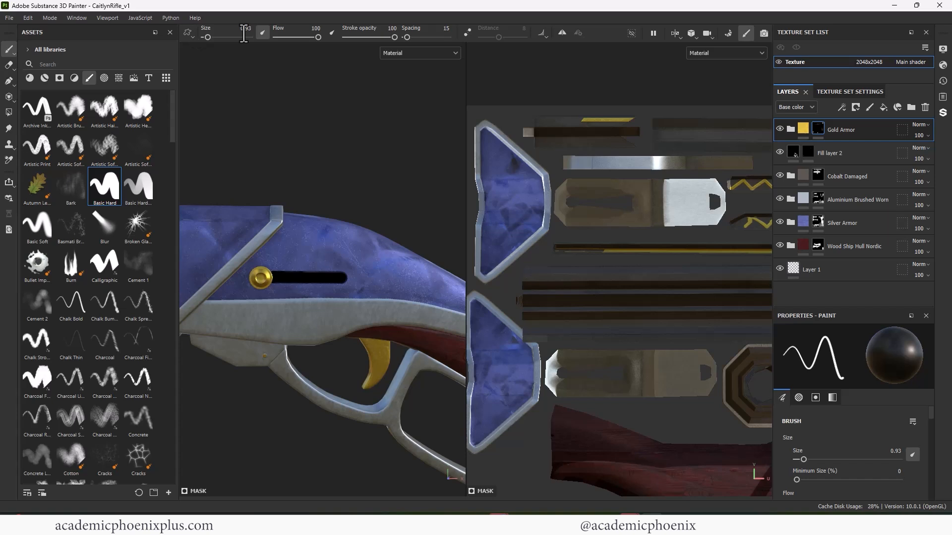
- With symmetry on and brush size 0.58, paint a gold line above the slot in the Gold Armor mask, angling down to the trim
{"action": "left_click", "coordinate": [560, 34]}
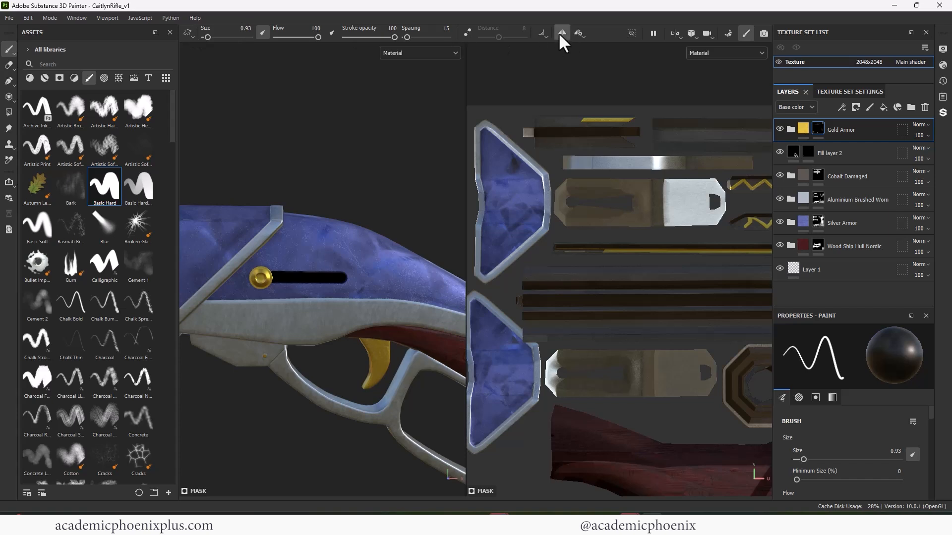
{"action": "key", "text": "bracketleft"}
{"action": "key", "text": "bracketleft"}
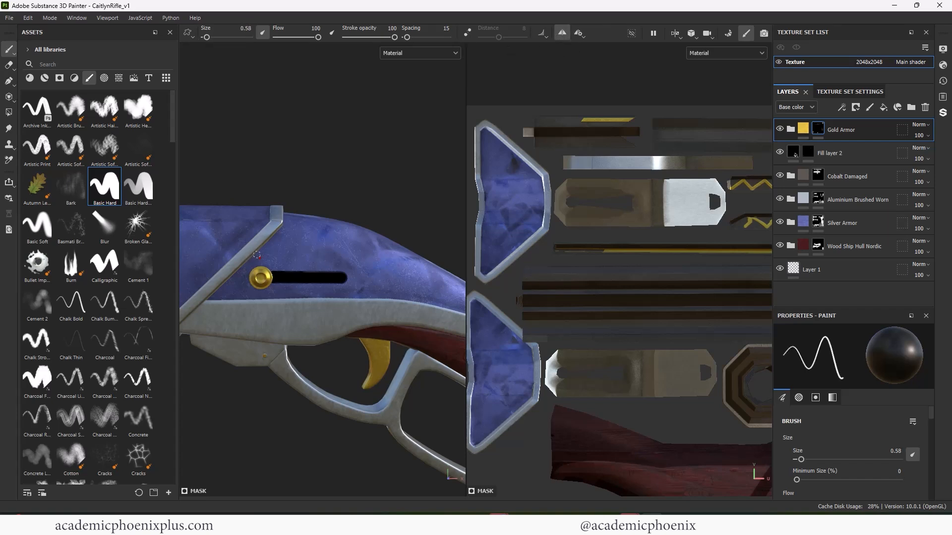
{"action": "left_click", "coordinate": [374, 255], "text": "ctrl+shift"}
{"action": "key", "text": "x"}
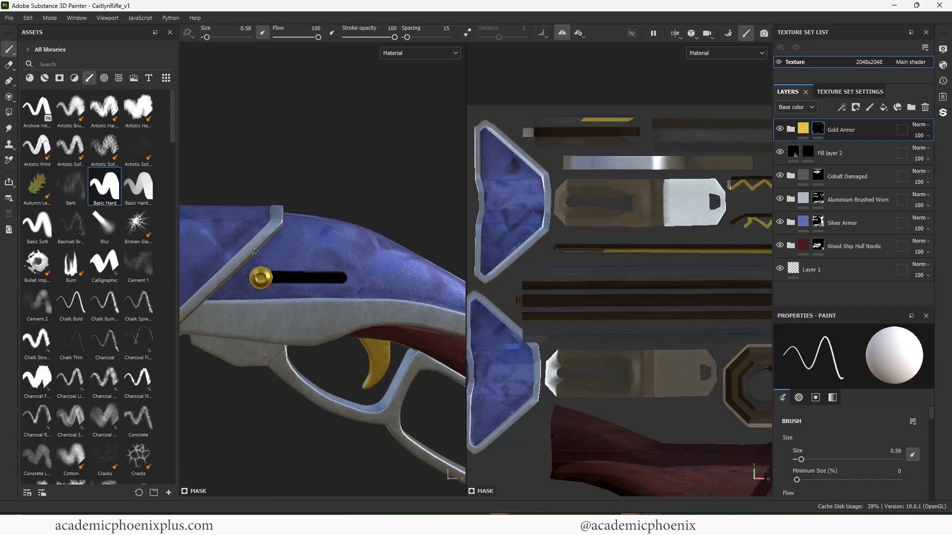
{"action": "left_click", "coordinate": [373, 253], "text": "shift"}
{"action": "left_click", "coordinate": [400, 302], "text": "shift"}
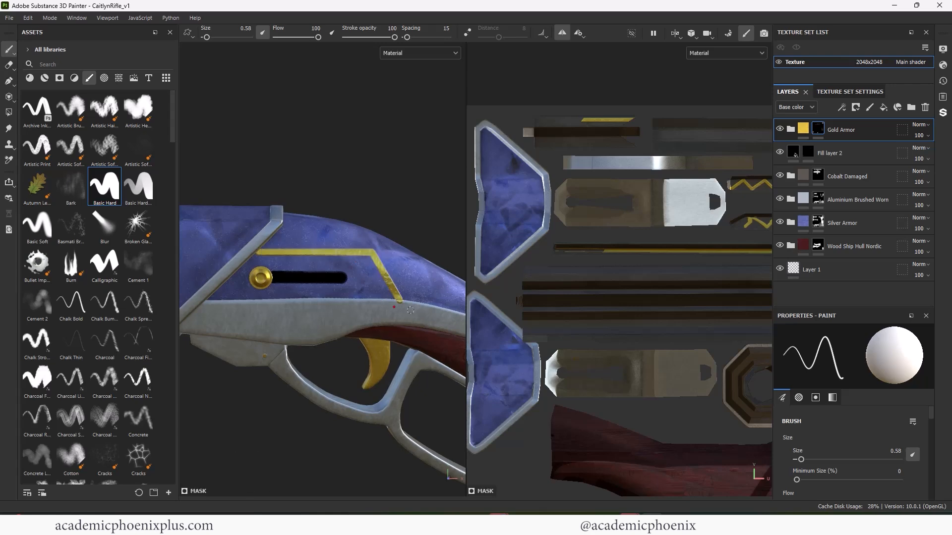
- Examine the mirrored gold line on the receiver's opposite side and search the UV layout for the island with gaps in the aluminium
{"action": "left_click_drag", "start_coordinate": [385, 178], "coordinate": [236, 254], "text": "alt"}
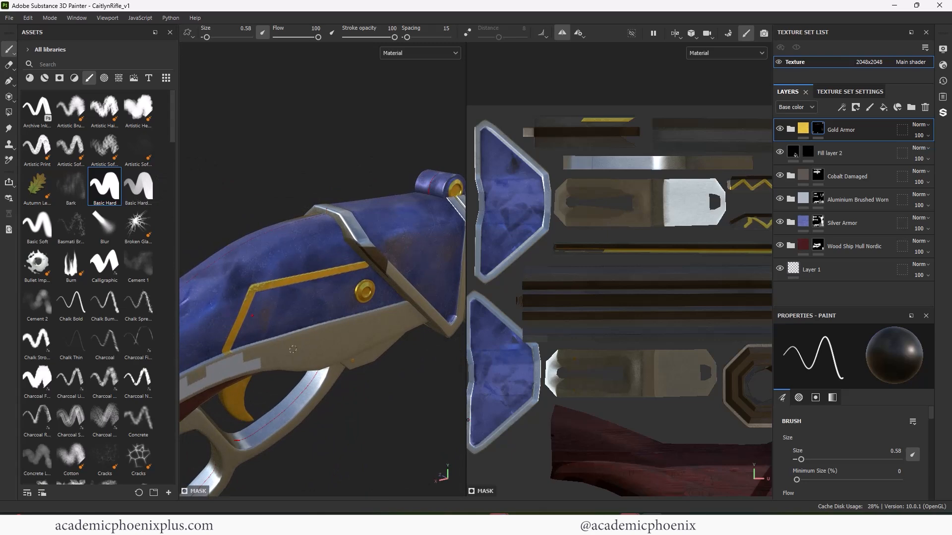
{"action": "left_click_drag", "start_coordinate": [293, 349], "coordinate": [381, 285], "text": "alt"}
{"action": "middle_click_drag", "start_coordinate": [598, 319], "coordinate": [489, 289]}
{"action": "right_click_drag", "start_coordinate": [489, 289], "coordinate": [594, 321], "text": "alt"}
{"action": "middle_click_drag", "start_coordinate": [594, 322], "coordinate": [606, 394], "text": "alt"}
{"action": "right_click_drag", "start_coordinate": [605, 394], "coordinate": [655, 232], "text": "alt"}
{"action": "middle_click_drag", "start_coordinate": [654, 233], "coordinate": [643, 273]}
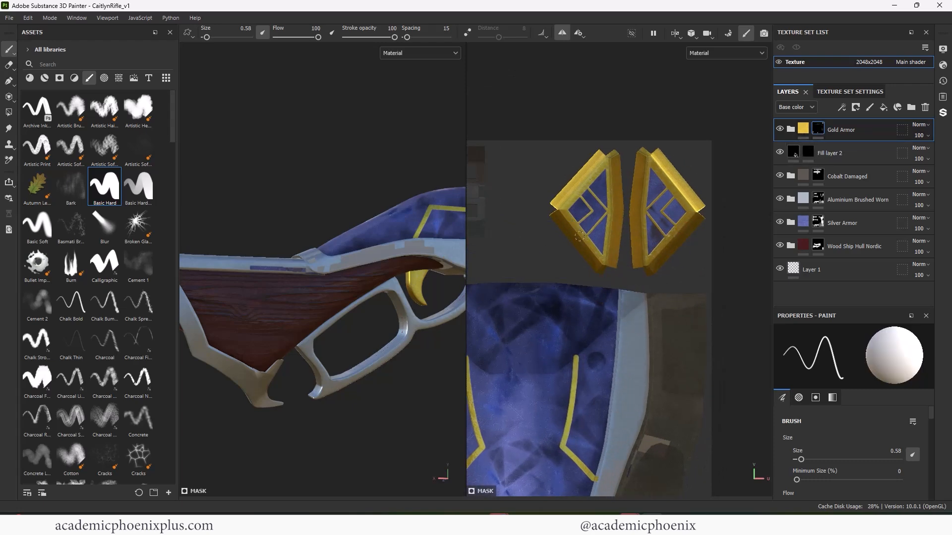
{"action": "right_click_drag", "start_coordinate": [653, 312], "coordinate": [600, 427], "text": "alt"}
{"action": "middle_click_drag", "start_coordinate": [600, 427], "coordinate": [618, 252], "text": "alt"}
{"action": "right_click_drag", "start_coordinate": [617, 253], "coordinate": [585, 310], "text": "alt"}
{"action": "middle_click_drag", "start_coordinate": [586, 311], "coordinate": [597, 169], "text": "alt"}
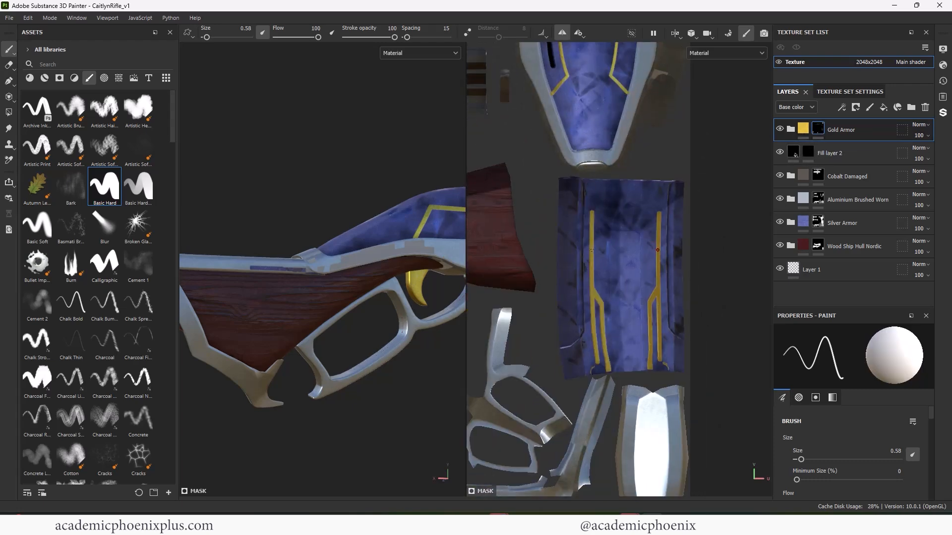
{"action": "middle_click_drag", "start_coordinate": [584, 375], "coordinate": [798, 198], "text": "alt"}
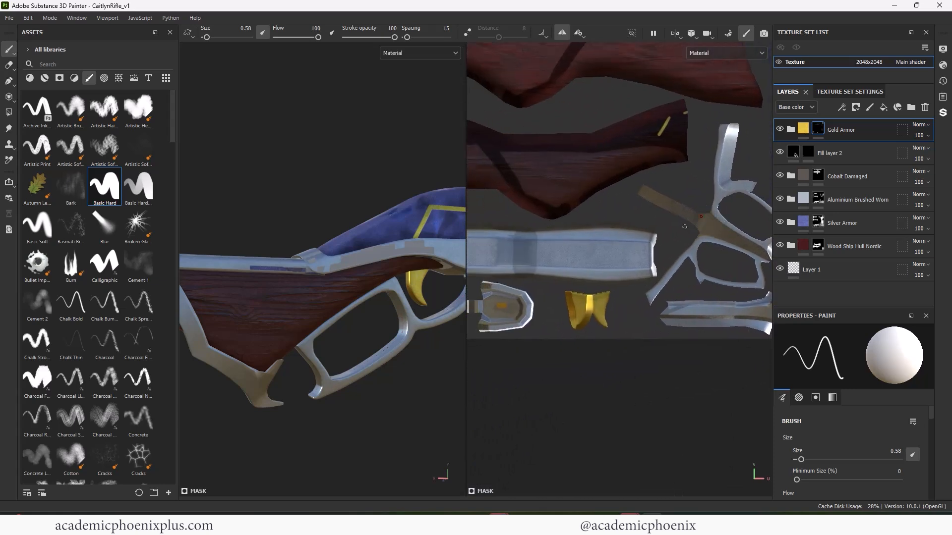
{"action": "mouse_move", "coordinate": [556, 252]}
{"action": "middle_mouse_down", "text": "alt"}
{"action": "mouse_move", "coordinate": [643, 246]}
{"action": "mouse_move", "coordinate": [684, 261]}
{"action": "middle_mouse_up", "text": "alt"}
- Turn off symmetry and fill the blue patches at the end of the long trim strip with Aluminium Brushed Worn
{"action": "left_click", "coordinate": [808, 201]}
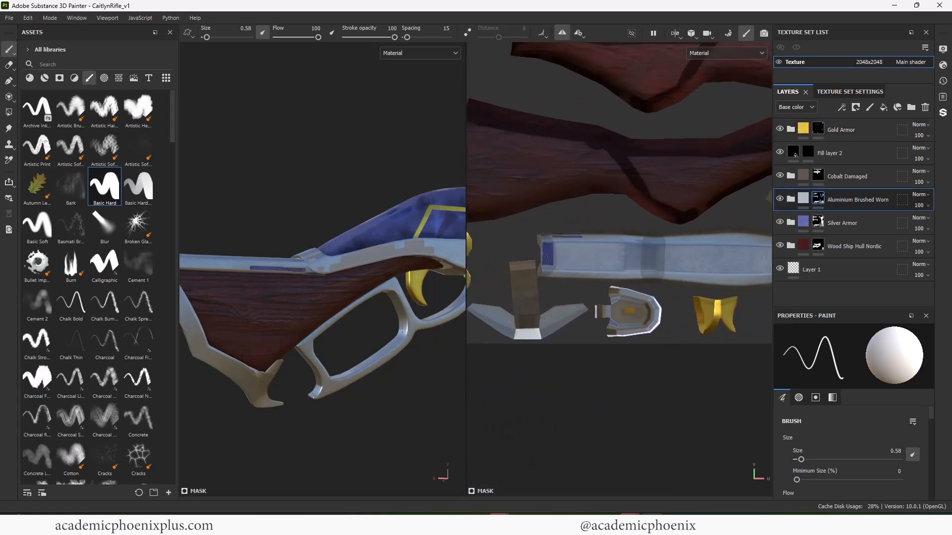
{"action": "left_click", "coordinate": [562, 33]}
{"action": "scroll", "coordinate": [558, 241], "scroll_direction": "up", "scroll_amount": 3}
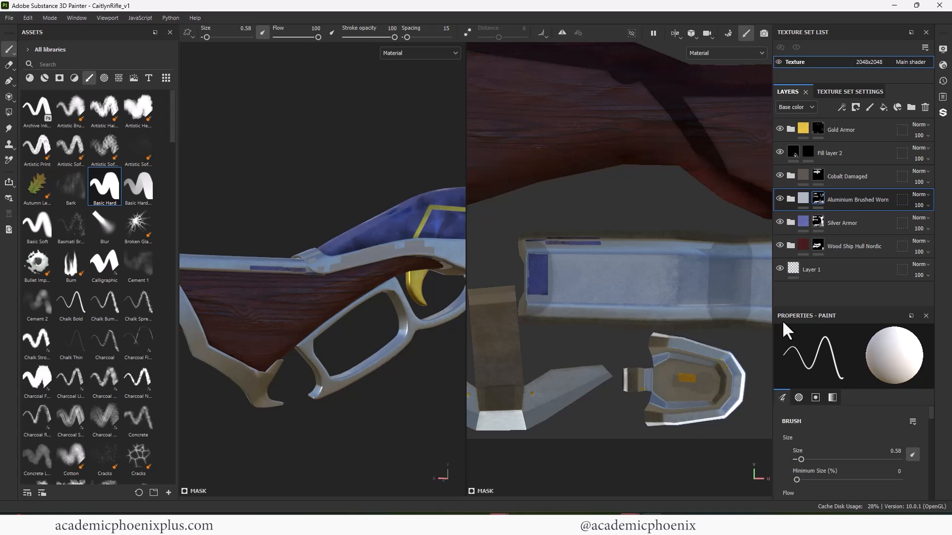
{"action": "left_click", "coordinate": [11, 112]}
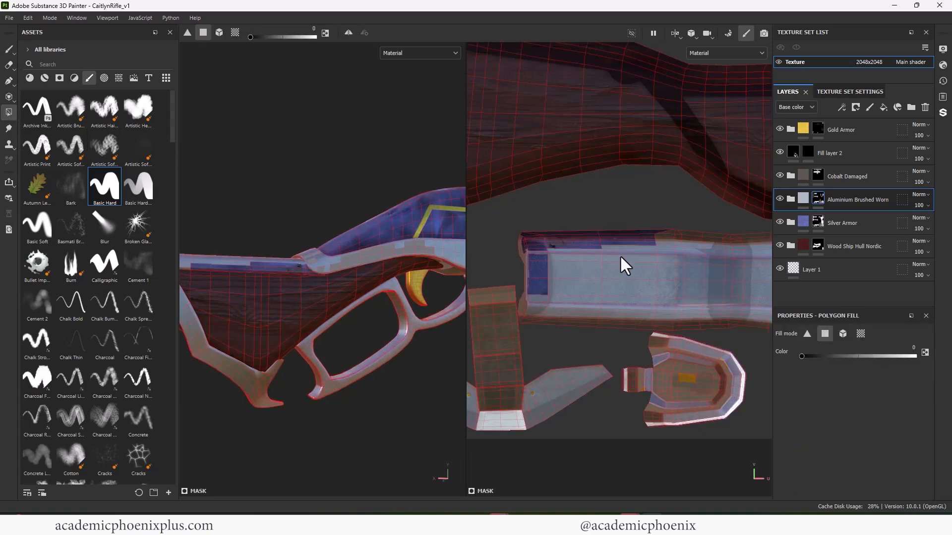
{"action": "key", "text": "x"}
{"action": "left_click_drag", "start_coordinate": [529, 238], "coordinate": [582, 294]}
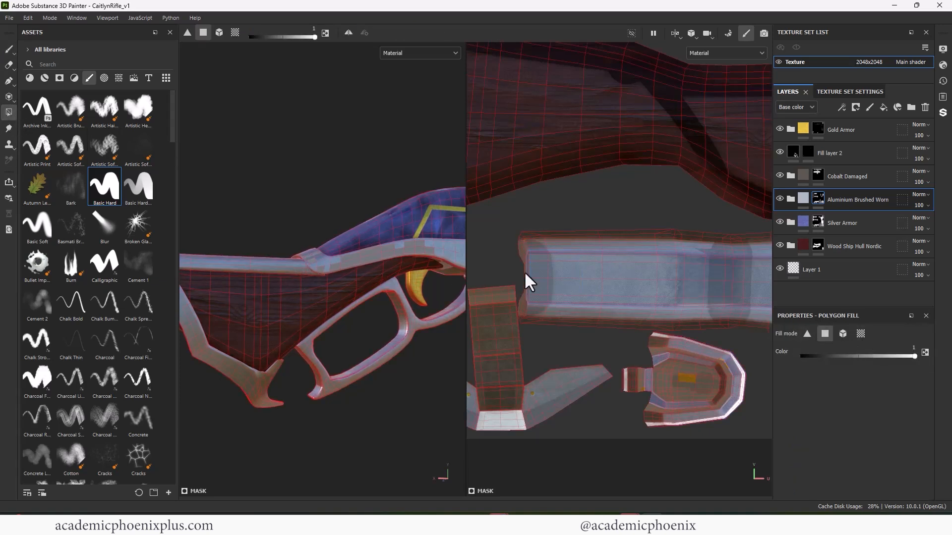
{"action": "middle_click_drag", "start_coordinate": [697, 262], "coordinate": [584, 284], "text": "alt"}
- Compare the Gold Armor, Aluminium Brushed Worn and Silver Armor coverage by toggling each layer's visibility
{"action": "left_click", "coordinate": [778, 128]}
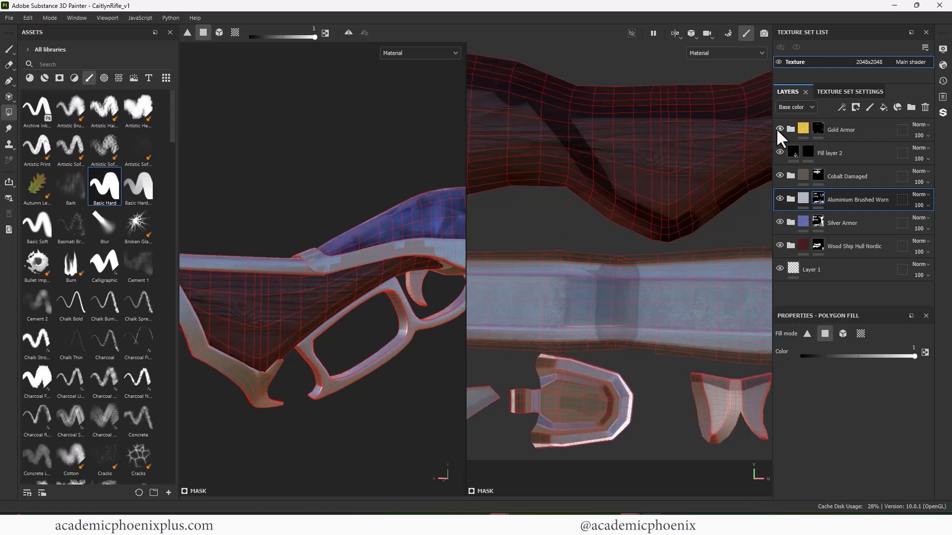
{"action": "left_click", "coordinate": [778, 129]}
{"action": "left_click", "coordinate": [779, 199]}
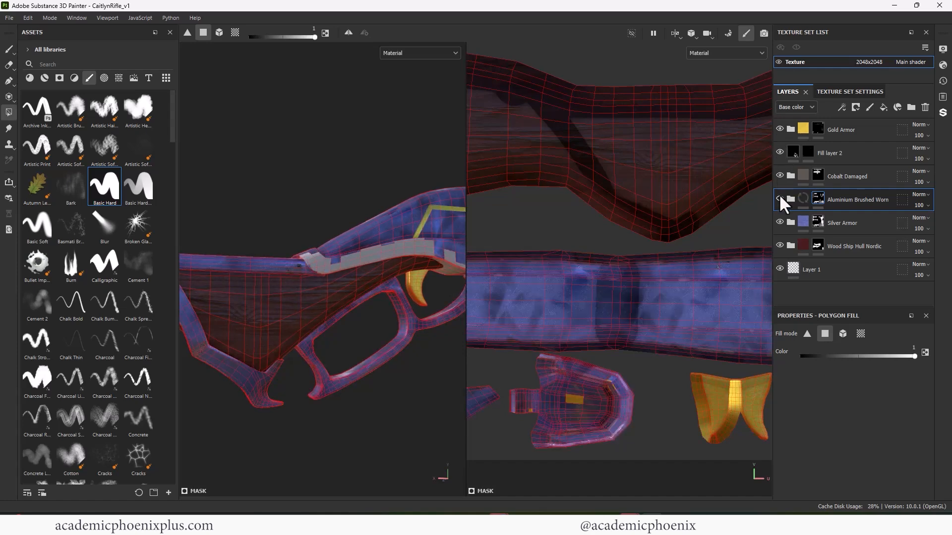
{"action": "left_click", "coordinate": [779, 199]}
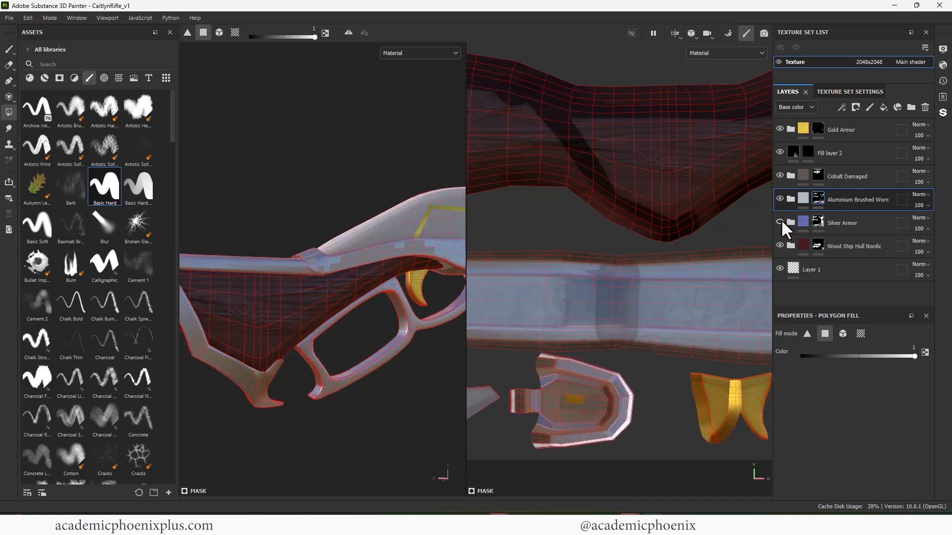
{"action": "left_click", "coordinate": [779, 222]}
{"action": "left_click", "coordinate": [779, 222]}
- Hide Aluminium Brushed Worn and fill the bare quads along the receiver island's lower edge in the Silver Armor mask
{"action": "left_click", "coordinate": [779, 199]}
{"action": "left_click", "coordinate": [817, 221]}
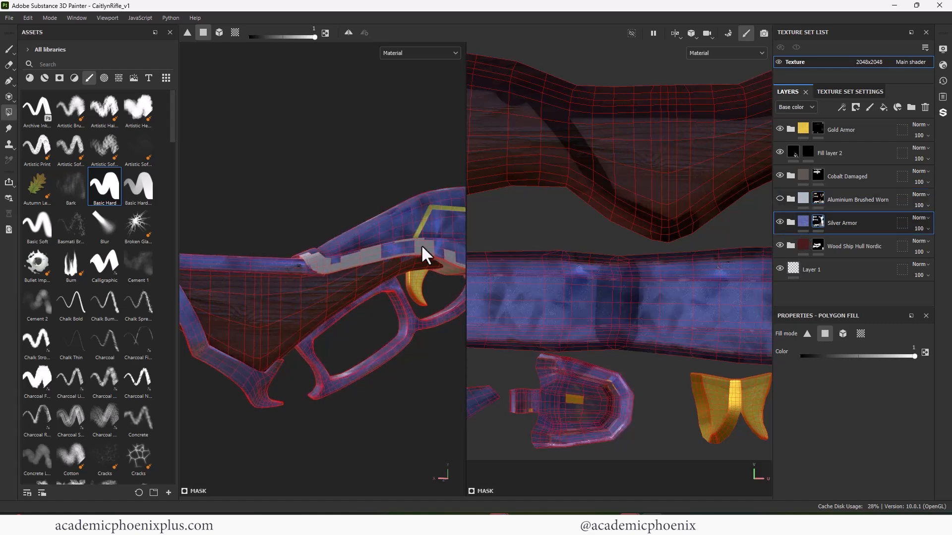
{"action": "scroll", "coordinate": [624, 322], "scroll_direction": "down", "scroll_amount": 3}
{"action": "middle_click_drag", "start_coordinate": [636, 268], "coordinate": [566, 361], "text": "alt"}
{"action": "left_click_drag", "start_coordinate": [614, 194], "coordinate": [662, 245]}
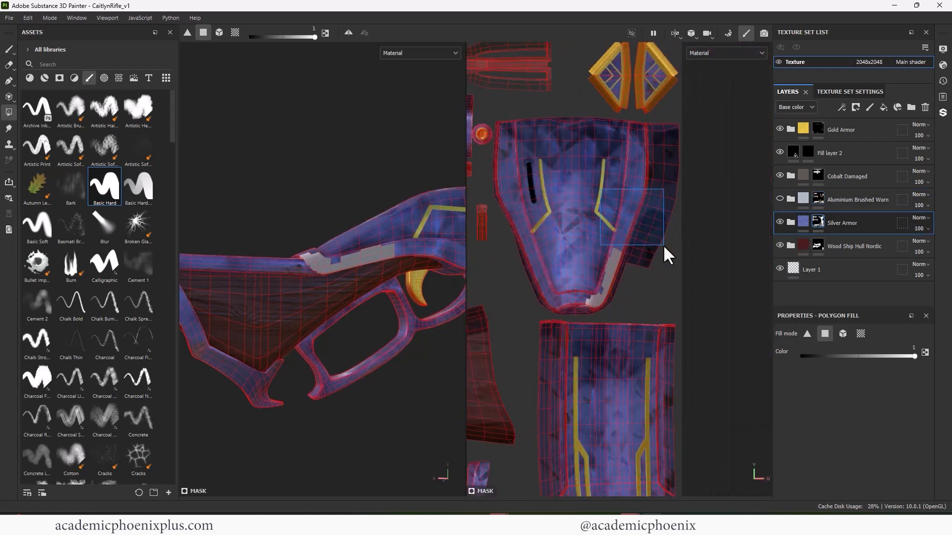
{"action": "left_click_drag", "start_coordinate": [579, 242], "coordinate": [630, 276]}
{"action": "left_click_drag", "start_coordinate": [564, 282], "coordinate": [620, 305]}
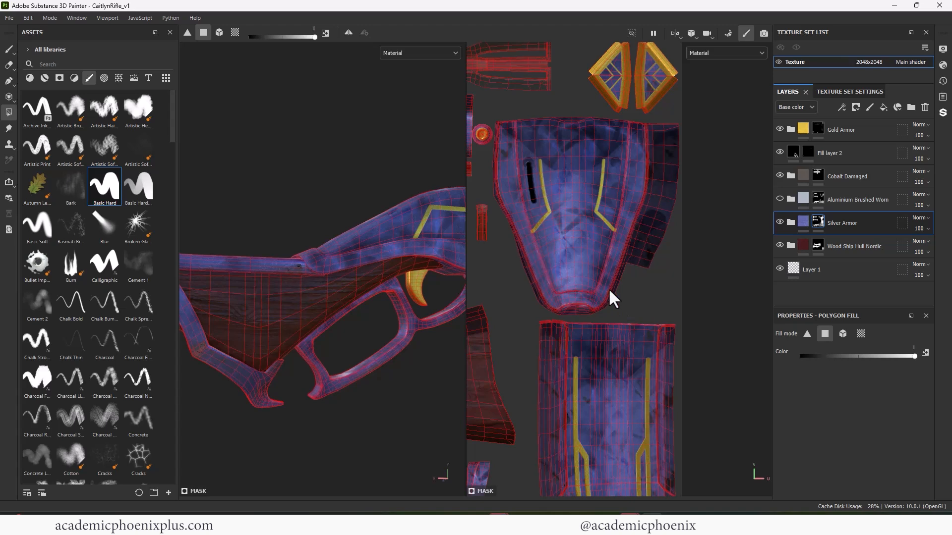
- Show Aluminium Brushed Worn again, fill the blue patches in the receiver island's trim with it, and save the project
{"action": "left_click", "coordinate": [779, 199]}
{"action": "left_click", "coordinate": [818, 198]}
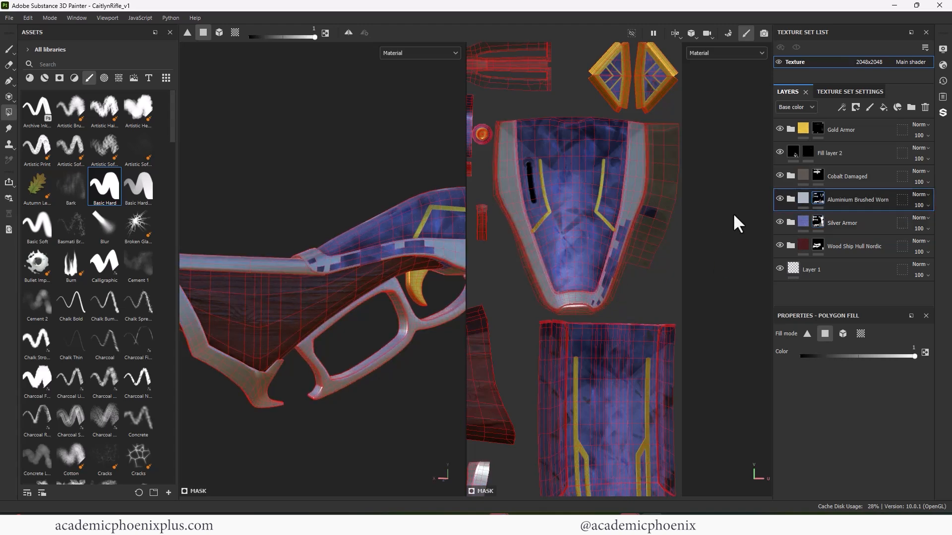
{"action": "mouse_move", "coordinate": [625, 228]}
{"action": "left_mouse_down"}
{"action": "mouse_move", "coordinate": [617, 290]}
{"action": "mouse_move", "coordinate": [588, 300]}
{"action": "left_mouse_up"}
{"action": "right_click_drag", "start_coordinate": [347, 292], "coordinate": [280, 317], "text": "alt"}
{"action": "middle_click_drag", "start_coordinate": [280, 324], "coordinate": [188, 337], "text": "alt"}
{"action": "left_click_drag", "start_coordinate": [337, 342], "coordinate": [138, 358], "text": "alt"}
{"action": "key", "text": "ctrl+s"}
- Paint a thin aluminium stroke between the gold line and the black slot on the receiver with the Basic Hard brush at size 0.58
{"action": "middle_click_drag", "start_coordinate": [271, 223], "coordinate": [395, 210], "text": "alt"}
{"action": "left_click_drag", "start_coordinate": [394, 209], "coordinate": [350, 230], "text": "alt"}
{"action": "right_click_drag", "start_coordinate": [302, 247], "coordinate": [341, 231], "text": "alt"}
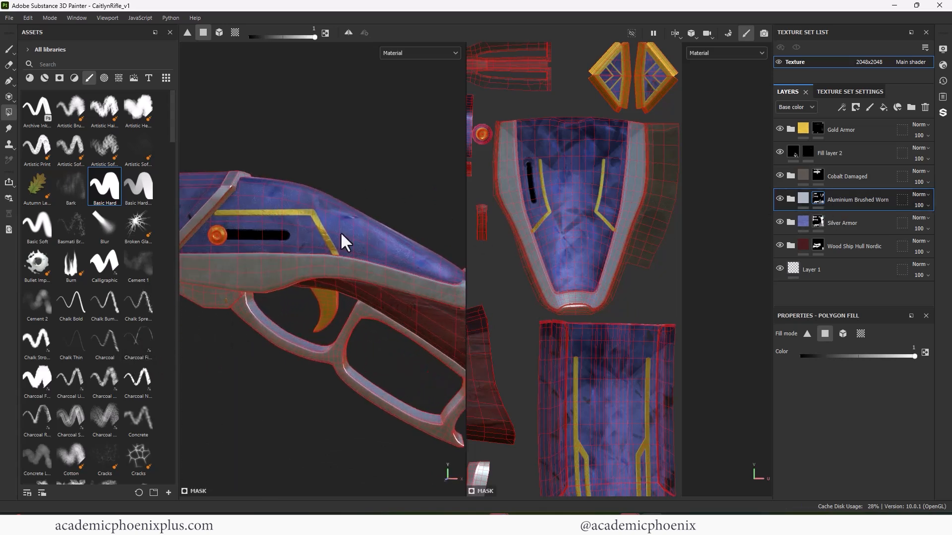
{"action": "middle_click_drag", "start_coordinate": [340, 231], "coordinate": [428, 260], "text": "alt"}
{"action": "left_click", "coordinate": [9, 49]}
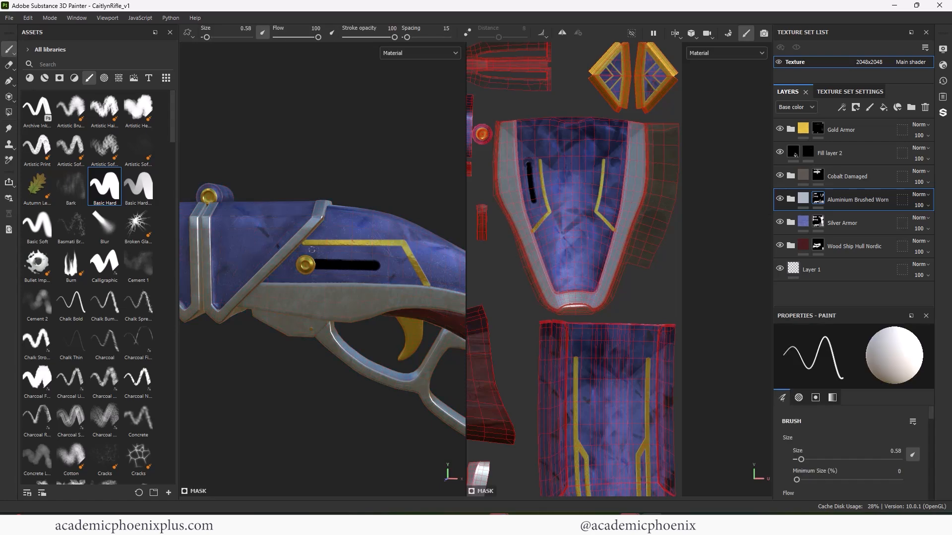
{"action": "left_click_drag", "start_coordinate": [338, 249], "coordinate": [392, 250]}
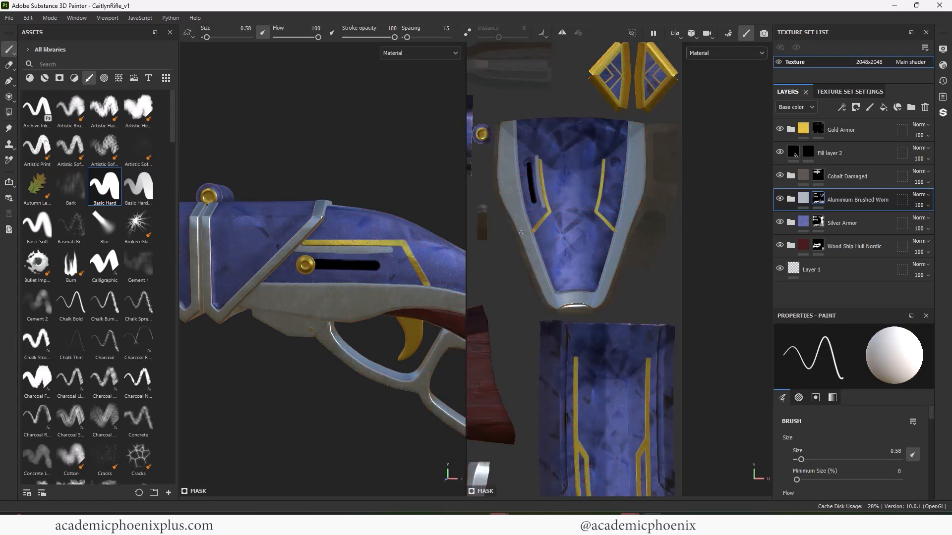
- Extend the thin aluminium stroke beside the slot from both ends to the receiver's grey trim, using brush size 0.58
{"action": "right_click_drag", "start_coordinate": [554, 186], "coordinate": [594, 175], "text": "alt"}
{"action": "middle_click_drag", "start_coordinate": [594, 174], "coordinate": [626, 224], "text": "alt"}
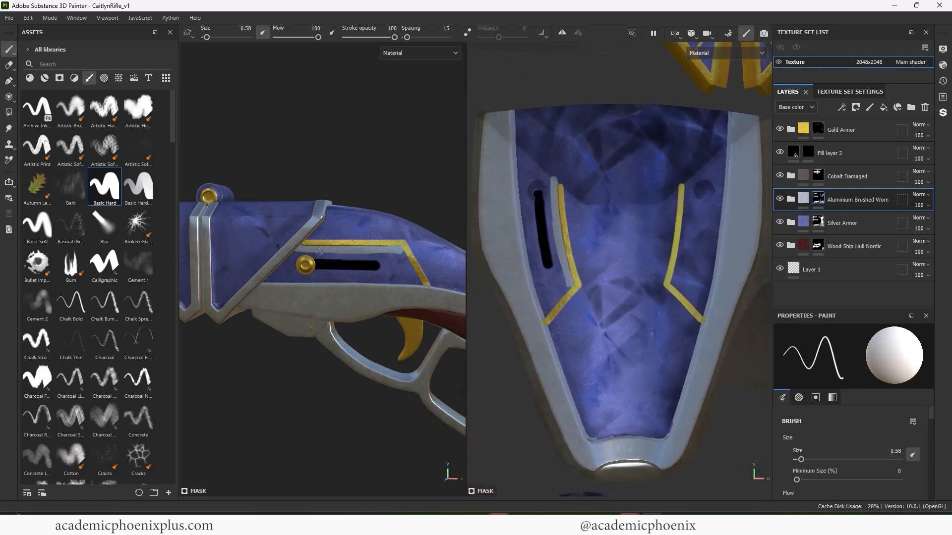
{"action": "left_click_drag", "start_coordinate": [568, 283], "coordinate": [554, 306]}
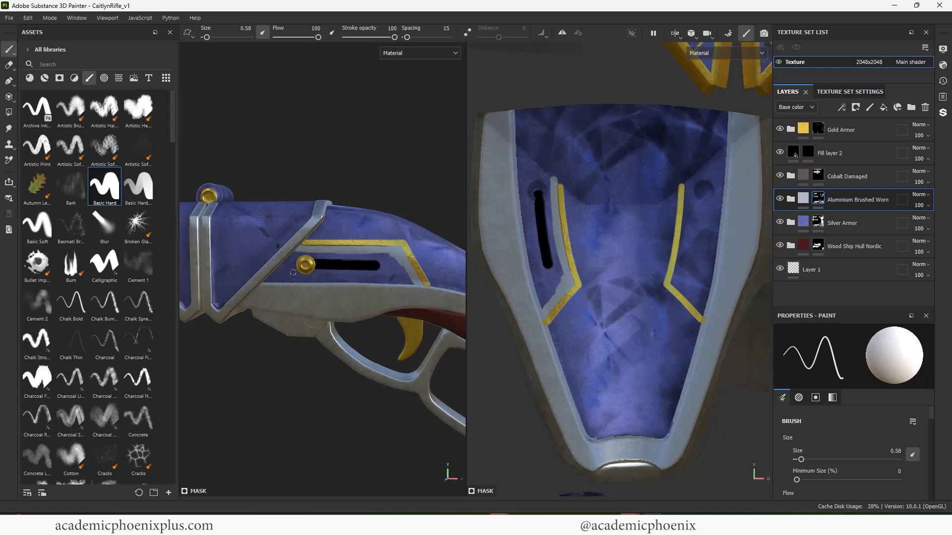
{"action": "left_click", "coordinate": [553, 178], "text": "shift"}
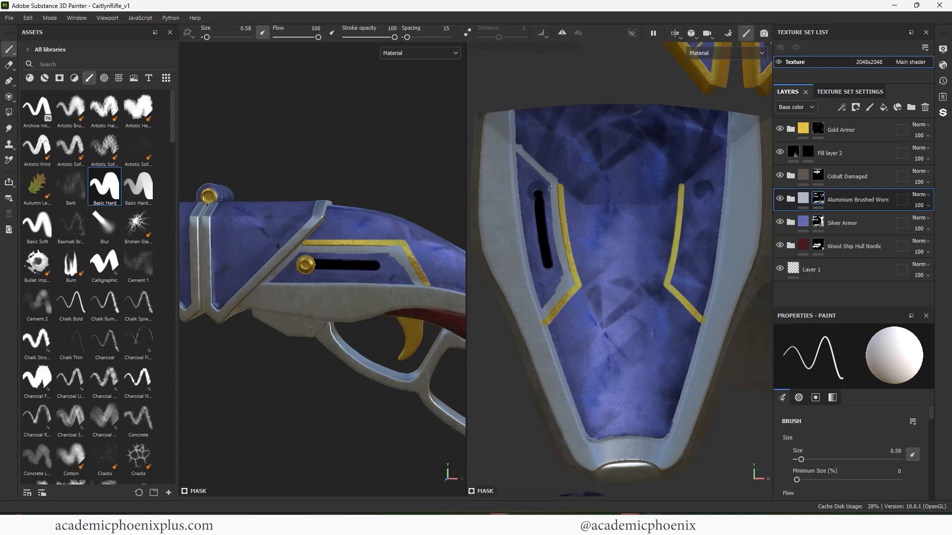
- Fill the blue area around the black slot and the matching area on the receiver's opposite side with aluminium at brush size 1.84
{"action": "key", "text": "bracketright"}
{"action": "key", "text": "bracketright"}
{"action": "key", "text": "bracketright"}
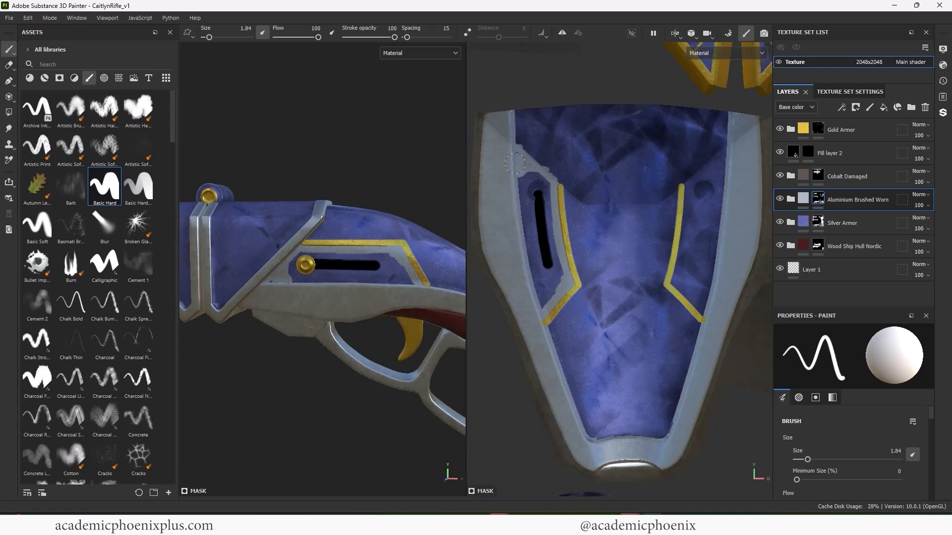
{"action": "mouse_move", "coordinate": [515, 163]}
{"action": "left_mouse_down"}
{"action": "mouse_move", "coordinate": [550, 238]}
{"action": "mouse_move", "coordinate": [530, 219]}
{"action": "mouse_move", "coordinate": [548, 283]}
{"action": "mouse_move", "coordinate": [521, 182]}
{"action": "left_mouse_up"}
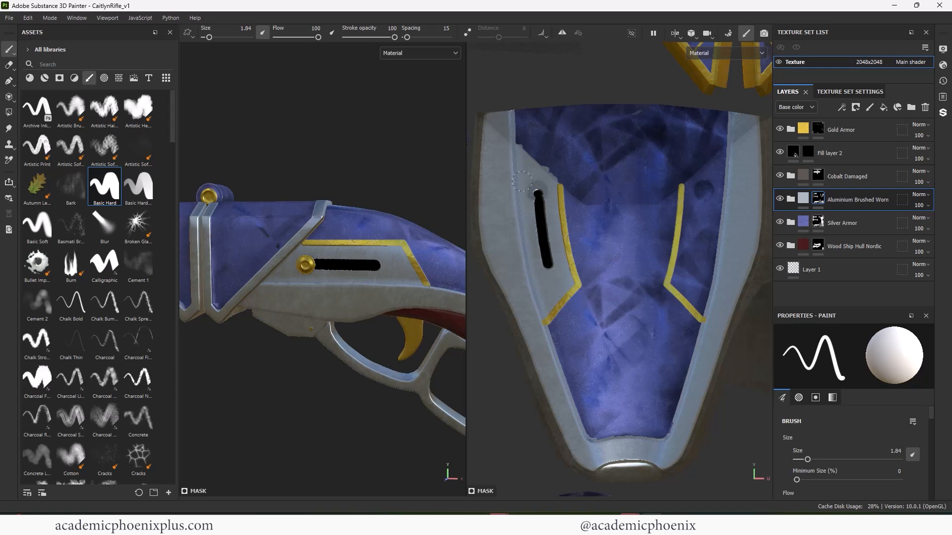
{"action": "mouse_move", "coordinate": [698, 188]}
{"action": "left_mouse_down"}
{"action": "mouse_move", "coordinate": [714, 156]}
{"action": "mouse_move", "coordinate": [678, 281]}
{"action": "mouse_move", "coordinate": [698, 301]}
{"action": "mouse_move", "coordinate": [687, 287]}
{"action": "left_mouse_up"}
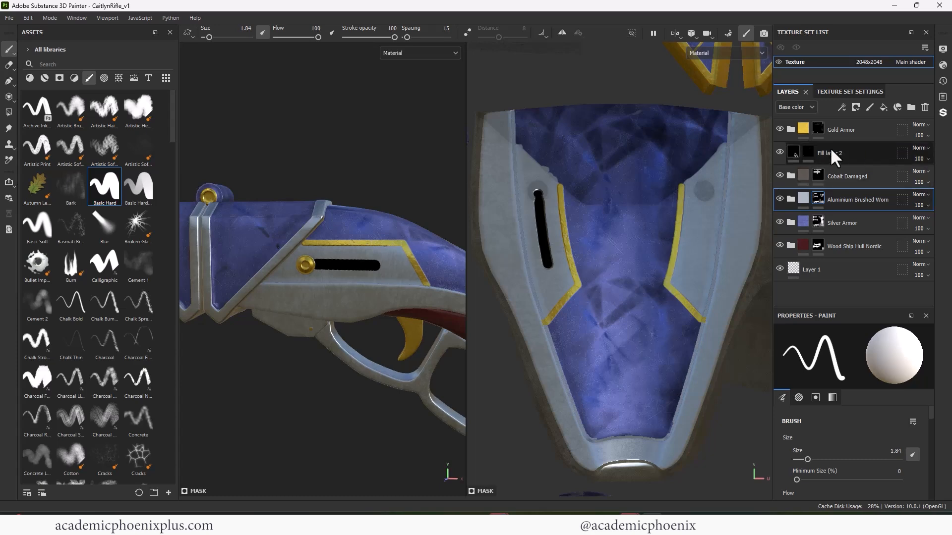
- Activate the Fill layer 2 mask for painting and reduce the brush size to 0.58
{"action": "left_click", "coordinate": [808, 152]}
{"action": "right_click_drag", "start_coordinate": [541, 207], "coordinate": [526, 207], "text": "ctrl"}
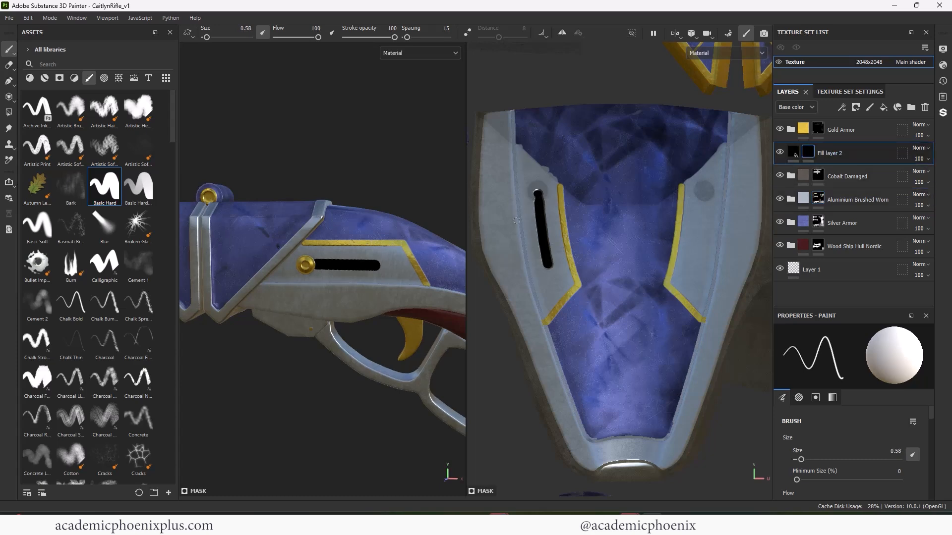
{"action": "left_click_drag", "start_coordinate": [422, 171], "coordinate": [243, 201], "text": "alt"}
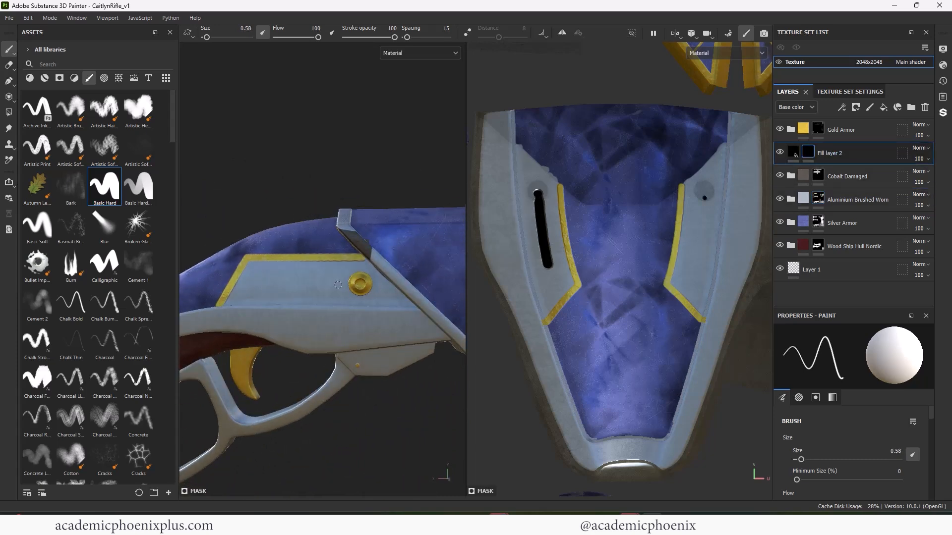
{"action": "left_click_drag", "start_coordinate": [337, 284], "coordinate": [252, 284]}
{"action": "key", "text": "ctrl+z"}
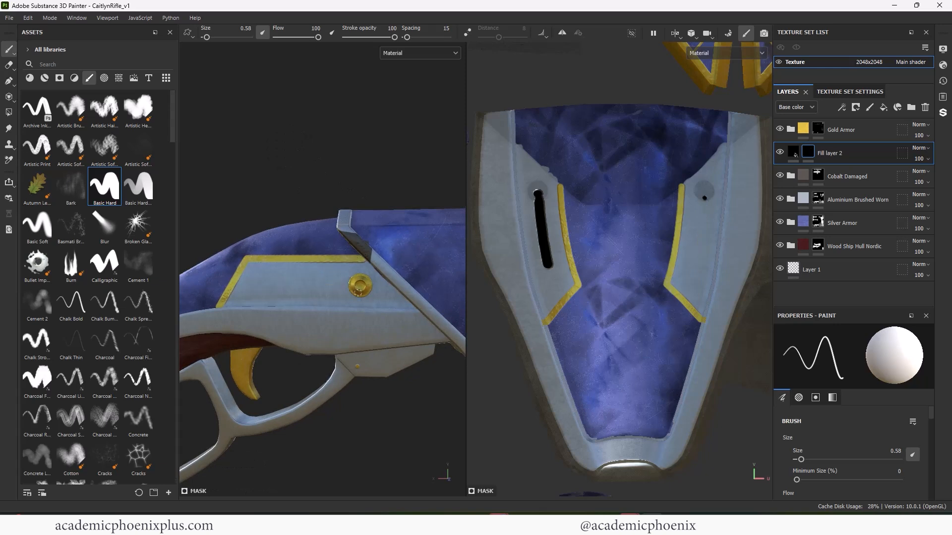
{"action": "right_click_drag", "start_coordinate": [337, 287], "coordinate": [348, 288], "text": "ctrl"}
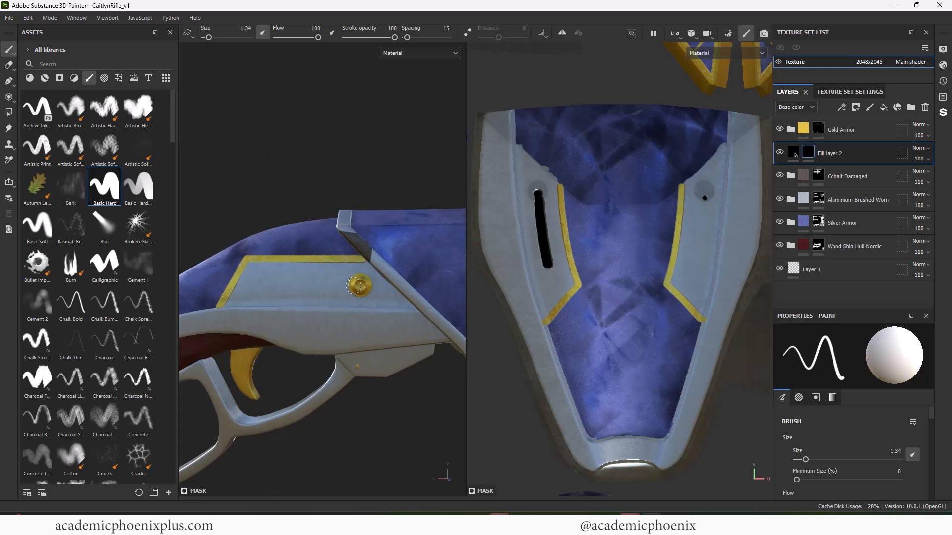
{"action": "left_click", "coordinate": [354, 286]}
{"action": "left_click", "coordinate": [260, 286], "text": "shift"}
{"action": "key", "text": "ctrl+z"}
- Paint a straight black slot running back from the gold knob on the receiver's opposite side, at brush size 0.92 in the Fill layer 2 mask
{"action": "right_click_drag", "start_coordinate": [330, 361], "coordinate": [323, 361], "text": "ctrl"}
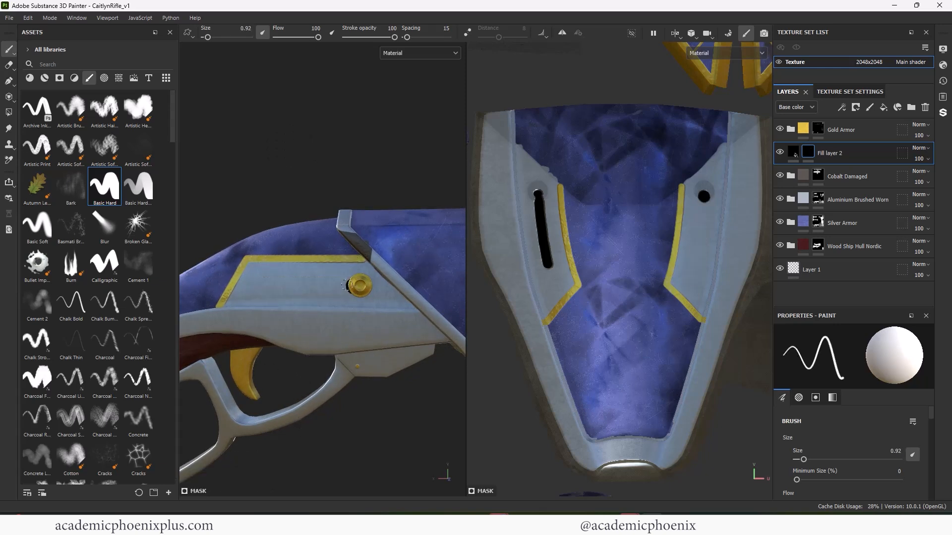
{"action": "key", "text": "ctrl+z"}
{"action": "left_click", "coordinate": [254, 282], "text": "shift"}
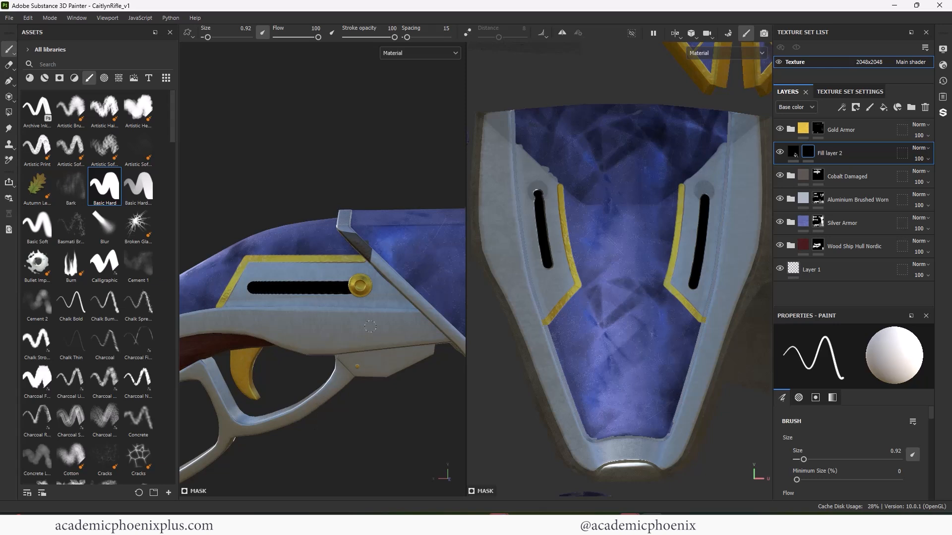
{"action": "key", "text": "ctrl+z"}
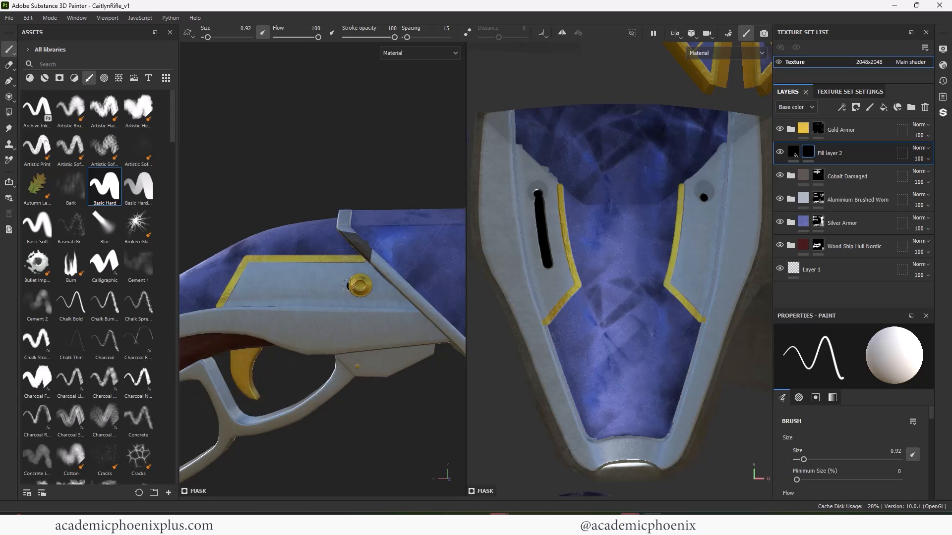
{"action": "left_click", "coordinate": [271, 286], "text": "shift"}
{"action": "key", "text": "ctrl+z"}
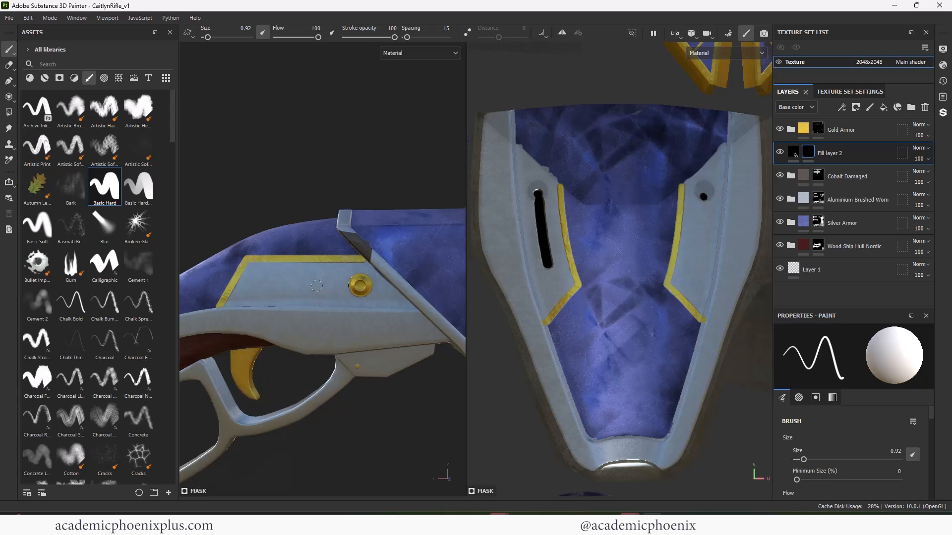
{"action": "left_click", "coordinate": [281, 286], "text": "shift"}
{"action": "key", "text": "ctrl+z"}
{"action": "left_click", "coordinate": [275, 285], "text": "shift"}
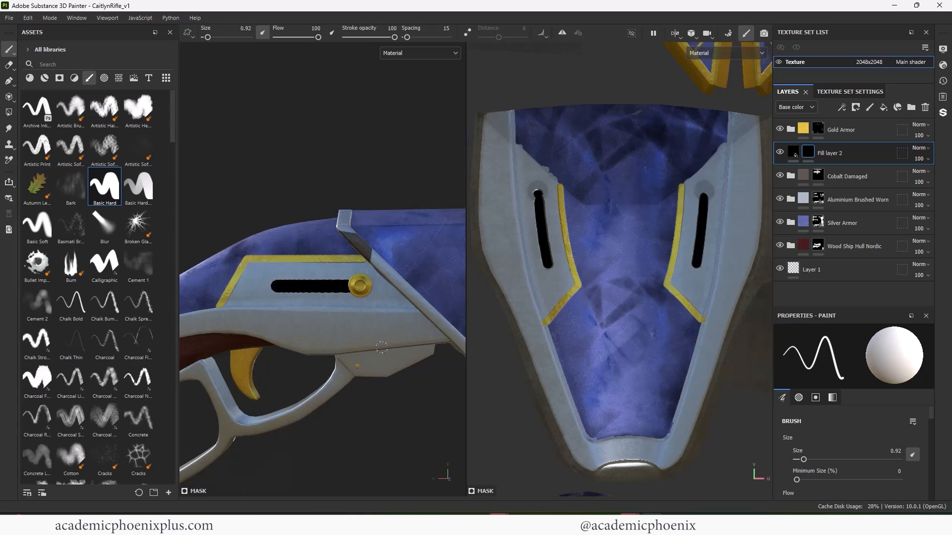
- Examine the receiver's slot, gold lines and aluminium trim from several angles
{"action": "left_click_drag", "start_coordinate": [370, 423], "coordinate": [454, 387], "text": "alt"}
{"action": "middle_click_drag", "start_coordinate": [208, 278], "coordinate": [475, 200], "text": "alt"}
{"action": "middle_click_drag", "start_coordinate": [216, 252], "coordinate": [384, 223], "text": "alt"}
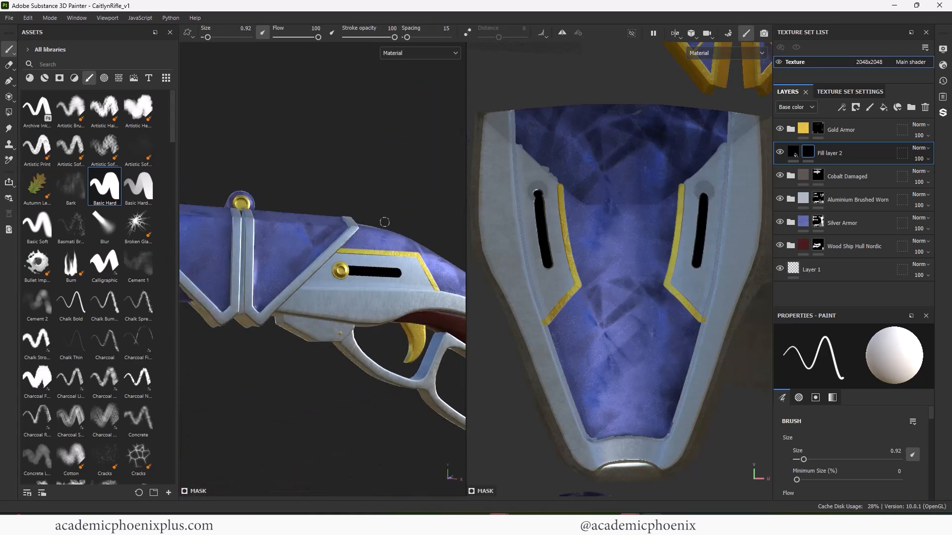
{"action": "left_click_drag", "start_coordinate": [384, 222], "coordinate": [362, 234], "text": "alt"}
{"action": "right_click_drag", "start_coordinate": [362, 234], "coordinate": [221, 215], "text": "alt"}
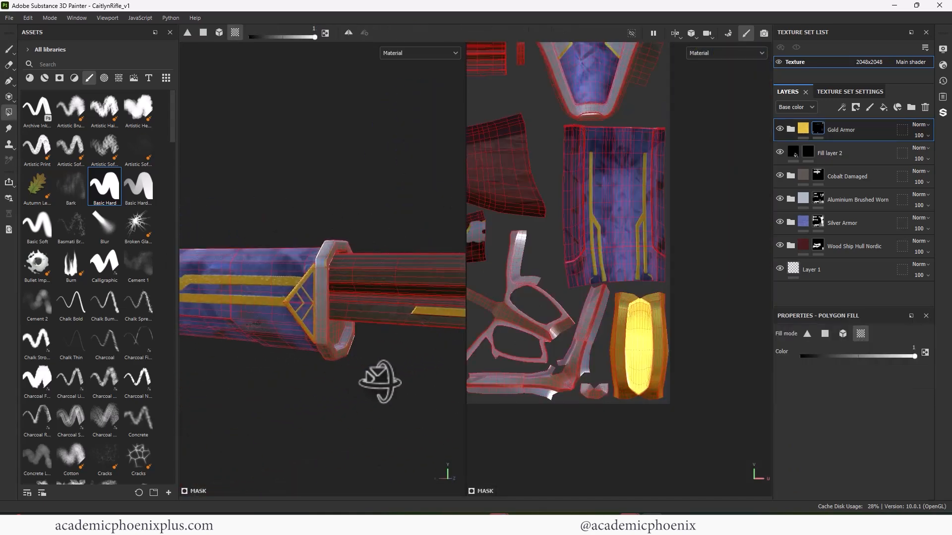
{"action": "left_click_drag", "start_coordinate": [377, 383], "coordinate": [384, 383], "text": "alt"}
{"action": "right_click_drag", "start_coordinate": [384, 383], "coordinate": [287, 335], "text": "alt"}
{"action": "key", "text": "ctrl+z"}
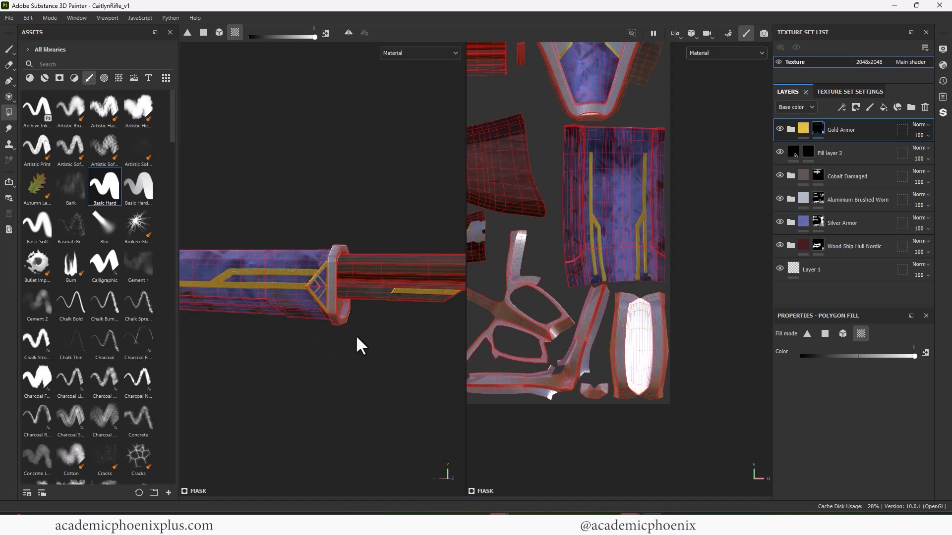
- Fill the collar at the front of the blue barrel sleeve with gold in the Gold Armor mask, using Polygon Fill in UV chunk mode
{"action": "left_click_drag", "start_coordinate": [357, 338], "coordinate": [342, 316], "text": "alt"}
{"action": "right_click_drag", "start_coordinate": [560, 319], "coordinate": [553, 248], "text": "alt"}
{"action": "middle_click_drag", "start_coordinate": [553, 247], "coordinate": [813, 223], "text": "alt"}
{"action": "right_click_drag", "start_coordinate": [655, 239], "coordinate": [751, 236], "text": "alt"}
{"action": "right_click_drag", "start_coordinate": [367, 261], "coordinate": [521, 247], "text": "alt"}
{"action": "left_click_drag", "start_coordinate": [400, 191], "coordinate": [441, 212], "text": "alt"}
{"action": "right_click_drag", "start_coordinate": [441, 211], "coordinate": [496, 219], "text": "alt"}
- Set Polygon Fill to quad mode with colour 0 for removing faces from the Gold Armor mask
{"action": "key", "text": "x"}
{"action": "left_click_drag", "start_coordinate": [282, 272], "coordinate": [267, 320], "text": "alt"}
{"action": "left_click", "coordinate": [825, 334]}
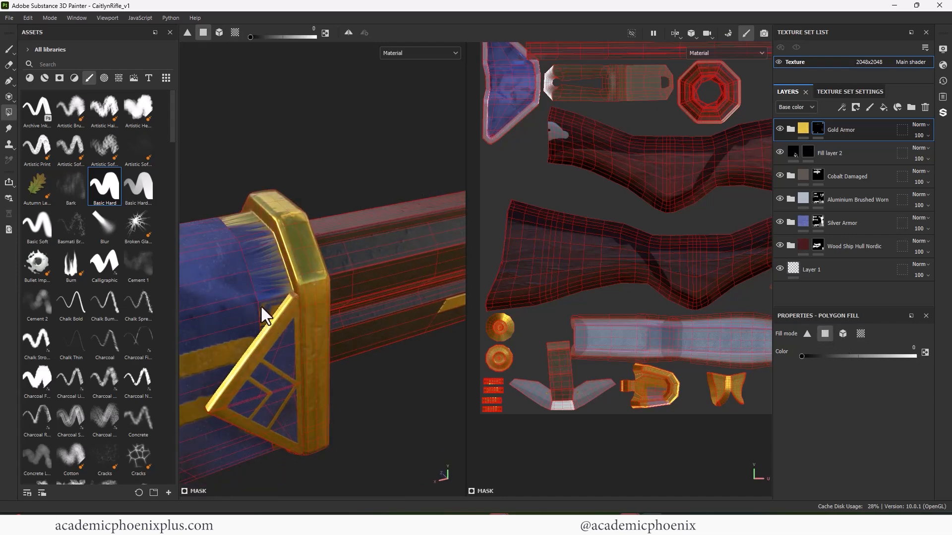
{"action": "left_click_drag", "start_coordinate": [261, 305], "coordinate": [282, 215], "text": "alt"}
{"action": "left_click_drag", "start_coordinate": [257, 268], "coordinate": [289, 216]}
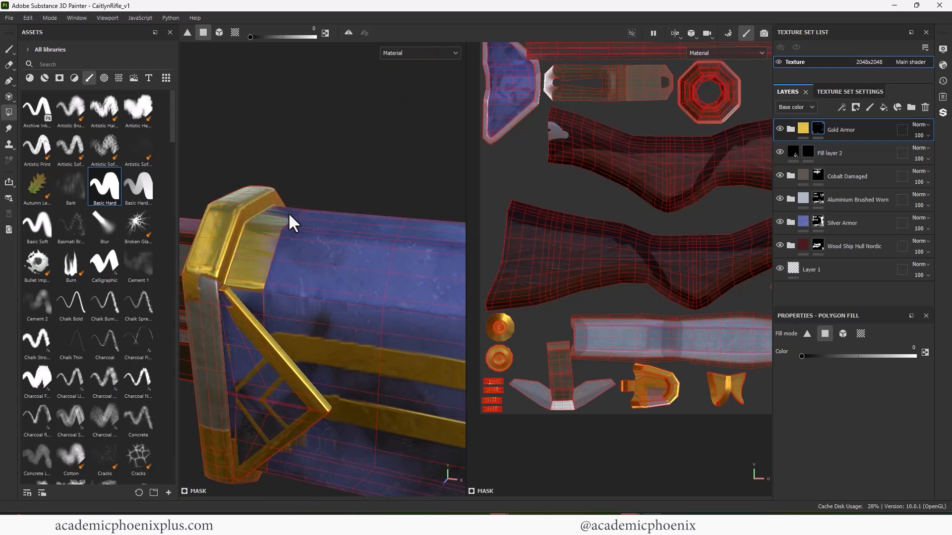
{"action": "right_click_drag", "start_coordinate": [663, 361], "coordinate": [843, 314], "text": "alt"}
{"action": "right_click_drag", "start_coordinate": [622, 305], "coordinate": [698, 292], "text": "alt"}
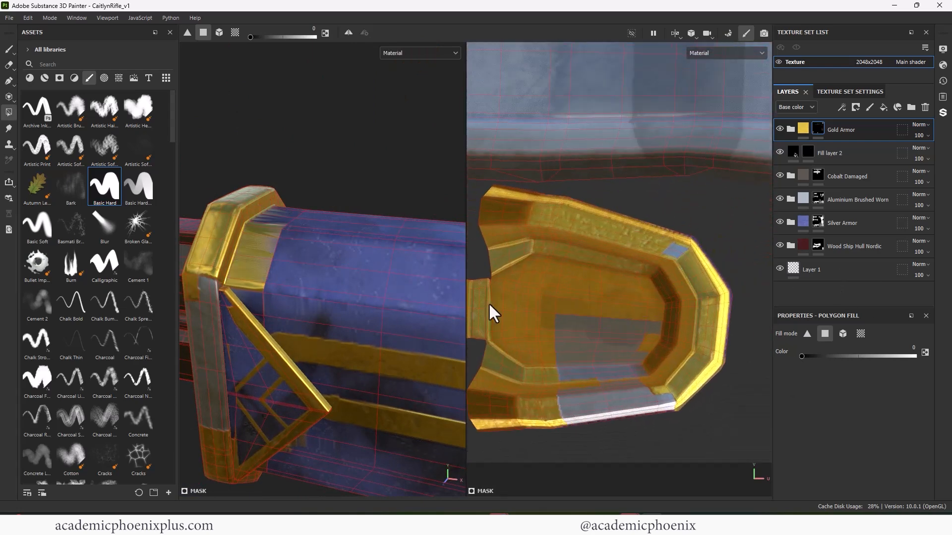
{"action": "left_click_drag", "start_coordinate": [285, 282], "coordinate": [336, 278], "text": "alt"}
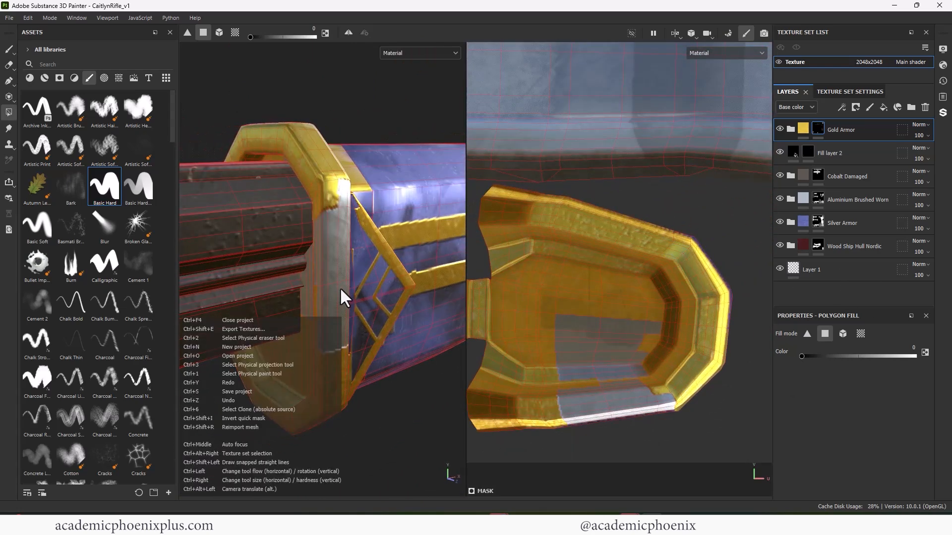
{"action": "left_click", "coordinate": [597, 337]}
{"action": "key", "text": "ctrl+z"}
{"action": "middle_click_drag", "start_coordinate": [574, 279], "coordinate": [665, 259], "text": "alt"}
{"action": "left_click_drag", "start_coordinate": [397, 264], "coordinate": [344, 276], "text": "alt"}
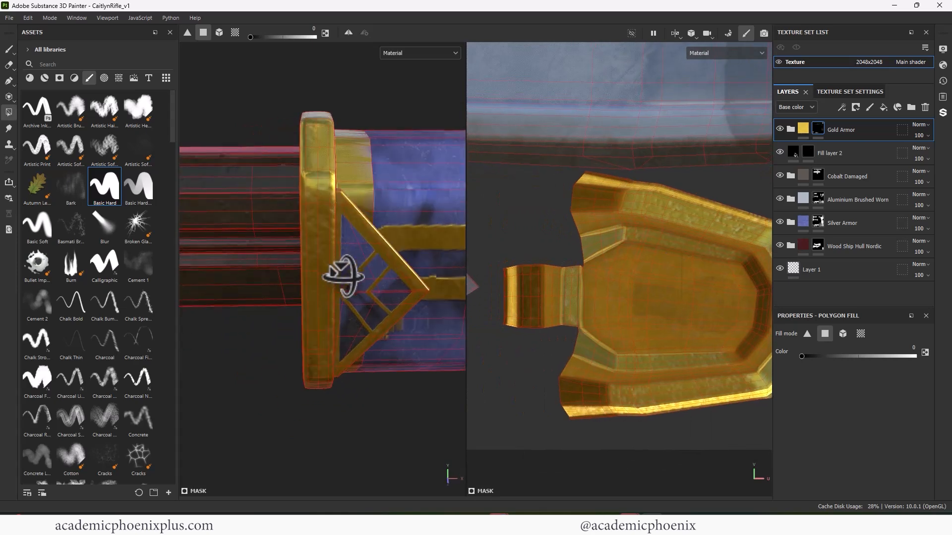
- Remove the outermost quads around the rounded end of the collar's UV island from the Gold Armor mask
{"action": "middle_click_drag", "start_coordinate": [573, 251], "coordinate": [371, 244], "text": "alt"}
{"action": "right_click_drag", "start_coordinate": [692, 287], "coordinate": [841, 293], "text": "alt"}
{"action": "middle_click_drag", "start_coordinate": [471, 232], "coordinate": [549, 284], "text": "alt"}
{"action": "middle_click_drag", "start_coordinate": [620, 238], "coordinate": [614, 275], "text": "alt"}
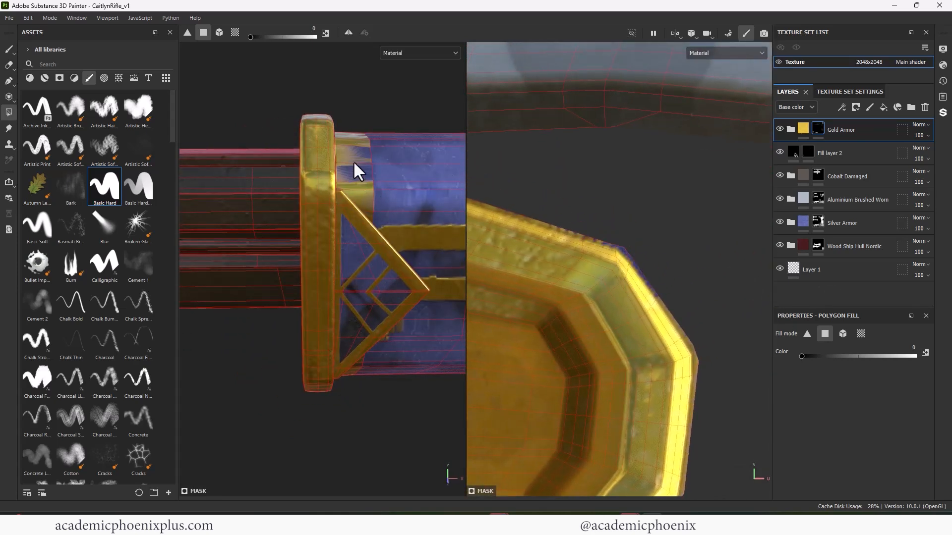
{"action": "middle_click_drag", "start_coordinate": [706, 331], "coordinate": [653, 282], "text": "alt"}
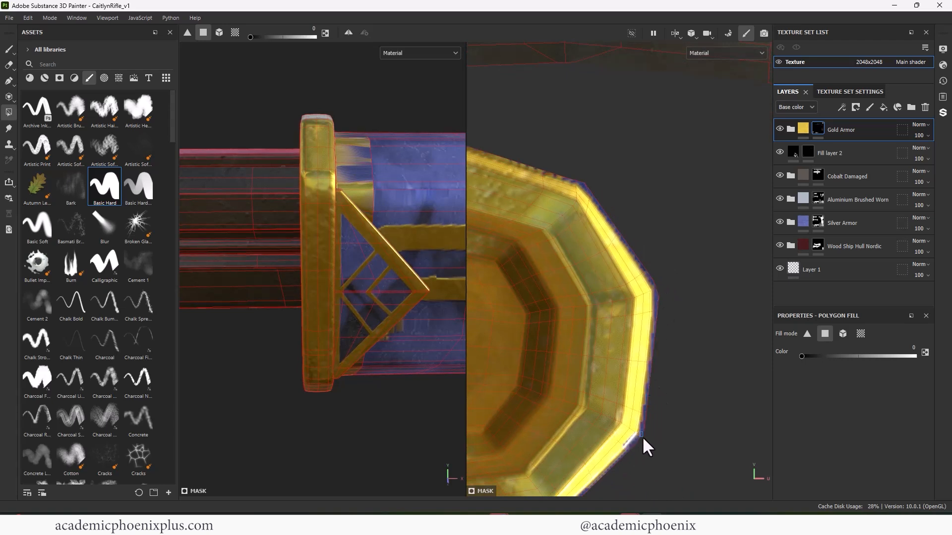
{"action": "left_click", "coordinate": [616, 453]}
{"action": "left_click_drag", "start_coordinate": [379, 280], "coordinate": [307, 313], "text": "alt"}
{"action": "right_click_drag", "start_coordinate": [667, 302], "coordinate": [676, 416], "text": "alt"}
{"action": "middle_click_drag", "start_coordinate": [673, 421], "coordinate": [656, 346], "text": "alt"}
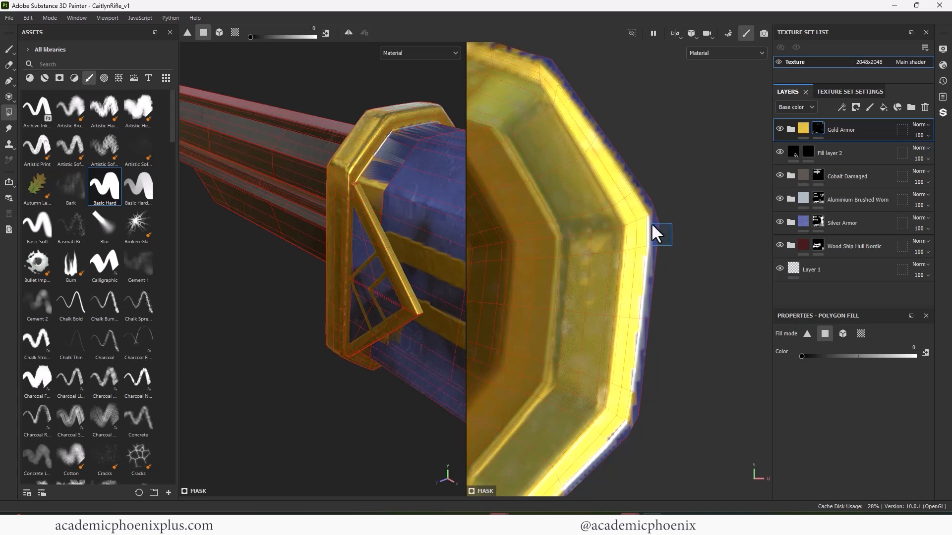
- Clear gold from the border quads along the upper curve of the collar's UV island
{"action": "left_click_drag", "start_coordinate": [614, 164], "coordinate": [613, 165]}
{"action": "middle_click_drag", "start_coordinate": [623, 130], "coordinate": [620, 209], "text": "alt"}
{"action": "left_click_drag", "start_coordinate": [595, 191], "coordinate": [580, 205]}
{"action": "middle_click_drag", "start_coordinate": [516, 121], "coordinate": [564, 199], "text": "alt"}
{"action": "left_click_drag", "start_coordinate": [516, 177], "coordinate": [525, 195]}
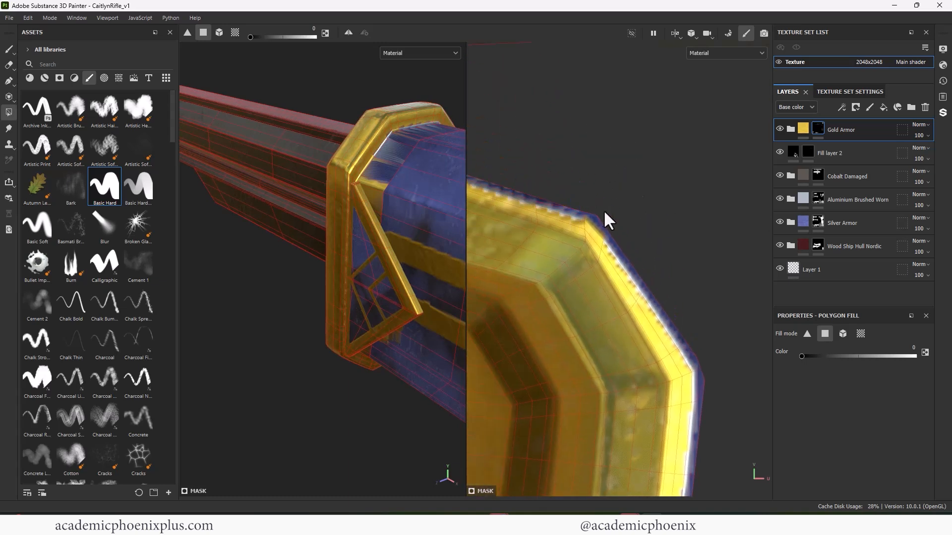
{"action": "middle_click_drag", "start_coordinate": [501, 169], "coordinate": [672, 239], "text": "alt"}
{"action": "left_click_drag", "start_coordinate": [599, 221], "coordinate": [585, 238]}
{"action": "middle_click_drag", "start_coordinate": [517, 176], "coordinate": [686, 239], "text": "alt"}
{"action": "left_click_drag", "start_coordinate": [678, 248], "coordinate": [662, 265]}
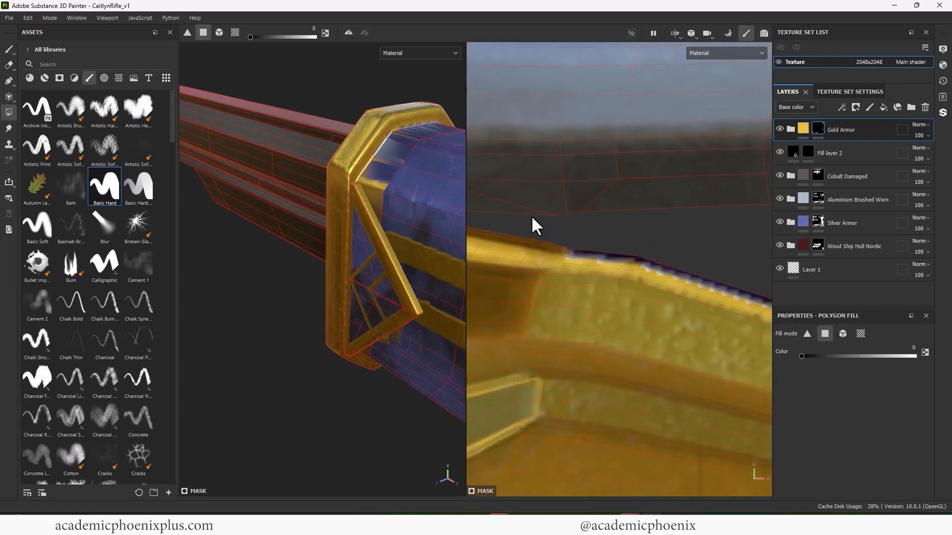
- Clear gold from the remaining border quads at the upper edge of the collar's UV island and save the project
{"action": "middle_click_drag", "start_coordinate": [531, 216], "coordinate": [618, 250], "text": "alt"}
{"action": "left_click_drag", "start_coordinate": [629, 263], "coordinate": [653, 280]}
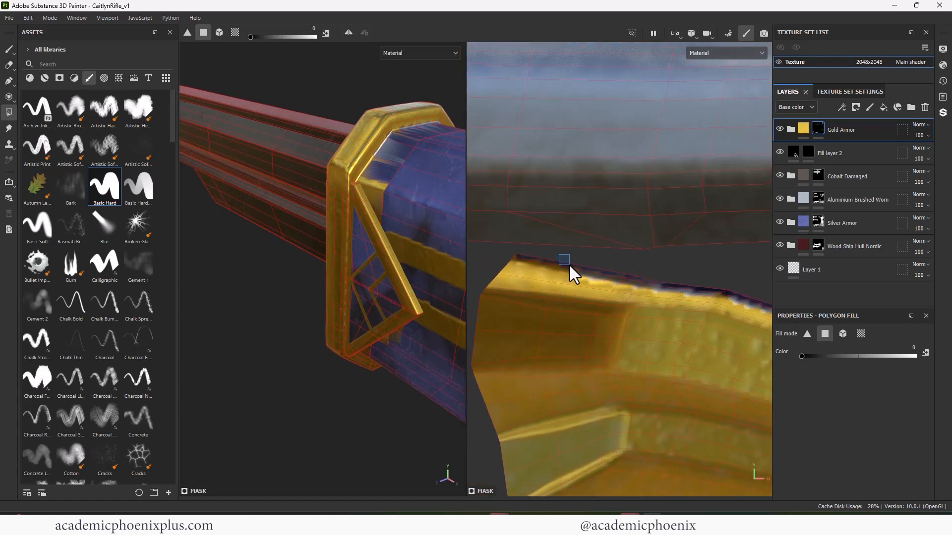
{"action": "middle_click_drag", "start_coordinate": [659, 272], "coordinate": [622, 312], "text": "alt"}
{"action": "right_click_drag", "start_coordinate": [623, 312], "coordinate": [631, 463], "text": "alt"}
{"action": "key", "text": "ctrl+s"}
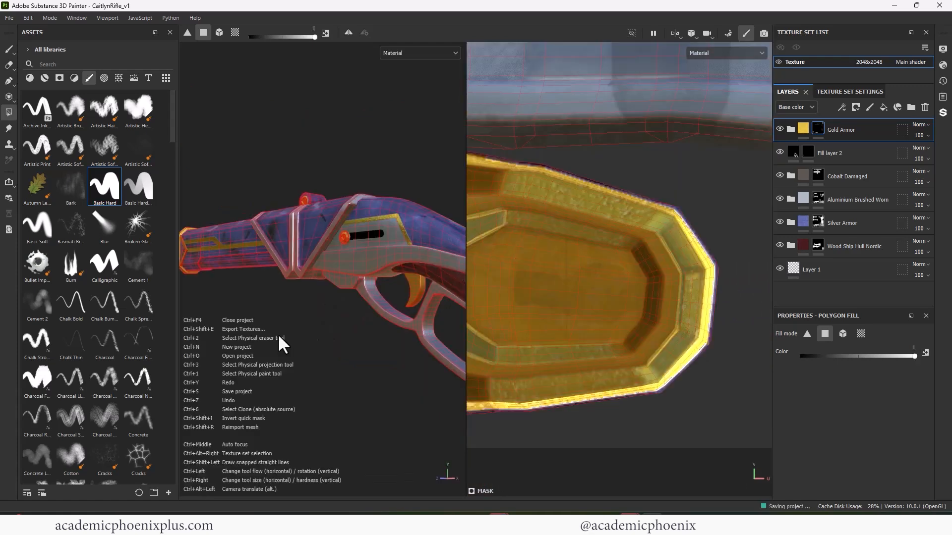
- Switch back to the Paint tool and check the gold collar and barrel along the rifle's length
{"action": "right_click_drag", "start_coordinate": [277, 334], "coordinate": [223, 199], "text": "alt"}
{"action": "left_click", "coordinate": [9, 49]}
{"action": "left_click_drag", "start_coordinate": [270, 154], "coordinate": [342, 174], "text": "alt"}
{"action": "mouse_move", "coordinate": [289, 189]}
{"action": "left_mouse_down", "text": "alt"}
{"action": "mouse_move", "coordinate": [319, 196]}
{"action": "mouse_move", "coordinate": [261, 185]}
{"action": "mouse_move", "coordinate": [309, 199]}
{"action": "left_mouse_up", "text": "alt"}
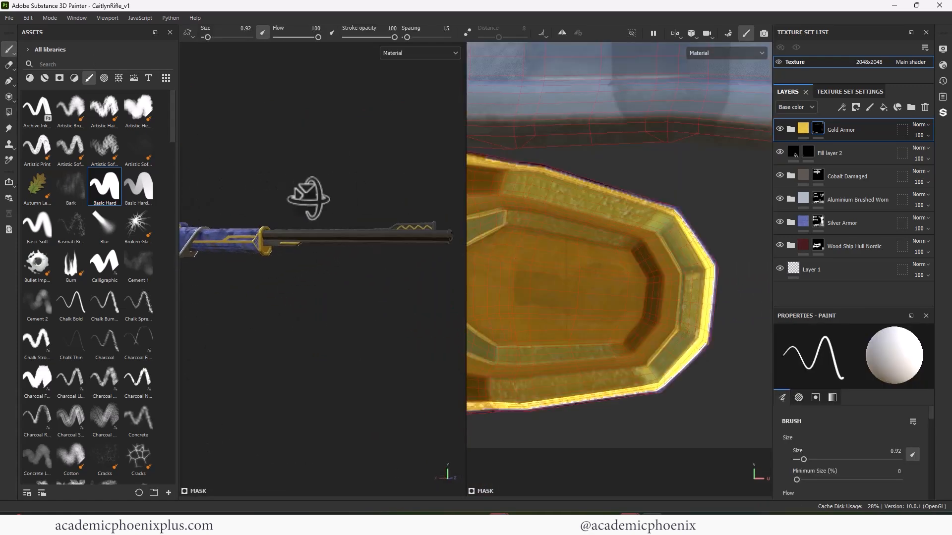
{"action": "middle_click_drag", "start_coordinate": [308, 199], "coordinate": [310, 195], "text": "alt"}
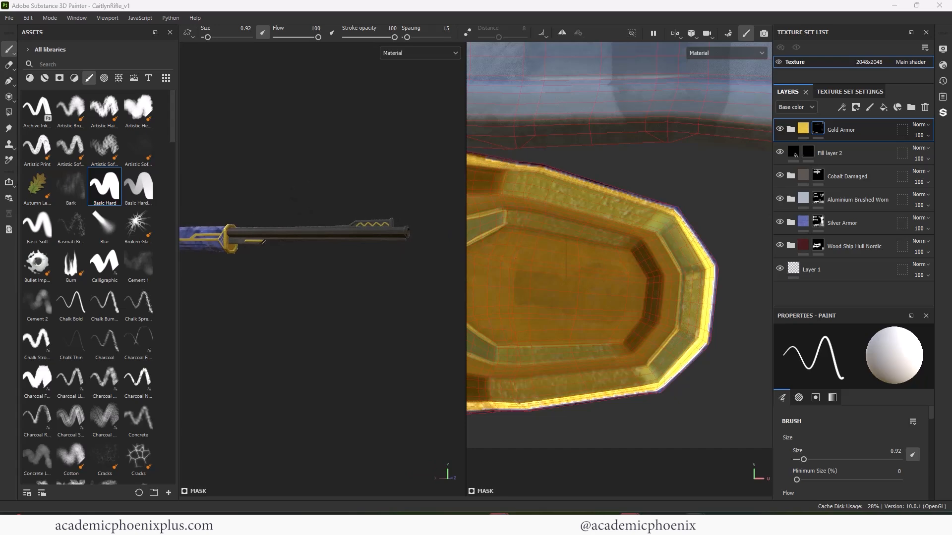
- Import House_Kiramman_Crest.png into the project CaitlynRifle_v1 with its usage set to alpha
{"action": "left_click", "coordinate": [796, 154]}
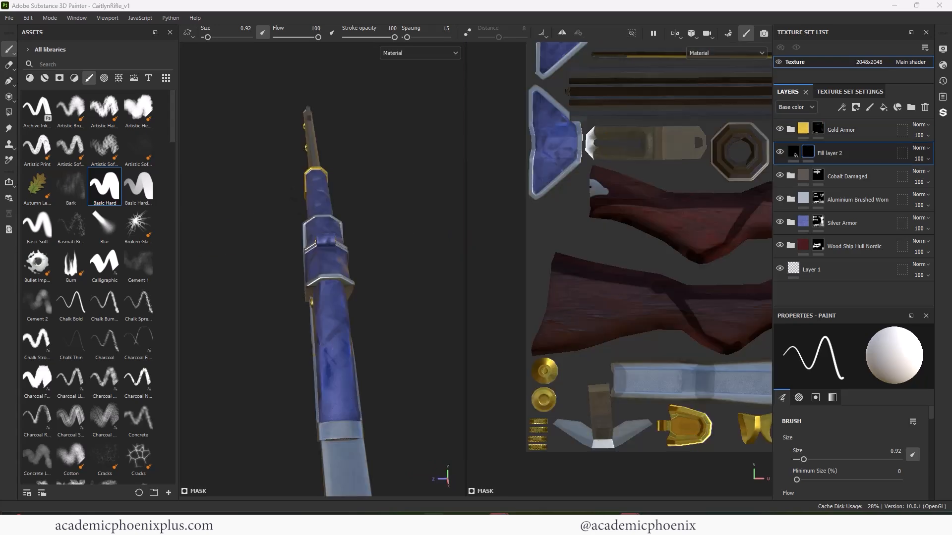
{"action": "left_click_drag", "start_coordinate": [0, 149], "coordinate": [0, 99]}
{"action": "left_click", "coordinate": [296, 230]}
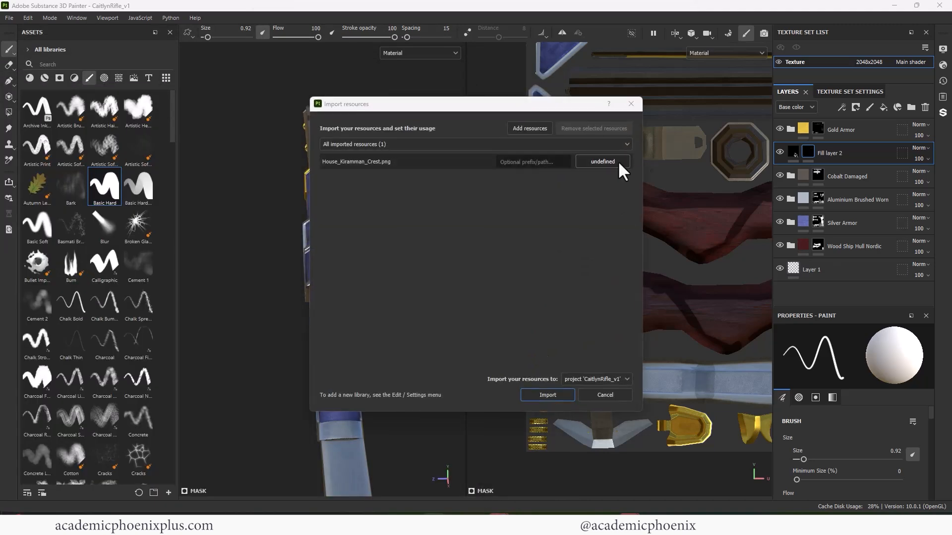
{"action": "left_click", "coordinate": [618, 161]}
{"action": "left_click", "coordinate": [642, 171]}
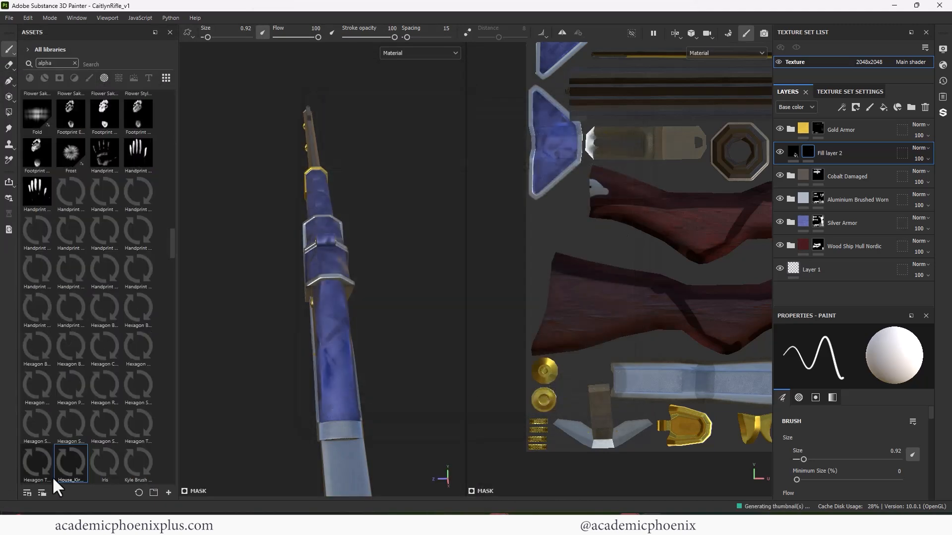
- Select the Gold Armor mask and load the House_Kiramman_Crest alpha into the brush at size 7.58
{"action": "left_click", "coordinate": [817, 130]}
{"action": "left_click_drag", "start_coordinate": [409, 240], "coordinate": [387, 291], "text": "alt"}
{"action": "scroll", "coordinate": [387, 291], "scroll_direction": "up", "scroll_amount": 3}
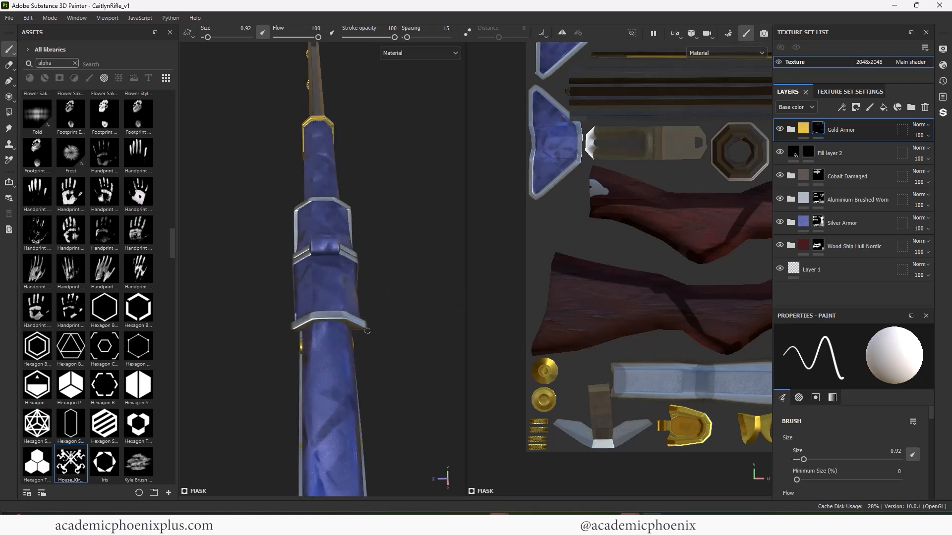
{"action": "left_click_drag", "start_coordinate": [930, 415], "coordinate": [937, 469]}
{"action": "mouse_move", "coordinate": [71, 463]}
{"action": "left_mouse_down"}
{"action": "mouse_move", "coordinate": [276, 478]}
{"action": "mouse_move", "coordinate": [856, 426]}
{"action": "left_mouse_up"}
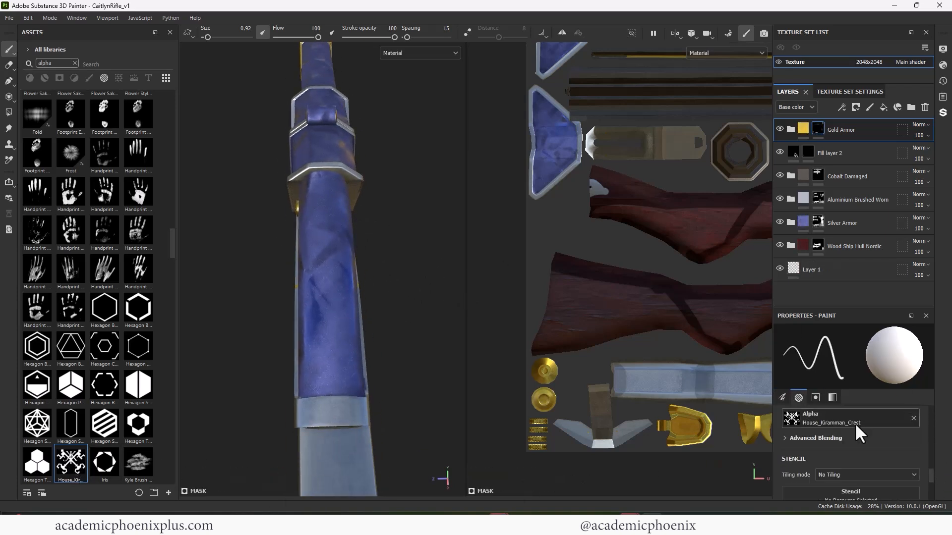
{"action": "right_click_drag", "start_coordinate": [334, 306], "coordinate": [361, 272], "text": "ctrl"}
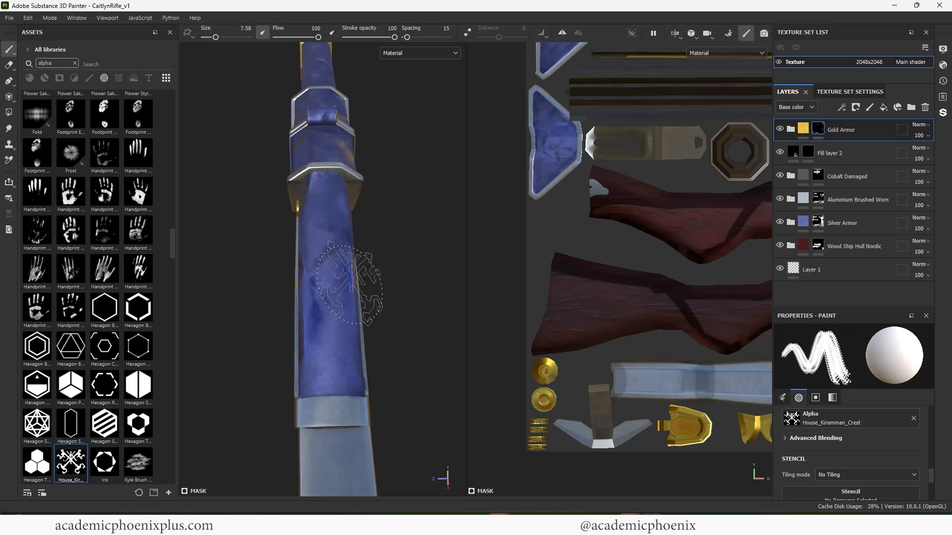
- Duplicate the Gold Armor layer and clear the mask of the copy
{"action": "left_click", "coordinate": [792, 130]}
{"action": "right_click", "coordinate": [790, 129]}
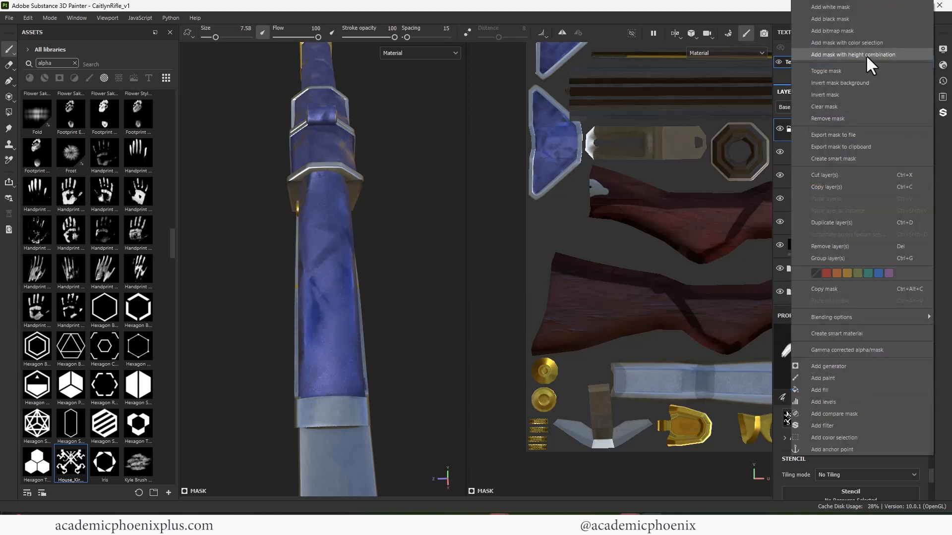
{"action": "left_click", "coordinate": [806, 222]}
{"action": "left_click", "coordinate": [791, 245]}
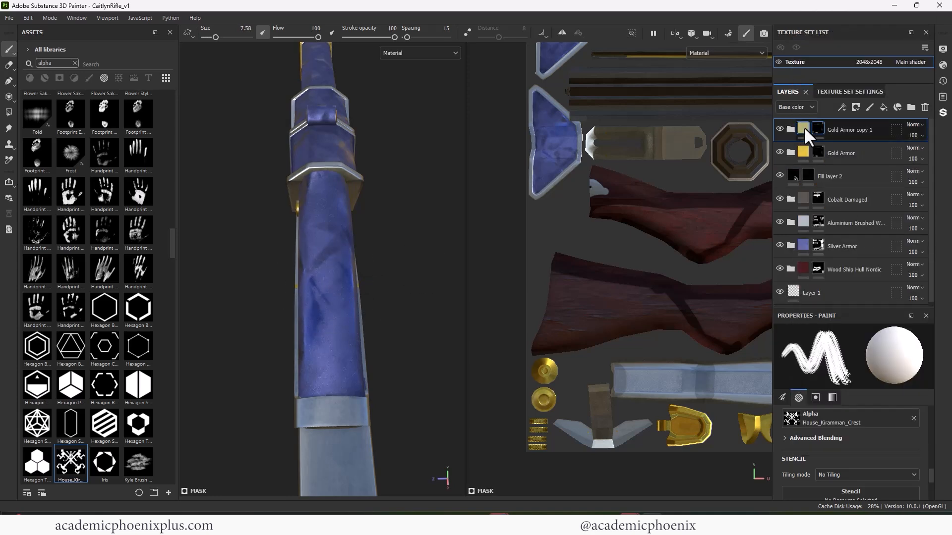
{"action": "right_click", "coordinate": [819, 126]}
{"action": "left_click", "coordinate": [875, 228]}
- Stamp the House Kiramman crest in gold on the blue top of the receiver with brush size 5.54
{"action": "left_click", "coordinate": [323, 295]}
{"action": "key", "text": "ctrl+z"}
{"action": "right_click_drag", "start_coordinate": [327, 289], "coordinate": [318, 289], "text": "ctrl"}
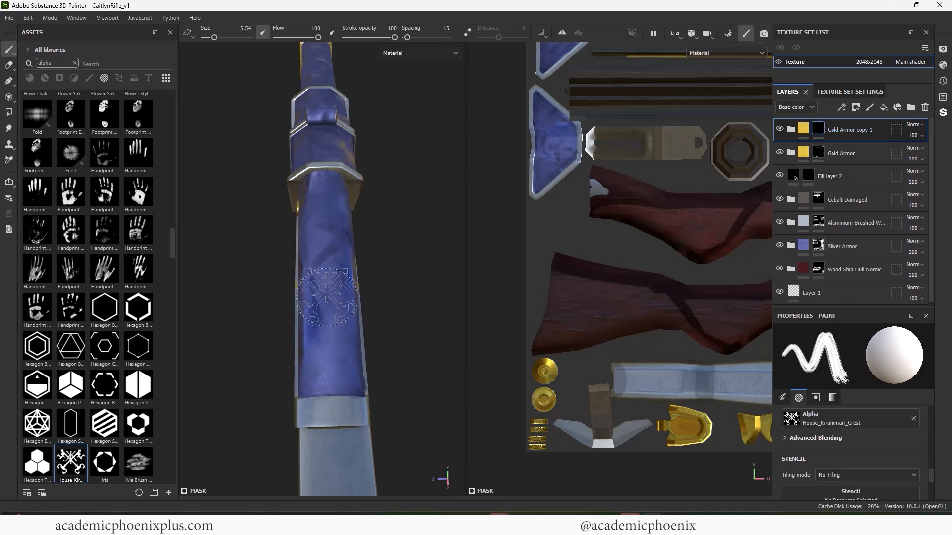
{"action": "left_click", "coordinate": [327, 296]}
{"action": "left_click_drag", "start_coordinate": [391, 293], "coordinate": [367, 265], "text": "alt"}
- Set the height of the Base Metal layer inside Gold Armor copy 1 to 0.1837
{"action": "left_click", "coordinate": [802, 130]}
{"action": "left_click", "coordinate": [791, 130]}
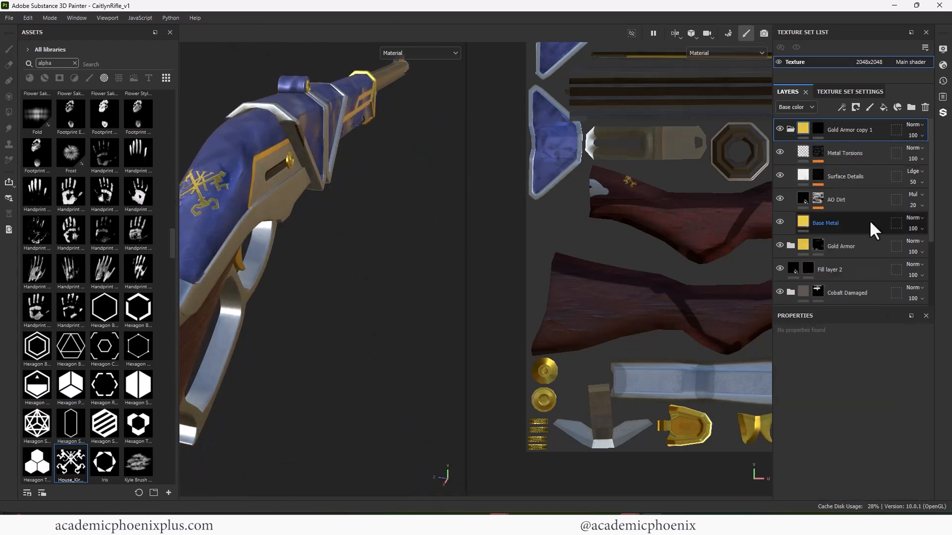
{"action": "left_click", "coordinate": [827, 228]}
{"action": "scroll", "coordinate": [922, 409], "scroll_direction": "down", "scroll_amount": 2}
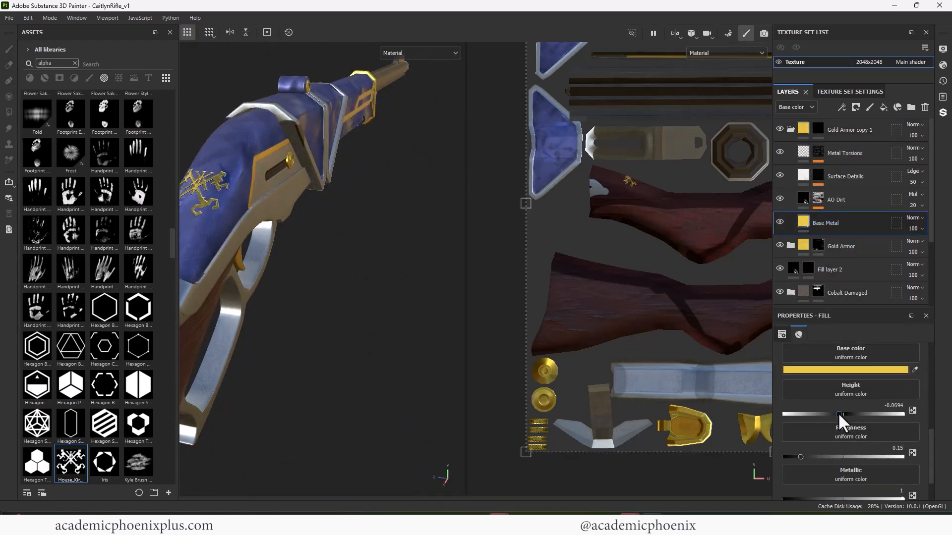
{"action": "left_click_drag", "start_coordinate": [838, 412], "coordinate": [850, 413]}
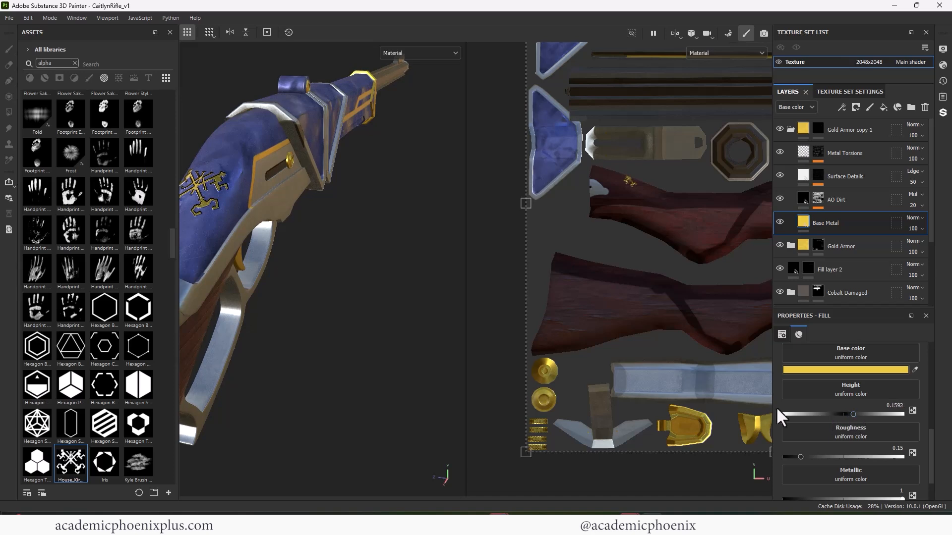
{"action": "left_click_drag", "start_coordinate": [277, 312], "coordinate": [350, 322], "text": "alt"}
{"action": "middle_click_drag", "start_coordinate": [350, 321], "coordinate": [316, 363], "text": "alt"}
{"action": "right_click_drag", "start_coordinate": [316, 364], "coordinate": [365, 342], "text": "alt"}
{"action": "left_click_drag", "start_coordinate": [365, 343], "coordinate": [408, 279], "text": "alt"}
- Duplicate the Aluminium Brushed Worn layer and clear the mask of the copy
{"action": "right_click_drag", "start_coordinate": [354, 284], "coordinate": [242, 223], "text": "alt"}
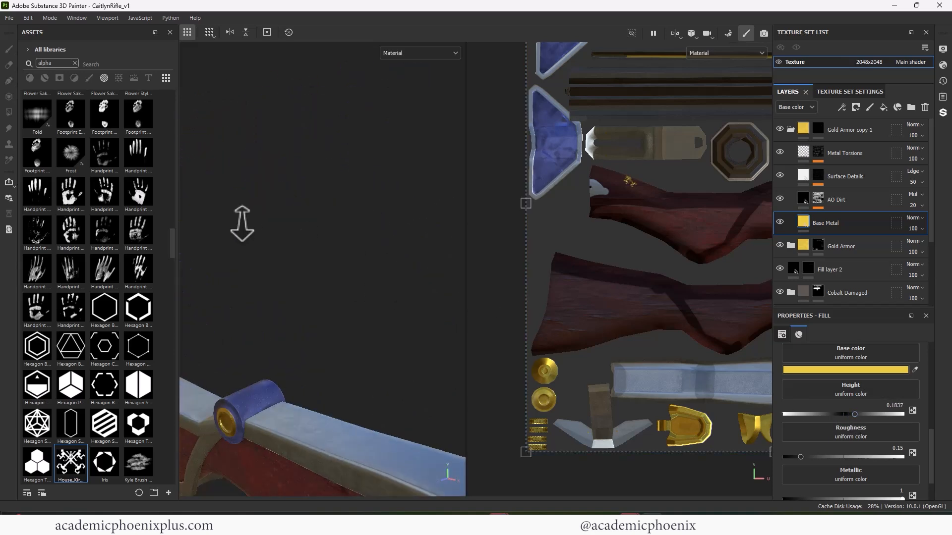
{"action": "left_click_drag", "start_coordinate": [243, 223], "coordinate": [281, 212], "text": "alt"}
{"action": "left_click", "coordinate": [789, 130]}
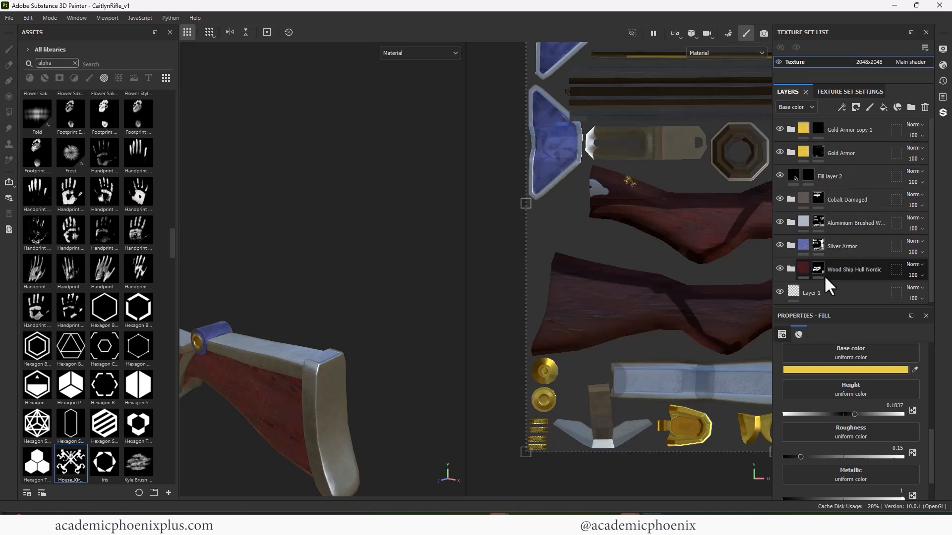
{"action": "left_click", "coordinate": [855, 227]}
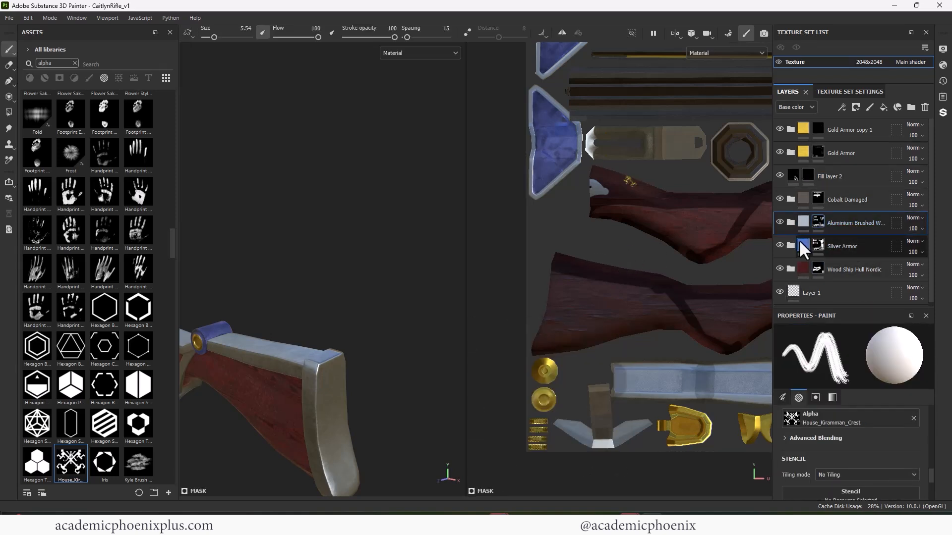
{"action": "left_click", "coordinate": [790, 222]}
{"action": "left_click", "coordinate": [790, 222]}
{"action": "left_click", "coordinate": [790, 222]}
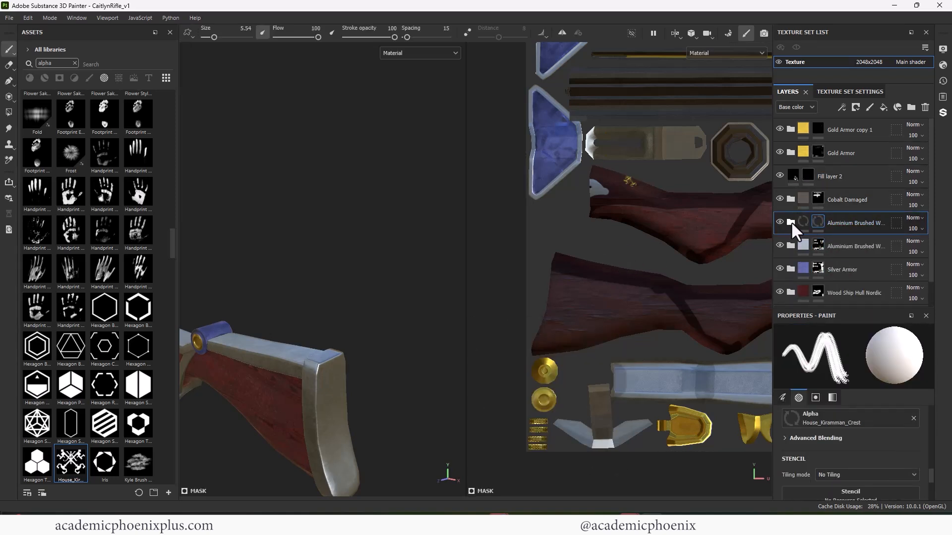
{"action": "right_click", "coordinate": [811, 222]}
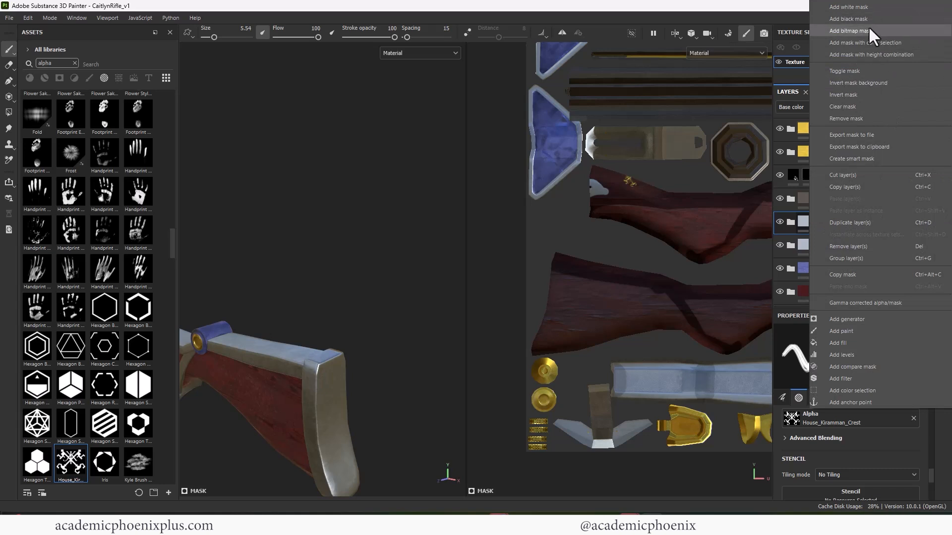
{"action": "left_click", "coordinate": [865, 107]}
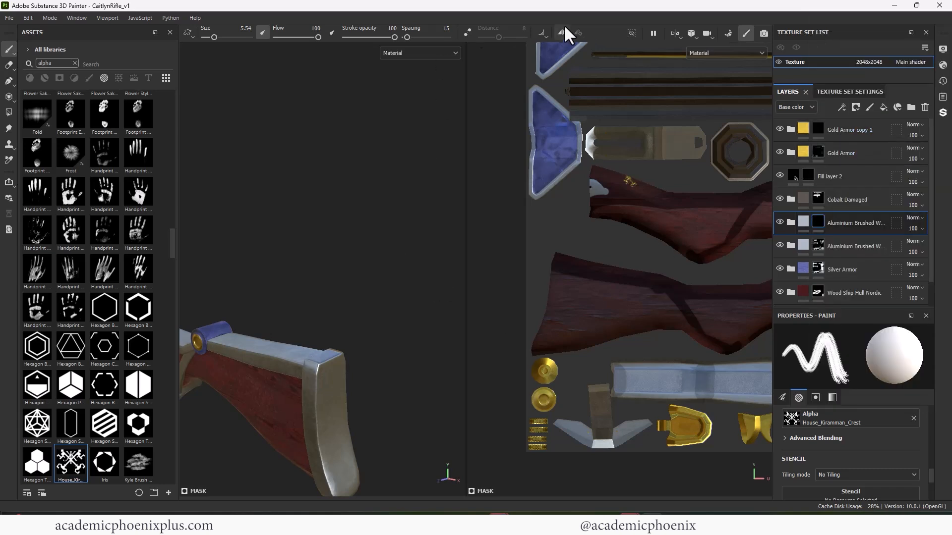
- Turn on symmetry and import kiramann logo Rifle.png into the project CaitlynRifle_v1 with its usage set to alpha
{"action": "left_click_drag", "start_coordinate": [1, 317], "coordinate": [142, 335]}
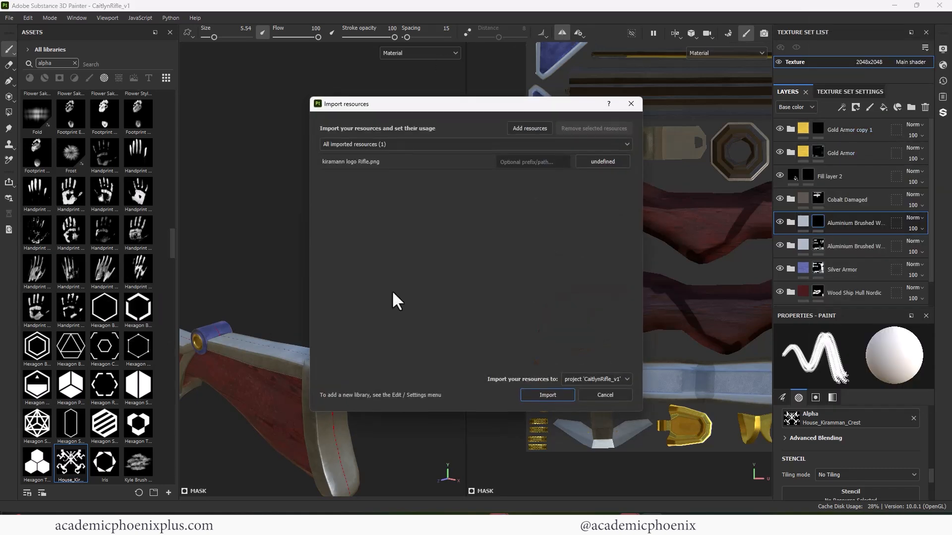
{"action": "left_click", "coordinate": [614, 164]}
{"action": "left_click", "coordinate": [626, 171]}
{"action": "left_click", "coordinate": [548, 395]}
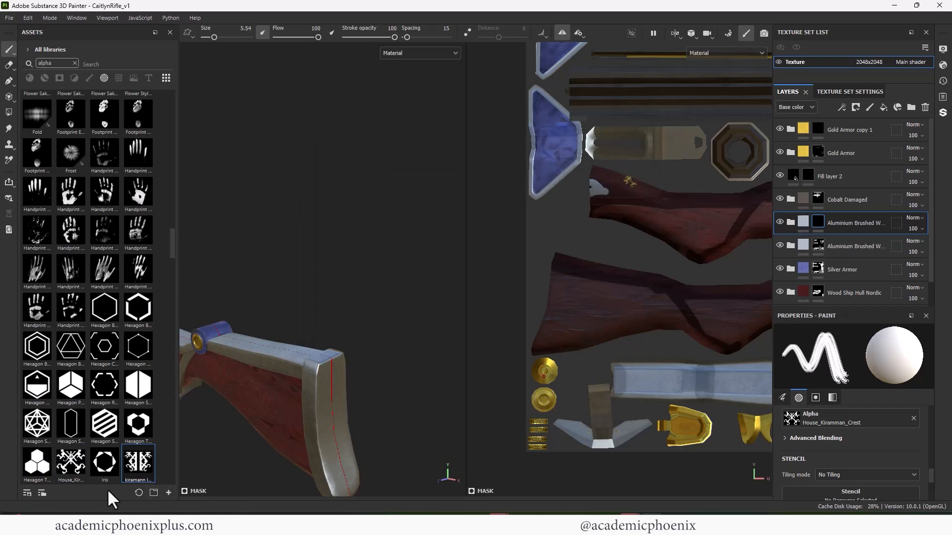
- Load the kiramann logo Rifle alpha into the brush and stamp it at size 11.24 on the wooden stock
{"action": "mouse_move", "coordinate": [138, 463]}
{"action": "left_mouse_down"}
{"action": "mouse_move", "coordinate": [500, 483]}
{"action": "mouse_move", "coordinate": [793, 419]}
{"action": "left_mouse_up"}
{"action": "mouse_move", "coordinate": [278, 308]}
{"action": "left_mouse_down", "text": "alt"}
{"action": "mouse_move", "coordinate": [261, 282]}
{"action": "mouse_move", "coordinate": [306, 259]}
{"action": "left_mouse_up", "text": "alt"}
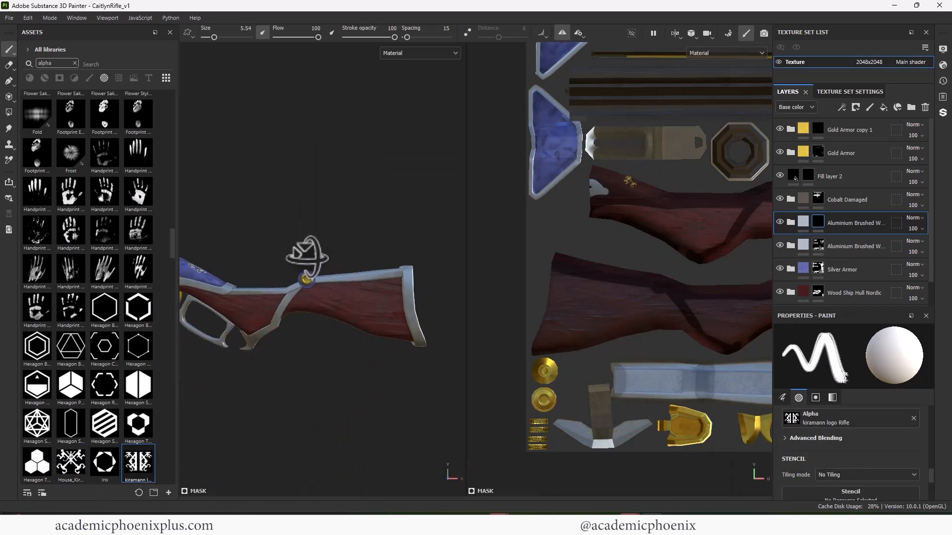
{"action": "mouse_move", "coordinate": [371, 300]}
{"action": "right_mouse_down", "text": "alt"}
{"action": "mouse_move", "coordinate": [419, 321]}
{"action": "mouse_move", "coordinate": [380, 305]}
{"action": "mouse_move", "coordinate": [397, 305]}
{"action": "right_mouse_up", "text": "alt"}
{"action": "left_click", "coordinate": [376, 305]}
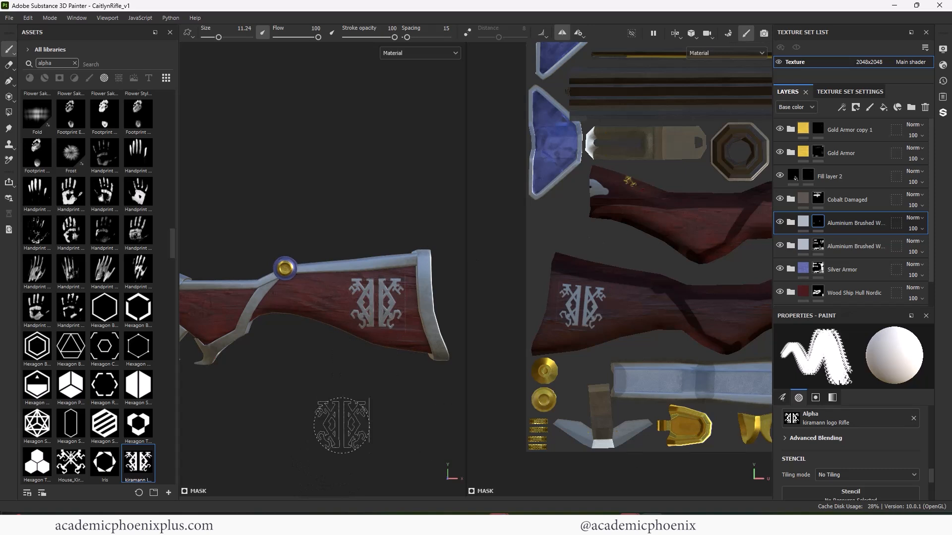
{"action": "right_click_drag", "start_coordinate": [341, 425], "coordinate": [640, 233], "text": "alt"}
{"action": "middle_click_drag", "start_coordinate": [417, 278], "coordinate": [328, 228], "text": "alt"}
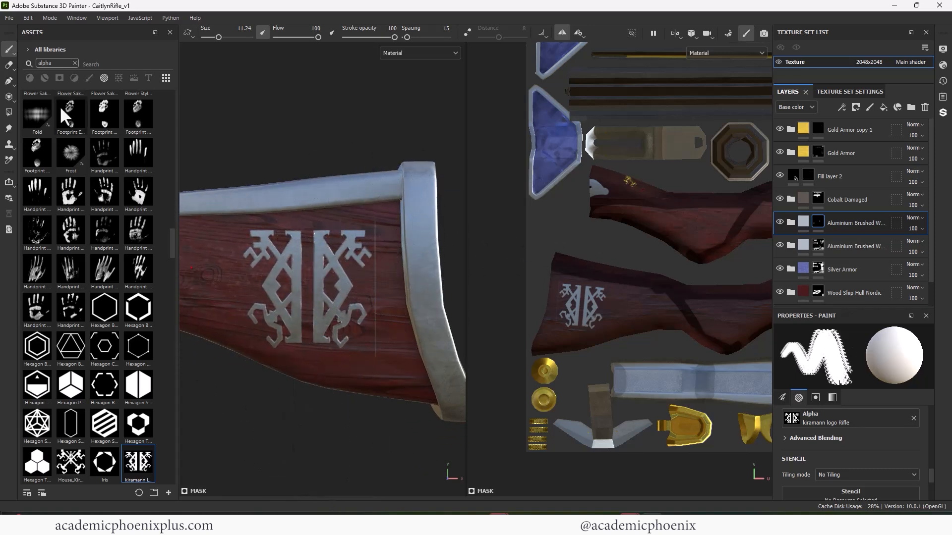
- Switch to the Basic Hard brush at size 0.32 and mask out the stray vertical line beside the stock logo
{"action": "key", "text": "1"}
{"action": "left_click", "coordinate": [912, 419]}
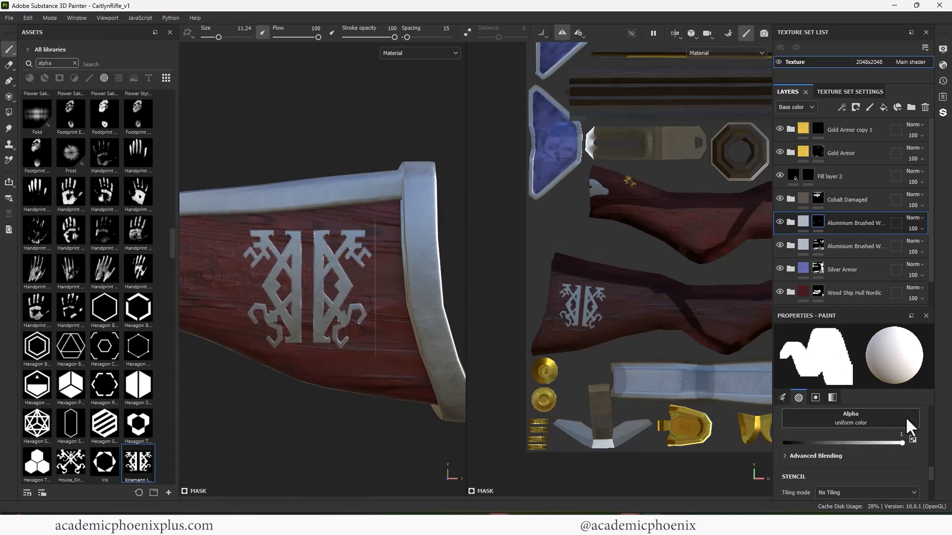
{"action": "left_click", "coordinate": [853, 426]}
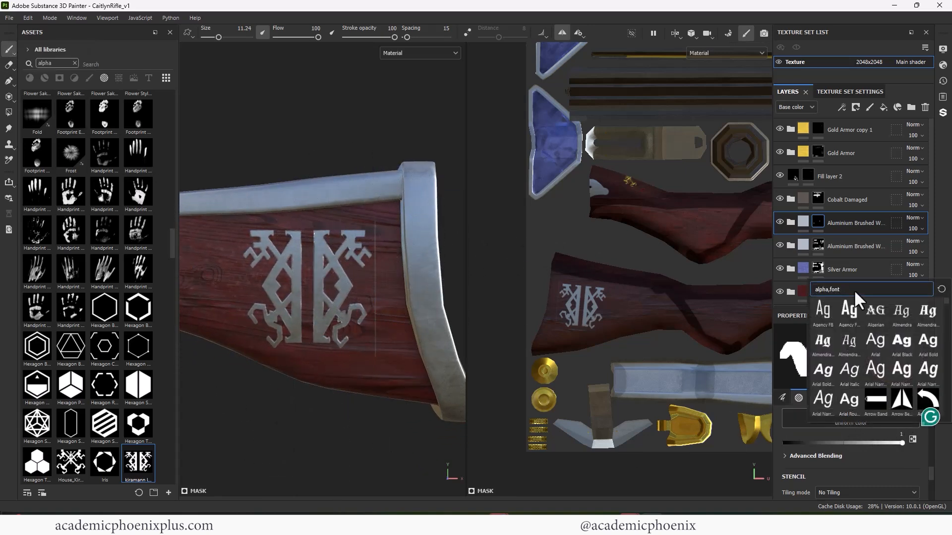
{"action": "left_click", "coordinate": [74, 63]}
{"action": "left_click", "coordinate": [89, 78]}
{"action": "left_click_drag", "start_coordinate": [171, 365], "coordinate": [159, 107]}
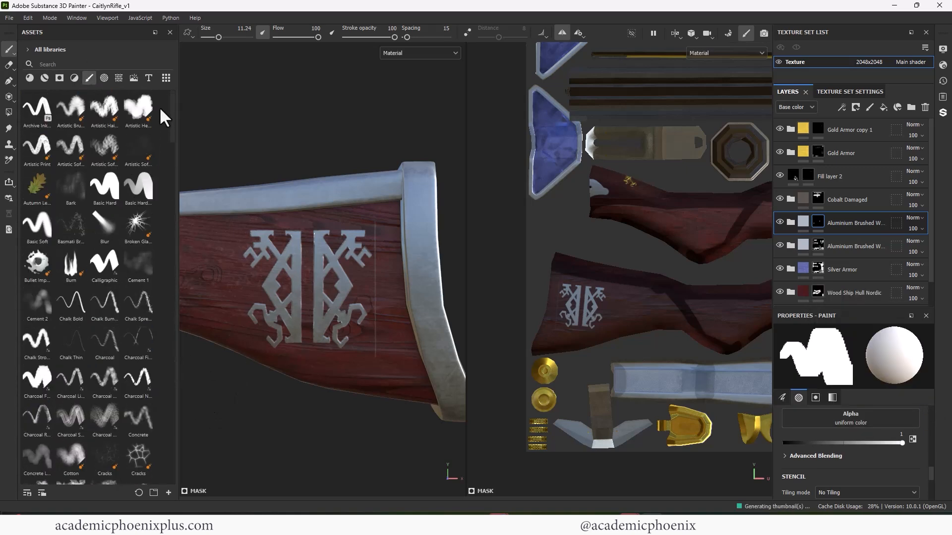
{"action": "left_click", "coordinate": [104, 186]}
{"action": "right_click_drag", "start_coordinate": [385, 245], "coordinate": [347, 245], "text": "ctrl"}
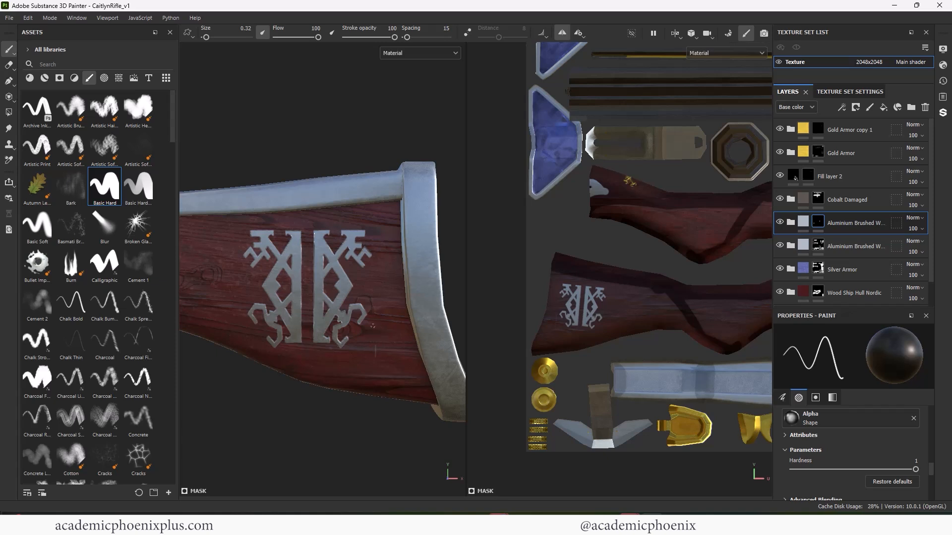
- Set the height of the Aluminium Base layer inside the copied Aluminium Brushed Worn group to 1
{"action": "left_click", "coordinate": [792, 223]}
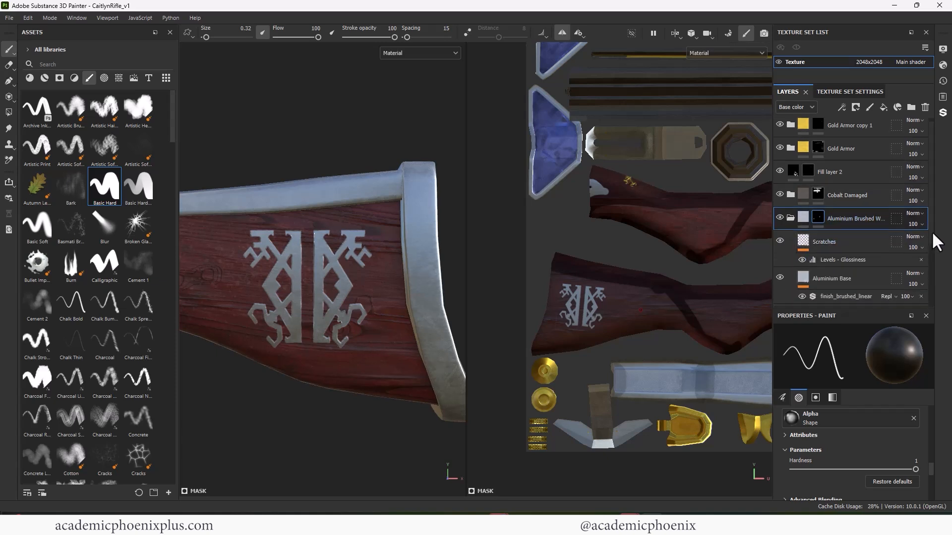
{"action": "scroll", "coordinate": [932, 231], "scroll_direction": "down", "scroll_amount": 2}
{"action": "left_click", "coordinate": [837, 227]}
{"action": "scroll", "coordinate": [927, 462], "scroll_direction": "down", "scroll_amount": 1}
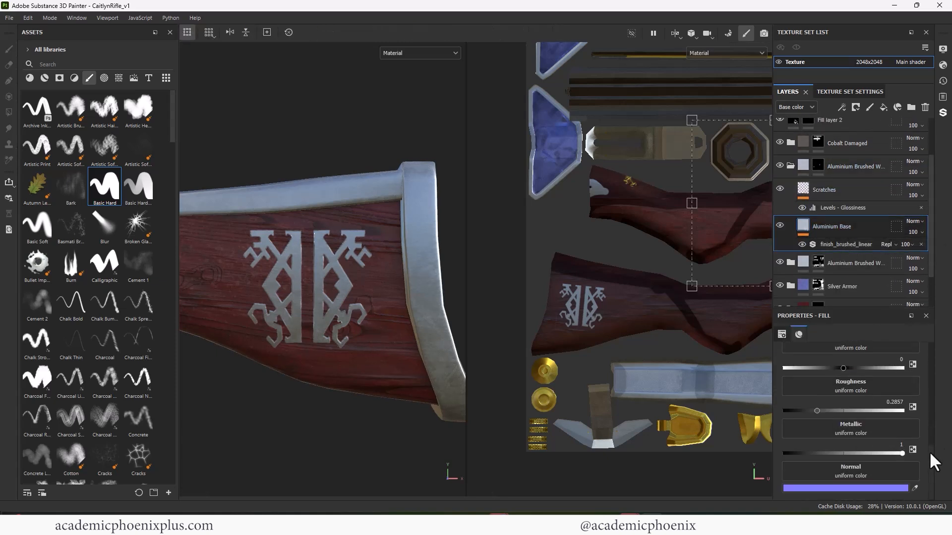
{"action": "scroll", "coordinate": [873, 431], "scroll_direction": "up", "scroll_amount": 1}
{"action": "left_click_drag", "start_coordinate": [843, 419], "coordinate": [876, 419]}
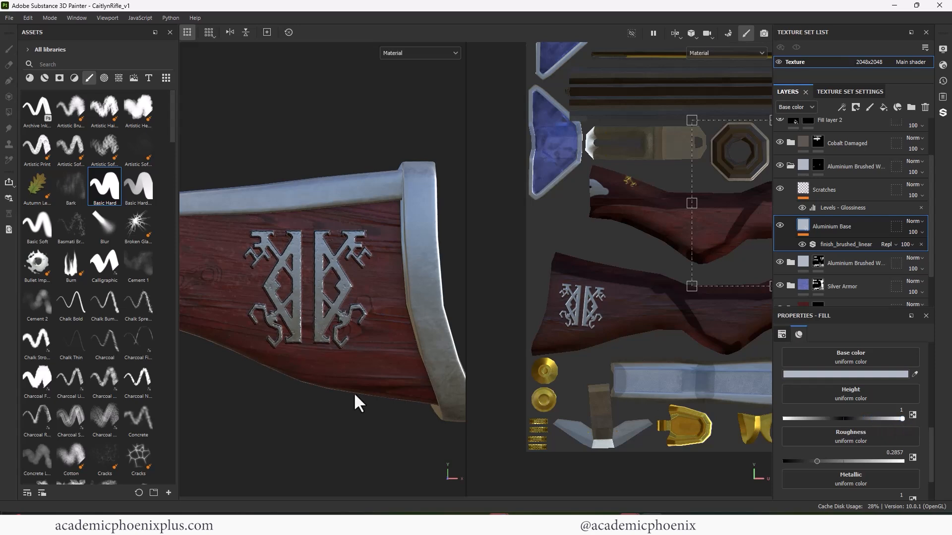
{"action": "right_click_drag", "start_coordinate": [355, 394], "coordinate": [337, 335], "text": "alt"}
{"action": "middle_click_drag", "start_coordinate": [337, 334], "coordinate": [355, 317], "text": "alt"}
{"action": "left_click_drag", "start_coordinate": [355, 318], "coordinate": [365, 359], "text": "alt"}
{"action": "right_click_drag", "start_coordinate": [364, 359], "coordinate": [347, 358], "text": "alt"}
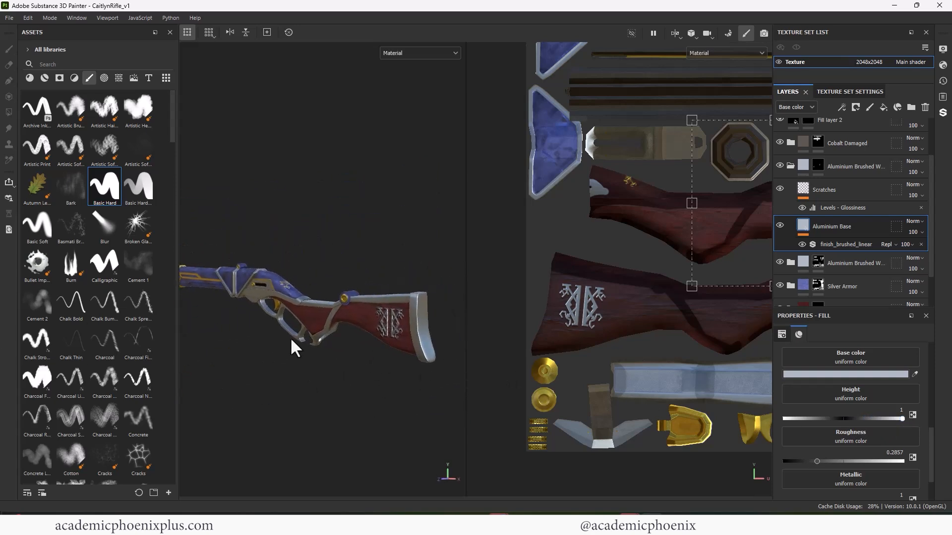
{"action": "mouse_move", "coordinate": [296, 348]}
{"action": "left_mouse_down", "text": "alt"}
{"action": "mouse_move", "coordinate": [261, 385]}
{"action": "mouse_move", "coordinate": [253, 378]}
{"action": "left_mouse_up", "text": "alt"}
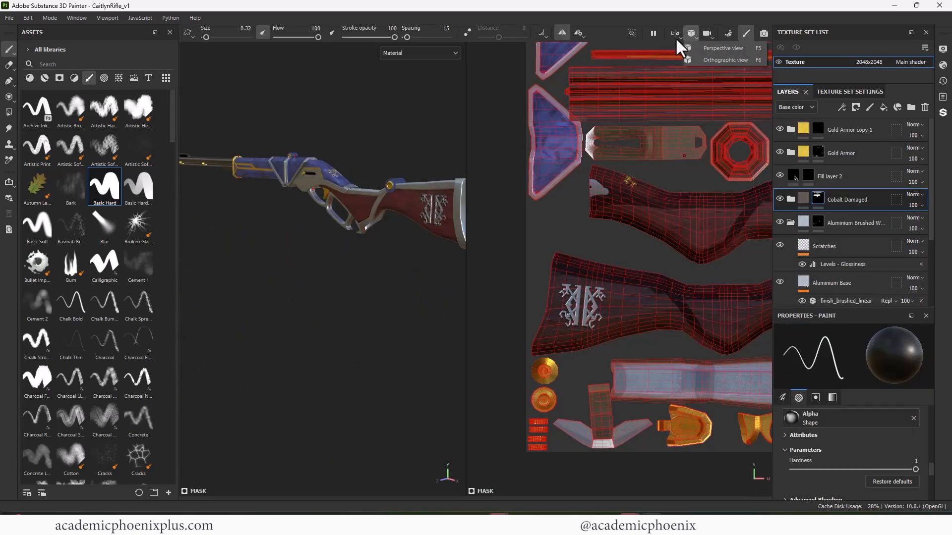
- Show only the 3D view and check the textured rifle from the stock to the barrel
{"action": "left_click", "coordinate": [678, 35]}
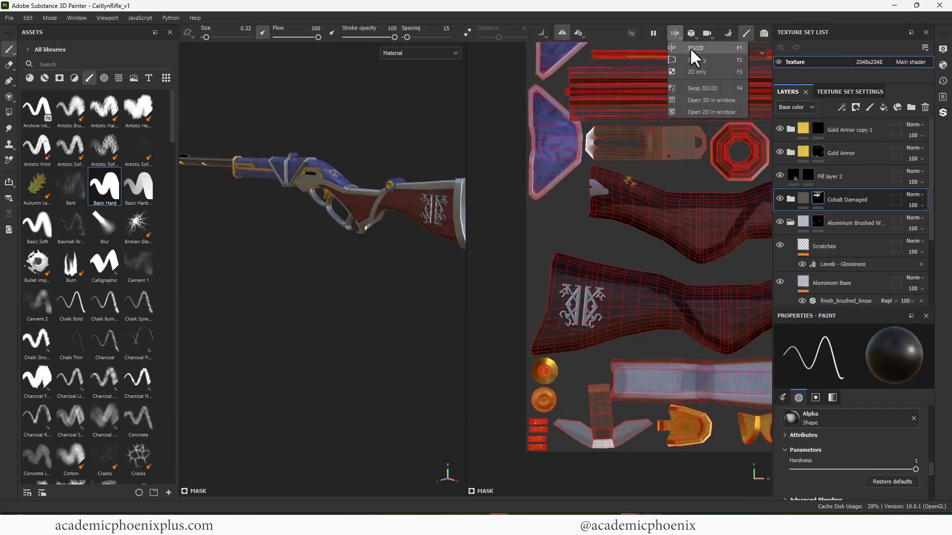
{"action": "left_click", "coordinate": [695, 60]}
{"action": "left_click_drag", "start_coordinate": [480, 200], "coordinate": [554, 186], "text": "alt"}
{"action": "right_click_drag", "start_coordinate": [554, 186], "coordinate": [565, 169], "text": "alt"}
{"action": "left_click_drag", "start_coordinate": [566, 168], "coordinate": [530, 171], "text": "alt"}
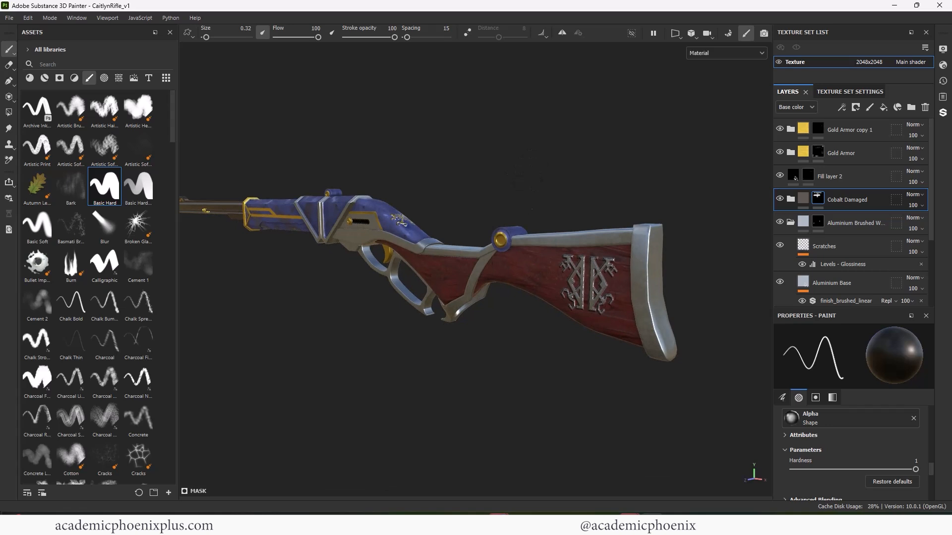
{"action": "left_click", "coordinate": [791, 223]}
{"action": "left_click_drag", "start_coordinate": [438, 171], "coordinate": [504, 185], "text": "alt"}
{"action": "scroll", "coordinate": [504, 185], "scroll_direction": "up", "scroll_amount": 5}
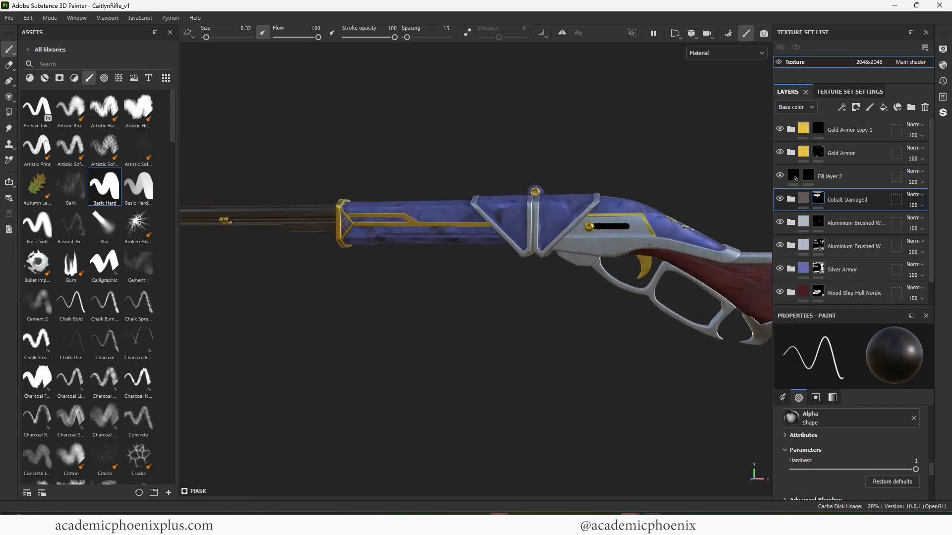
{"action": "middle_click_drag", "start_coordinate": [504, 185], "coordinate": [529, 228], "text": "alt"}
- Search the smart materials in the asset library for leather
{"action": "left_click", "coordinate": [791, 129]}
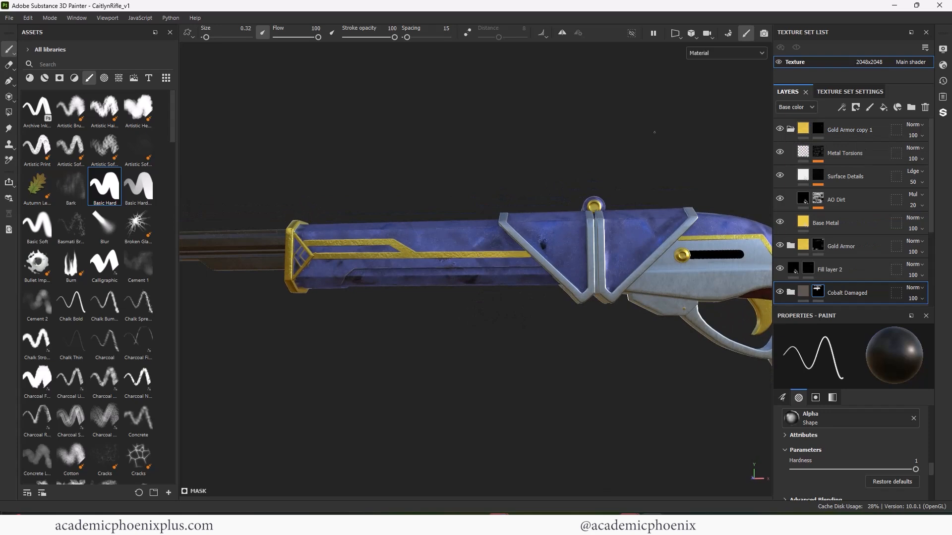
{"action": "left_click", "coordinate": [44, 78]}
{"action": "left_click", "coordinate": [63, 64]}
{"action": "type", "text": "cou"}
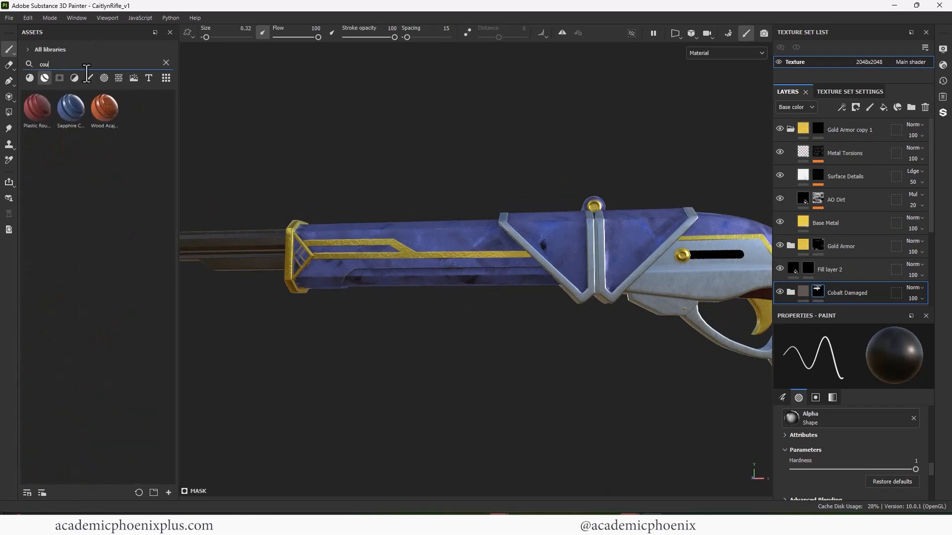
{"action": "left_click", "coordinate": [29, 78]}
{"action": "type", "text": "let"}
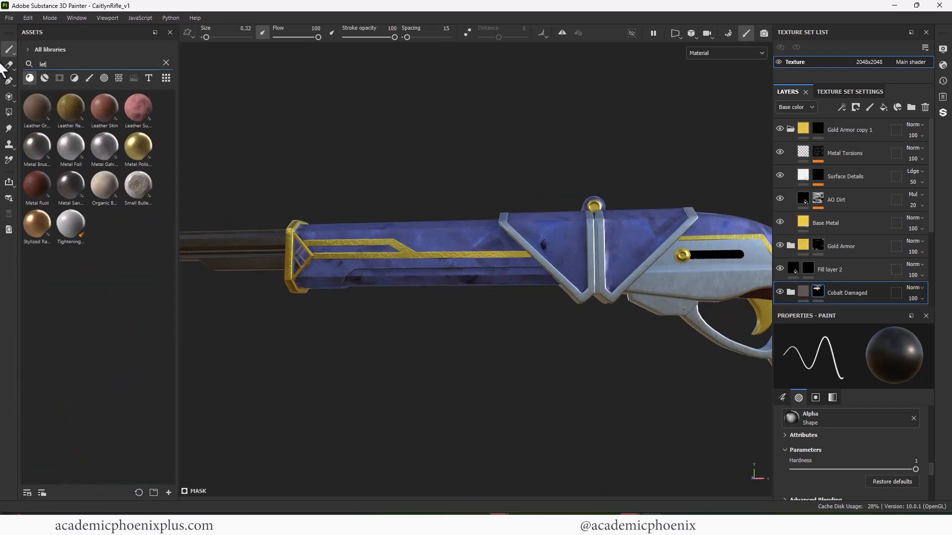
{"action": "left_click", "coordinate": [45, 78]}
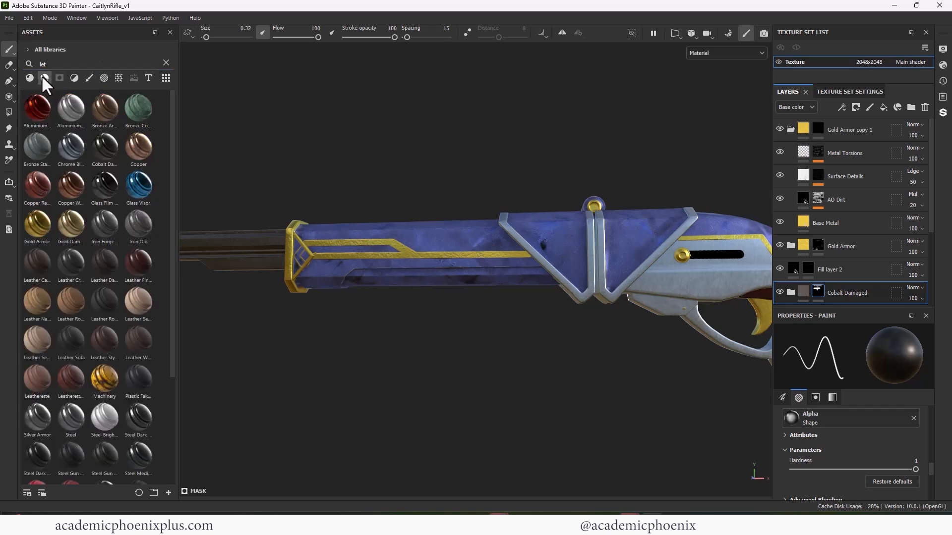
{"action": "key", "text": "BackSpace"}
{"action": "type", "text": "ath"}
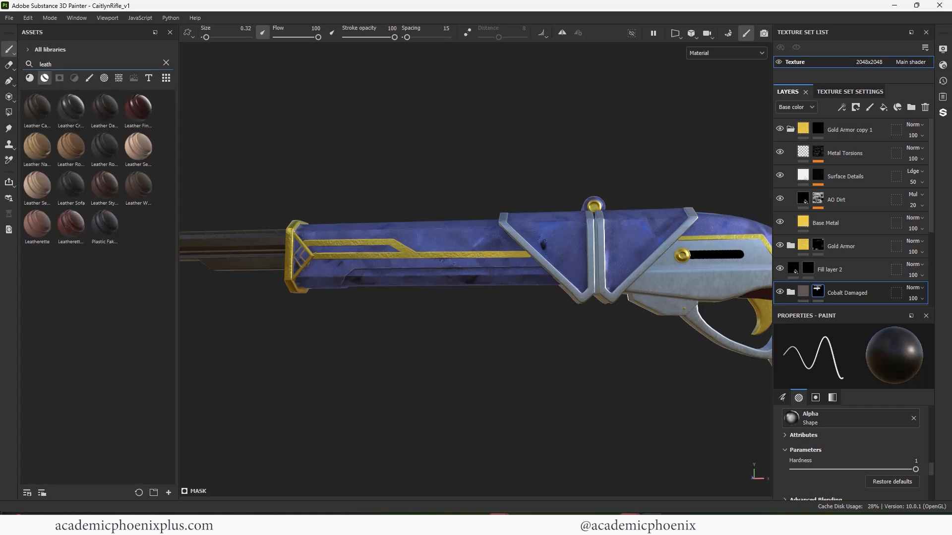
- Try out several leather smart materials on the rifle, including Leather Weathered and Leather Sofa, undoing each one
{"action": "left_click_drag", "start_coordinate": [71, 225], "coordinate": [393, 266]}
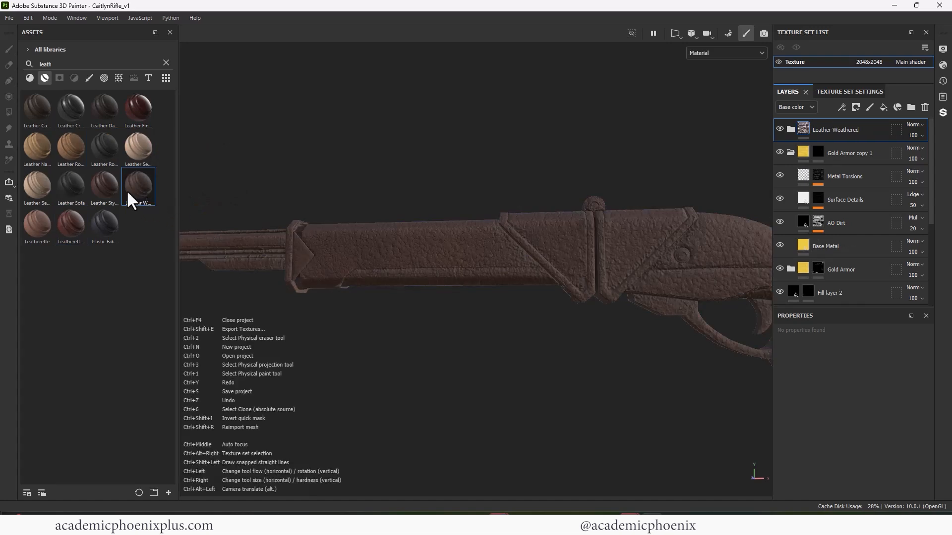
{"action": "key", "text": "ctrl+z"}
{"action": "left_click_drag", "start_coordinate": [108, 188], "coordinate": [390, 259]}
{"action": "key", "text": "ctrl+z"}
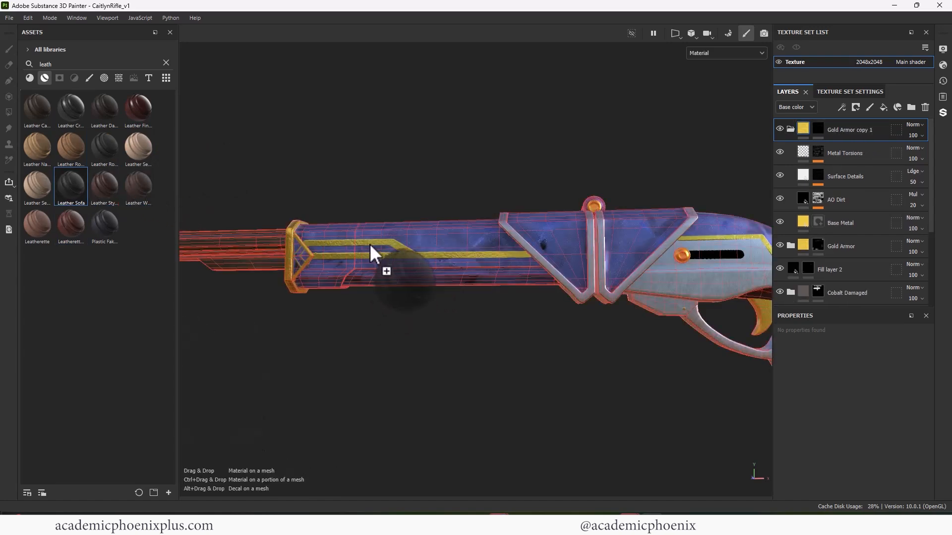
{"action": "left_click_drag", "start_coordinate": [37, 186], "coordinate": [249, 229]}
{"action": "key", "text": "ctrl+z"}
{"action": "left_click_drag", "start_coordinate": [138, 148], "coordinate": [386, 254]}
{"action": "key", "text": "ctrl+z"}
- Apply the Leather Stylized smart material to the rifle and tint its Base Color layer reddish brown
{"action": "left_click_drag", "start_coordinate": [105, 147], "coordinate": [368, 244]}
{"action": "left_click", "coordinate": [791, 129]}
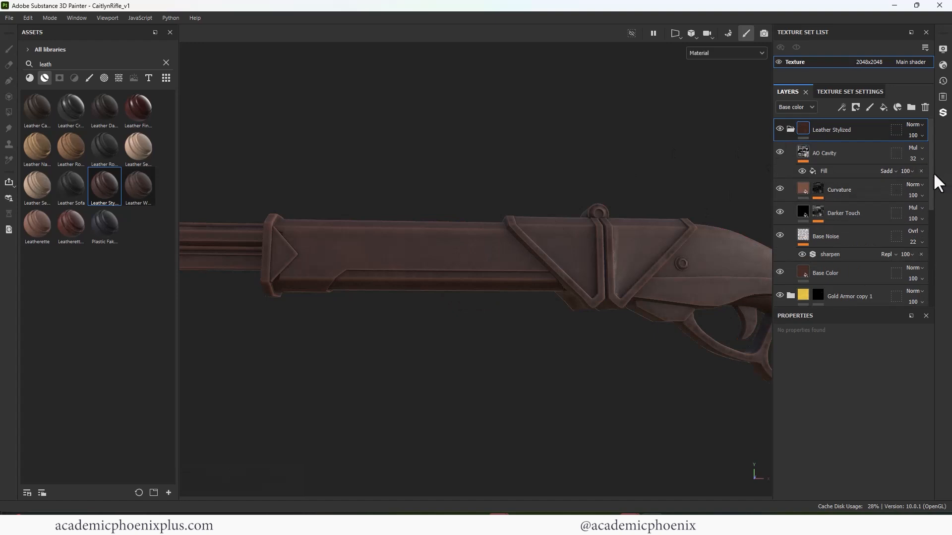
{"action": "scroll", "coordinate": [934, 172], "scroll_direction": "down", "scroll_amount": 1}
{"action": "left_click", "coordinate": [834, 253]}
{"action": "left_click", "coordinate": [854, 375]}
{"action": "left_click", "coordinate": [790, 407]}
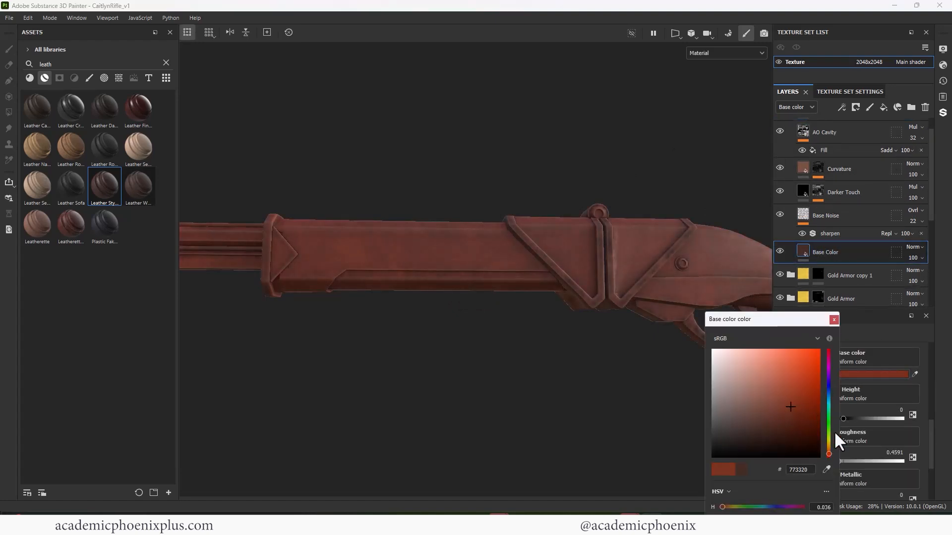
{"action": "left_click", "coordinate": [834, 319]}
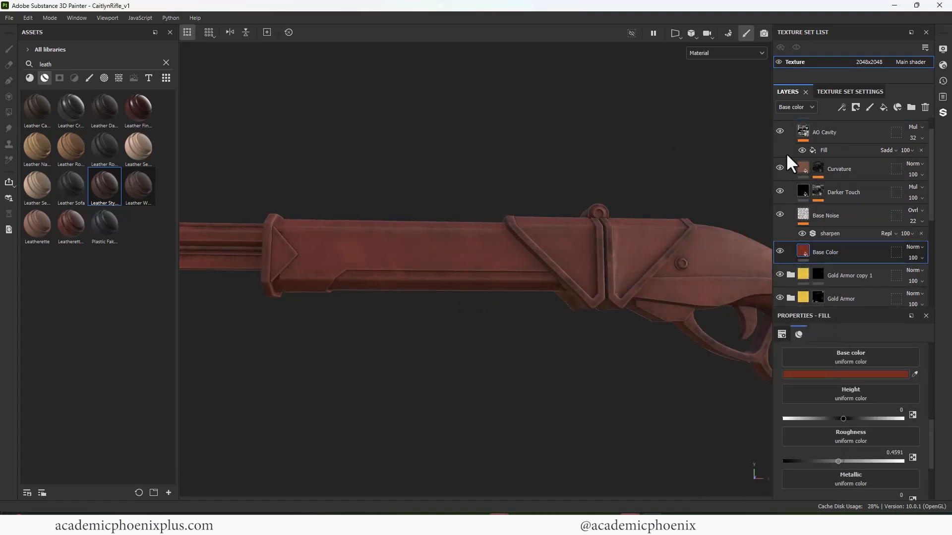
- Compare the leather with individual sublayers switched off, and hide the Darker Touch layer in the Leather Stylized group
{"action": "scroll", "coordinate": [933, 214], "scroll_direction": "up", "scroll_amount": 1}
{"action": "left_click_drag", "start_coordinate": [931, 207], "coordinate": [930, 199]}
{"action": "left_click", "coordinate": [781, 190]}
{"action": "left_click", "coordinate": [782, 189]}
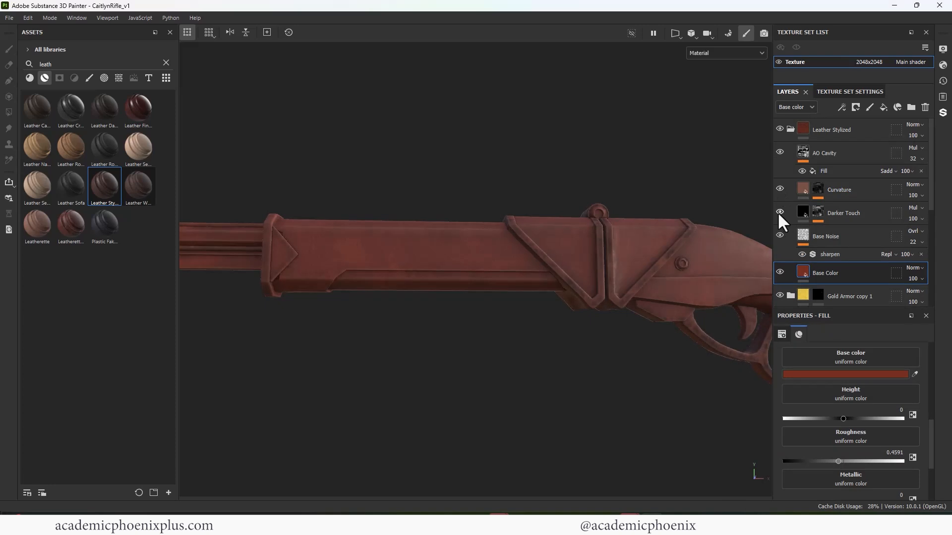
{"action": "left_click", "coordinate": [778, 212]}
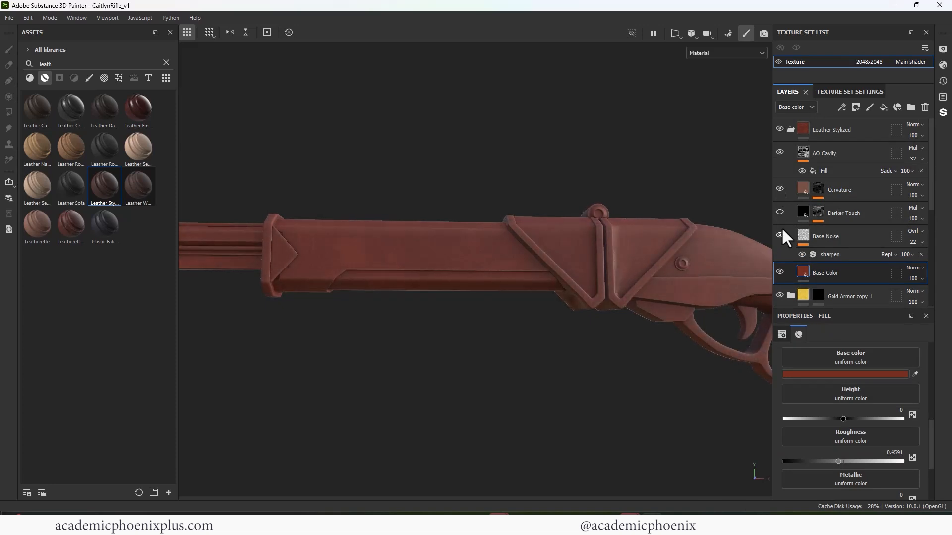
- Collapse the Leather Stylized group and give it a black mask
{"action": "left_click", "coordinate": [790, 128]}
{"action": "right_click", "coordinate": [809, 124]}
{"action": "left_click", "coordinate": [843, 144]}
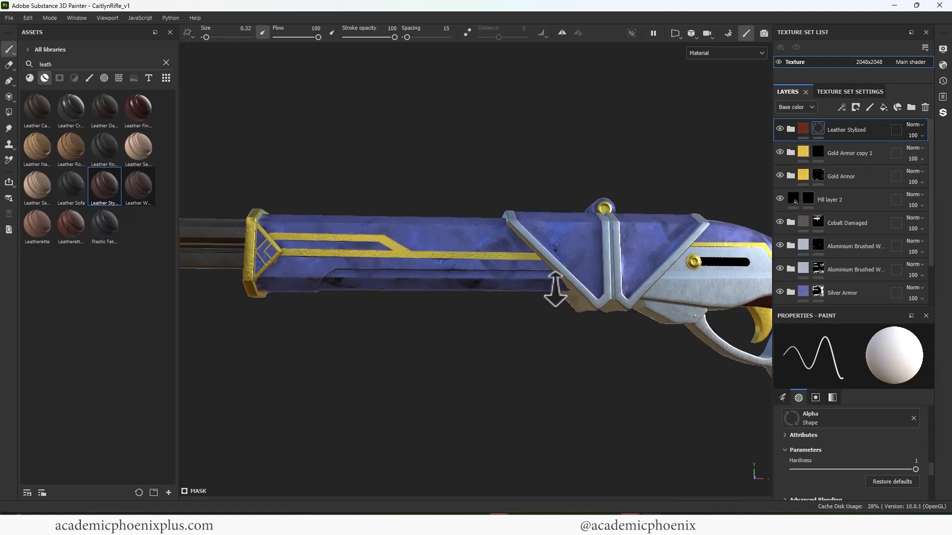
- Show the 3D and 2D views together and set up Polygon Fill in polygon mode with colour 1 for the leather mask
{"action": "left_click", "coordinate": [683, 31]}
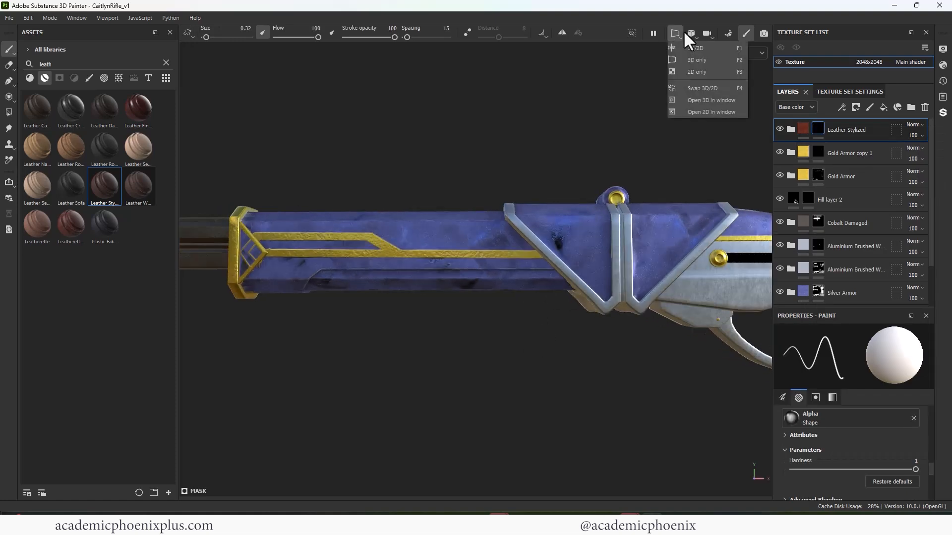
{"action": "left_click", "coordinate": [704, 47]}
{"action": "middle_click_drag", "start_coordinate": [644, 209], "coordinate": [664, 180]}
{"action": "left_click_drag", "start_coordinate": [367, 288], "coordinate": [250, 249], "text": "alt"}
{"action": "left_click", "coordinate": [9, 112]}
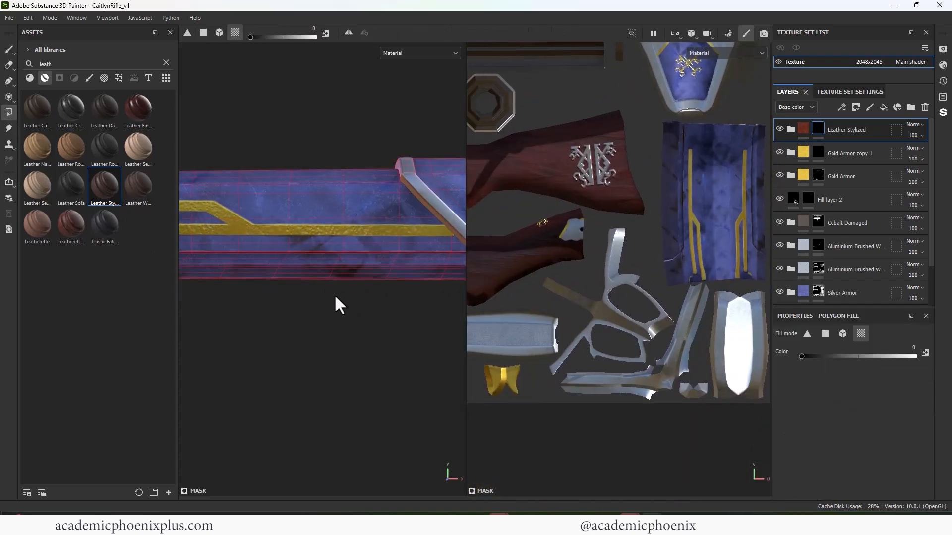
{"action": "left_click_drag", "start_coordinate": [335, 294], "coordinate": [289, 261]}
{"action": "mouse_move", "coordinate": [329, 296]}
{"action": "left_mouse_down"}
{"action": "mouse_move", "coordinate": [302, 262]}
{"action": "mouse_move", "coordinate": [324, 299]}
{"action": "left_mouse_up"}
{"action": "left_click", "coordinate": [825, 334]}
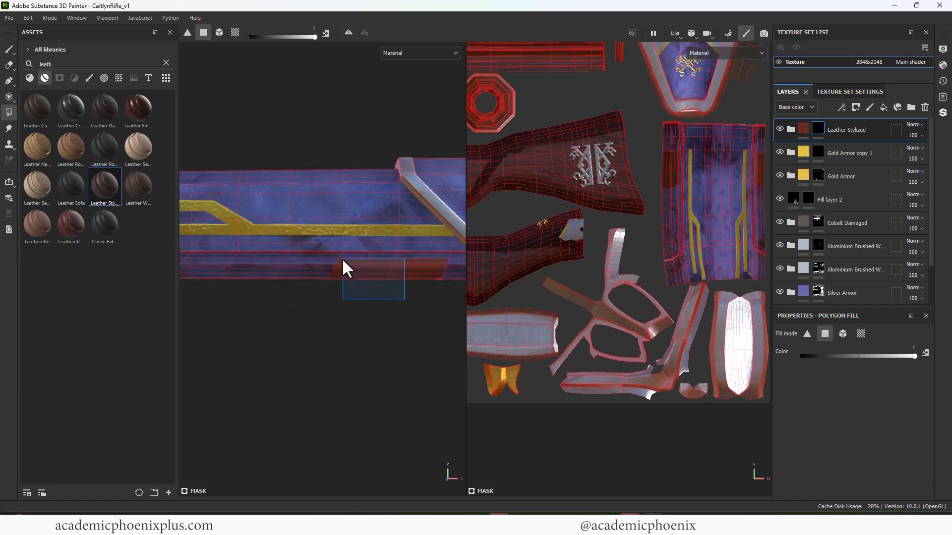
- Fill the faces of the recessed strip along one edge of the violet barrel housing's UV island into the leather mask
{"action": "middle_click_drag", "start_coordinate": [672, 186], "coordinate": [522, 267], "text": "alt"}
{"action": "right_click_drag", "start_coordinate": [522, 267], "coordinate": [853, 278], "text": "alt"}
{"action": "middle_click_drag", "start_coordinate": [576, 142], "coordinate": [681, 246], "text": "alt"}
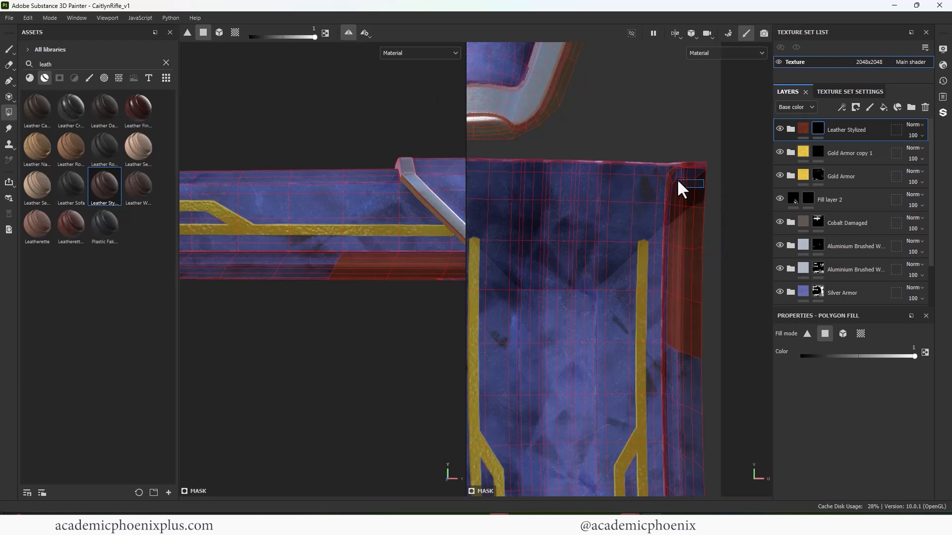
{"action": "middle_click_drag", "start_coordinate": [654, 267], "coordinate": [651, 141], "text": "alt"}
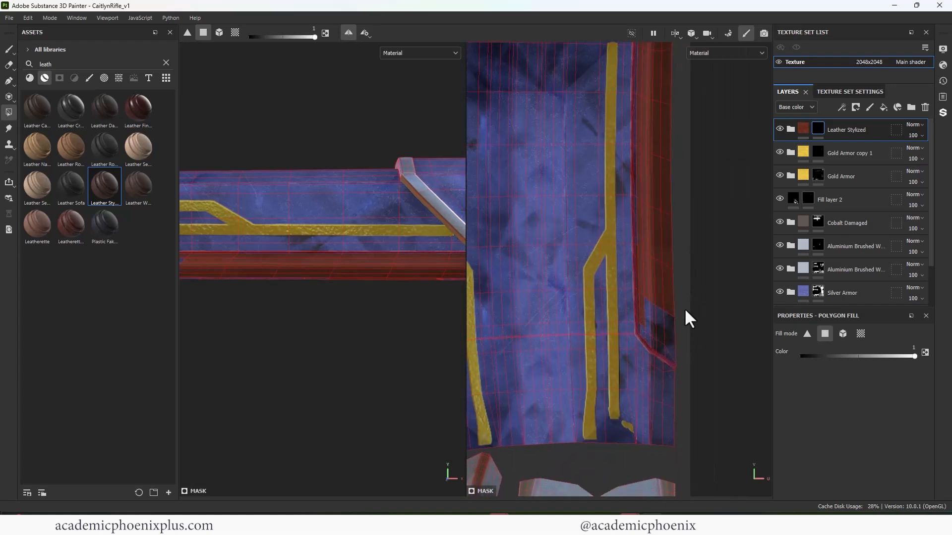
{"action": "left_click_drag", "start_coordinate": [648, 299], "coordinate": [647, 298]}
{"action": "middle_click_drag", "start_coordinate": [643, 281], "coordinate": [592, 223], "text": "alt"}
{"action": "right_click_drag", "start_coordinate": [592, 223], "coordinate": [628, 367], "text": "alt"}
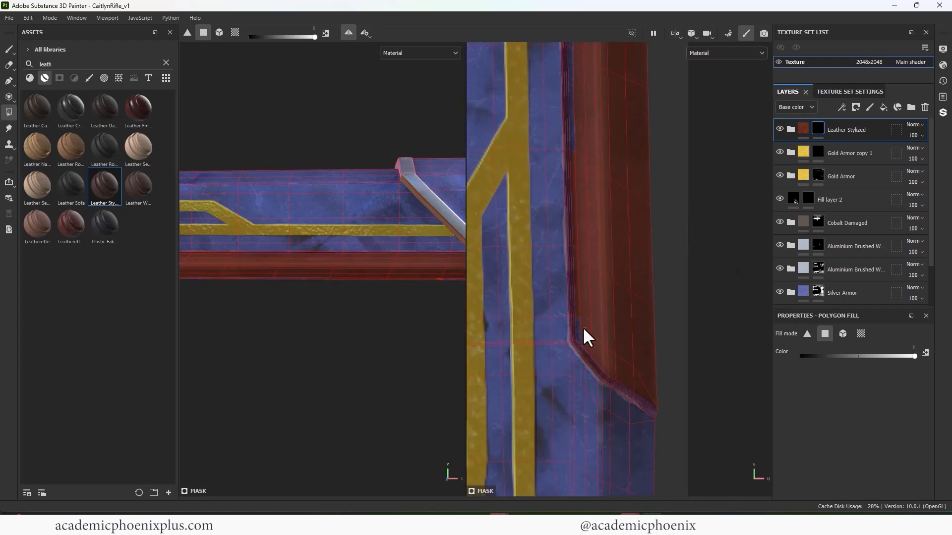
{"action": "middle_click_drag", "start_coordinate": [587, 162], "coordinate": [599, 450], "text": "alt"}
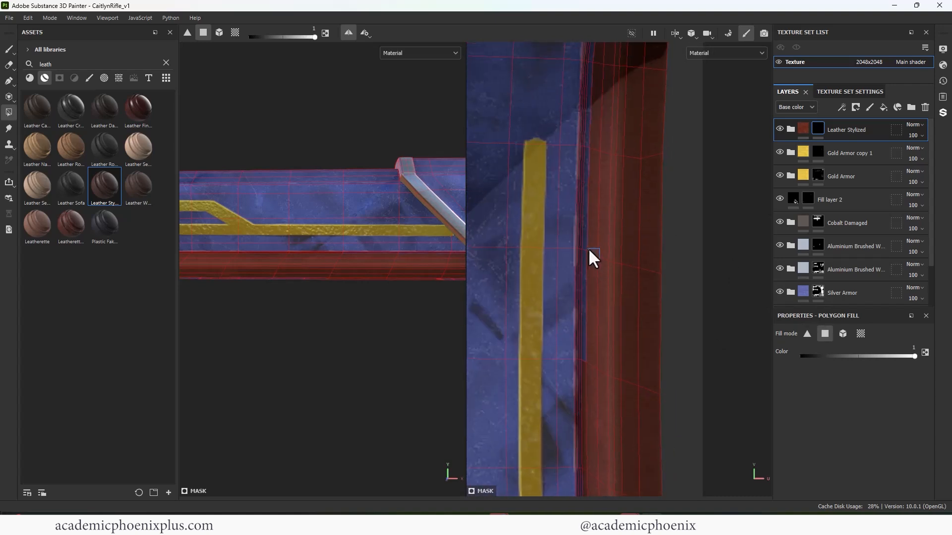
{"action": "middle_click_drag", "start_coordinate": [611, 194], "coordinate": [591, 400], "text": "alt"}
- Fill the matching recessed strip on the opposite edge of the barrel housing's UV island into the leather mask
{"action": "right_click_drag", "start_coordinate": [594, 272], "coordinate": [476, 183], "text": "alt"}
{"action": "middle_click_drag", "start_coordinate": [506, 258], "coordinate": [698, 234], "text": "alt"}
{"action": "left_click_drag", "start_coordinate": [522, 162], "coordinate": [589, 279]}
{"action": "middle_click_drag", "start_coordinate": [590, 342], "coordinate": [561, 174], "text": "alt"}
{"action": "left_click_drag", "start_coordinate": [517, 203], "coordinate": [561, 430]}
{"action": "middle_click_drag", "start_coordinate": [561, 343], "coordinate": [576, 323], "text": "alt"}
{"action": "right_click_drag", "start_coordinate": [576, 323], "coordinate": [718, 268], "text": "alt"}
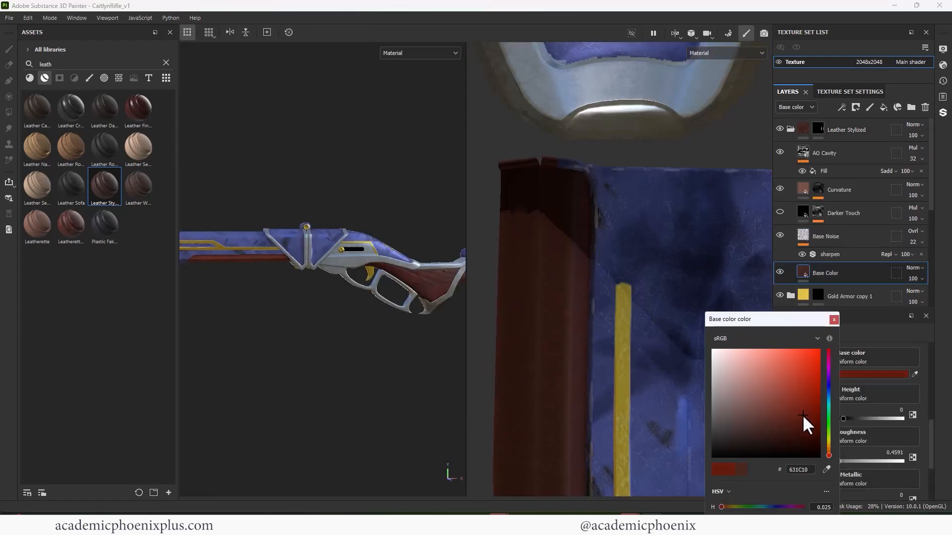
- Change the Base Color layer of the Leather Stylized group to a darker red and collapse the group
{"action": "left_click_drag", "start_coordinate": [803, 416], "coordinate": [808, 420]}
{"action": "left_click", "coordinate": [835, 320]}
{"action": "left_click", "coordinate": [790, 129]}
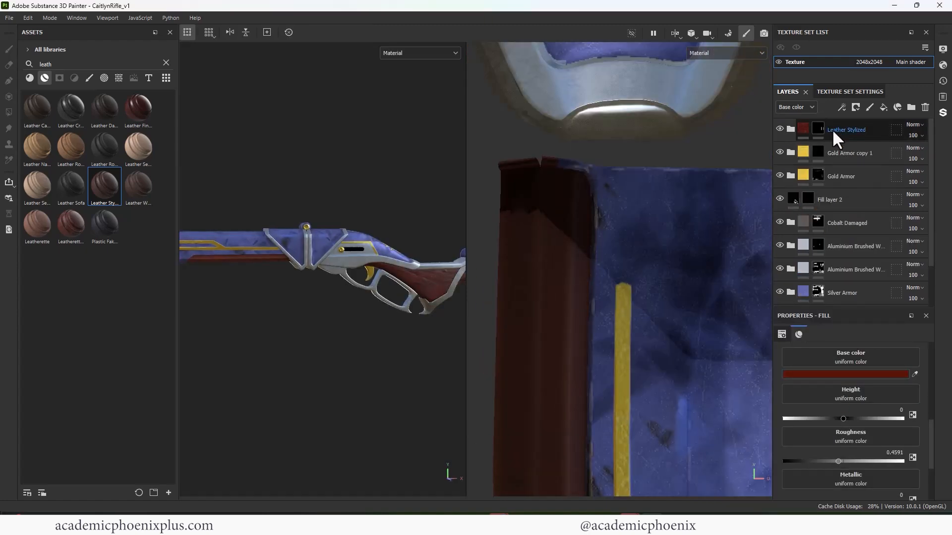
- Add a fill layer above AO Cavity in the Leather Stylized group with only the height channel enabled, set to -1
{"action": "left_click", "coordinate": [790, 129]}
{"action": "left_click", "coordinate": [884, 107]}
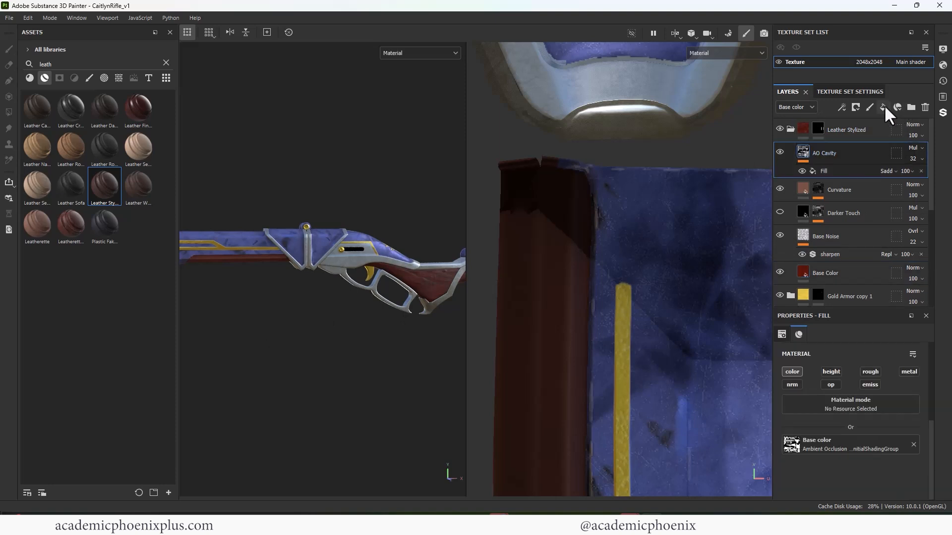
{"action": "left_click", "coordinate": [792, 372]}
{"action": "left_click", "coordinate": [909, 372]}
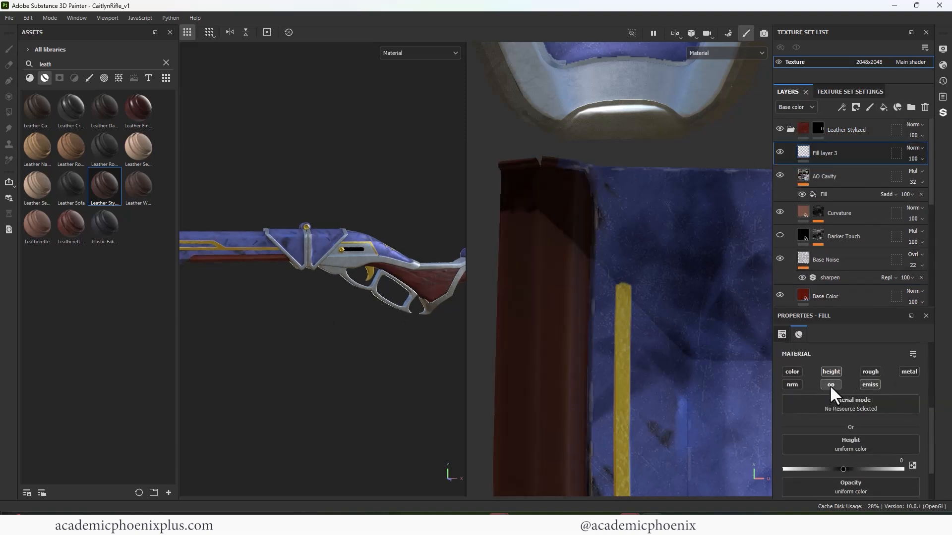
{"action": "right_click_drag", "start_coordinate": [275, 356], "coordinate": [354, 174], "text": "alt"}
{"action": "middle_click_drag", "start_coordinate": [208, 275], "coordinate": [316, 279], "text": "alt"}
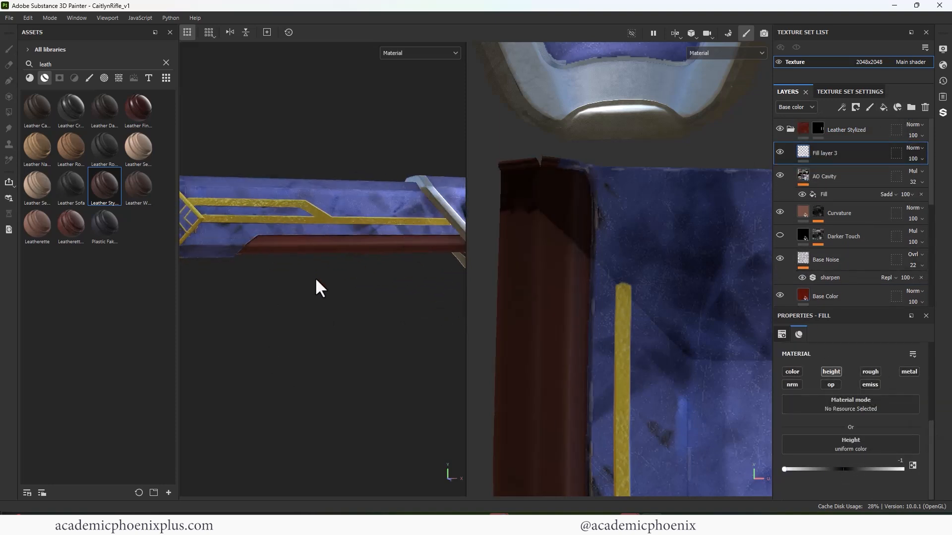
- Choose the Basic Hard brush and add a black mask to the height-only fill layer
{"action": "left_click_drag", "start_coordinate": [311, 282], "coordinate": [368, 272], "text": "alt"}
{"action": "middle_click_drag", "start_coordinate": [329, 288], "coordinate": [320, 280], "text": "alt"}
{"action": "left_click", "coordinate": [89, 77]}
{"action": "left_click", "coordinate": [167, 63]}
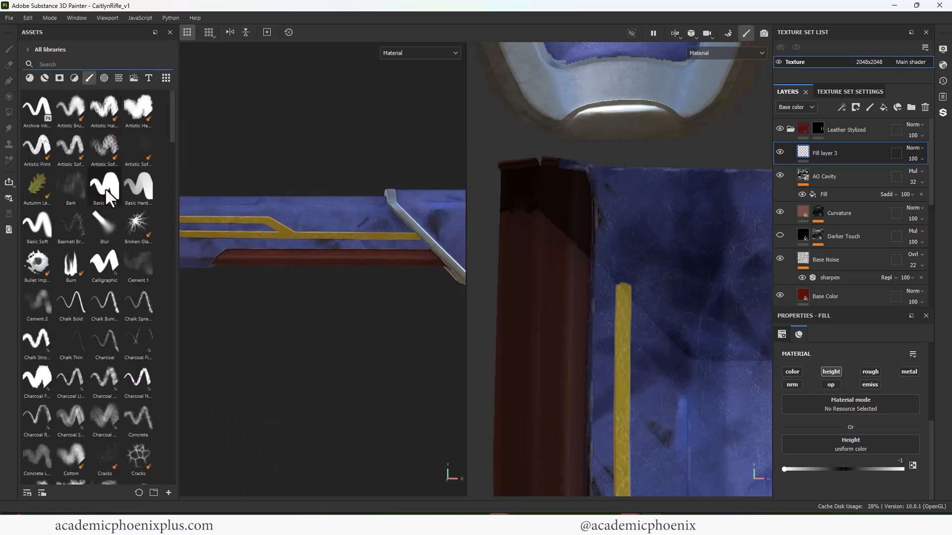
{"action": "right_click_drag", "start_coordinate": [231, 275], "coordinate": [290, 278], "text": "alt"}
{"action": "middle_click_drag", "start_coordinate": [290, 279], "coordinate": [319, 289], "text": "alt"}
{"action": "left_click", "coordinate": [226, 259]}
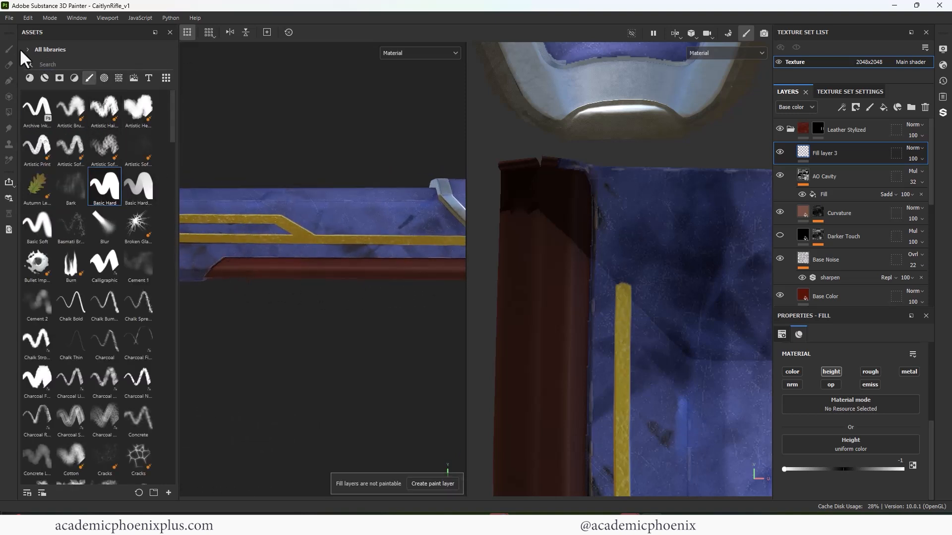
{"action": "right_click", "coordinate": [820, 153]}
{"action": "left_click", "coordinate": [835, 168]}
- Paint straight crossing diagonal grooves at brush size 0.32 along the leather strip below the barrel housing, forming a diamond pattern
{"action": "mouse_move", "coordinate": [303, 317]}
{"action": "left_mouse_down", "text": "alt"}
{"action": "mouse_move", "coordinate": [370, 254]}
{"action": "mouse_move", "coordinate": [361, 197]}
{"action": "mouse_move", "coordinate": [296, 215]}
{"action": "mouse_move", "coordinate": [382, 170]}
{"action": "mouse_move", "coordinate": [378, 124]}
{"action": "mouse_move", "coordinate": [272, 154]}
{"action": "mouse_move", "coordinate": [333, 141]}
{"action": "left_mouse_up", "text": "alt"}
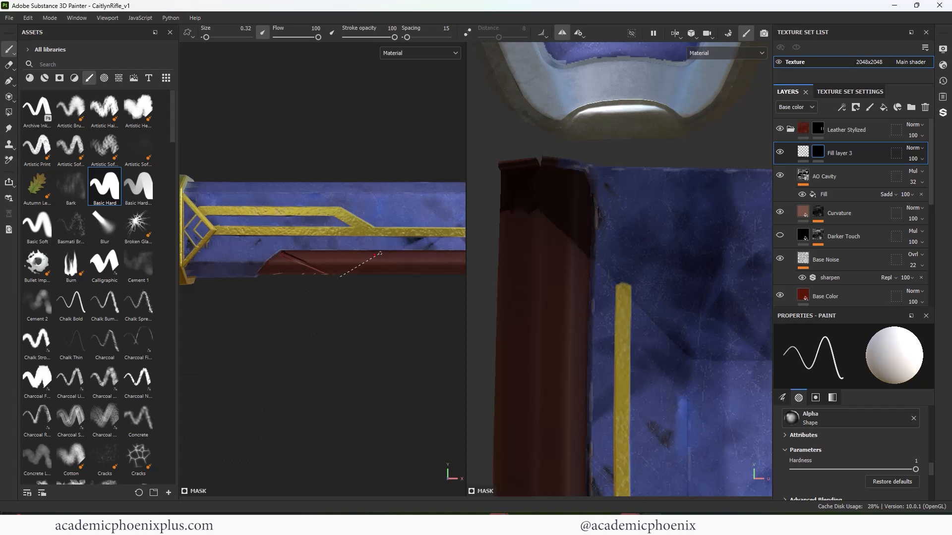
{"action": "left_click_drag", "start_coordinate": [380, 254], "coordinate": [316, 286], "text": "alt"}
{"action": "left_click", "coordinate": [277, 292], "text": "shift"}
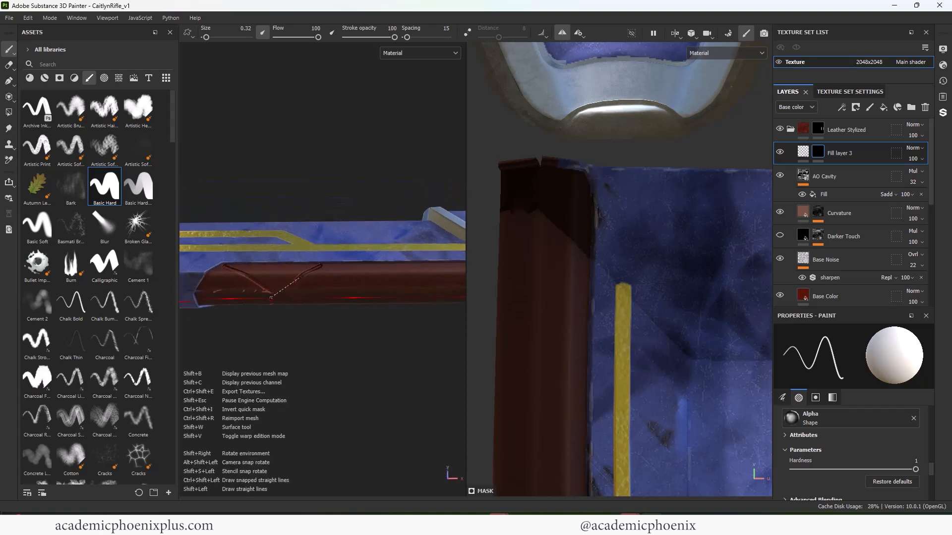
{"action": "left_click", "coordinate": [269, 297], "text": "shift"}
{"action": "left_click_drag", "start_coordinate": [365, 280], "coordinate": [318, 307], "text": "alt"}
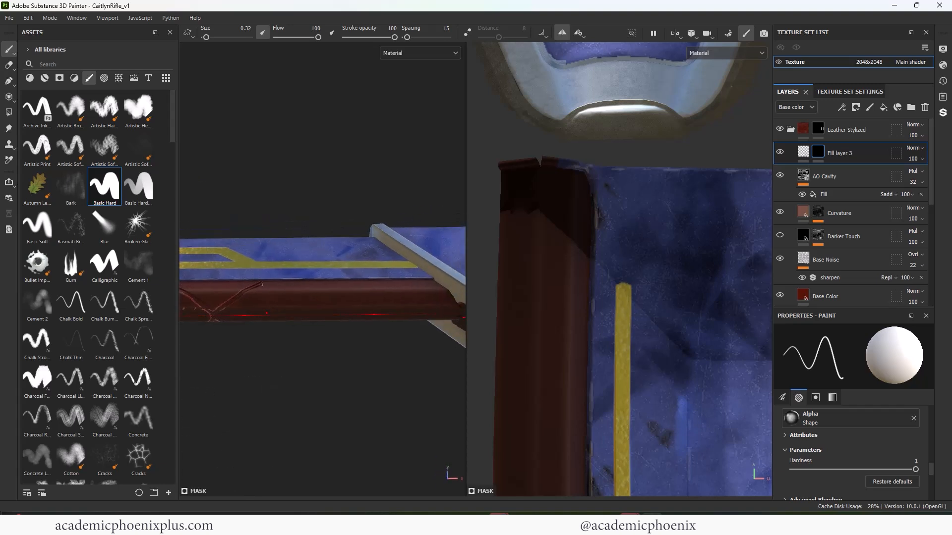
{"action": "left_click", "coordinate": [311, 314], "text": "shift"}
{"action": "left_click", "coordinate": [360, 283], "text": "shift"}
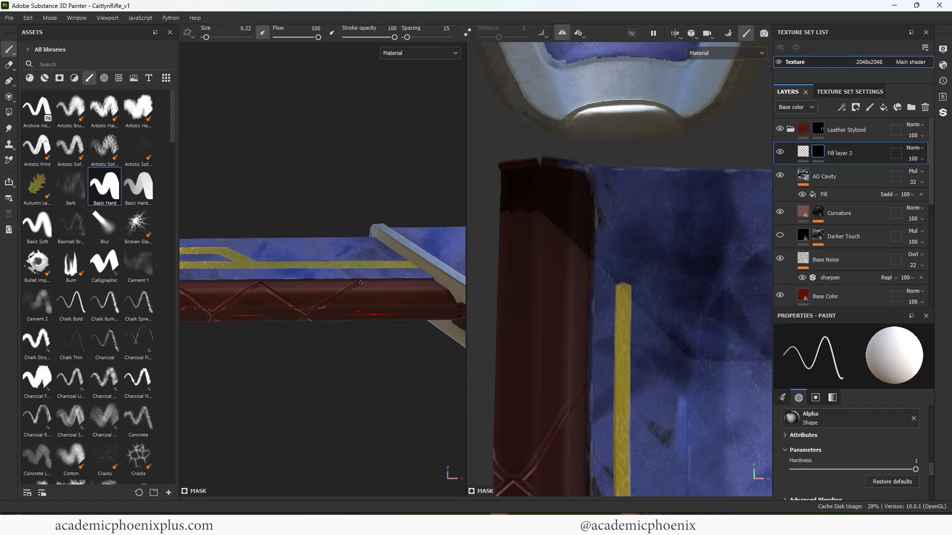
{"action": "left_click_drag", "start_coordinate": [379, 305], "coordinate": [350, 323], "text": "alt"}
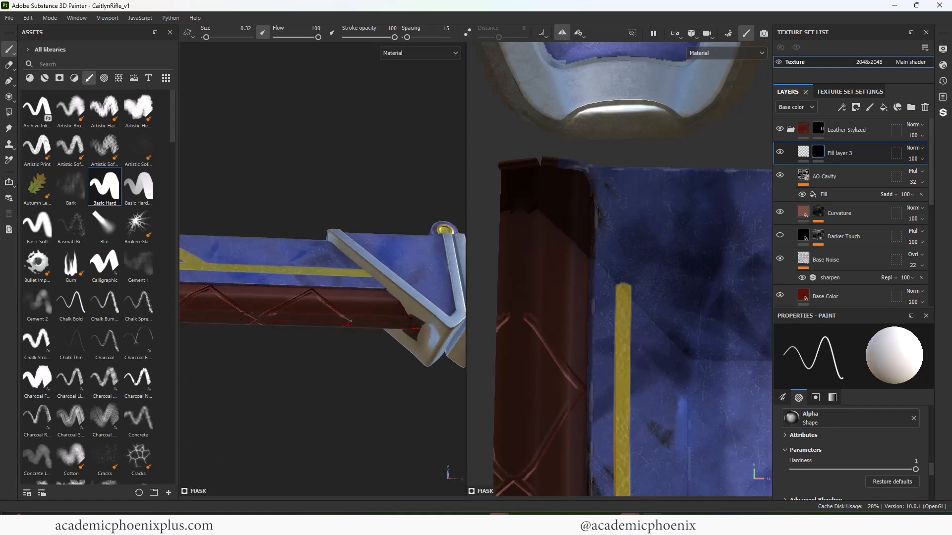
{"action": "left_click_drag", "start_coordinate": [385, 295], "coordinate": [342, 398], "text": "alt"}
{"action": "middle_click_drag", "start_coordinate": [252, 327], "coordinate": [359, 314], "text": "alt"}
{"action": "left_click_drag", "start_coordinate": [359, 314], "coordinate": [400, 219], "text": "alt"}
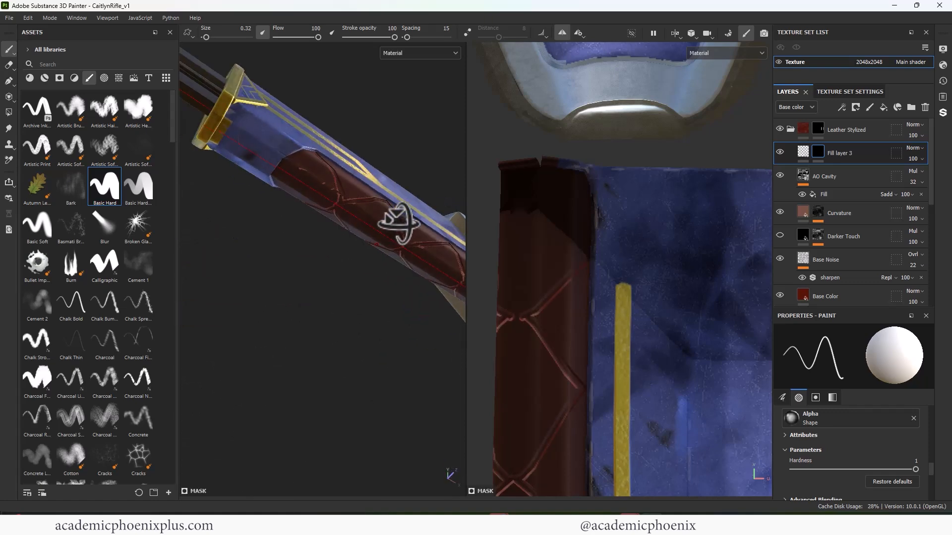
- Clean up the stray groove strokes and overlapping crossings along the leather strip by painting black and white in the height layer's mask
{"action": "middle_click_drag", "start_coordinate": [400, 218], "coordinate": [369, 330], "text": "alt"}
{"action": "right_click_drag", "start_coordinate": [370, 330], "coordinate": [367, 357], "text": "alt"}
{"action": "middle_click_drag", "start_coordinate": [298, 307], "coordinate": [368, 315], "text": "alt"}
{"action": "key", "text": "x"}
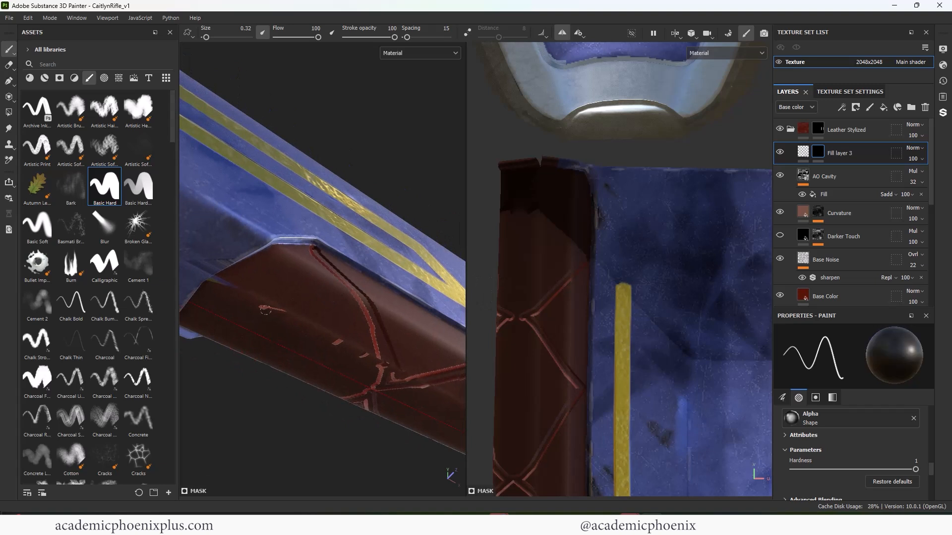
{"action": "right_click_drag", "start_coordinate": [351, 322], "coordinate": [306, 296], "text": "alt"}
{"action": "middle_click_drag", "start_coordinate": [577, 289], "coordinate": [620, 241], "text": "alt"}
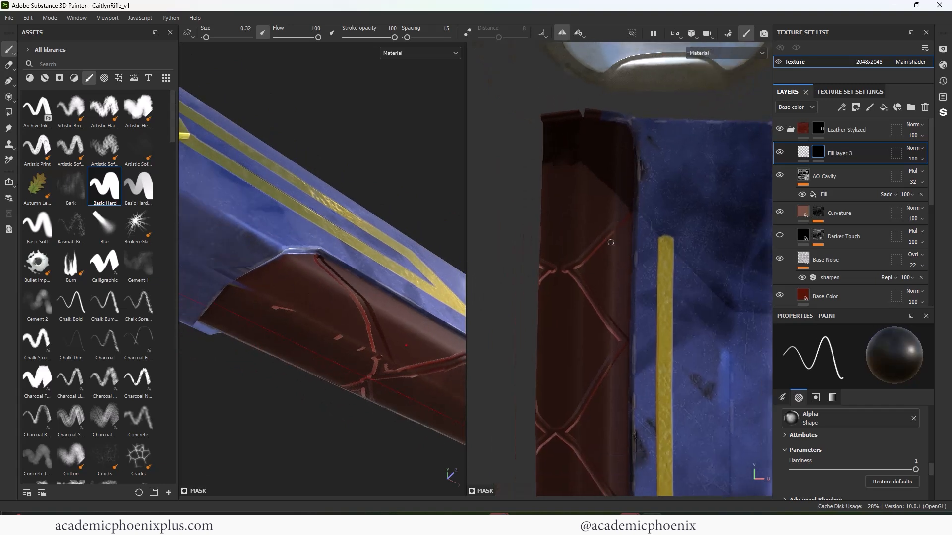
{"action": "right_click_drag", "start_coordinate": [545, 261], "coordinate": [567, 280], "text": "alt"}
{"action": "key", "text": "x"}
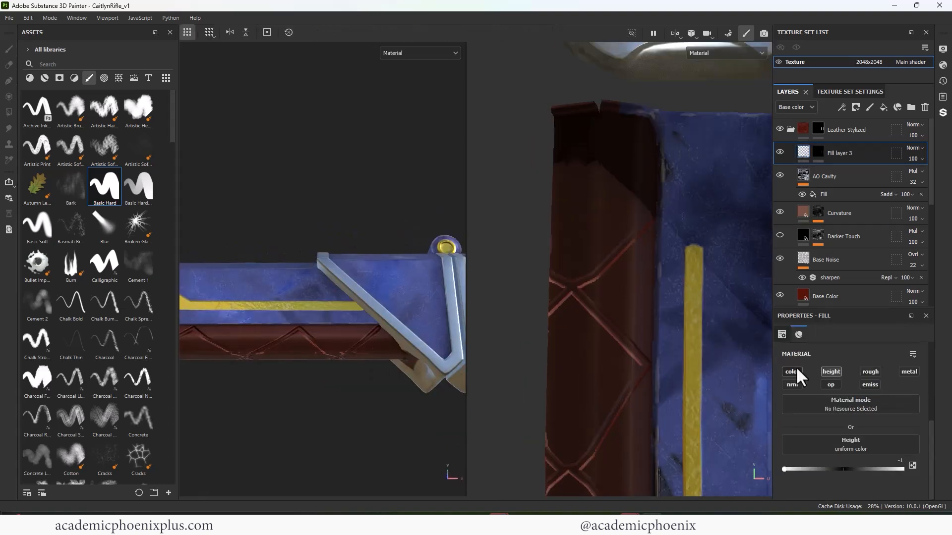
- Enable the color channel on the groove fill layer and set its base color to dark reddish brown 381F1F
{"action": "left_click", "coordinate": [798, 372]}
{"action": "left_click", "coordinate": [830, 461]}
{"action": "mouse_move", "coordinate": [755, 418]}
{"action": "left_mouse_down"}
{"action": "mouse_move", "coordinate": [751, 441]}
{"action": "mouse_move", "coordinate": [758, 433]}
{"action": "left_mouse_up"}
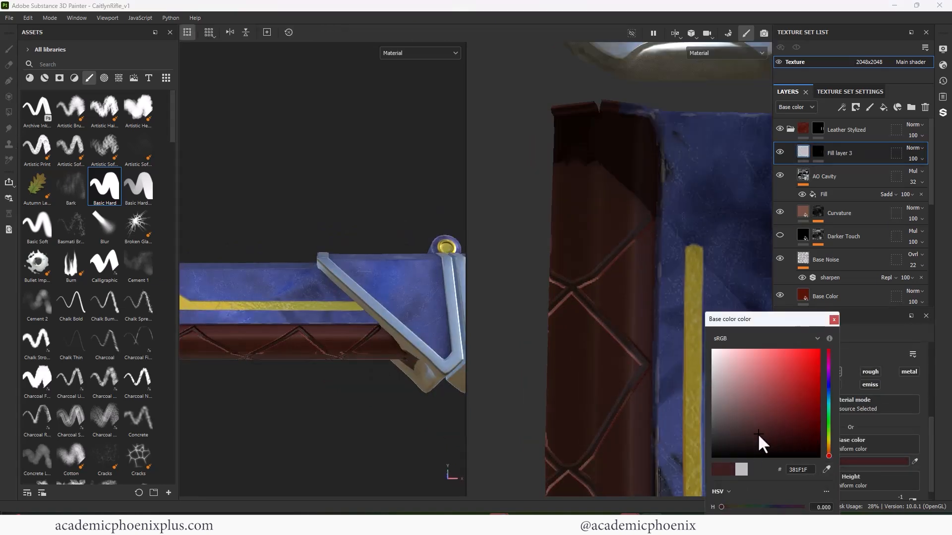
{"action": "left_click", "coordinate": [835, 320]}
{"action": "right_click_drag", "start_coordinate": [256, 363], "coordinate": [264, 362], "text": "alt"}
{"action": "left_click_drag", "start_coordinate": [267, 357], "coordinate": [349, 342], "text": "alt"}
{"action": "right_click_drag", "start_coordinate": [349, 342], "coordinate": [417, 395], "text": "alt"}
{"action": "mouse_move", "coordinate": [418, 396]}
{"action": "left_mouse_down", "text": "alt"}
{"action": "mouse_move", "coordinate": [394, 311]}
{"action": "mouse_move", "coordinate": [421, 381]}
{"action": "left_mouse_up", "text": "alt"}
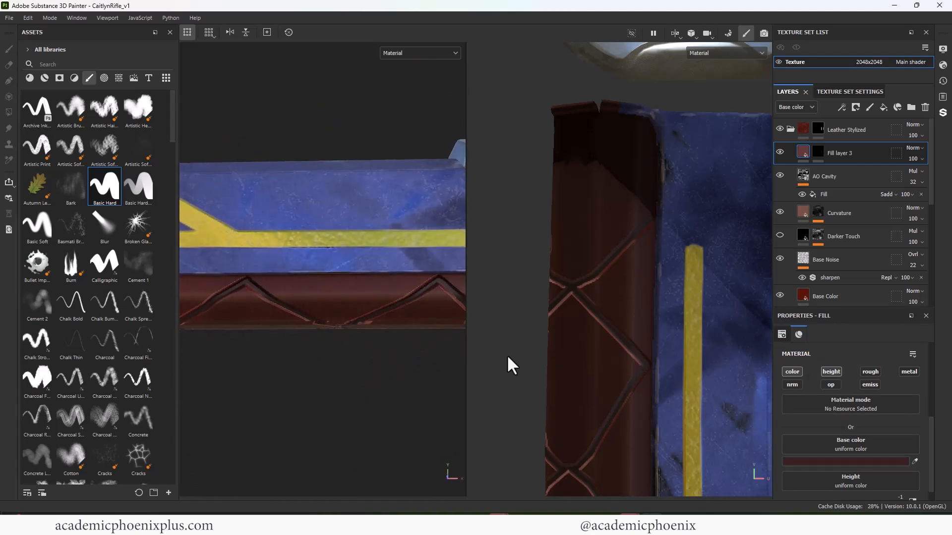
- Paint straight diagonal grooves zigzagging along the leather strip on the opposite UV edge, crossing the existing lines to complete the diamonds
{"action": "right_click_drag", "start_coordinate": [691, 327], "coordinate": [663, 287], "text": "alt"}
{"action": "middle_click_drag", "start_coordinate": [663, 287], "coordinate": [574, 263], "text": "alt"}
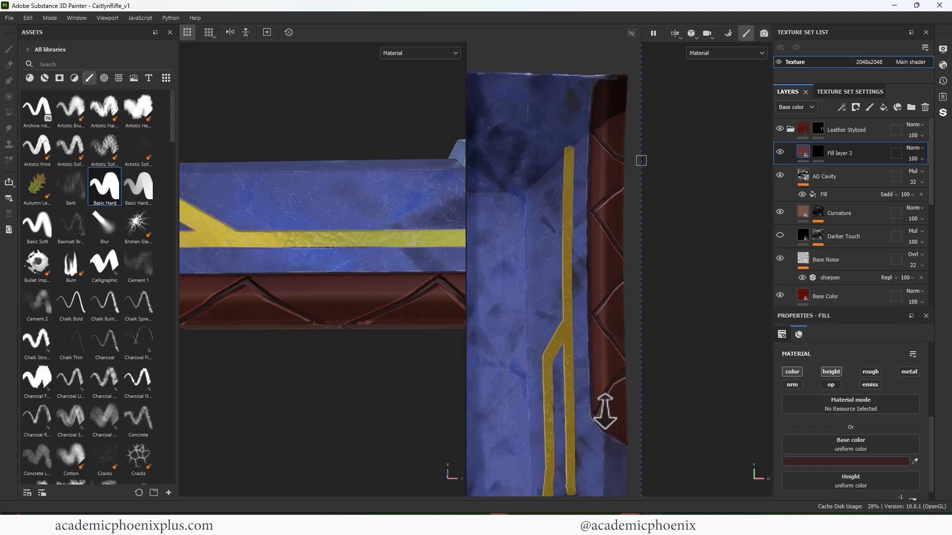
{"action": "key", "text": "1"}
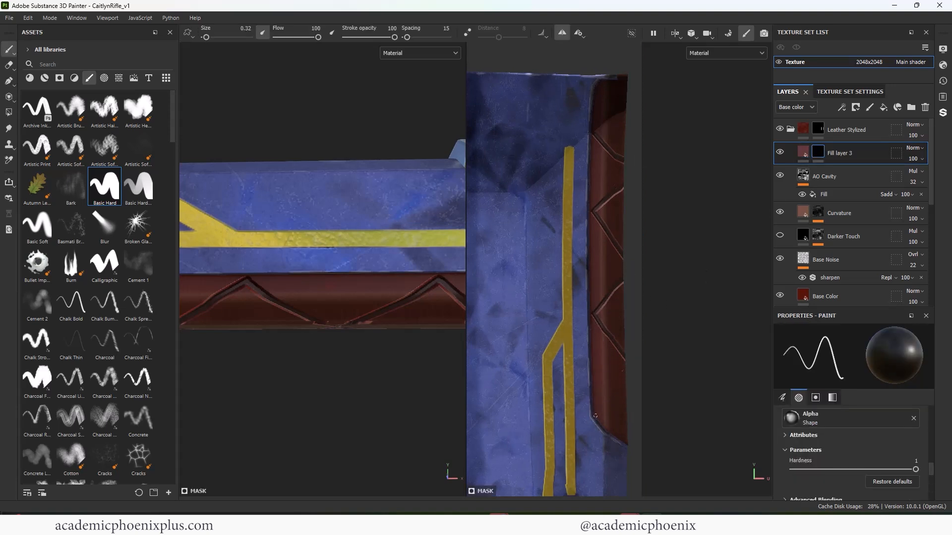
{"action": "left_click_drag", "start_coordinate": [436, 342], "coordinate": [288, 291], "text": "alt"}
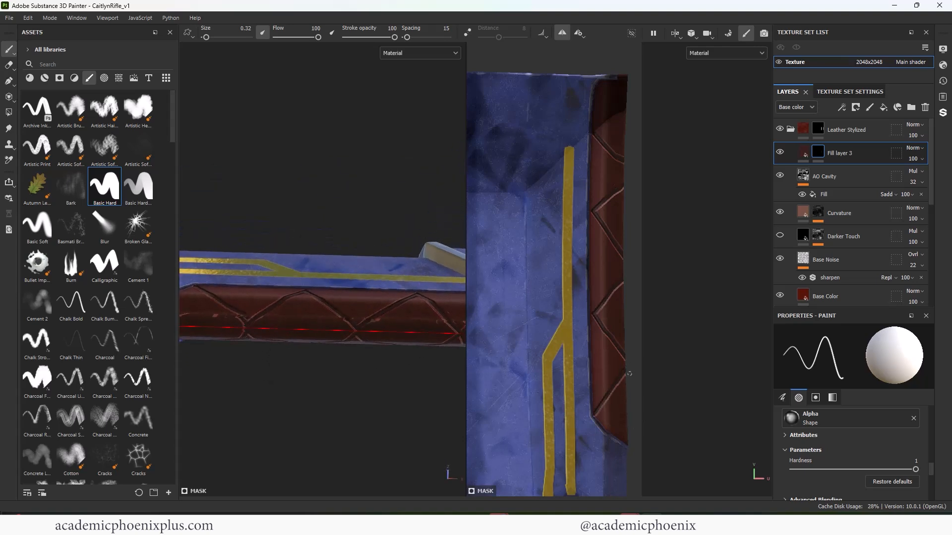
{"action": "left_click_drag", "start_coordinate": [297, 362], "coordinate": [323, 348], "text": "alt"}
{"action": "right_click_drag", "start_coordinate": [387, 341], "coordinate": [258, 315], "text": "alt"}
{"action": "middle_click_drag", "start_coordinate": [258, 315], "coordinate": [230, 340], "text": "alt"}
{"action": "left_click_drag", "start_coordinate": [342, 358], "coordinate": [376, 333], "text": "alt"}
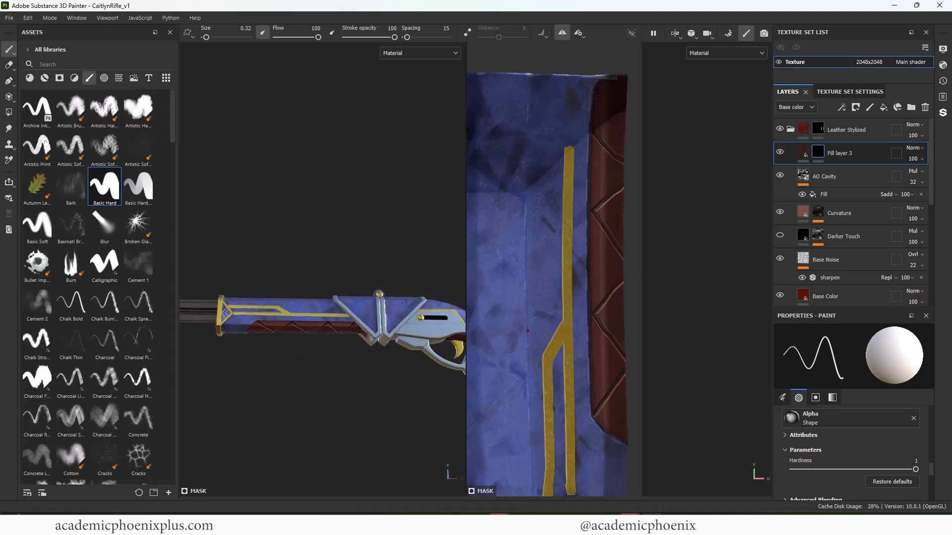
{"action": "right_click_drag", "start_coordinate": [210, 337], "coordinate": [288, 342], "text": "alt"}
{"action": "left_click_drag", "start_coordinate": [297, 345], "coordinate": [319, 342], "text": "alt"}
{"action": "left_click", "coordinate": [593, 357], "text": "shift"}
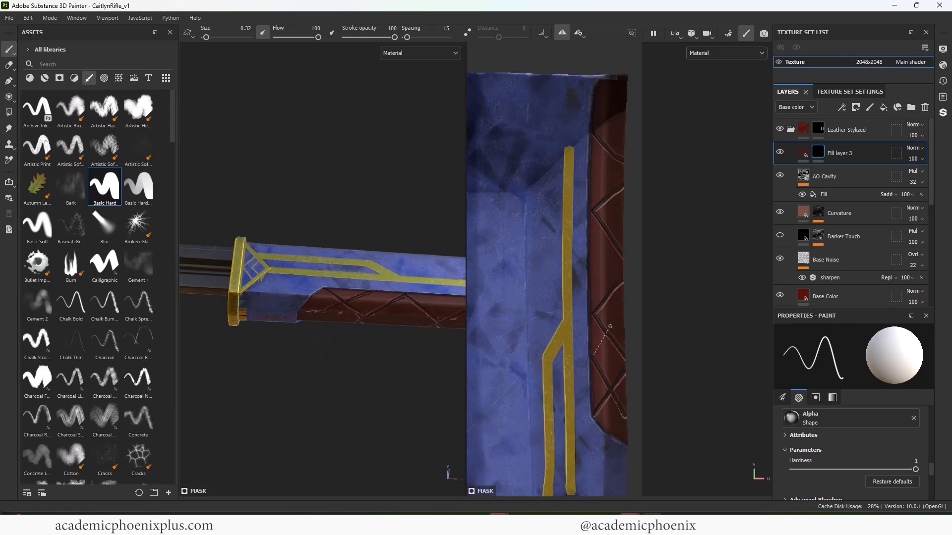
{"action": "left_click", "coordinate": [628, 315], "text": "shift"}
{"action": "left_click", "coordinate": [590, 266], "text": "shift"}
{"action": "left_click", "coordinate": [626, 213], "text": "shift"}
{"action": "left_click", "coordinate": [599, 174], "text": "shift"}
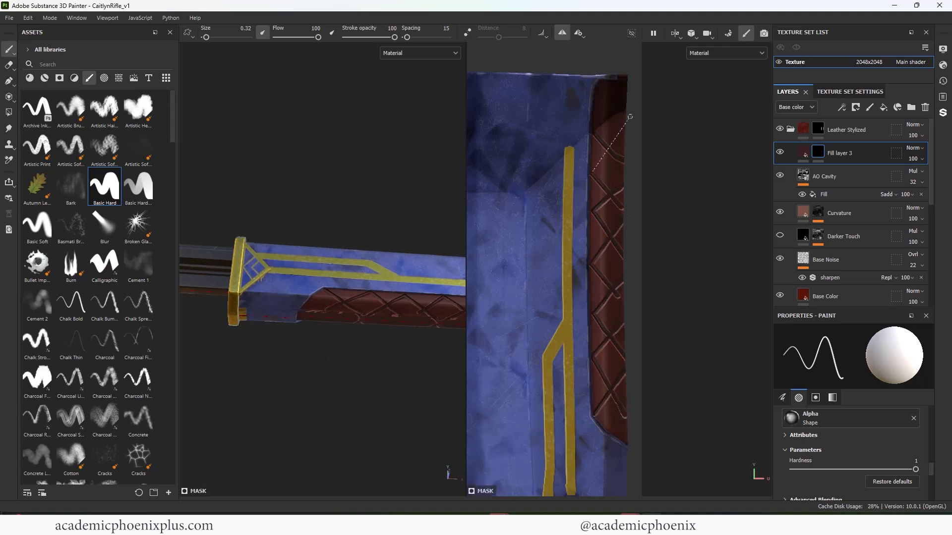
{"action": "left_click", "coordinate": [626, 119], "text": "shift"}
- Paint the groove lines at the pointed front end of the leather on the underside of the barrel housing
{"action": "left_click_drag", "start_coordinate": [420, 383], "coordinate": [424, 302], "text": "alt"}
{"action": "right_click_drag", "start_coordinate": [424, 302], "coordinate": [356, 324], "text": "alt"}
{"action": "left_click", "coordinate": [344, 181], "text": "shift"}
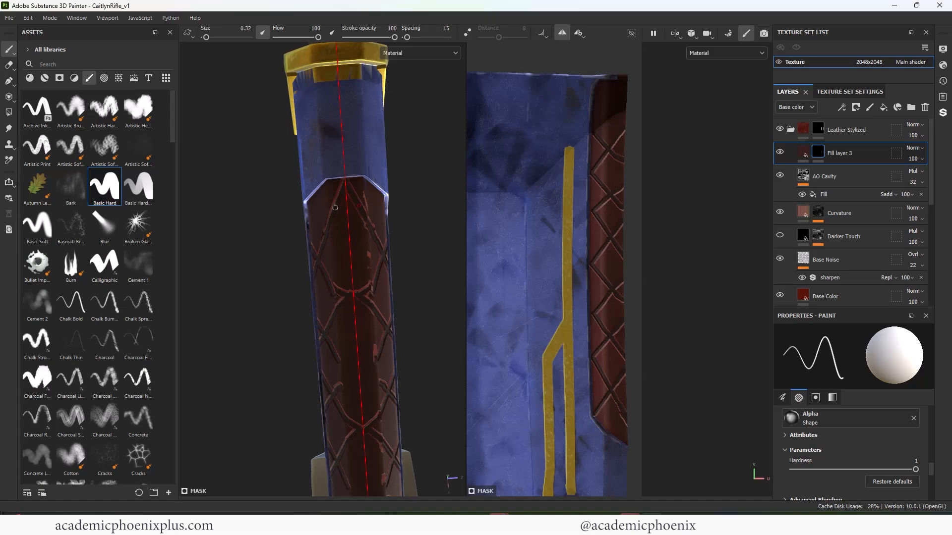
{"action": "left_click_drag", "start_coordinate": [336, 208], "coordinate": [365, 215], "text": "alt"}
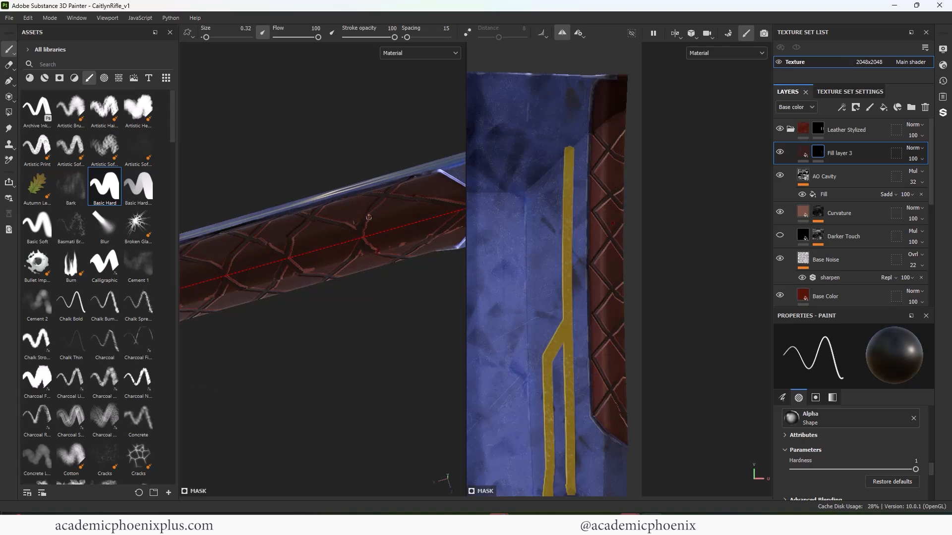
- Tidy and join the diamond grooves along the leather's underside centre line by alternately painting and erasing in the mask
{"action": "left_click_drag", "start_coordinate": [383, 270], "coordinate": [412, 353], "text": "alt"}
{"action": "key", "text": "x"}
{"action": "left_click_drag", "start_coordinate": [391, 225], "coordinate": [371, 245]}
{"action": "right_click_drag", "start_coordinate": [339, 303], "coordinate": [325, 323], "text": "alt"}
{"action": "left_click_drag", "start_coordinate": [320, 298], "coordinate": [316, 315], "text": "alt"}
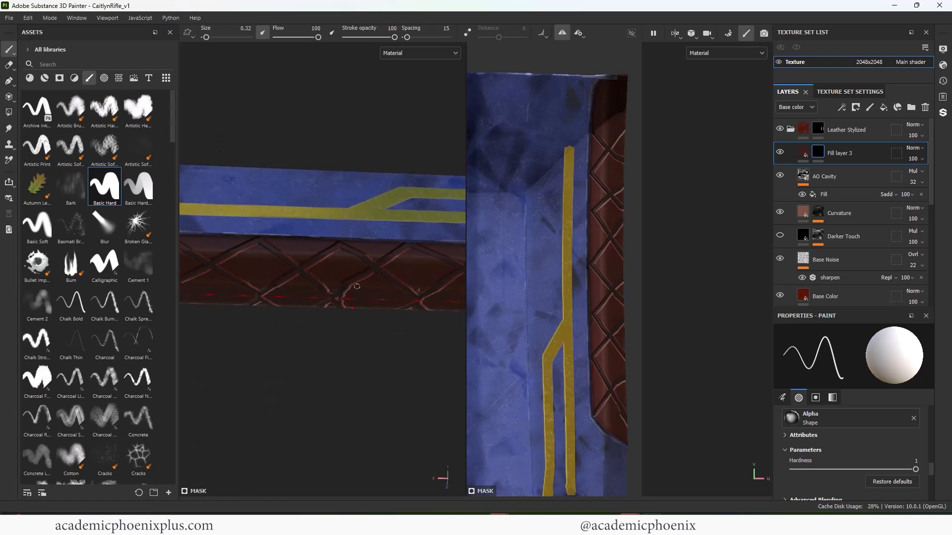
{"action": "key", "text": "x"}
{"action": "mouse_move", "coordinate": [341, 331]}
{"action": "left_mouse_down", "text": "alt"}
{"action": "mouse_move", "coordinate": [446, 219]}
{"action": "mouse_move", "coordinate": [378, 263]}
{"action": "mouse_move", "coordinate": [329, 319]}
{"action": "mouse_move", "coordinate": [360, 177]}
{"action": "left_mouse_up", "text": "alt"}
{"action": "key", "text": "x"}
{"action": "left_click", "coordinate": [390, 154], "text": "shift"}
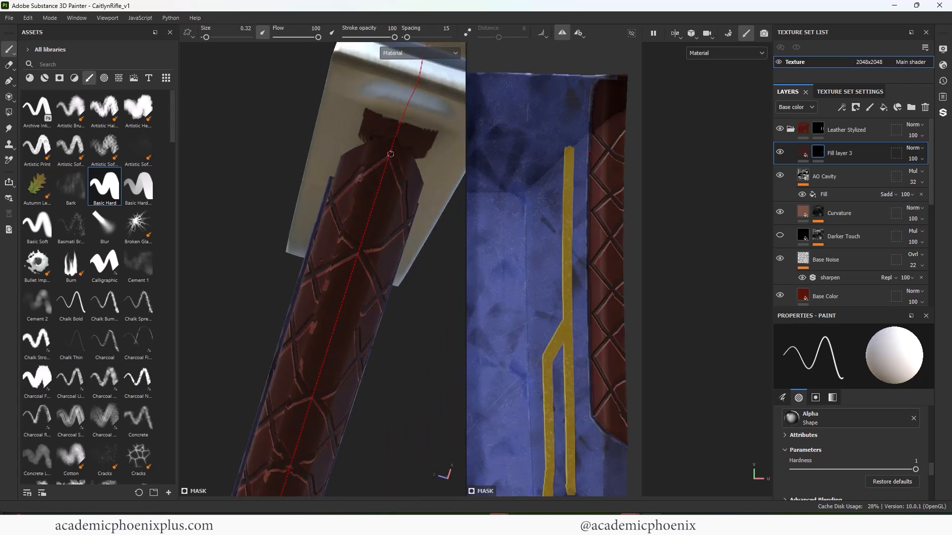
- Frame the whole rifle and turn off brush symmetry
{"action": "key", "text": "f"}
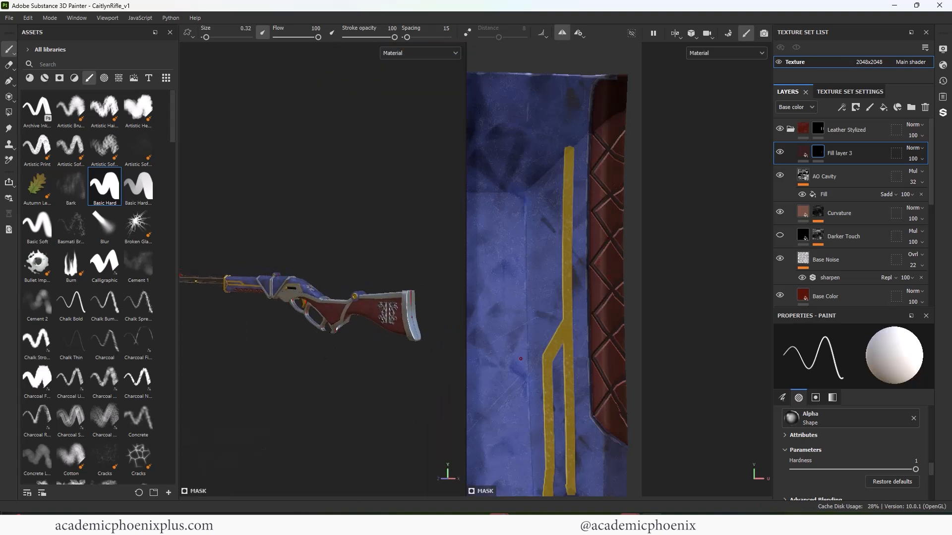
{"action": "left_click", "coordinate": [559, 30]}
{"action": "middle_click_drag", "start_coordinate": [337, 159], "coordinate": [397, 160], "text": "alt"}
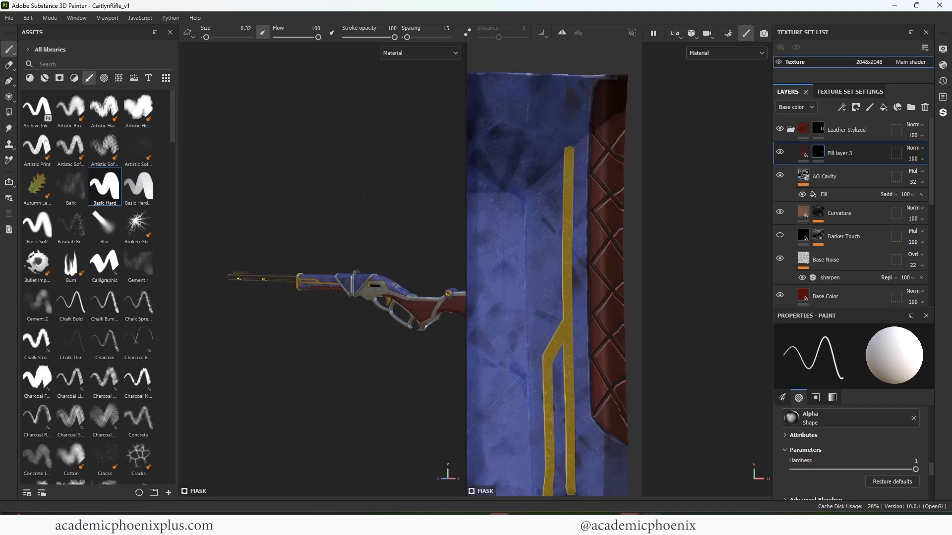
{"action": "middle_click_drag", "start_coordinate": [340, 200], "coordinate": [297, 190], "text": "alt"}
- Show only the 3D view of the rifle and collapse the Leather Stylized group
{"action": "left_click", "coordinate": [675, 35]}
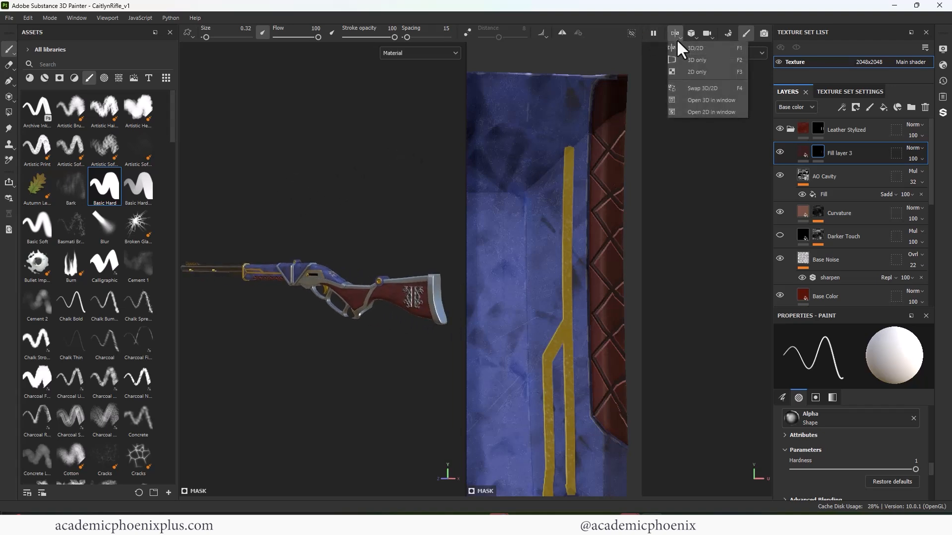
{"action": "left_click", "coordinate": [689, 59]}
{"action": "right_click_drag", "start_coordinate": [694, 268], "coordinate": [621, 187], "text": "alt"}
{"action": "left_click_drag", "start_coordinate": [535, 163], "coordinate": [530, 173], "text": "alt"}
{"action": "mouse_move", "coordinate": [530, 173]}
{"action": "right_mouse_down", "text": "alt"}
{"action": "mouse_move", "coordinate": [524, 168]}
{"action": "mouse_move", "coordinate": [529, 180]}
{"action": "right_mouse_up", "text": "alt"}
{"action": "middle_click_drag", "start_coordinate": [529, 181], "coordinate": [511, 176], "text": "alt"}
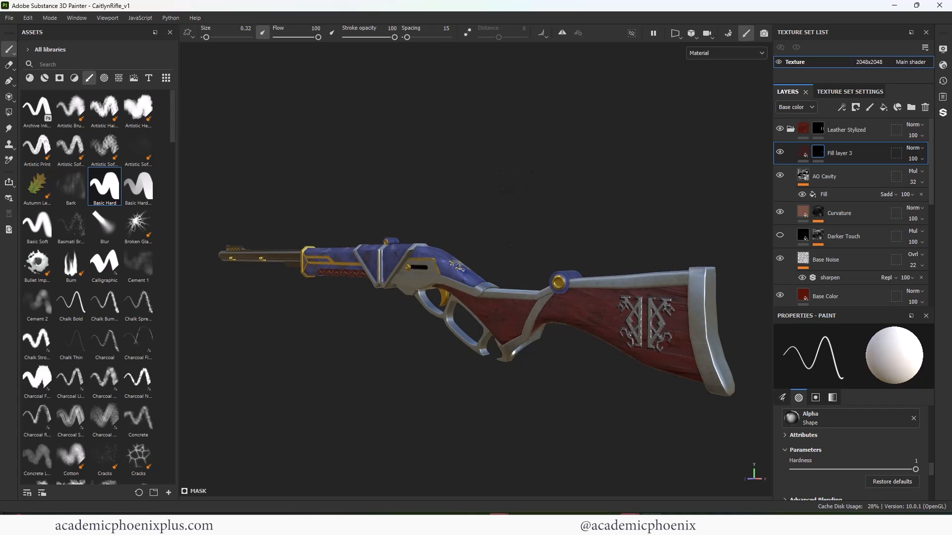
{"action": "left_click", "coordinate": [790, 130]}
{"action": "left_click", "coordinate": [846, 271]}
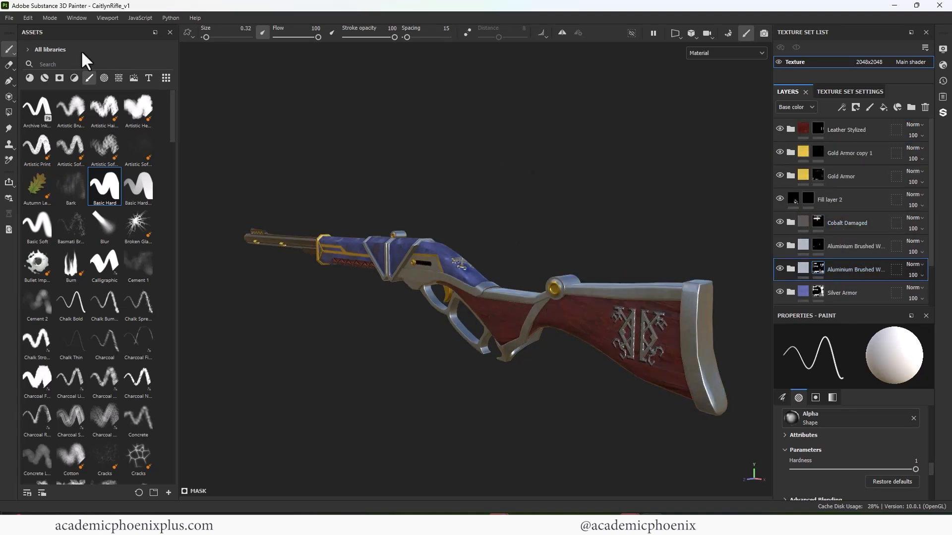
- Open the texture export settings and set the output directory to D:/3D_projects/Arcane_CaitlynRifle/sourceimages
{"action": "left_click", "coordinate": [11, 18]}
{"action": "left_click", "coordinate": [82, 172]}
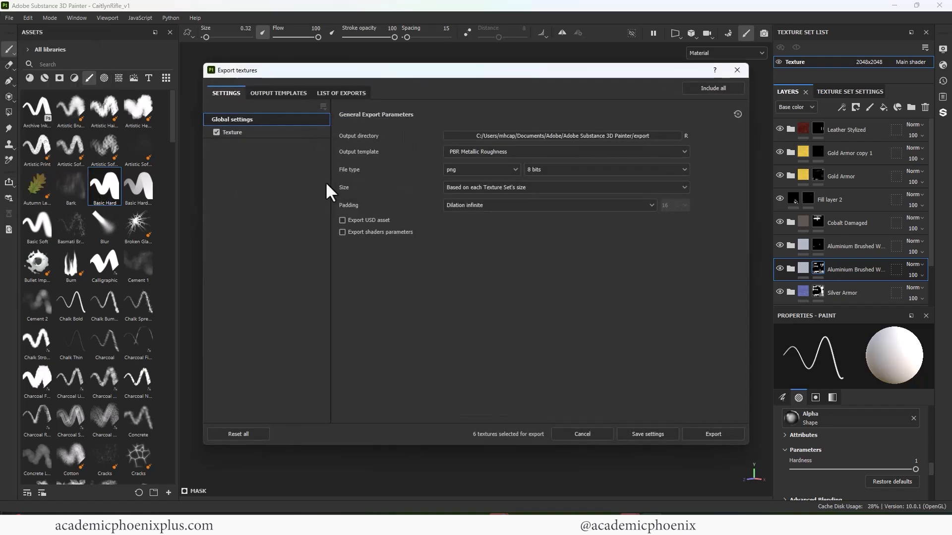
{"action": "left_click", "coordinate": [537, 138]}
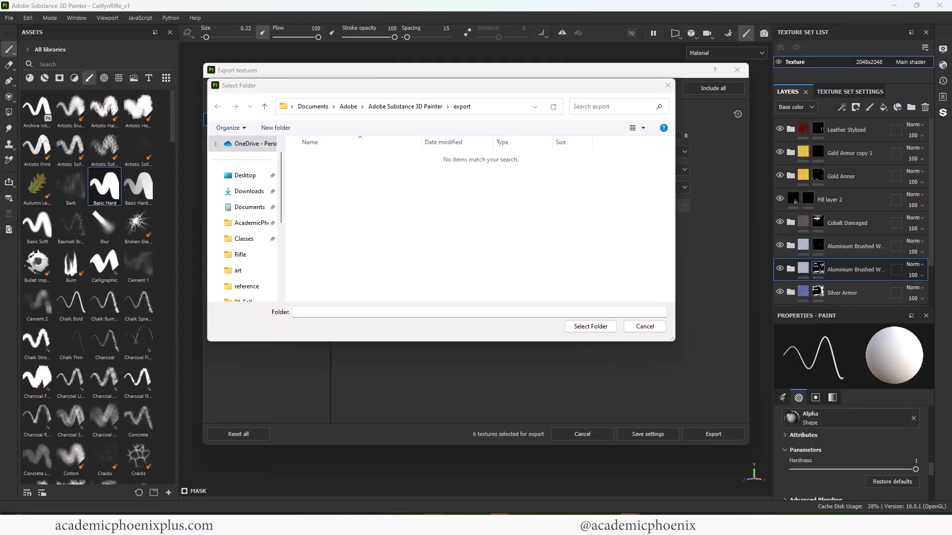
{"action": "left_click", "coordinate": [474, 106]}
{"action": "type", "text": "D:\\3D_projects\\Arcane_CaitlynRifle\\images"}
{"action": "key", "text": "Return"}
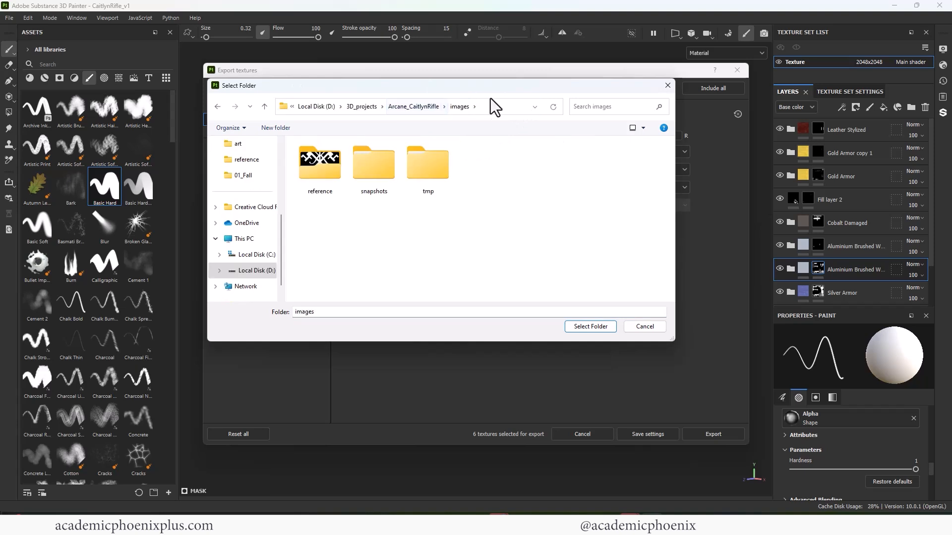
{"action": "left_click", "coordinate": [427, 106]}
{"action": "left_click_drag", "start_coordinate": [670, 183], "coordinate": [680, 232]}
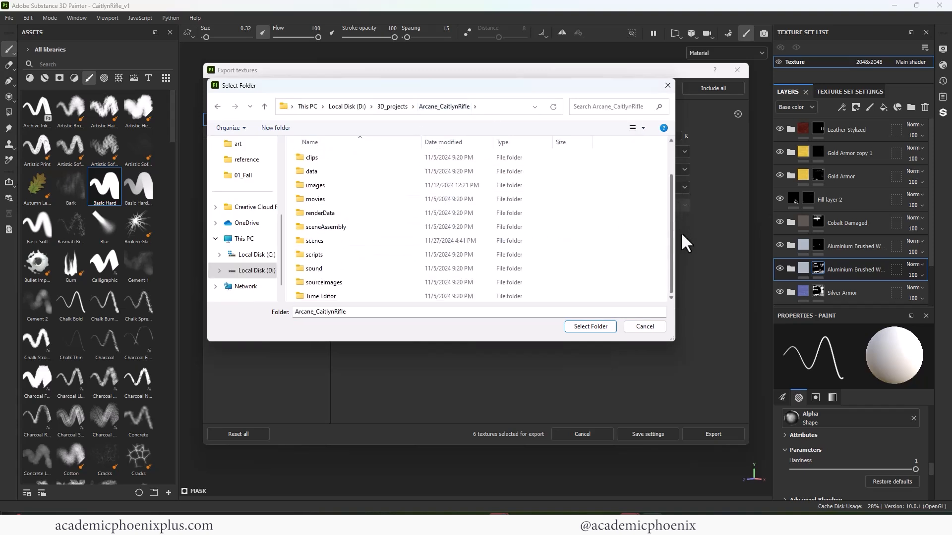
{"action": "double_click", "coordinate": [358, 285]}
{"action": "left_click", "coordinate": [590, 327]}
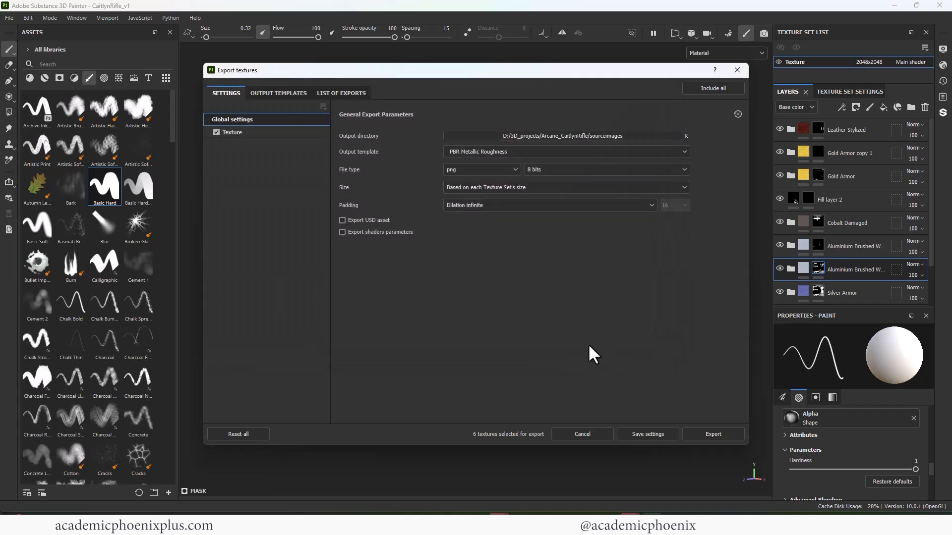
- Choose the Arnold (AiStandard) output template, check the texture set's output maps, and export the textures
{"action": "left_click", "coordinate": [482, 153]}
{"action": "scroll", "coordinate": [686, 198], "scroll_direction": "down", "scroll_amount": 3}
{"action": "scroll", "coordinate": [682, 176], "scroll_direction": "down", "scroll_amount": 2}
{"action": "left_click", "coordinate": [502, 208]}
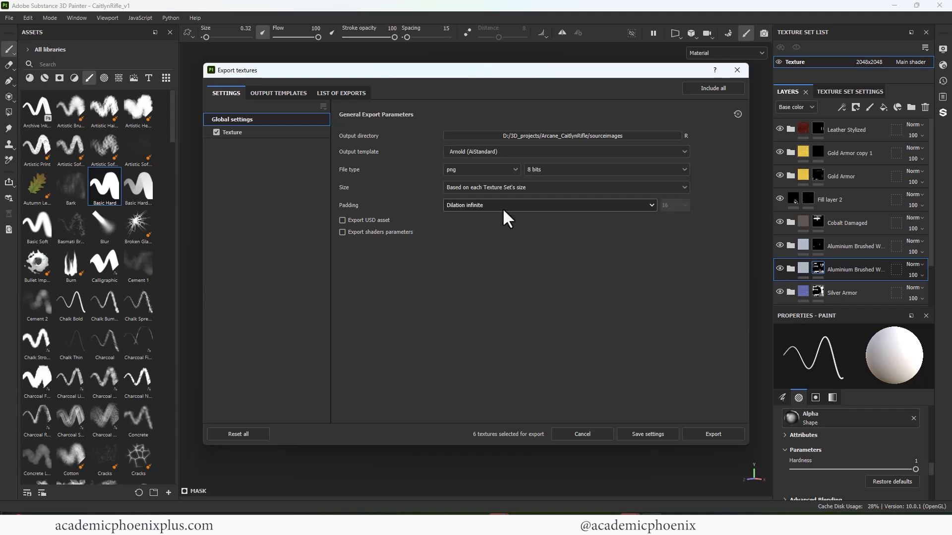
{"action": "left_click", "coordinate": [245, 133]}
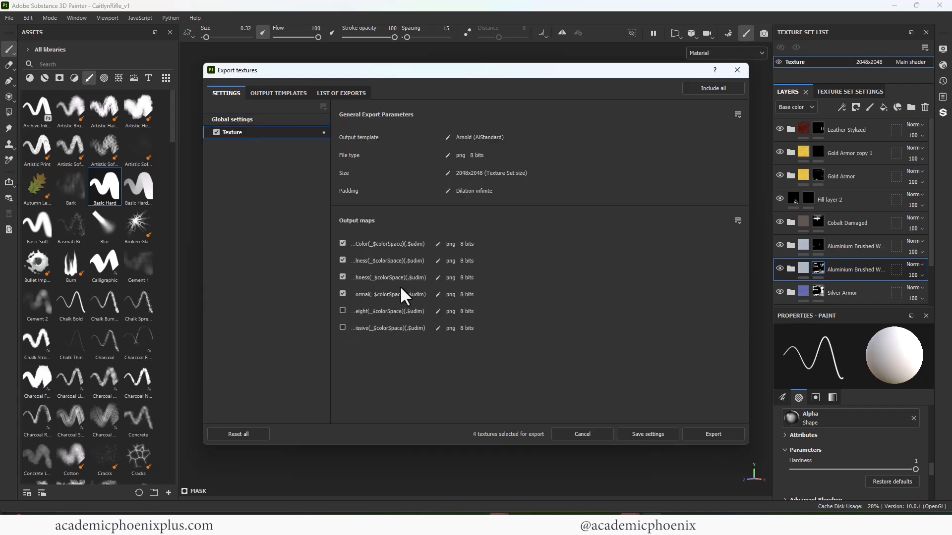
{"action": "left_click", "coordinate": [720, 429]}
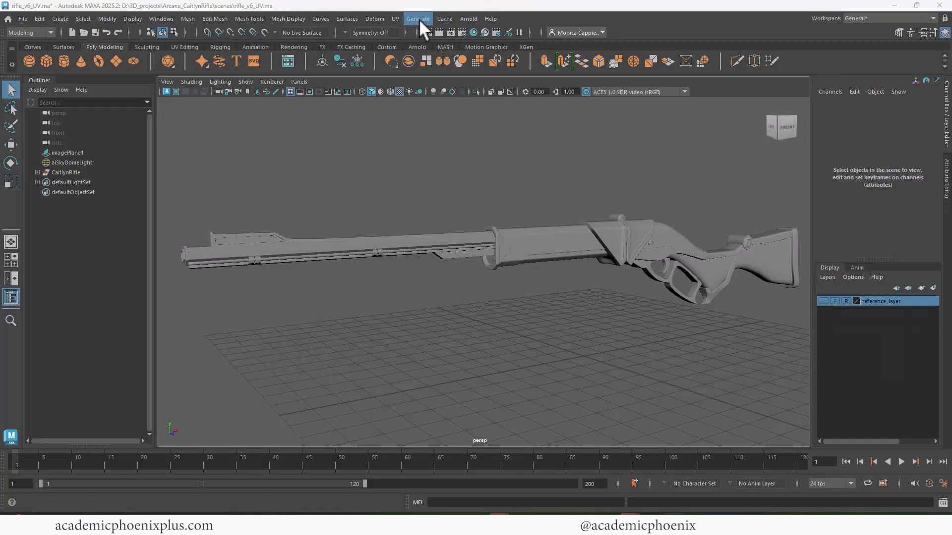
- Switch to Maya and load the Substance plug-ins in the Plug-in Manager, filtering the list by "subs"
{"action": "left_click", "coordinate": [159, 19]}
{"action": "mouse_move", "coordinate": [219, 128]}
{"action": "left_click", "coordinate": [299, 201]}
{"action": "left_click", "coordinate": [386, 207]}
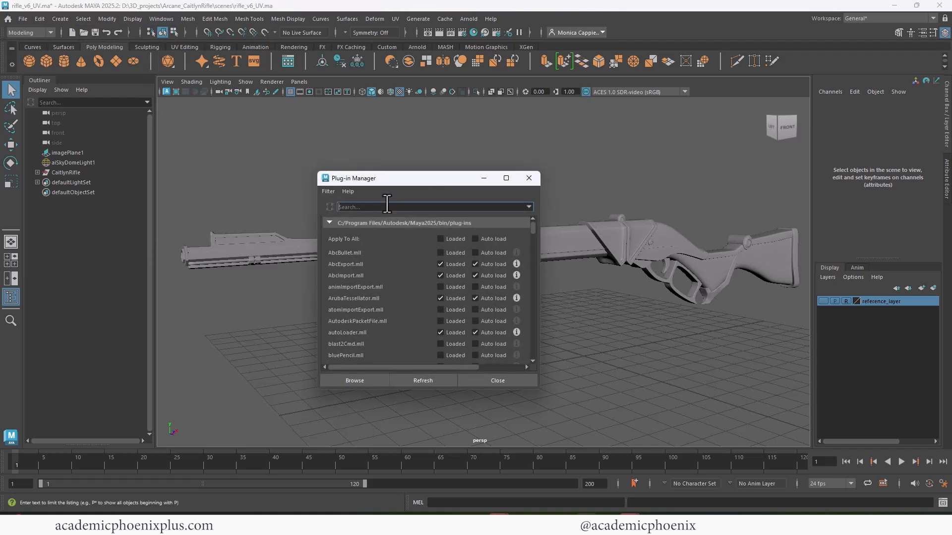
{"action": "type", "text": "si"}
{"action": "type", "text": "ubs"}
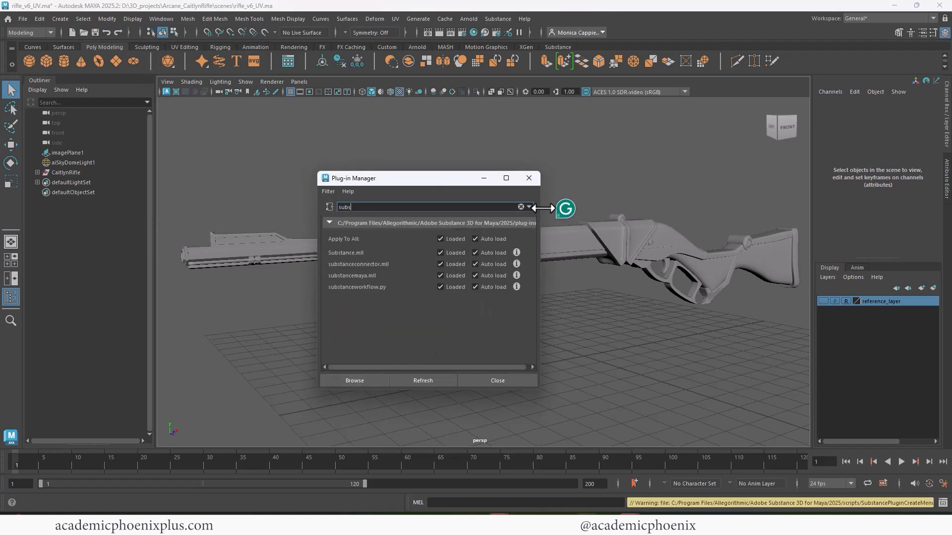
{"action": "left_click", "coordinate": [529, 178]}
- Use the Substance plug-in to build an Arnold material from the exported maps in the project's sourceimages folder
{"action": "left_click", "coordinate": [498, 19]}
{"action": "left_click", "coordinate": [551, 84]}
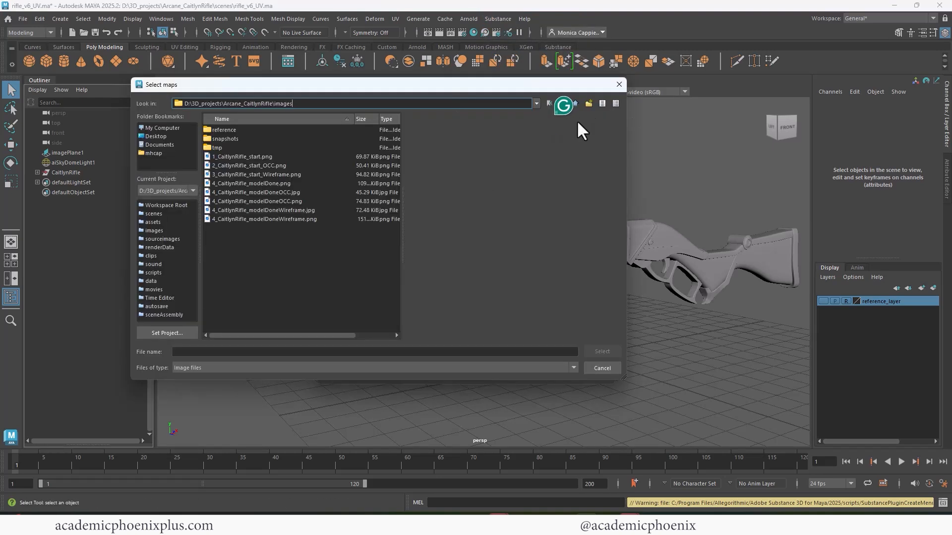
{"action": "left_click", "coordinate": [575, 103]}
{"action": "double_click", "coordinate": [239, 236]}
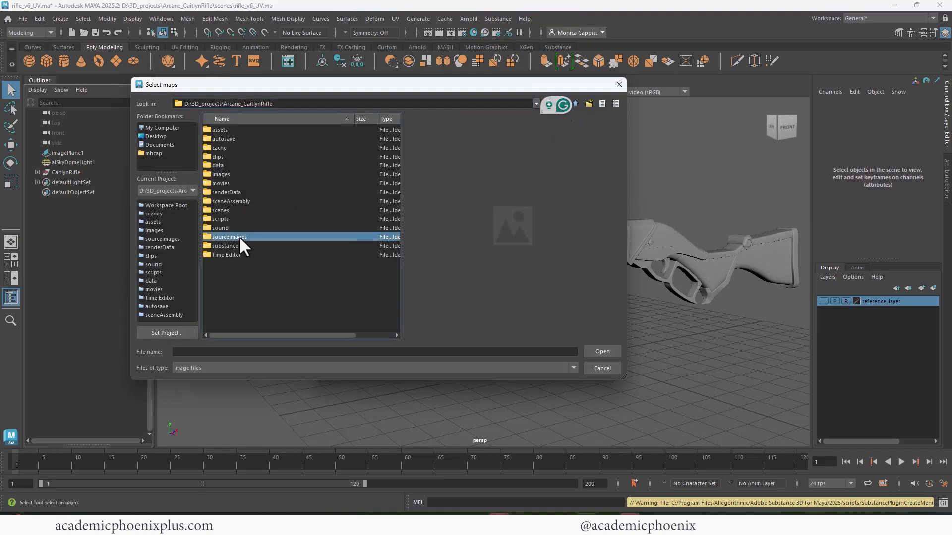
{"action": "left_click_drag", "start_coordinate": [312, 193], "coordinate": [298, 140]}
{"action": "left_click", "coordinate": [602, 352]}
{"action": "left_click", "coordinate": [484, 370]}
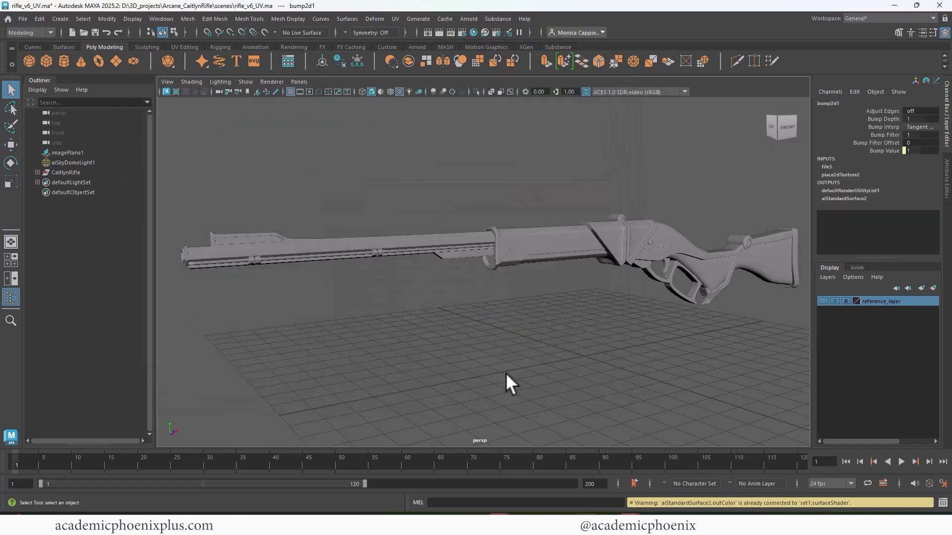
- Assign the new Arnold surface material to all rifle meshes and display them with textures in the viewport
{"action": "key", "text": "6"}
{"action": "left_click_drag", "start_coordinate": [174, 198], "coordinate": [807, 351]}
{"action": "right_click_drag", "start_coordinate": [573, 228], "coordinate": [591, 507]}
{"action": "right_click_drag", "start_coordinate": [661, 490], "coordinate": [662, 490]}
{"action": "key", "text": "6"}
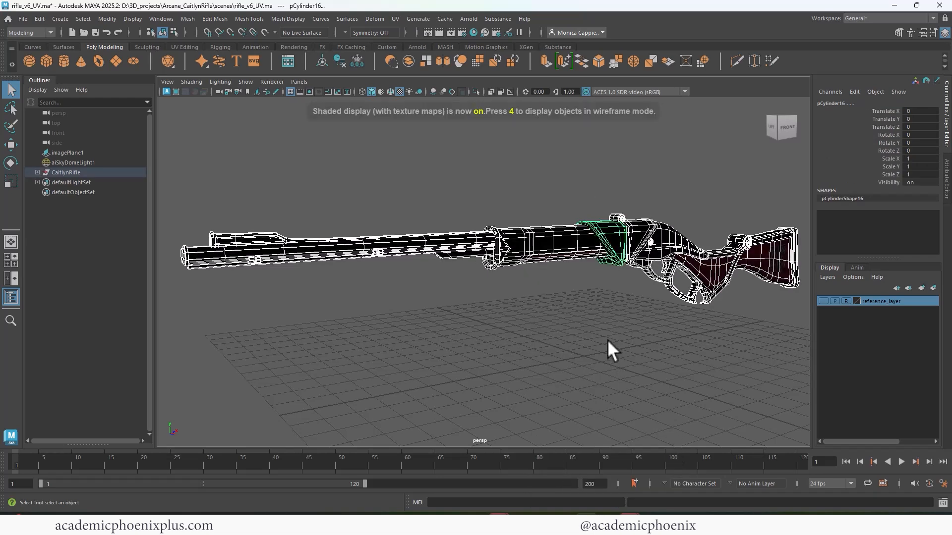
{"action": "left_click", "coordinate": [608, 340]}
{"action": "left_click_drag", "start_coordinate": [608, 340], "coordinate": [711, 343], "text": "alt"}
{"action": "right_click_drag", "start_coordinate": [711, 343], "coordinate": [623, 330], "text": "alt"}
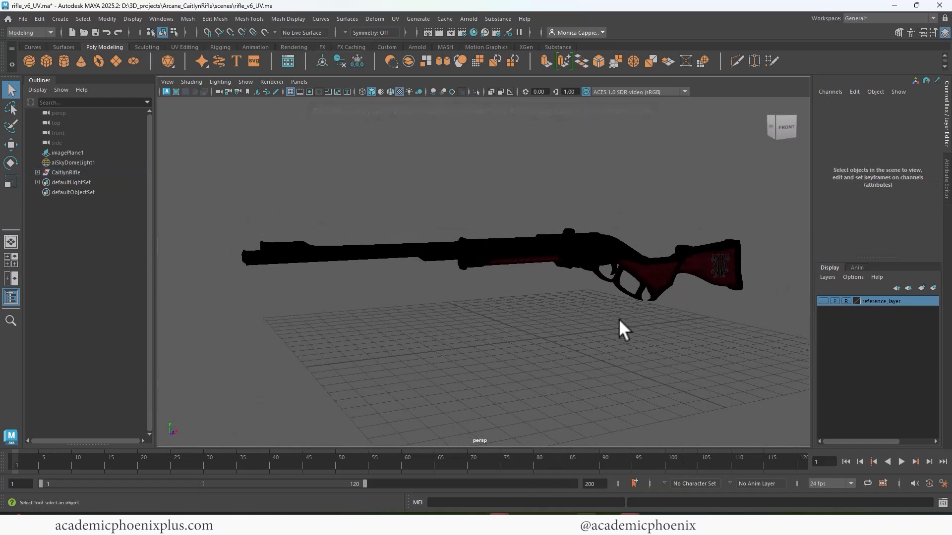
- Try lighting the rifle with an Arnold physical sky and render it
{"action": "left_click", "coordinate": [469, 18]}
{"action": "left_click", "coordinate": [600, 129]}
{"action": "left_click", "coordinate": [439, 33]}
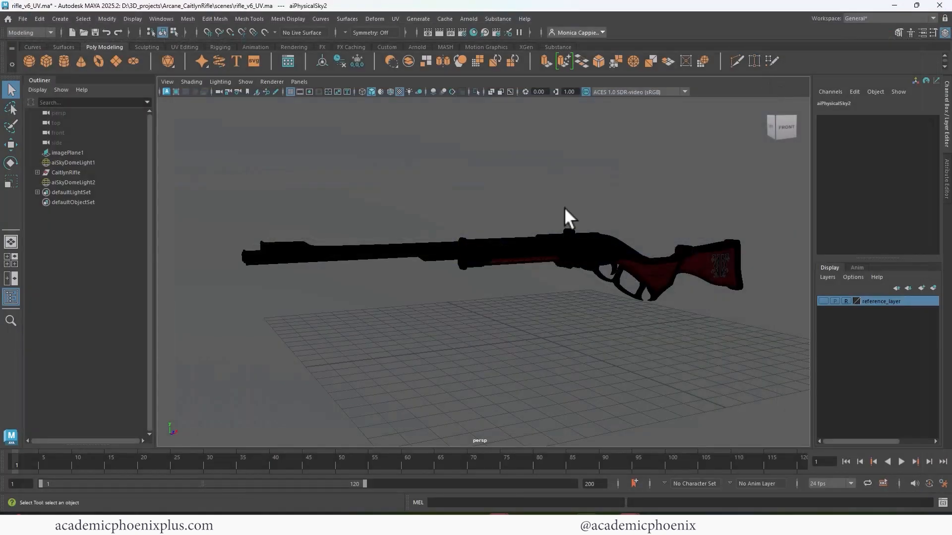
- Remove the sky light from the scene and render the rifle in Arnold from an angled view of the stock
{"action": "left_click", "coordinate": [940, 4]}
{"action": "left_click", "coordinate": [104, 180]}
{"action": "key", "text": "Delete"}
{"action": "middle_click_drag", "start_coordinate": [675, 232], "coordinate": [601, 212], "text": "alt"}
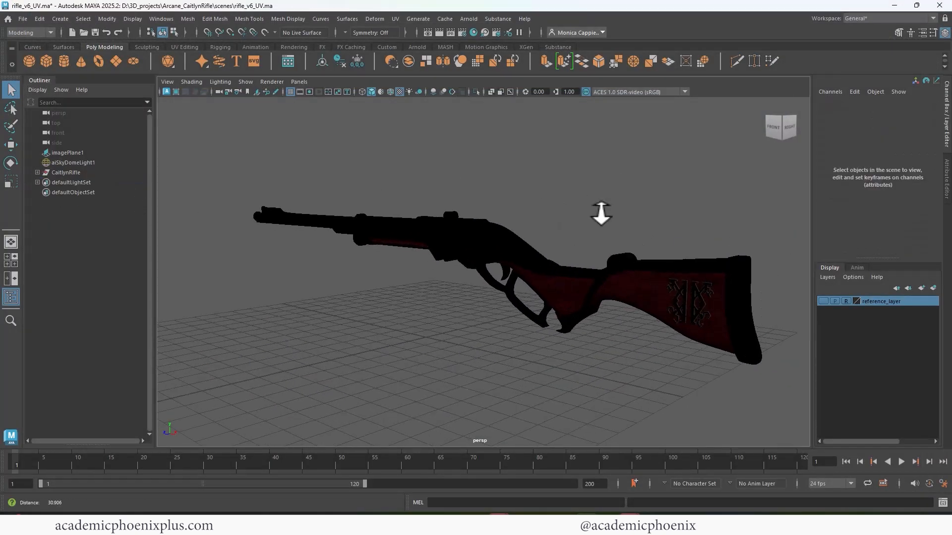
{"action": "right_click_drag", "start_coordinate": [601, 212], "coordinate": [589, 205], "text": "alt"}
{"action": "left_click", "coordinate": [439, 33]}
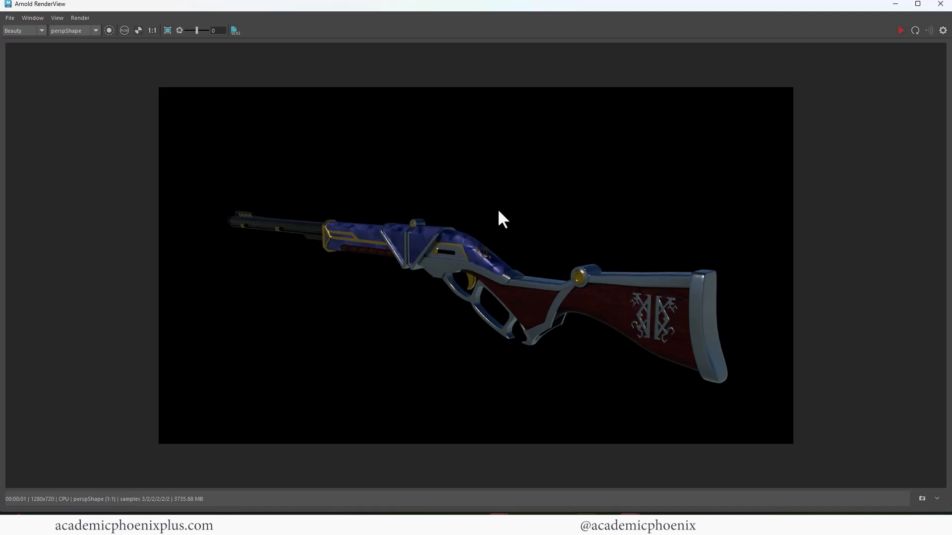
{"action": "left_click", "coordinate": [940, 4]}
{"action": "left_click_drag", "start_coordinate": [499, 147], "coordinate": [521, 146], "text": "alt"}
{"action": "left_click", "coordinate": [439, 32]}
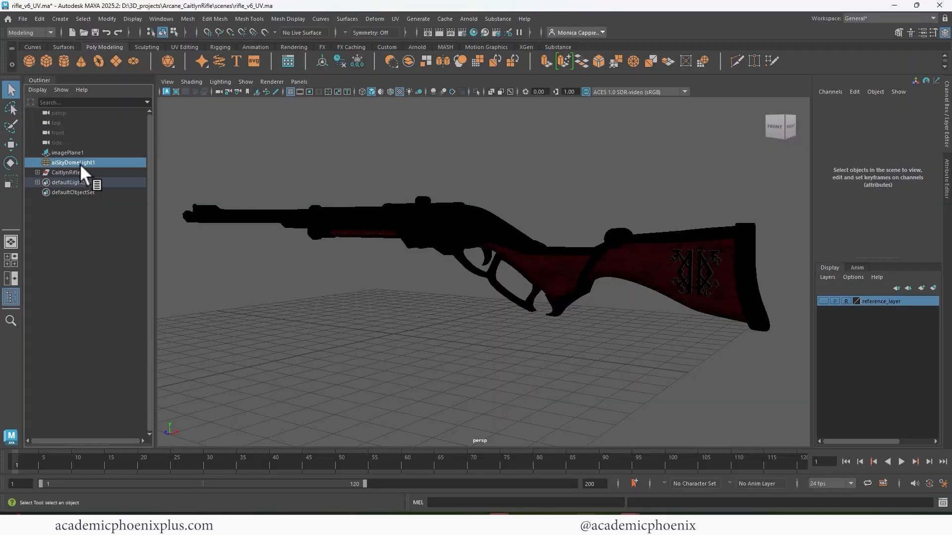
{"action": "left_click", "coordinate": [469, 19]}
{"action": "mouse_move", "coordinate": [555, 81]}
{"action": "left_click", "coordinate": [626, 128]}
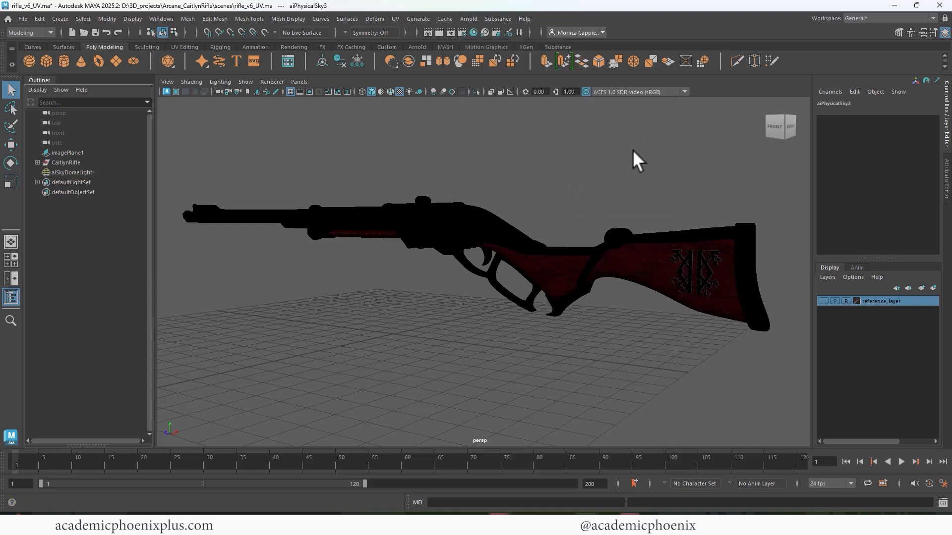
{"action": "left_click", "coordinate": [947, 178]}
{"action": "key", "text": "ctrl+z"}
- Create an Arnold SkyDome light and connect a file texture to its color
{"action": "left_click", "coordinate": [505, 19]}
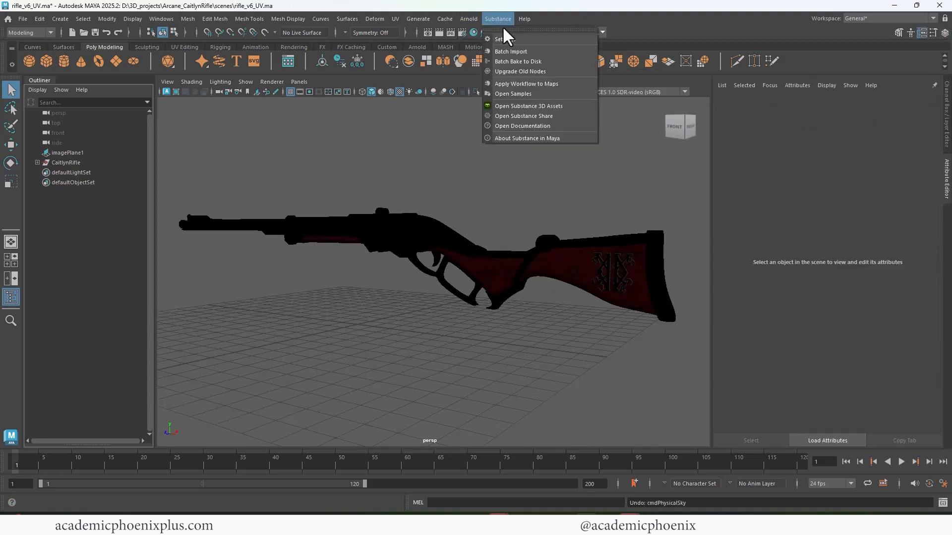
{"action": "mouse_move", "coordinate": [470, 20]}
{"action": "mouse_move", "coordinate": [493, 82]}
{"action": "left_click", "coordinate": [605, 88]}
{"action": "left_click", "coordinate": [920, 208]}
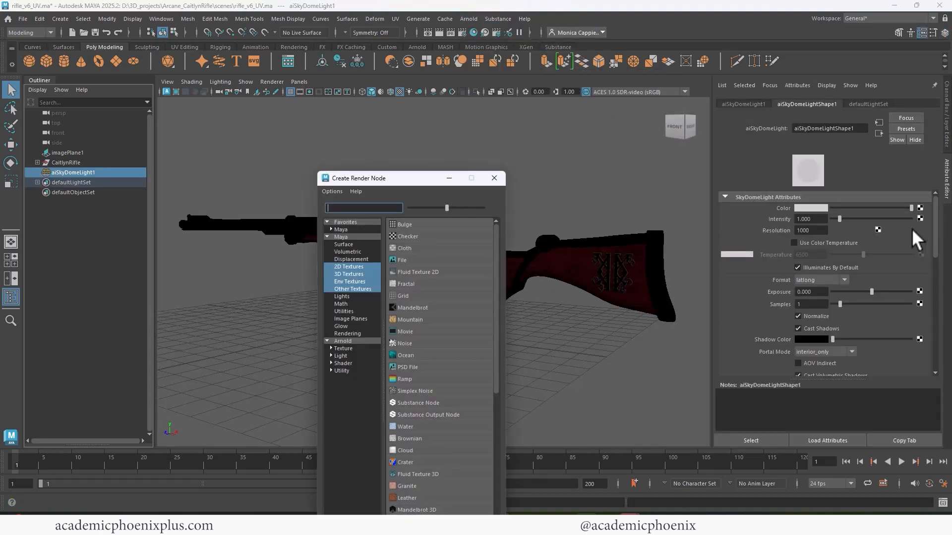
{"action": "left_click", "coordinate": [394, 282]}
- Browse for the sky texture's image in the D:\3D_projects\_HDRI folder
{"action": "left_click", "coordinate": [922, 233]}
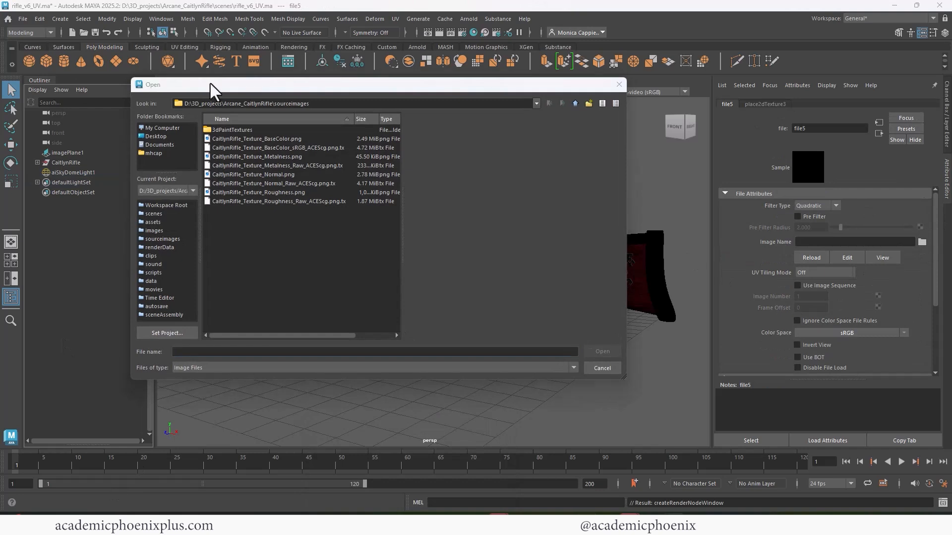
{"action": "left_click", "coordinate": [337, 103]}
{"action": "left_click_drag", "start_coordinate": [338, 105], "coordinate": [90, 96]}
{"action": "type", "text": "D:\\3D_projects\\_HDRI"}
{"action": "key", "text": "Return"}
- Preview several HDR images, load kiara_1_dawn_2k.hdr as the sky texture, and render the rifle
{"action": "left_click", "coordinate": [287, 141]}
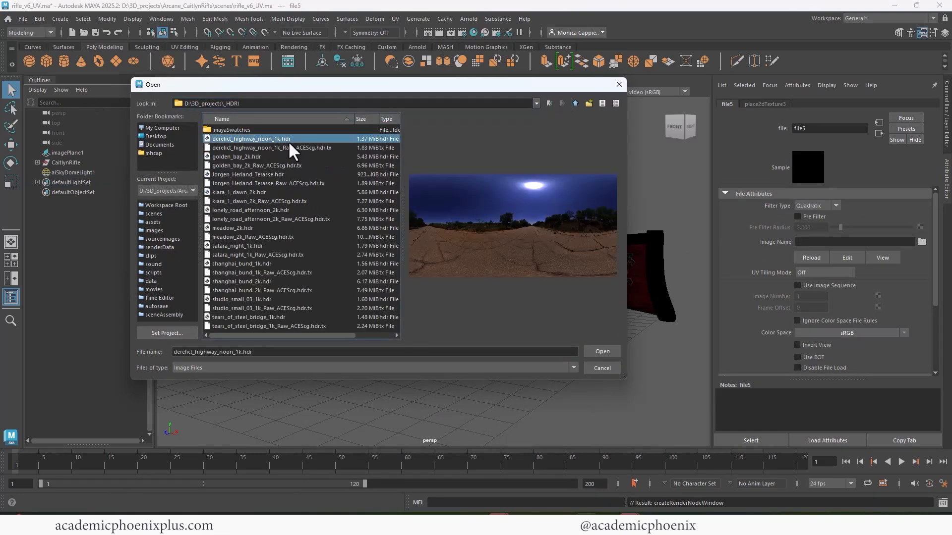
{"action": "left_click", "coordinate": [253, 158]}
{"action": "left_click", "coordinate": [249, 174]}
{"action": "left_click", "coordinate": [259, 192]}
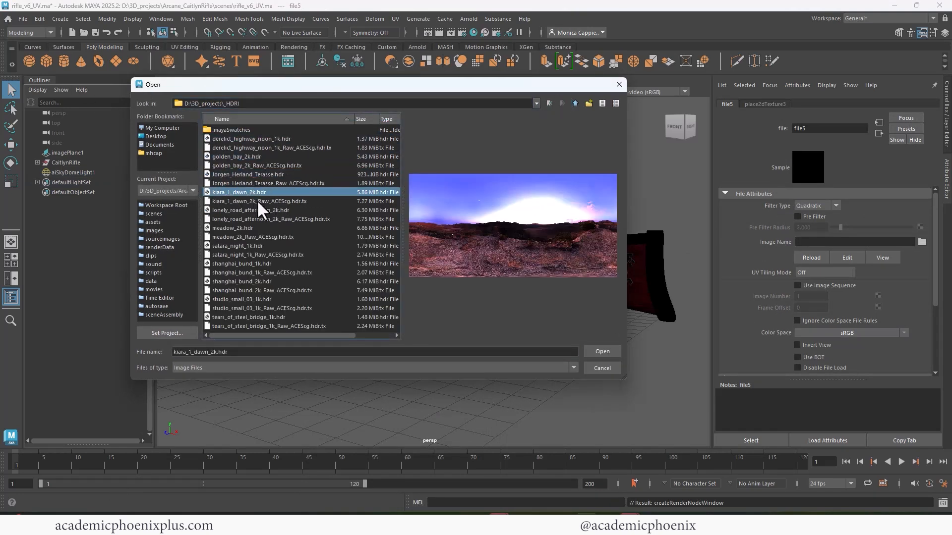
{"action": "left_click", "coordinate": [259, 209]}
{"action": "left_click", "coordinate": [253, 192]}
{"action": "left_click", "coordinate": [596, 350]}
{"action": "left_click", "coordinate": [440, 32]}
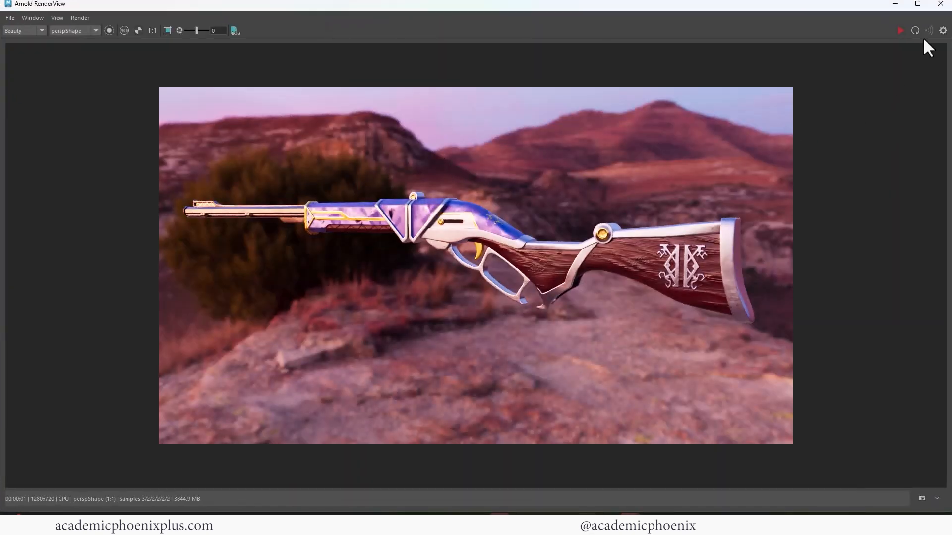
- Replace the sky image with lonely_road_afternoon_2k.hdr and render the rifle in Arnold
{"action": "left_click", "coordinate": [941, 3]}
{"action": "left_click", "coordinate": [922, 242]}
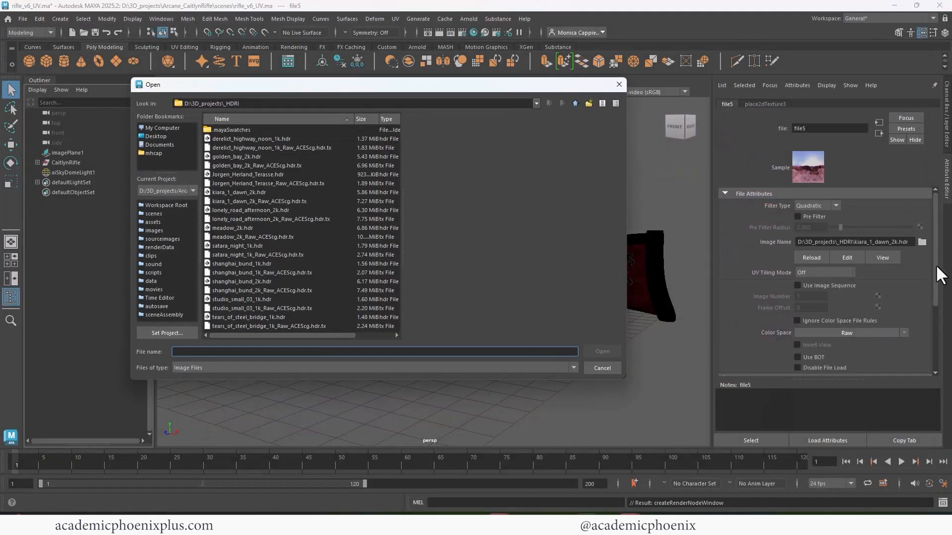
{"action": "left_click", "coordinate": [241, 210]}
{"action": "double_click", "coordinate": [241, 210]}
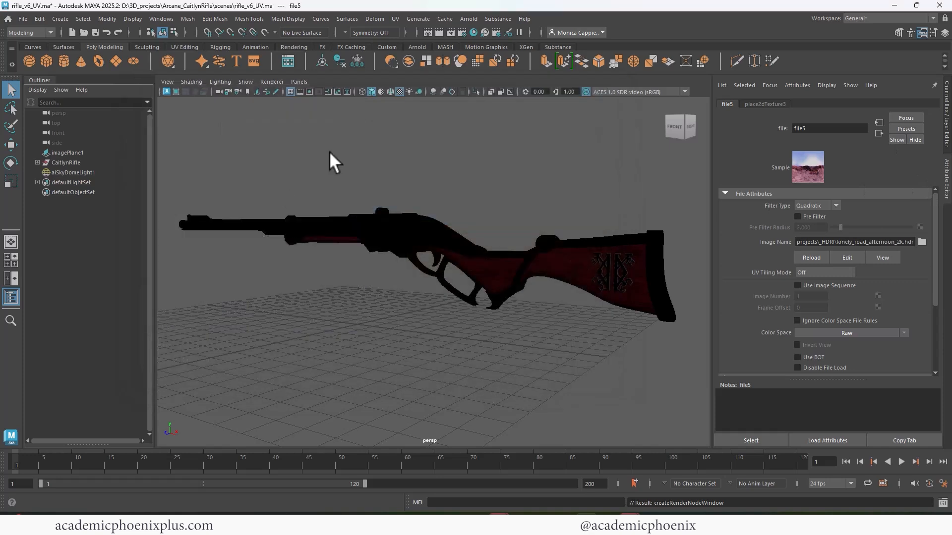
{"action": "left_click", "coordinate": [439, 32]}
{"action": "left_click", "coordinate": [939, 4]}
- Reopen the skydome's color texture, replace its image with shanghai_bund_1k.hdr, and render the rifle
{"action": "left_click", "coordinate": [879, 134]}
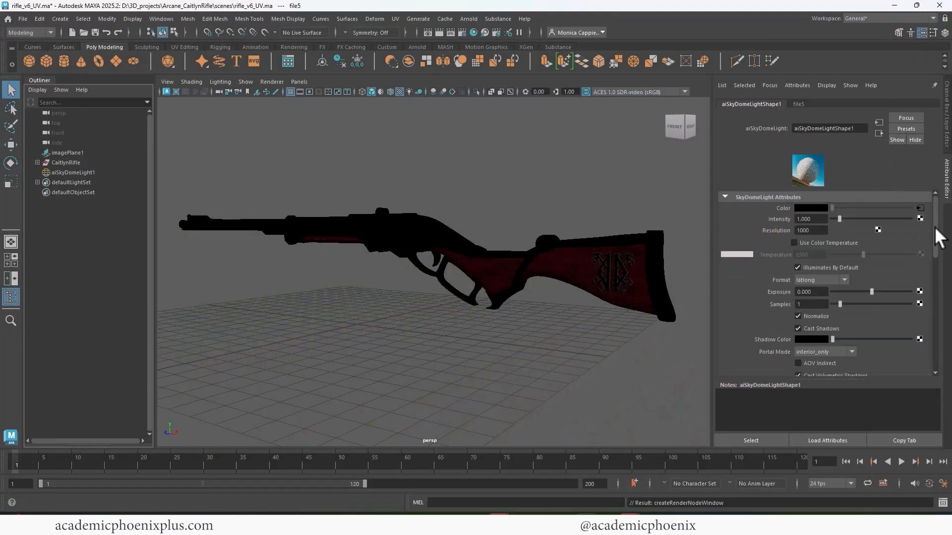
{"action": "left_click_drag", "start_coordinate": [935, 227], "coordinate": [932, 203]}
{"action": "left_click", "coordinate": [921, 208]}
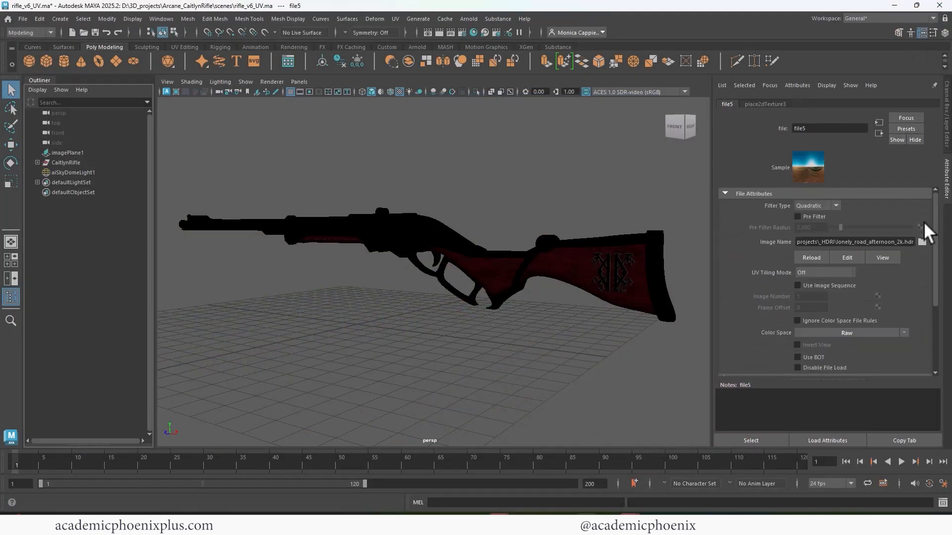
{"action": "left_click", "coordinate": [921, 242]}
{"action": "left_click", "coordinate": [244, 228]}
{"action": "left_click", "coordinate": [239, 245]}
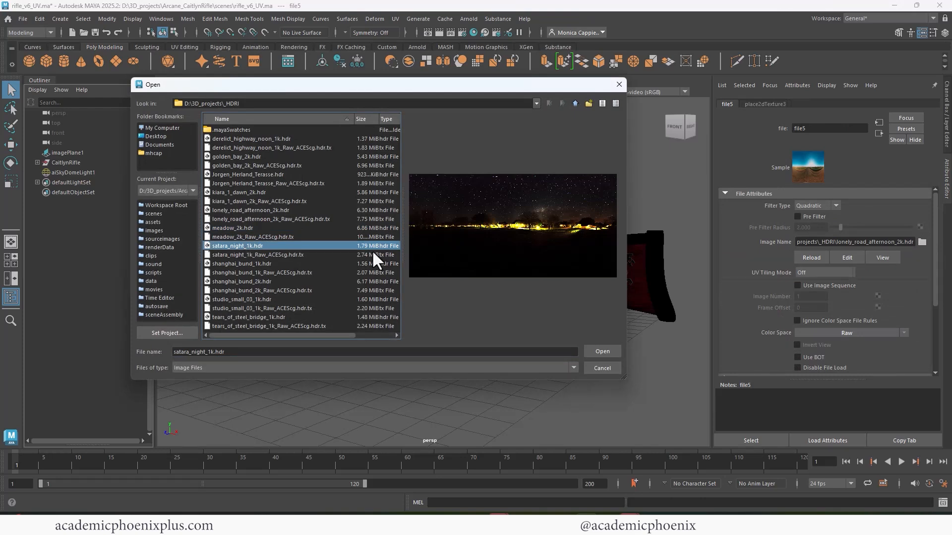
{"action": "double_click", "coordinate": [257, 263]}
{"action": "left_click", "coordinate": [439, 33]}
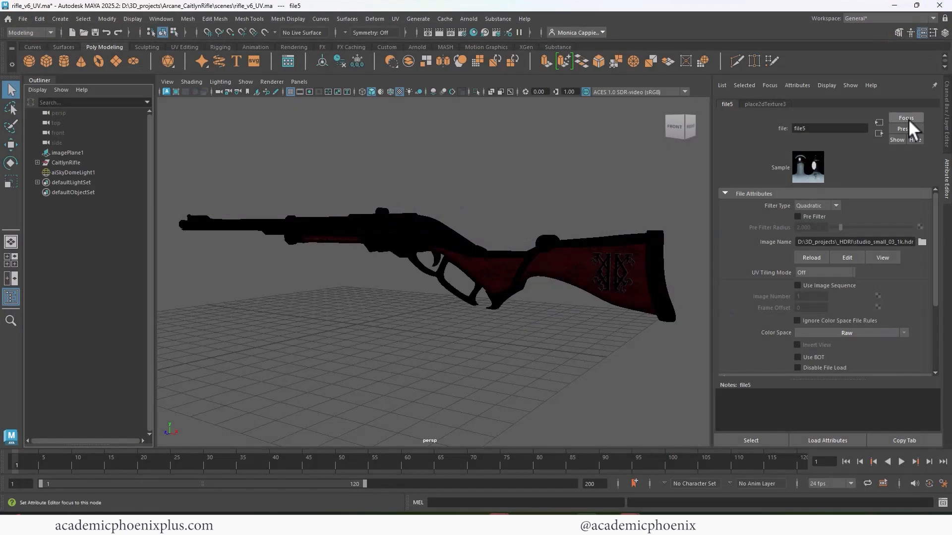
- Load tears_of_steel_bridge_1k.hdr as the skydome's image and render the rifle with it
{"action": "left_click", "coordinate": [922, 241]}
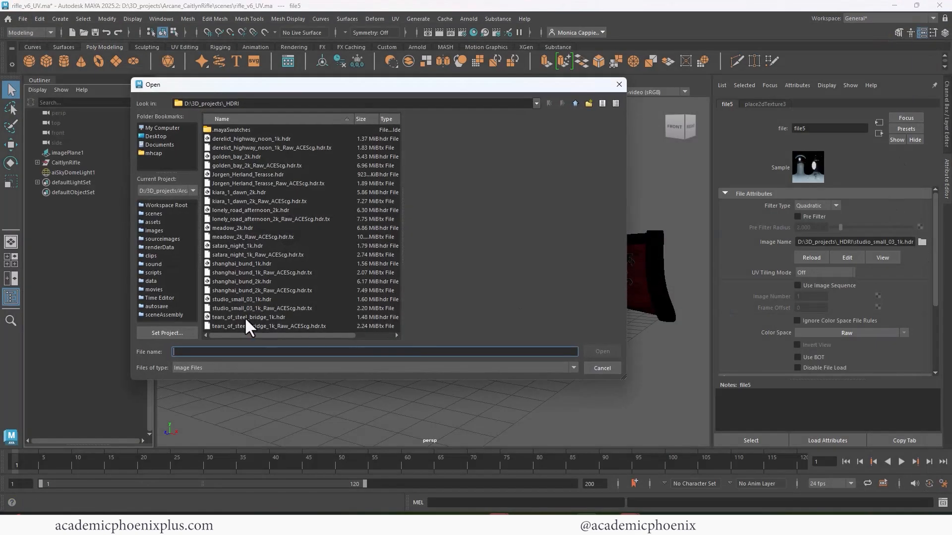
{"action": "left_click", "coordinate": [245, 317]}
{"action": "left_click", "coordinate": [601, 351]}
{"action": "left_click", "coordinate": [437, 33]}
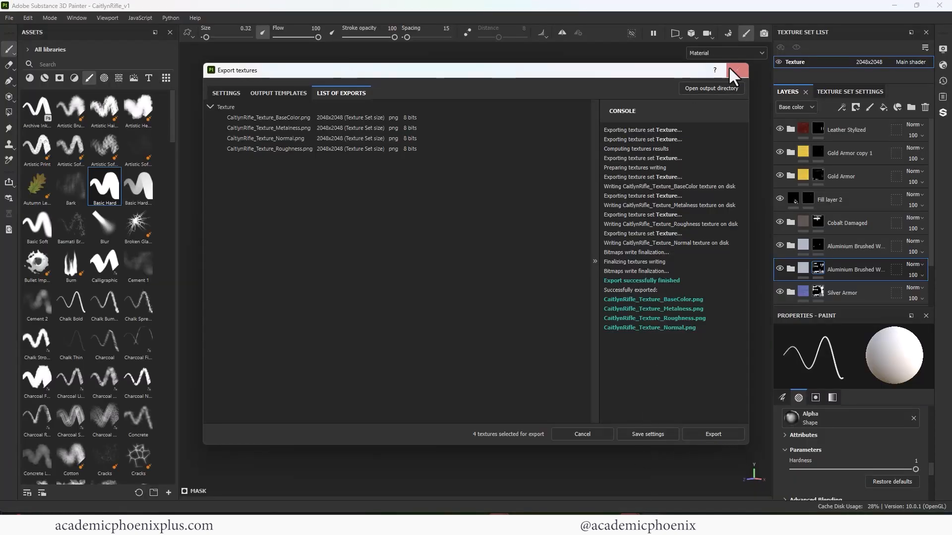
- Switch to Substance 3D Painter, set Fill layer 1 in the Silver Armor group to 37 opacity, and hide that layer
{"action": "left_click", "coordinate": [730, 70]}
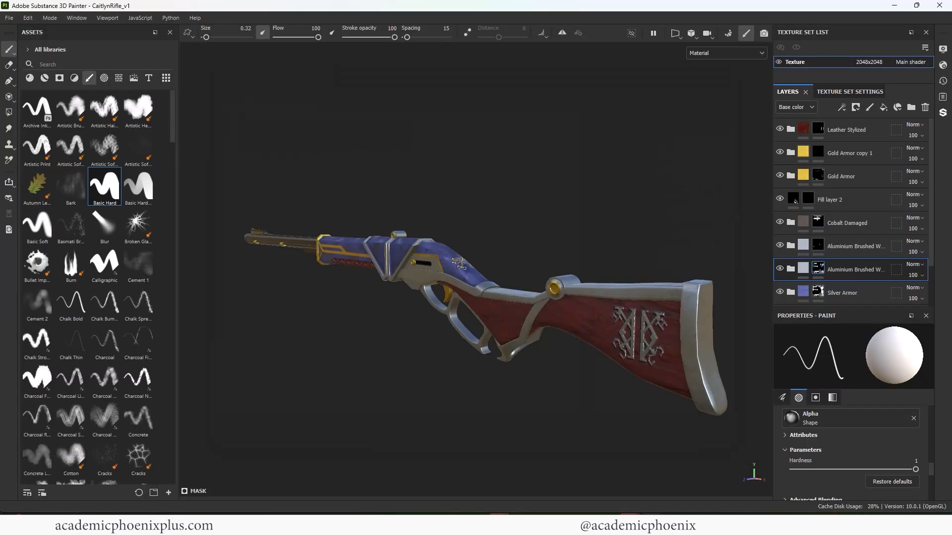
{"action": "scroll", "coordinate": [892, 203], "scroll_direction": "down", "scroll_amount": 3}
{"action": "left_click", "coordinate": [842, 237]}
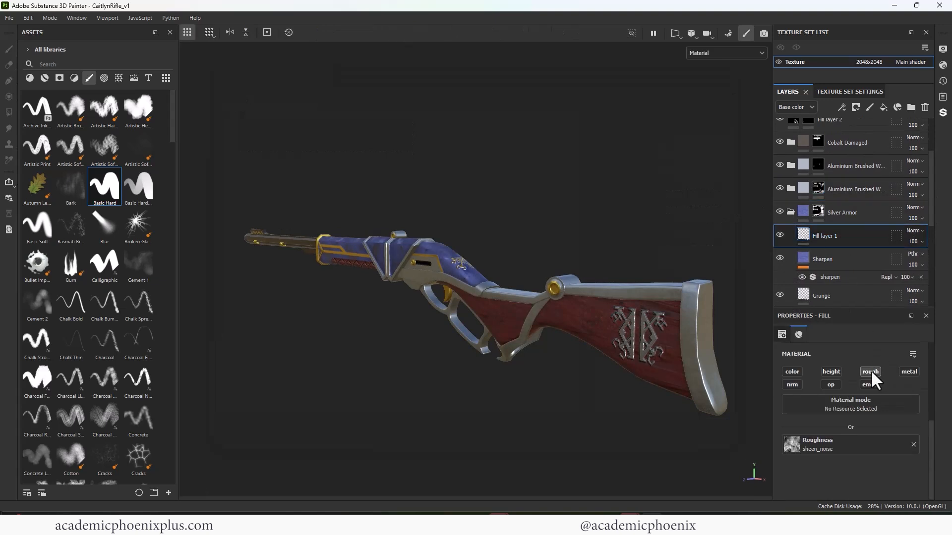
{"action": "left_click", "coordinate": [919, 259]}
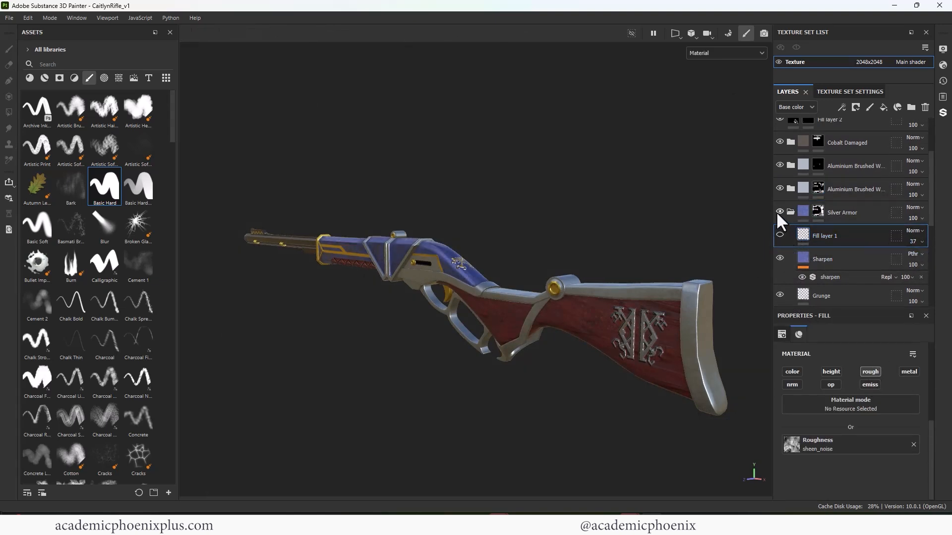
{"action": "left_click", "coordinate": [790, 213]}
- Set the height of the Pattern layer in the Wood Ship Hull Nordic group to -0.0041
{"action": "right_click_drag", "start_coordinate": [483, 201], "coordinate": [675, 235], "text": "alt"}
{"action": "left_click_drag", "start_coordinate": [675, 235], "coordinate": [604, 202], "text": "alt"}
{"action": "right_click_drag", "start_coordinate": [604, 202], "coordinate": [828, 223], "text": "alt"}
{"action": "left_click", "coordinate": [790, 263]}
{"action": "scroll", "coordinate": [925, 191], "scroll_direction": "down", "scroll_amount": 4}
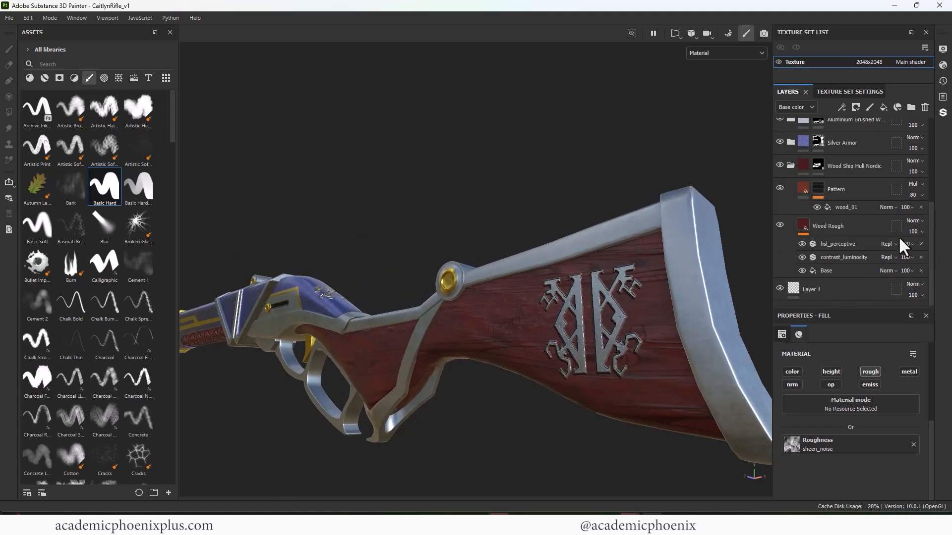
{"action": "left_click", "coordinate": [843, 191]}
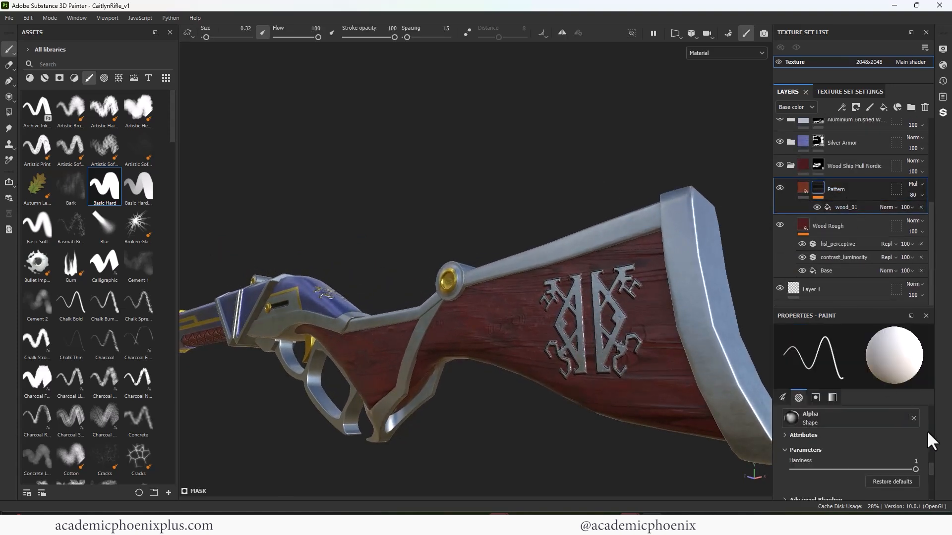
{"action": "left_click", "coordinate": [799, 187]}
{"action": "scroll", "coordinate": [926, 443], "scroll_direction": "down", "scroll_amount": 2}
{"action": "left_click_drag", "start_coordinate": [844, 490], "coordinate": [841, 490]}
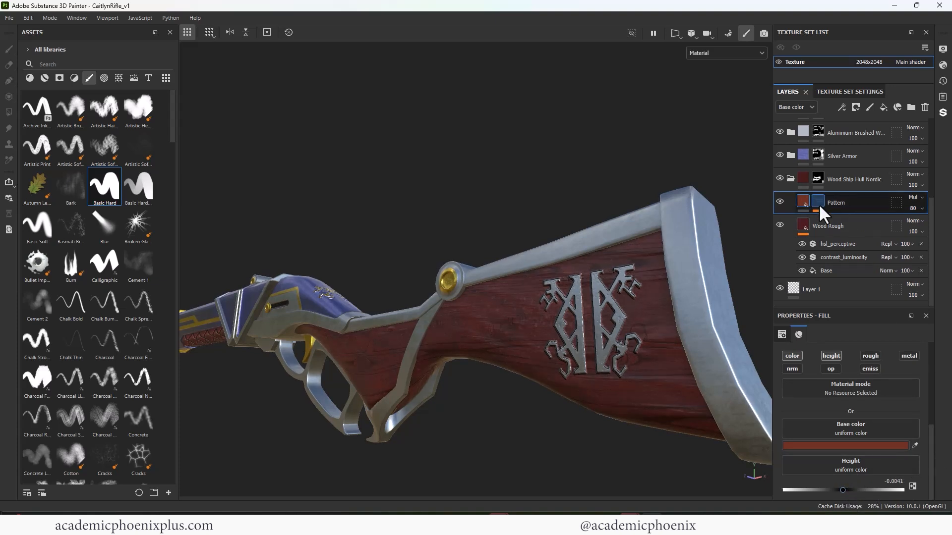
- Toggle the Pattern layer's visibility to compare the wooden stock with and without it
{"action": "left_click", "coordinate": [780, 201]}
{"action": "right_click_drag", "start_coordinate": [488, 218], "coordinate": [462, 231], "text": "alt"}
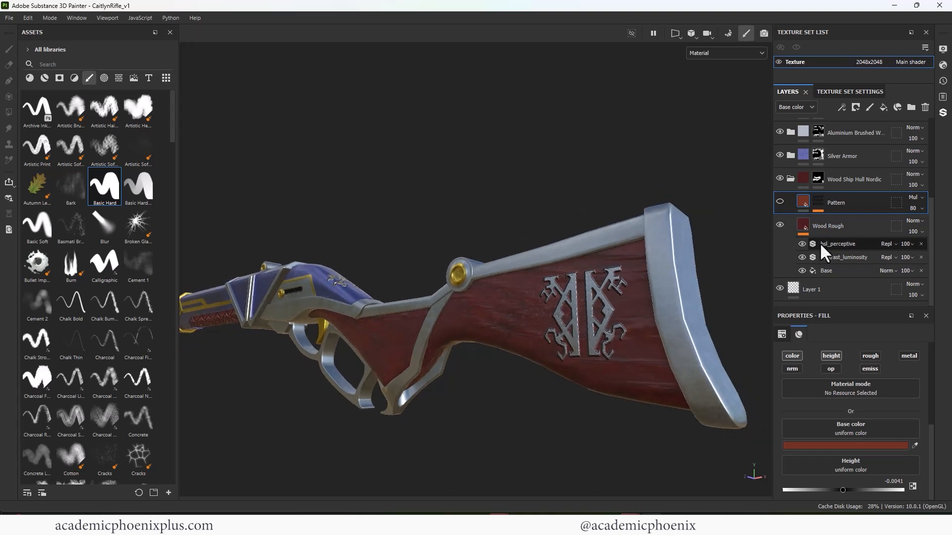
{"action": "left_click", "coordinate": [781, 201]}
- Raise the roughness of the Wood Rough layer slightly and check the whole rifle
{"action": "left_click", "coordinate": [828, 224]}
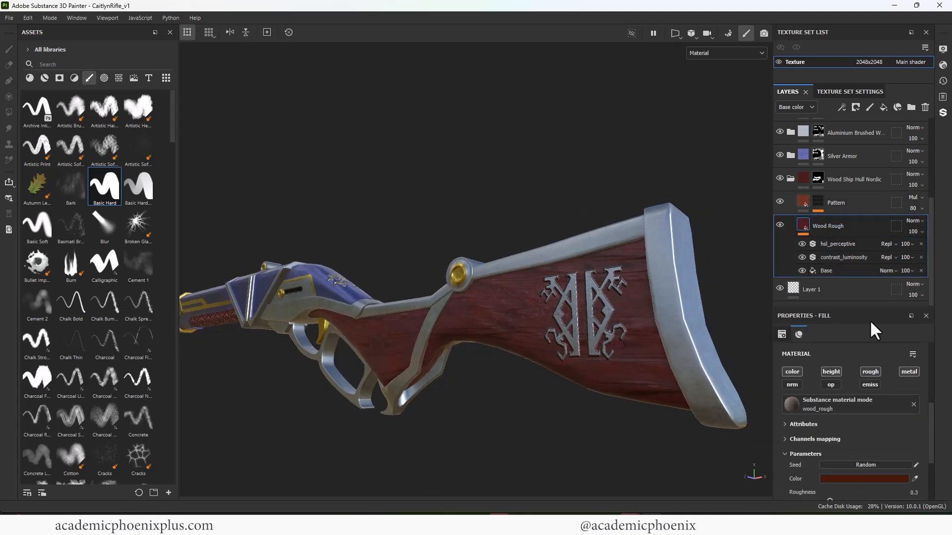
{"action": "scroll", "coordinate": [933, 445], "scroll_direction": "down", "scroll_amount": 3}
{"action": "scroll", "coordinate": [931, 460], "scroll_direction": "up", "scroll_amount": 1}
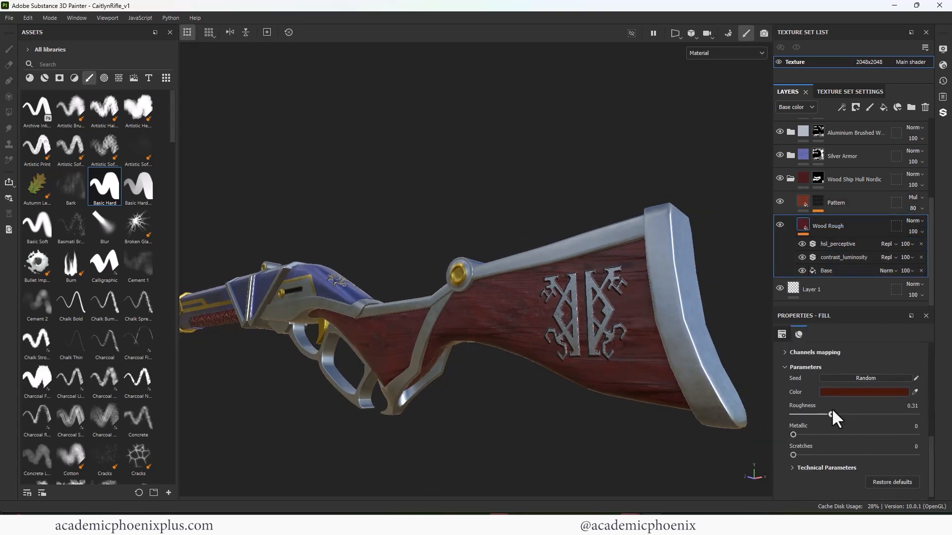
{"action": "left_click_drag", "start_coordinate": [832, 413], "coordinate": [836, 412]}
{"action": "middle_click_drag", "start_coordinate": [411, 240], "coordinate": [496, 214], "text": "alt"}
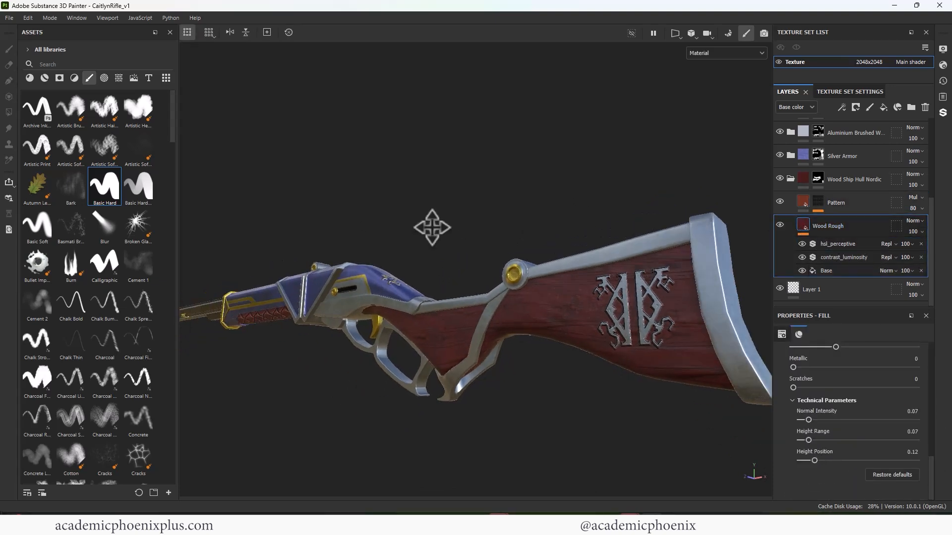
{"action": "right_click_drag", "start_coordinate": [496, 214], "coordinate": [292, 144], "text": "alt"}
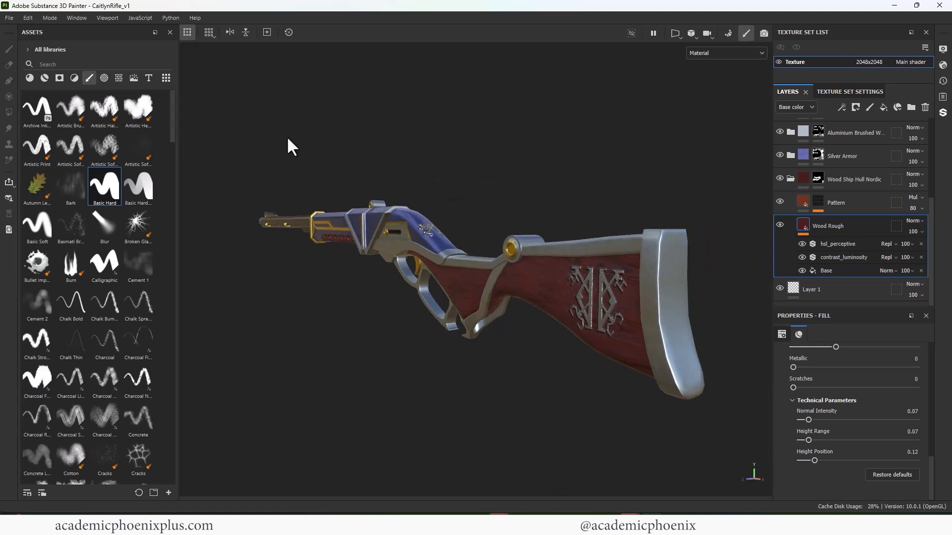
- Re-export the textures to the project's sourceimages folder with the Arnold (AiStandard) template as 8-bit png
{"action": "left_click", "coordinate": [9, 18]}
{"action": "key", "text": "Escape"}
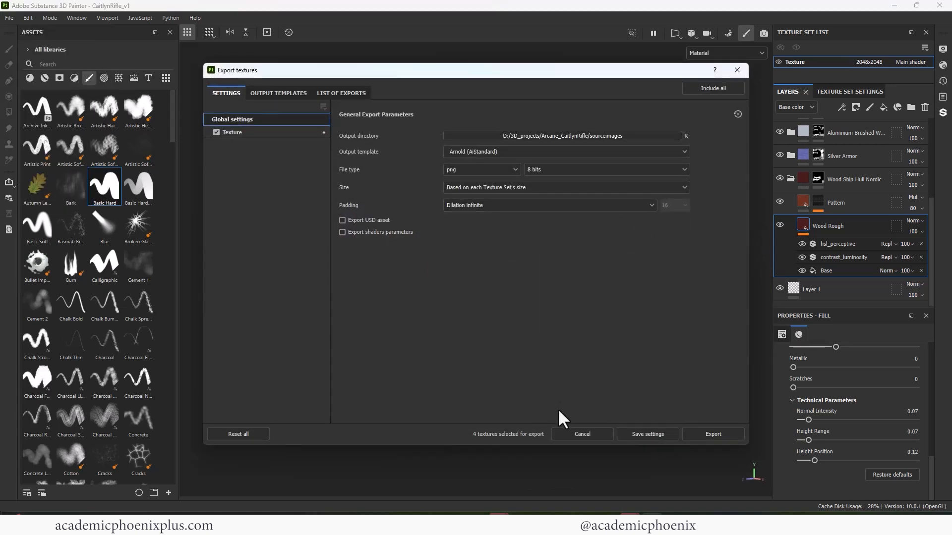
{"action": "left_click", "coordinate": [699, 434]}
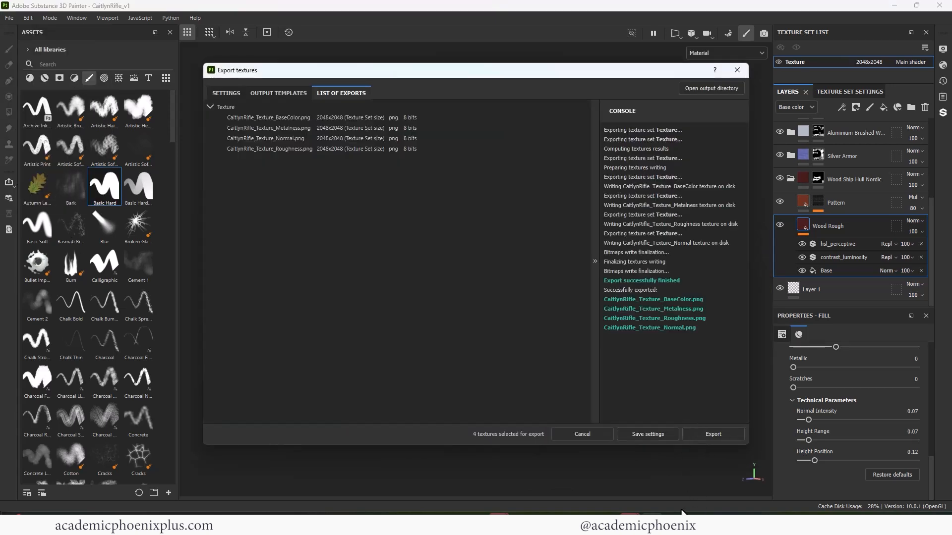
- Switch to Maya and open the rifle material's base color texture and its other file textures in Hypershade
{"action": "mouse_move", "coordinate": [607, 525]}
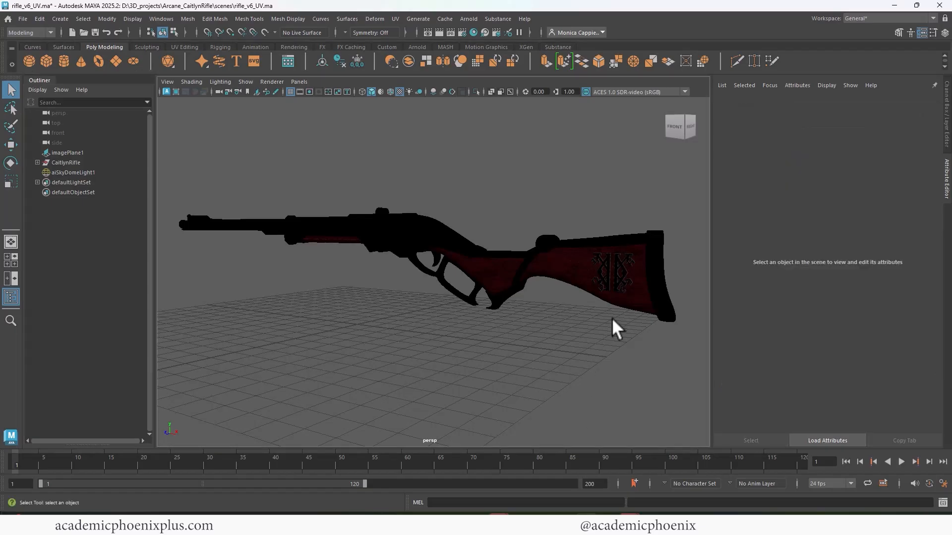
{"action": "left_click", "coordinate": [612, 318]}
{"action": "left_click", "coordinate": [848, 103]}
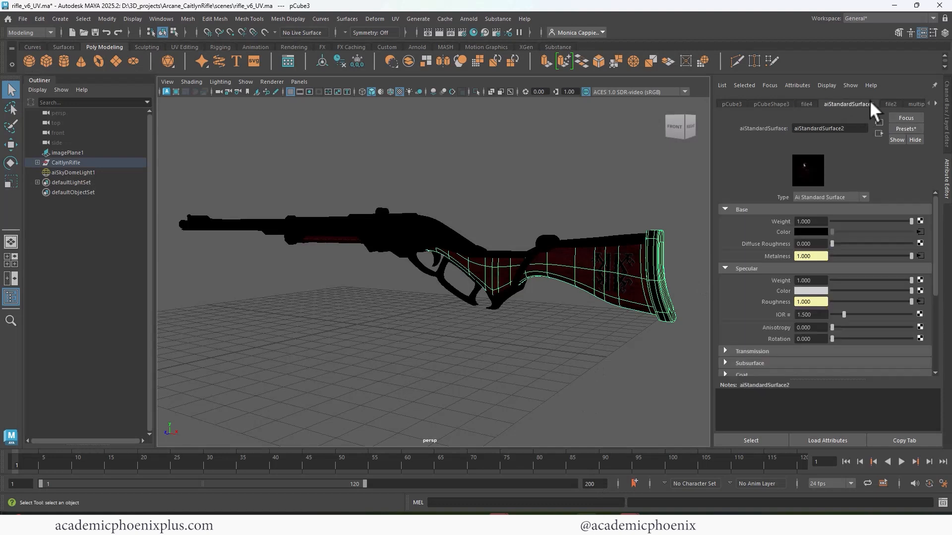
{"action": "left_click", "coordinate": [921, 231]}
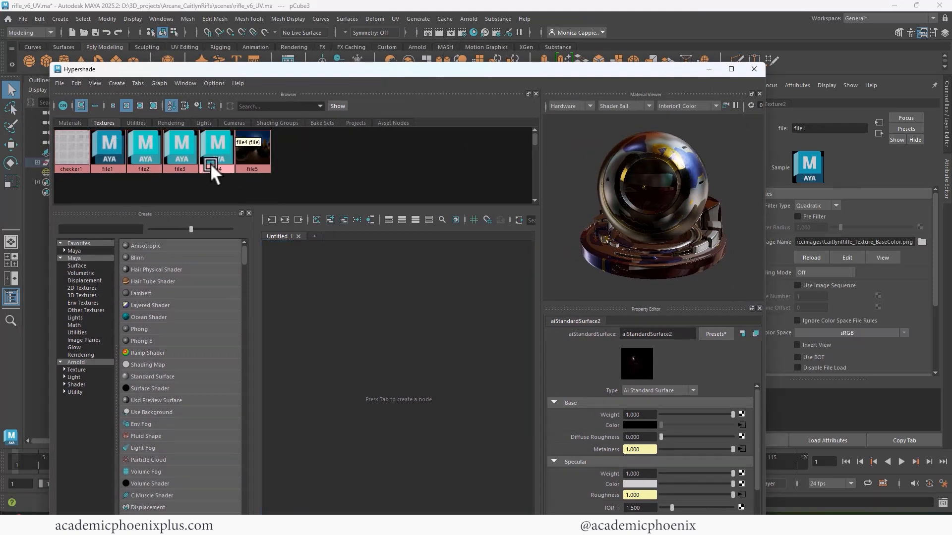
{"action": "left_click", "coordinate": [210, 162]}
{"action": "left_click", "coordinate": [112, 160]}
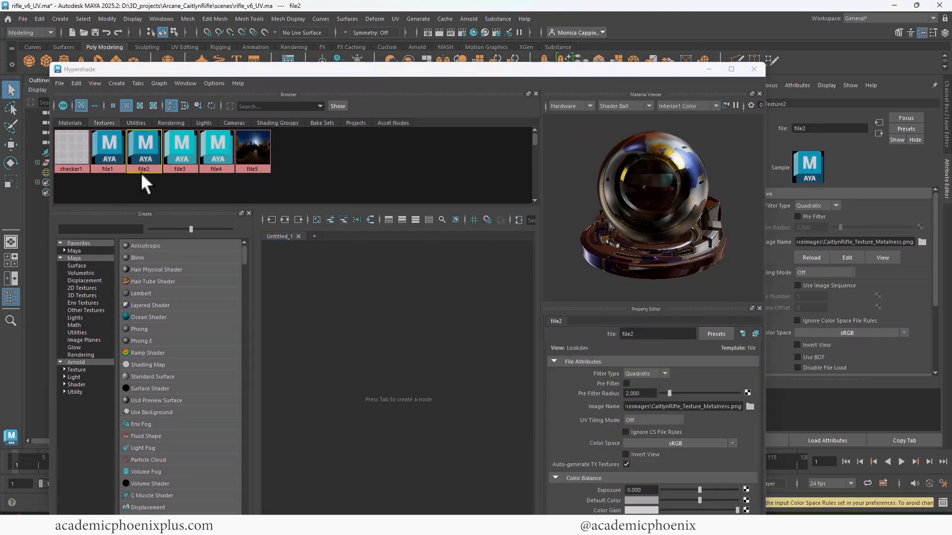
- Set the color space of the normal and metalness map textures to the Utility option Raw
{"action": "left_click", "coordinate": [180, 148]}
{"action": "left_click", "coordinate": [877, 329]}
{"action": "mouse_move", "coordinate": [891, 358]}
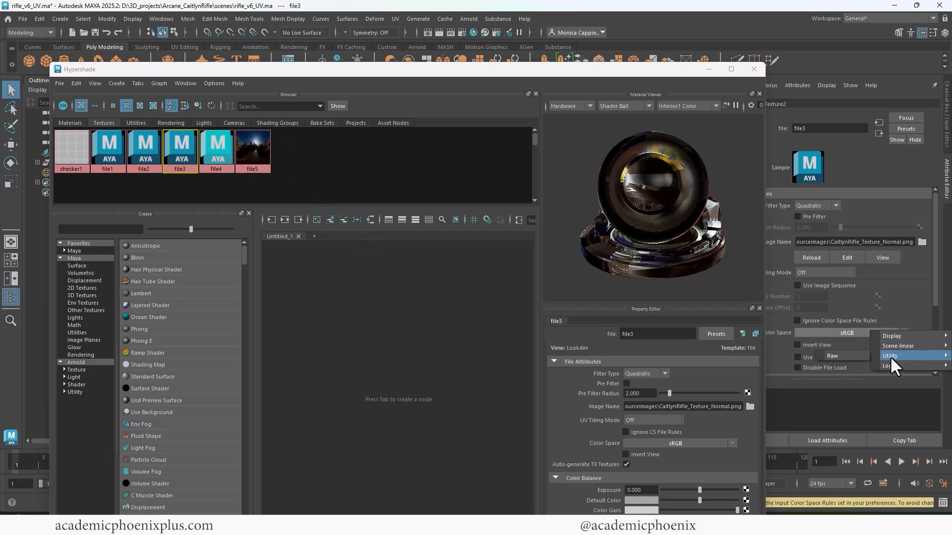
{"action": "left_click", "coordinate": [838, 356]}
{"action": "left_click", "coordinate": [149, 153]}
{"action": "left_click", "coordinate": [857, 333]}
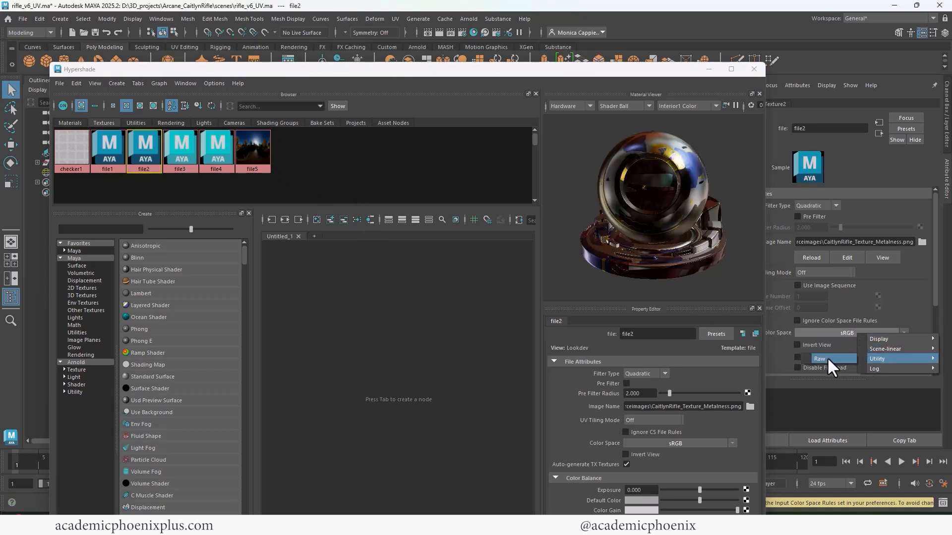
{"action": "left_click", "coordinate": [835, 358]}
{"action": "left_click", "coordinate": [217, 153]}
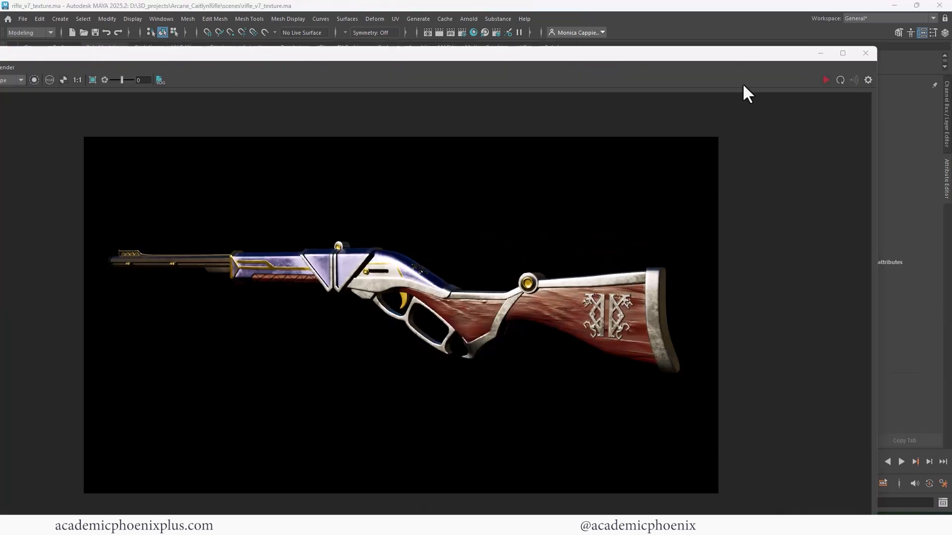
- Start the live Arnold render and inspect the textured rifle from different angles
{"action": "left_click", "coordinate": [826, 80]}
{"action": "left_click_drag", "start_coordinate": [876, 119], "coordinate": [546, 143]}
{"action": "left_click_drag", "start_coordinate": [667, 135], "coordinate": [653, 150], "text": "alt"}
{"action": "mouse_move", "coordinate": [623, 189]}
{"action": "left_mouse_down", "text": "alt"}
{"action": "mouse_move", "coordinate": [619, 214]}
{"action": "mouse_move", "coordinate": [567, 240]}
{"action": "mouse_move", "coordinate": [548, 219]}
{"action": "mouse_move", "coordinate": [555, 198]}
{"action": "mouse_move", "coordinate": [507, 196]}
{"action": "mouse_move", "coordinate": [611, 192]}
{"action": "left_mouse_up", "text": "alt"}
{"action": "left_click_drag", "start_coordinate": [433, 52], "coordinate": [595, 46]}
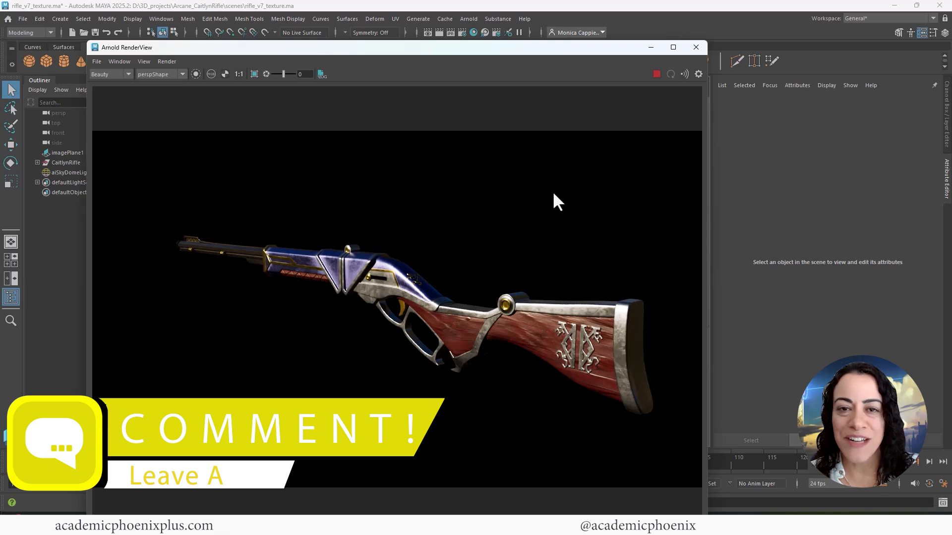